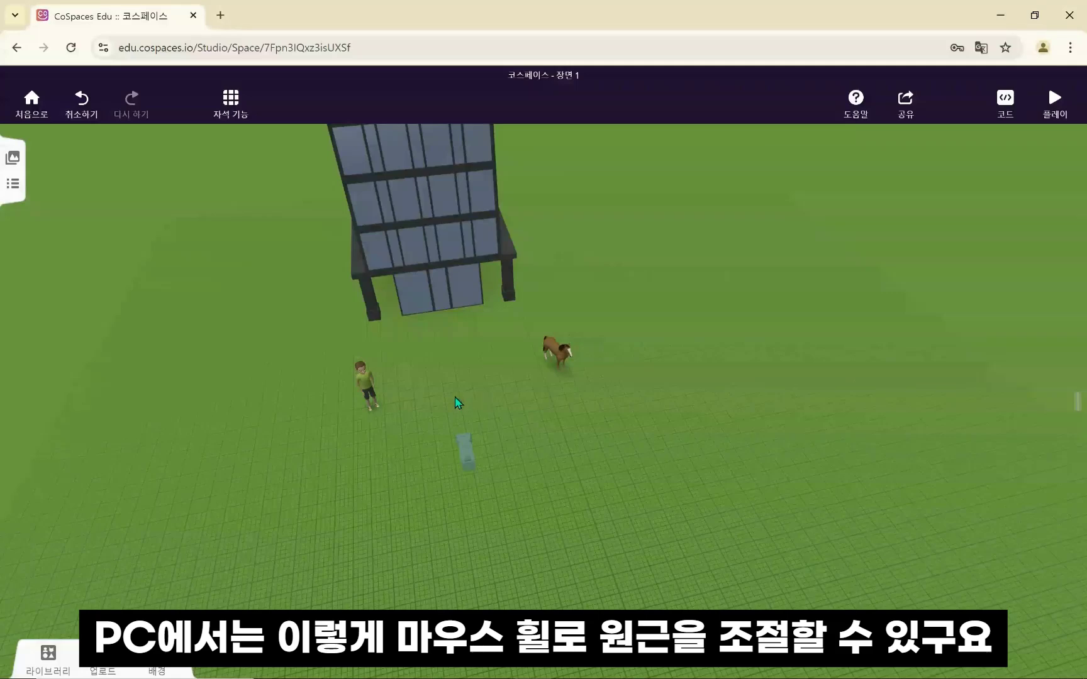
Step: Examine the building, boy and horse scene close up, from different angles and in a full-scene overview
scroll(458, 410, up, 5)
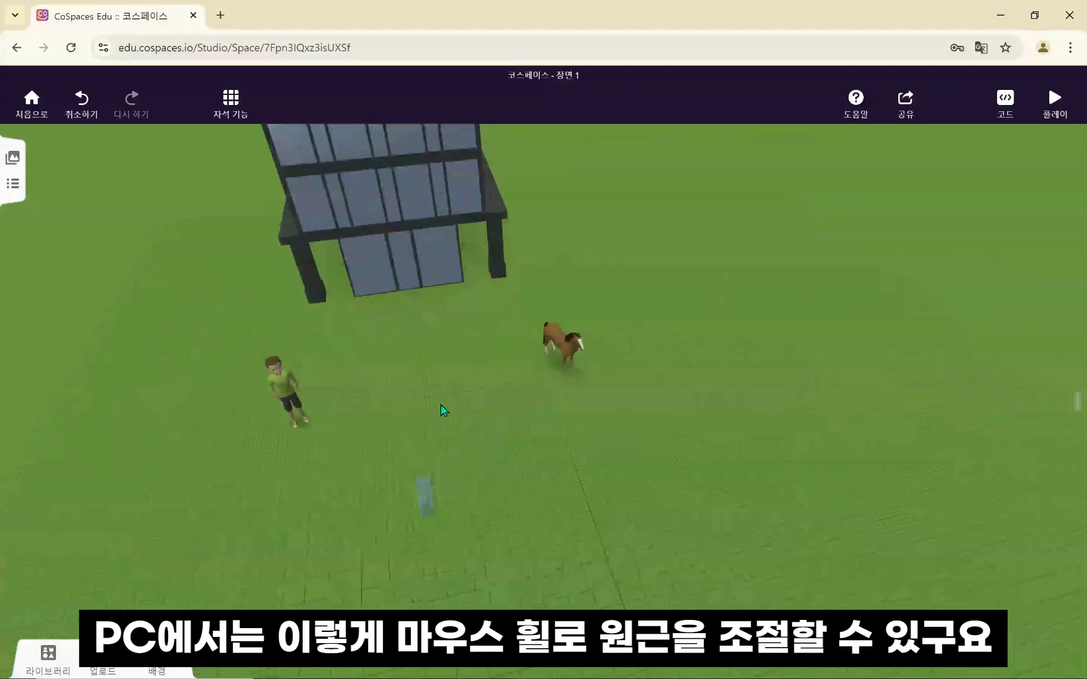
scroll(442, 412, down, 5)
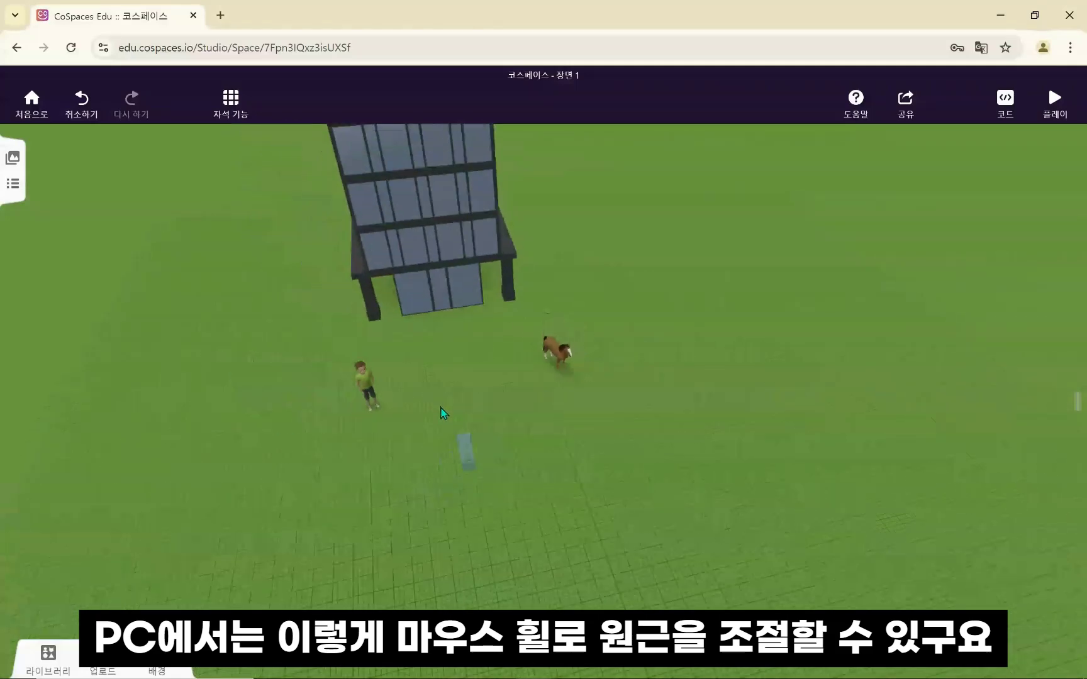
scroll(441, 409, up, 4)
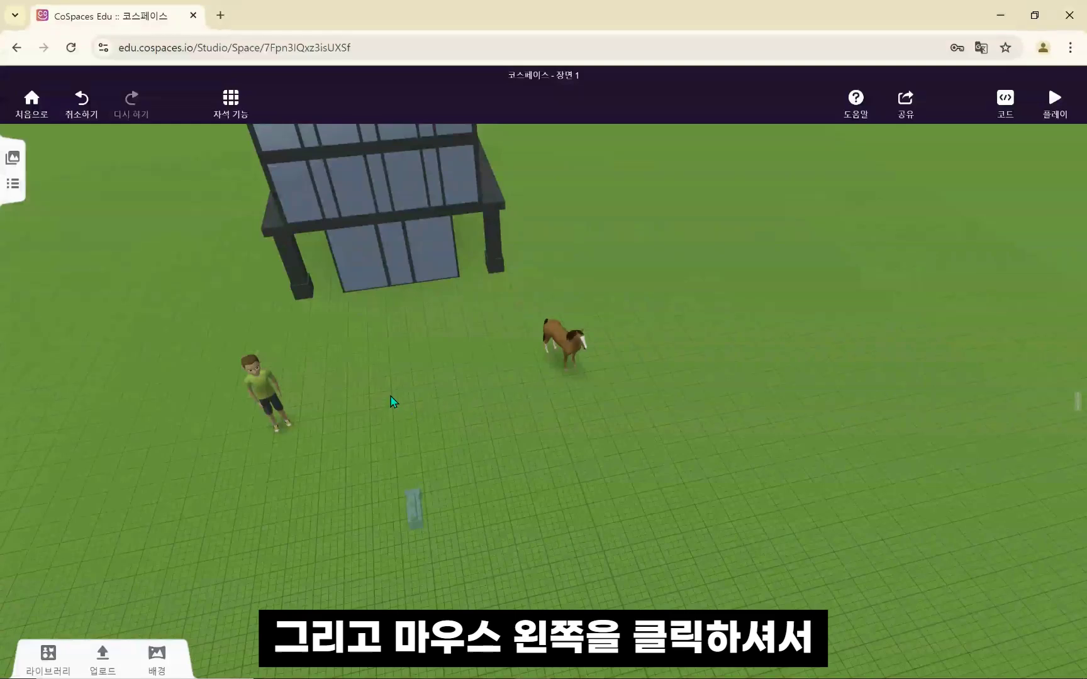
mouse_move(404, 396)
mouse_down()
mouse_move(361, 434)
mouse_move(252, 340)
mouse_move(405, 447)
mouse_move(543, 318)
mouse_move(368, 409)
mouse_move(405, 311)
mouse_move(415, 417)
mouse_move(513, 420)
mouse_move(621, 345)
mouse_move(449, 444)
mouse_move(405, 366)
mouse_move(386, 407)
mouse_up()
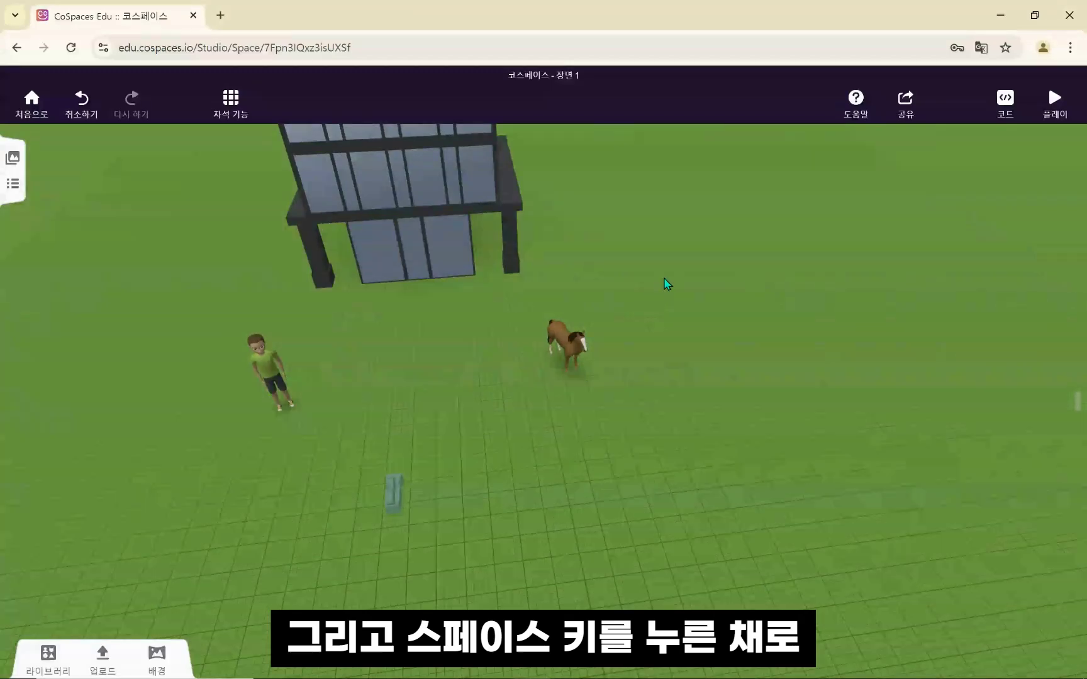
drag(660, 260, 317, 431)
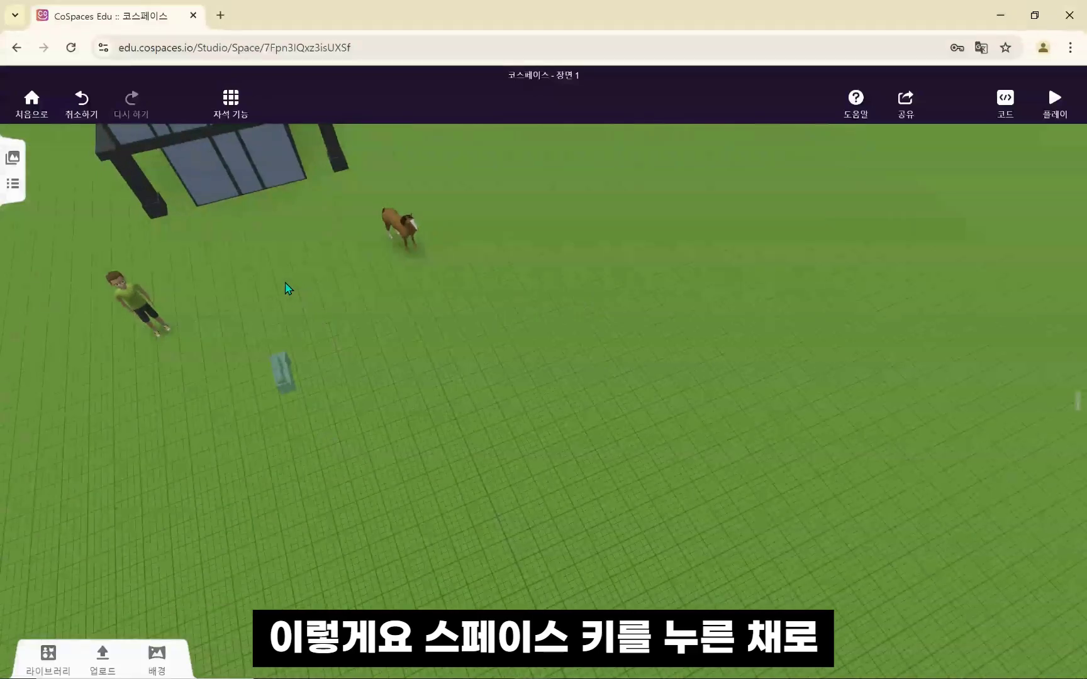
drag(277, 299, 326, 398)
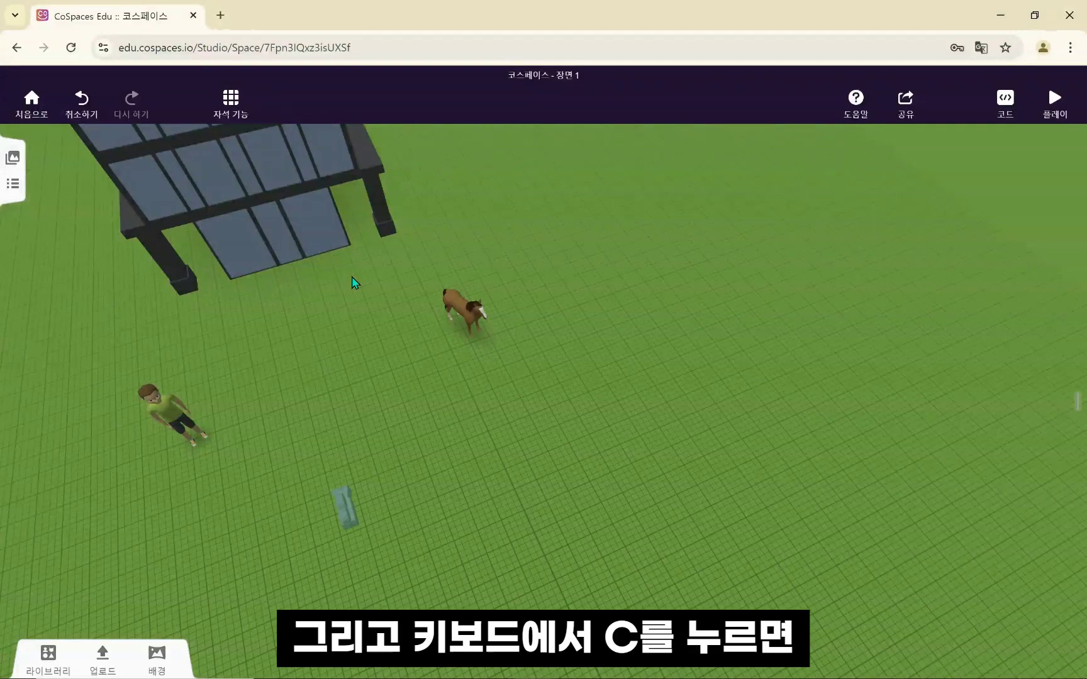
key(c)
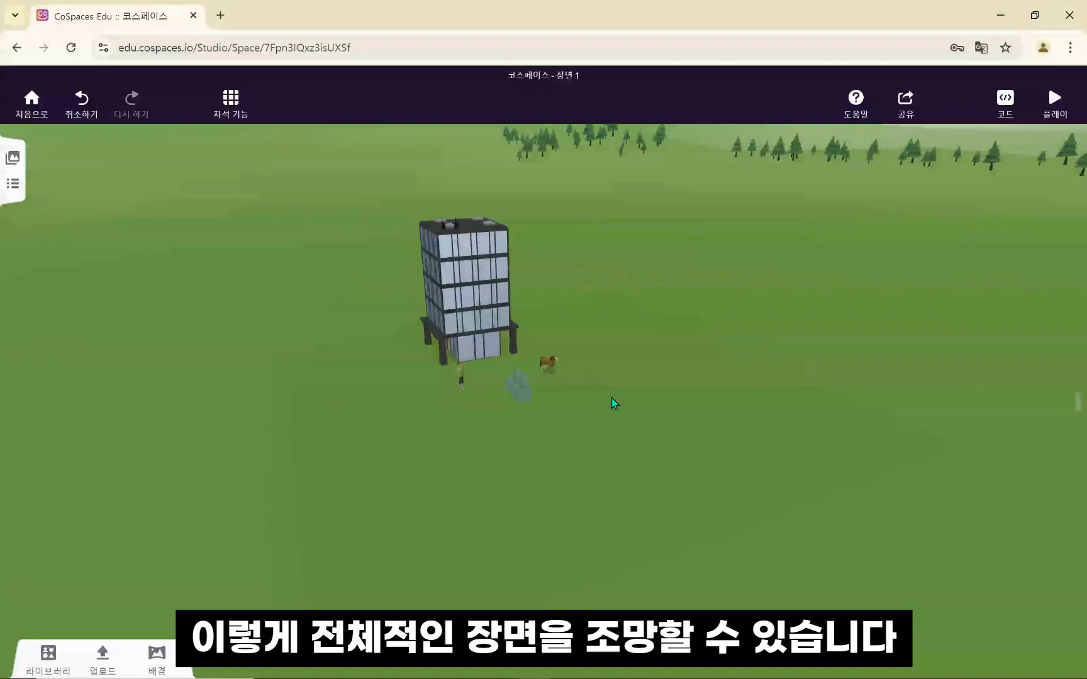
drag(583, 463, 513, 492)
scroll(524, 424, up, 5)
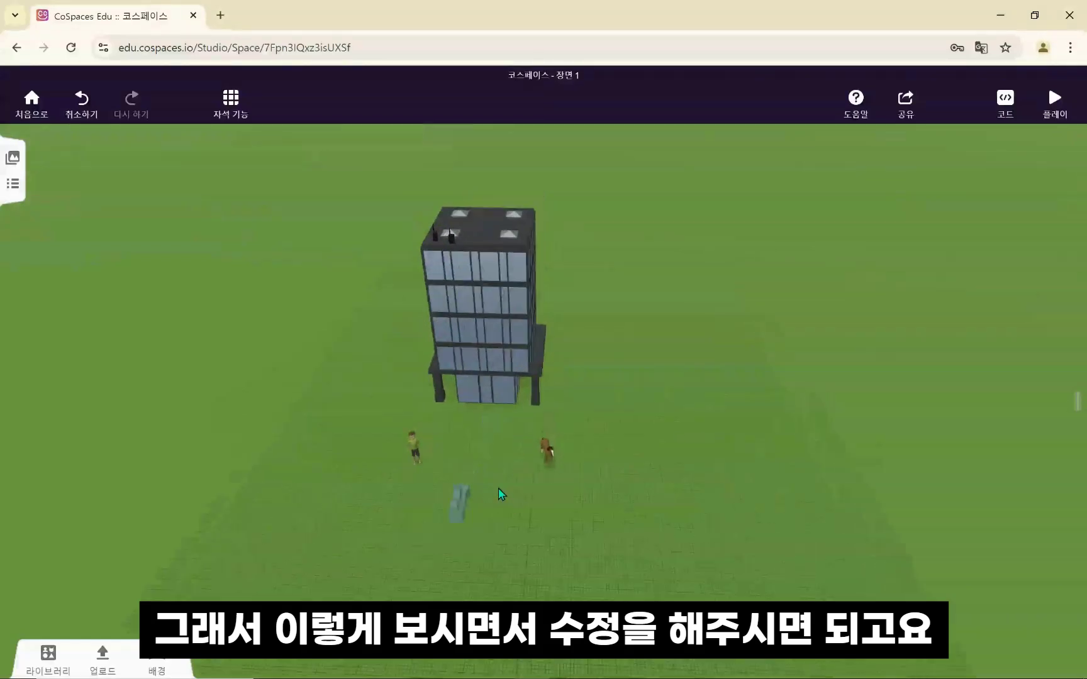
scroll(501, 493, up, 2)
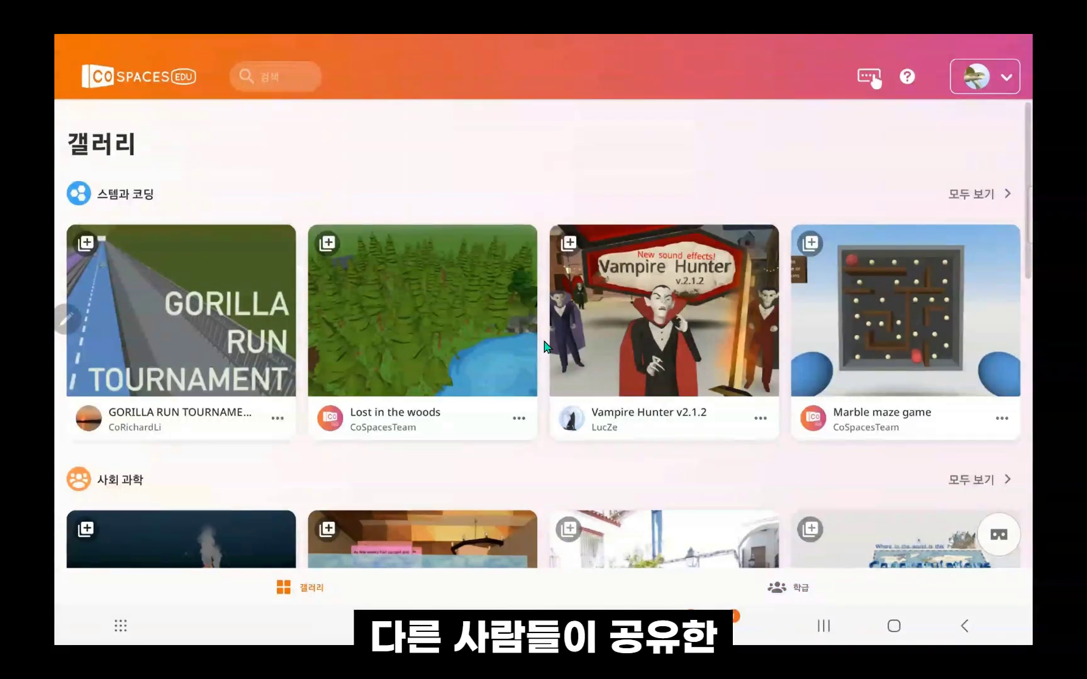
Step: Browse the shared gallery templates, from the STEM and coding section through social sciences to language and literature
scroll(545, 346, down, 8)
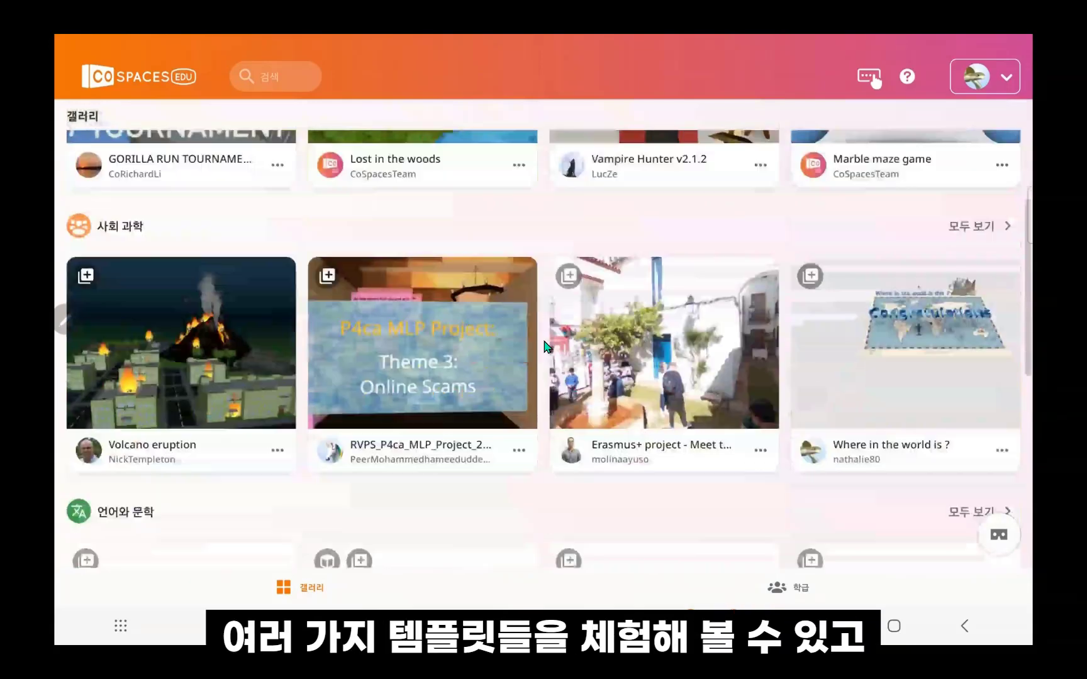
scroll(544, 346, down, 3)
scroll(544, 346, up, 10)
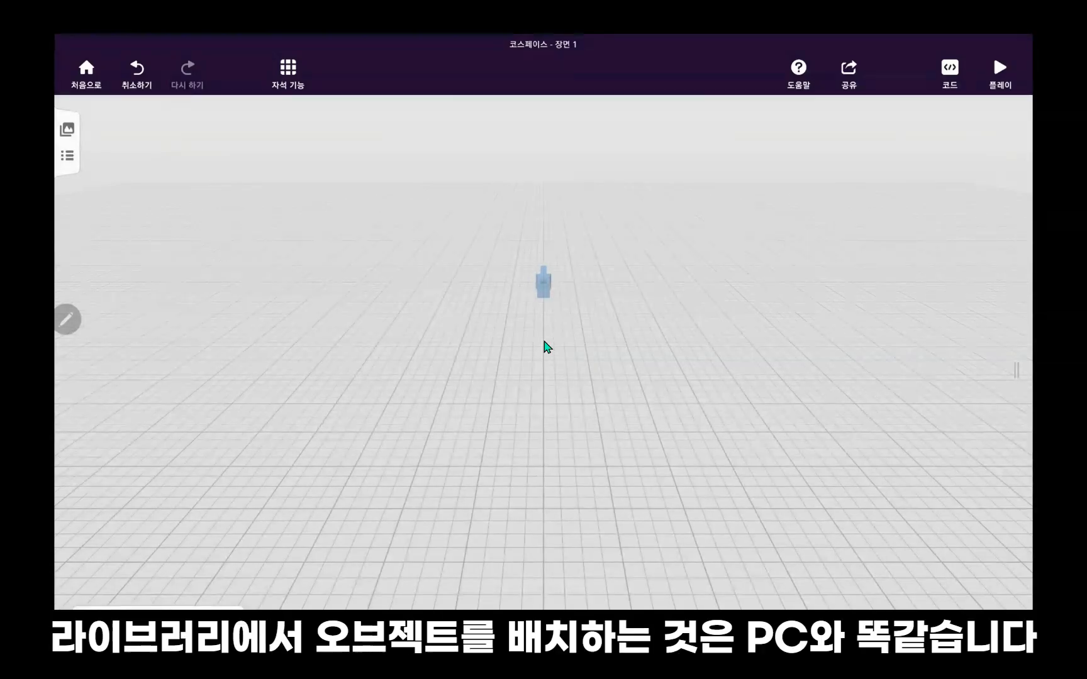
Step: Place the purple double bed from the Housing library in the empty scene, enlarge it and move it farther back
drag(610, 554, 658, 308)
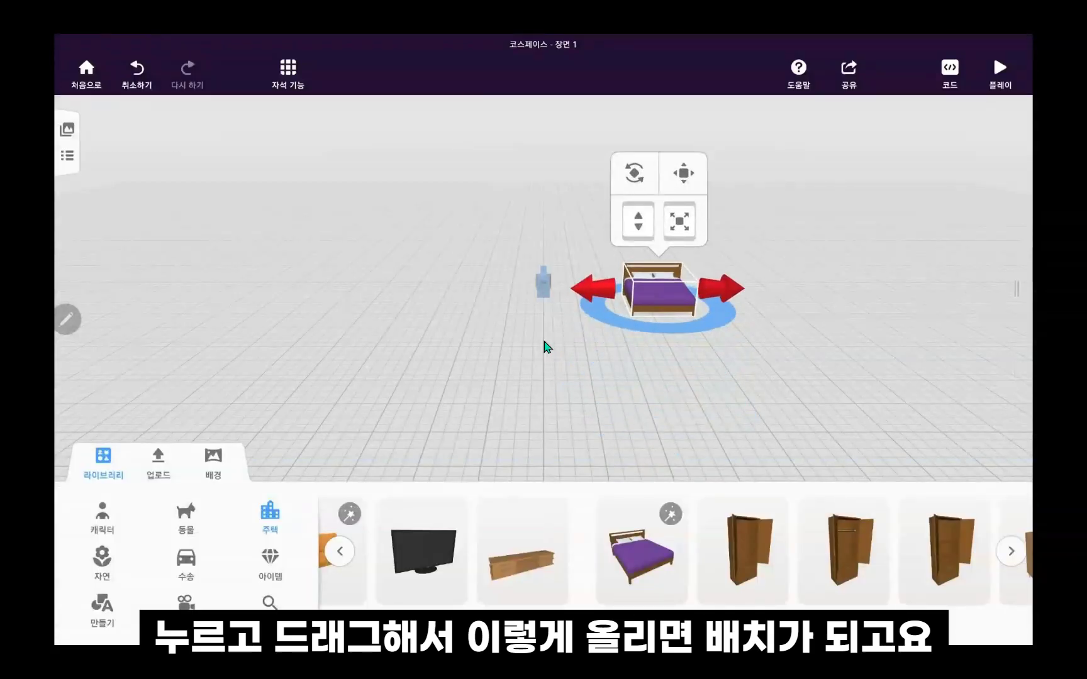
drag(679, 221, 683, 177)
drag(668, 283, 660, 234)
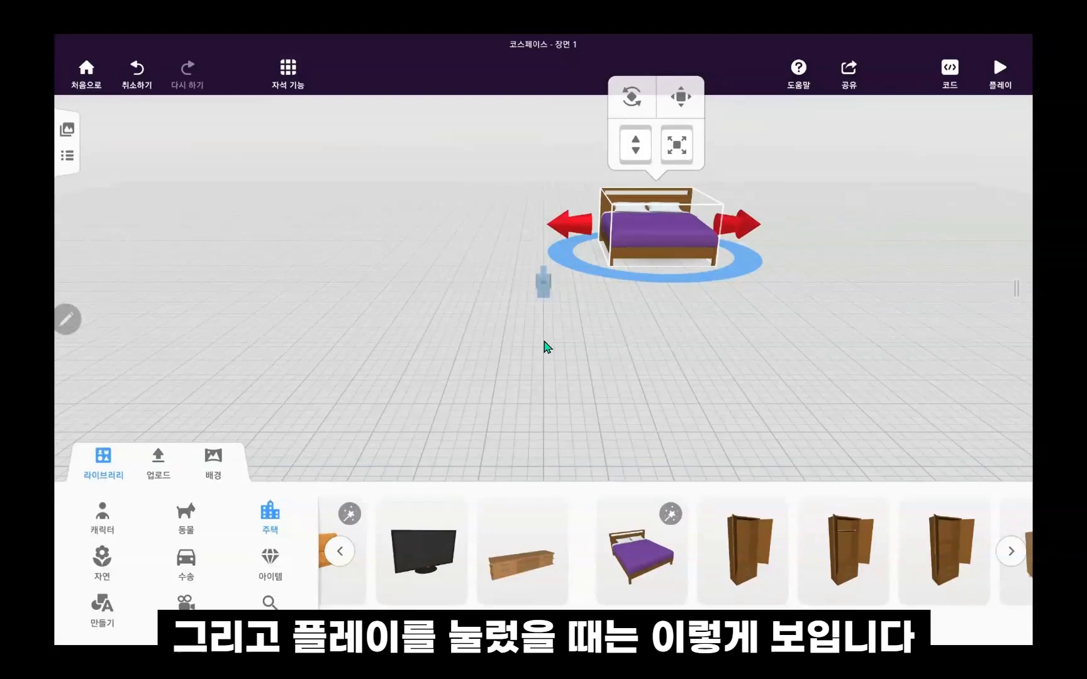
Step: Play the scene and test moving forward, moving backward and jumping in front of the bed
click(1000, 73)
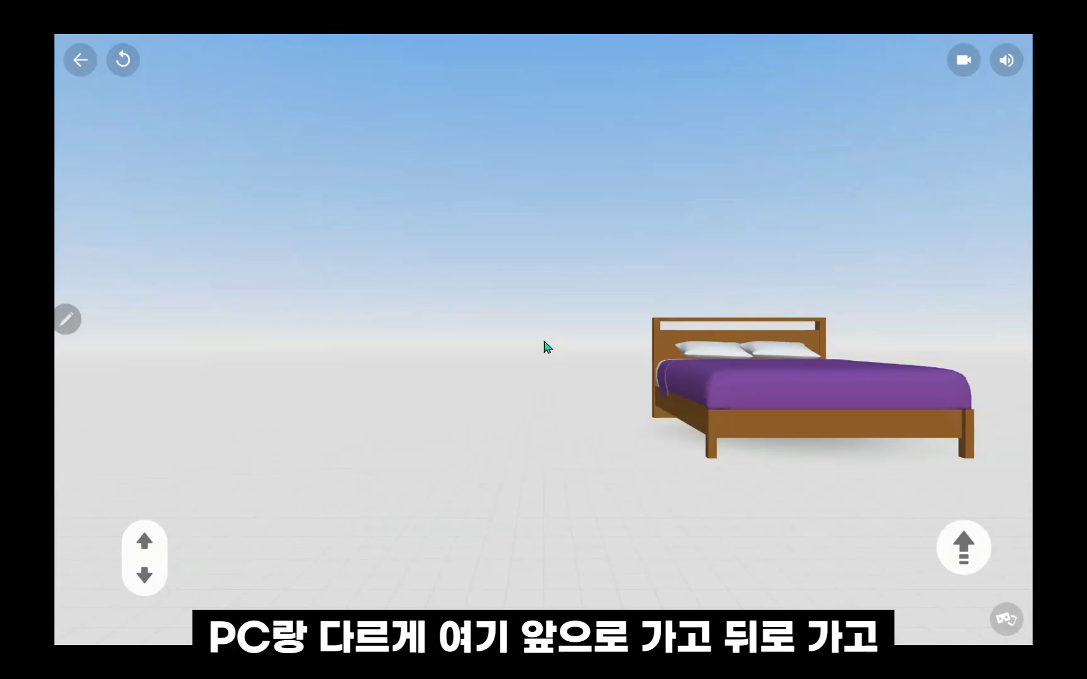
key(Up)
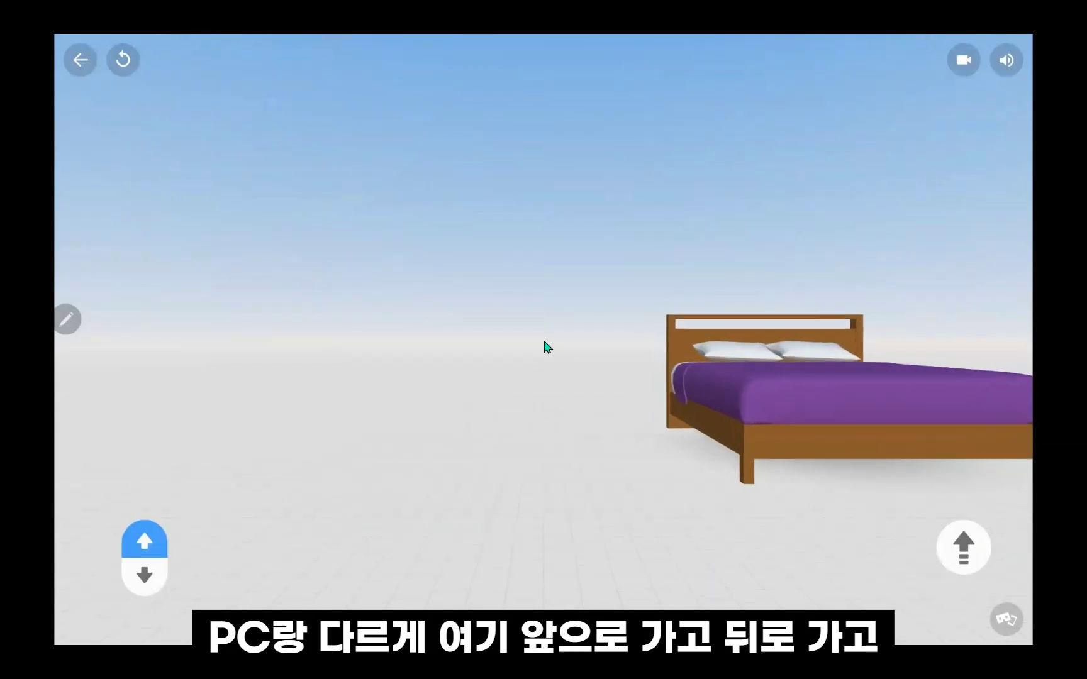
key(Down)
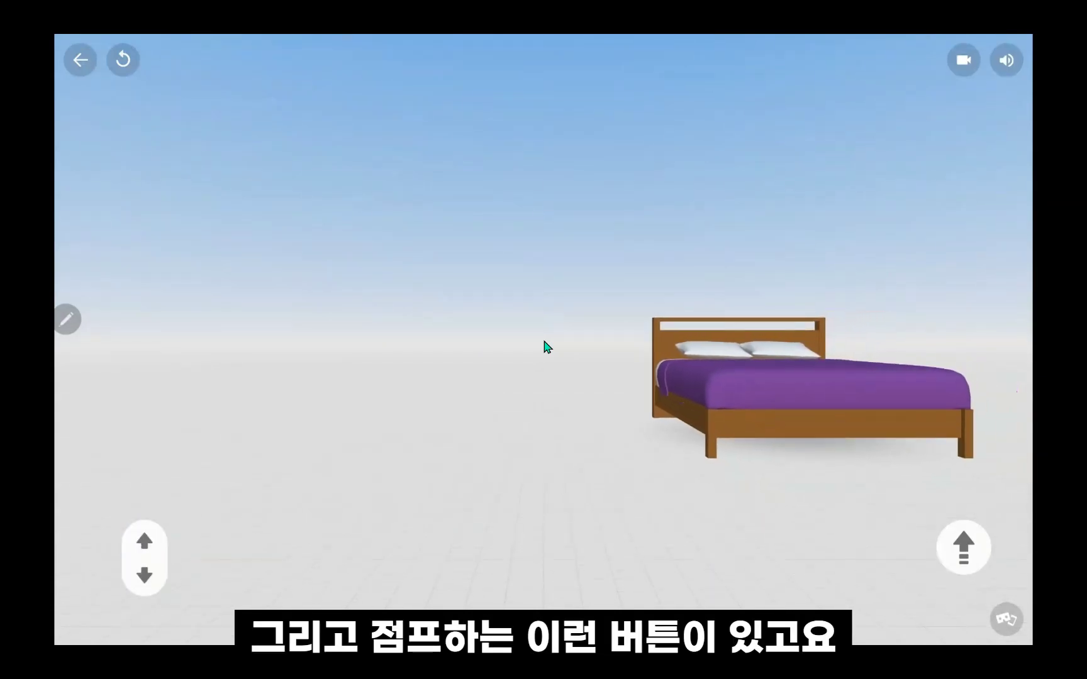
key(space)
key(space)
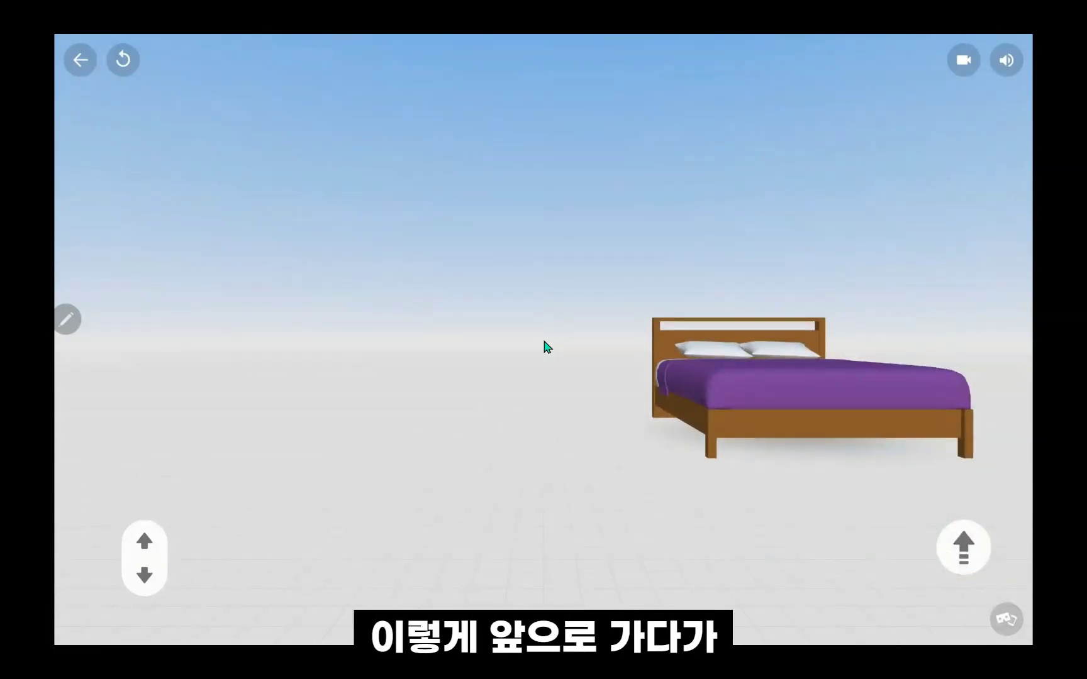
Step: Walk around the bed in the played scene, turning the view in both directions while moving
key(Up)
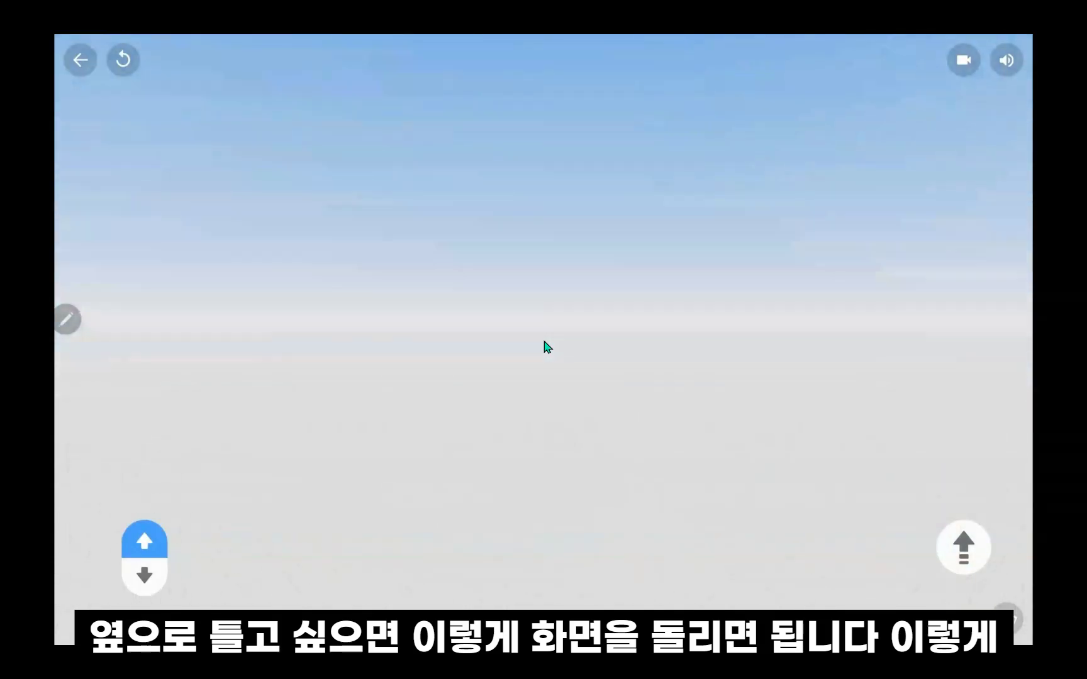
key(Down)
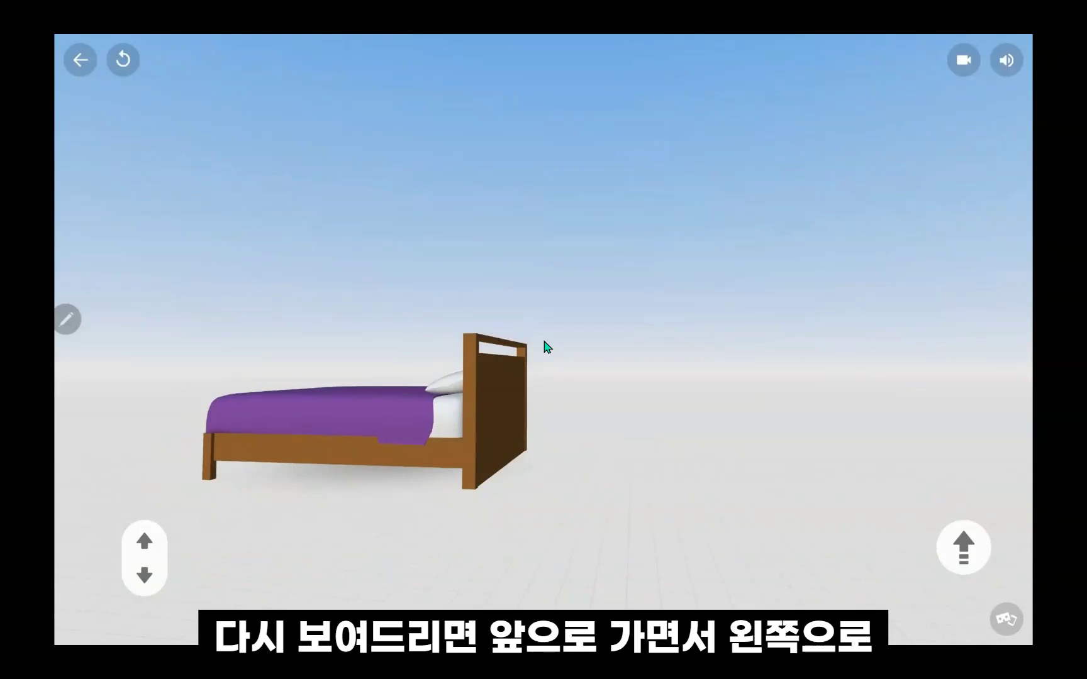
key(Up)
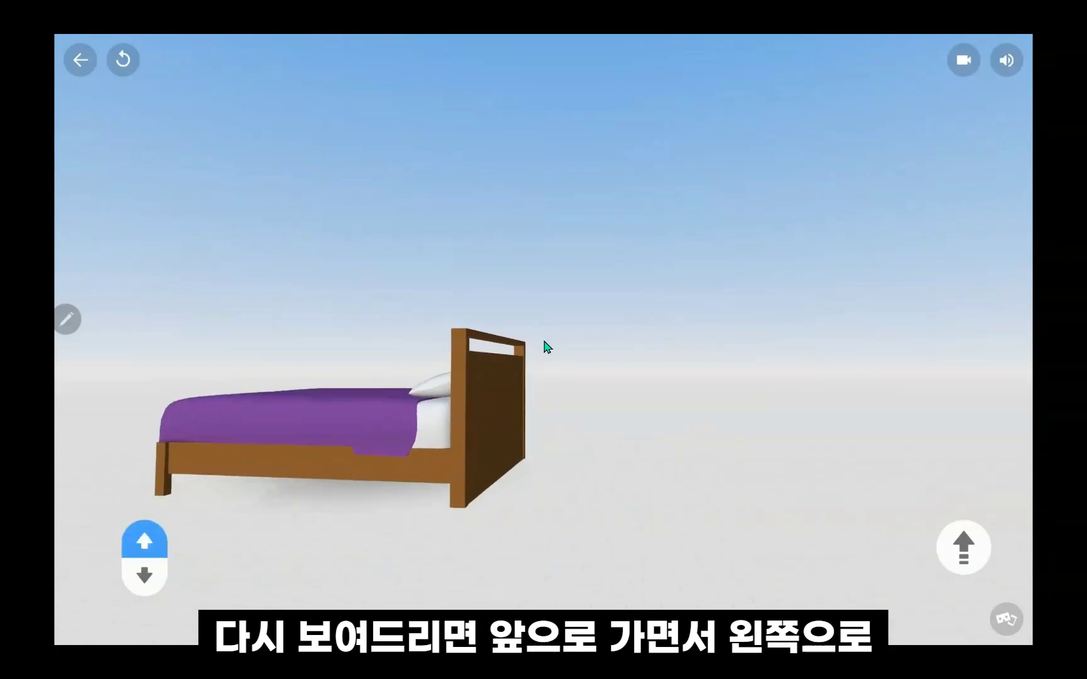
key(Left)
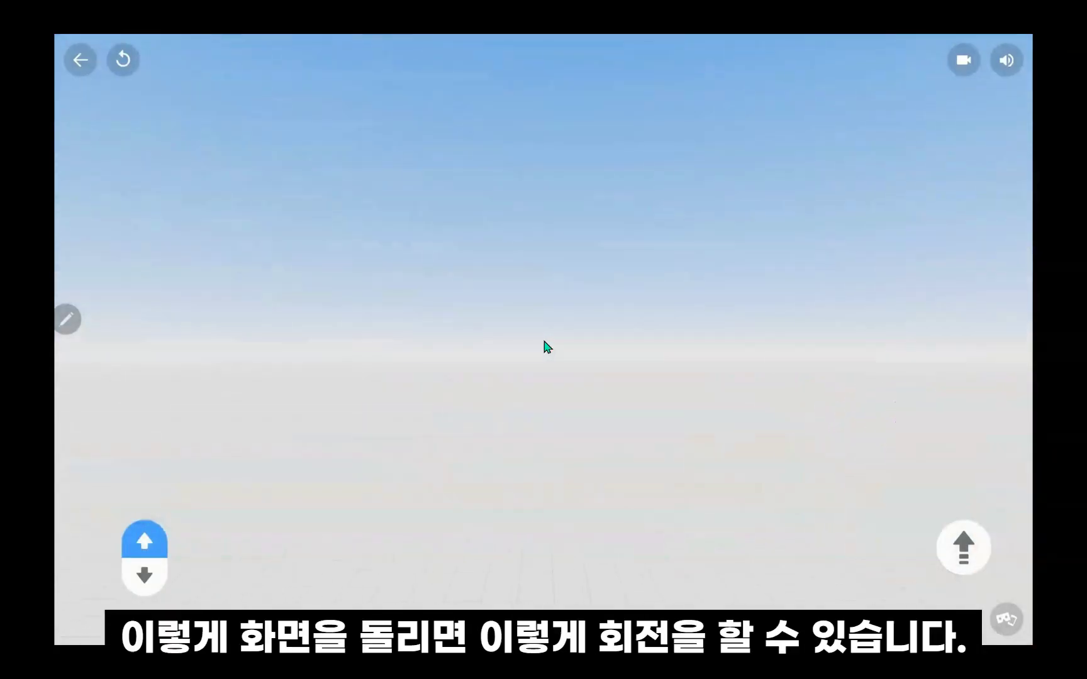
key(Right)
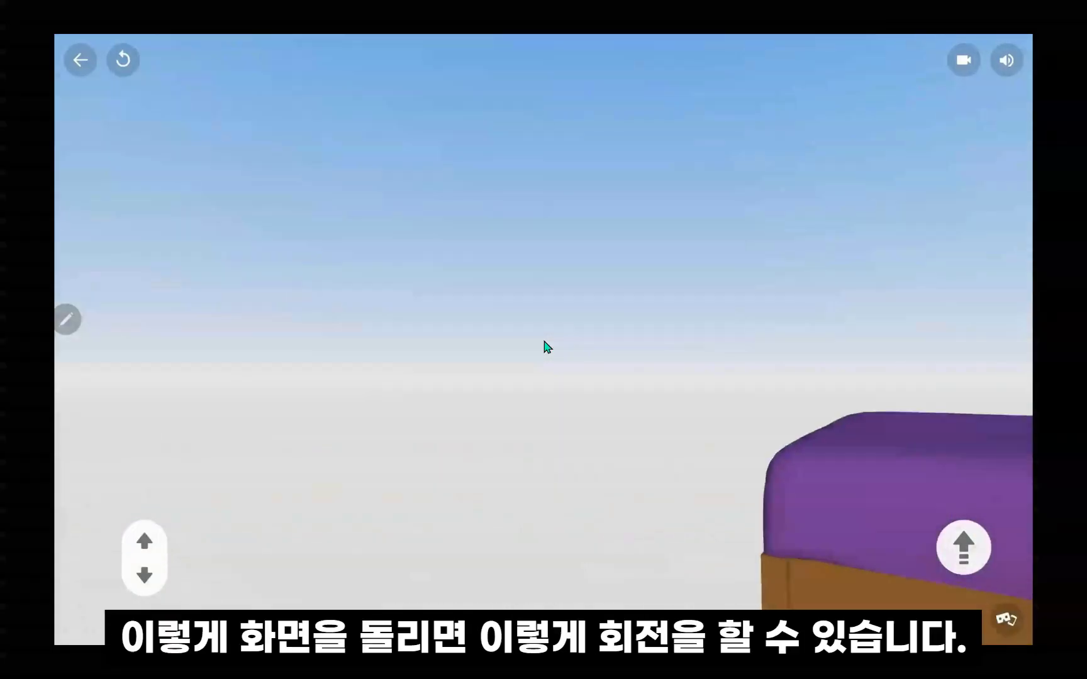
key(Right)
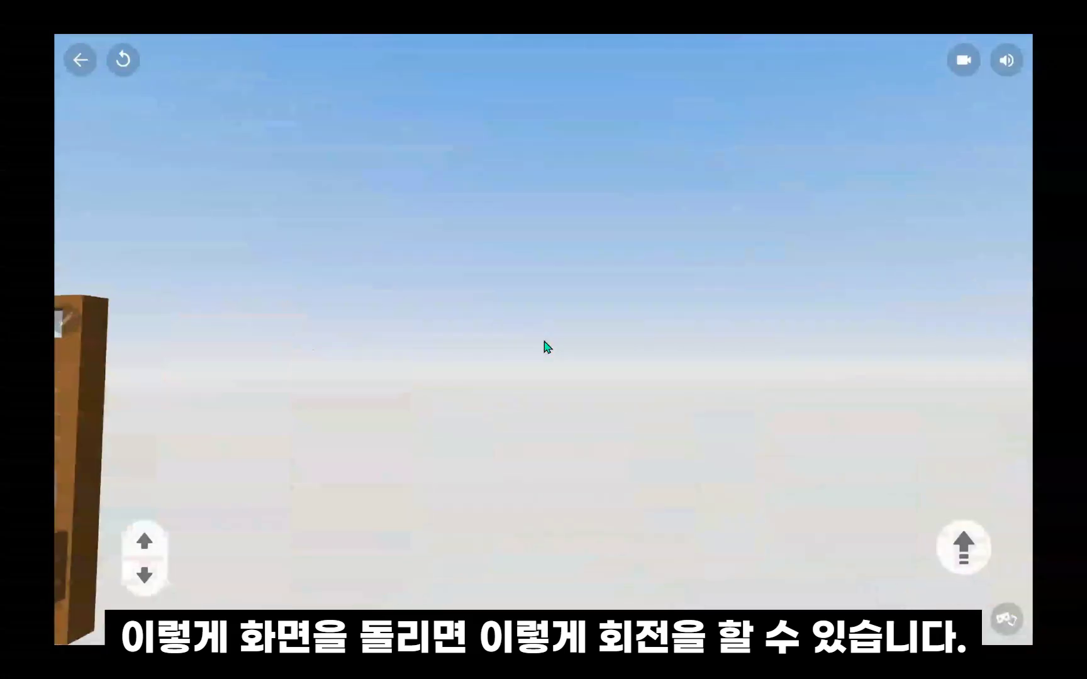
key(Left)
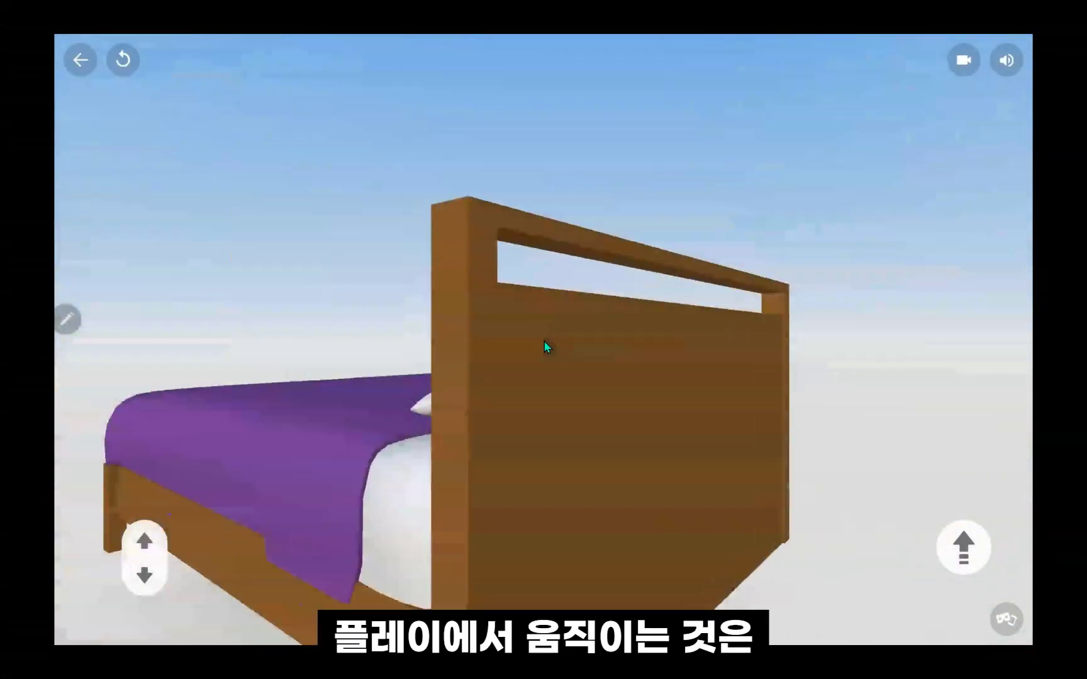
key(Left)
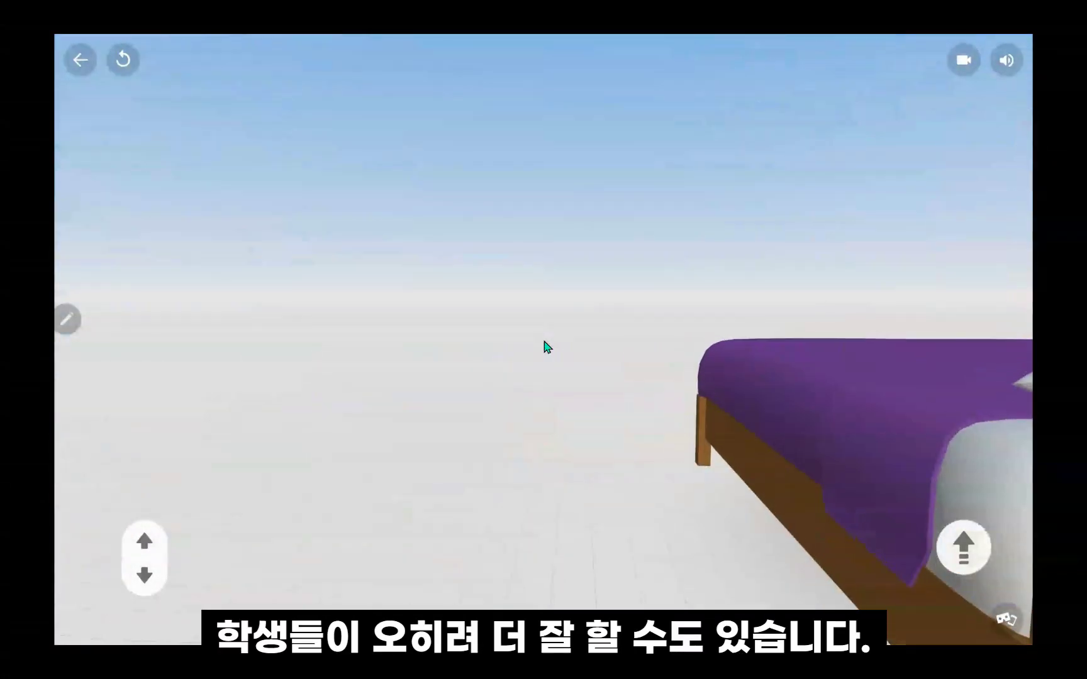
key(Up)
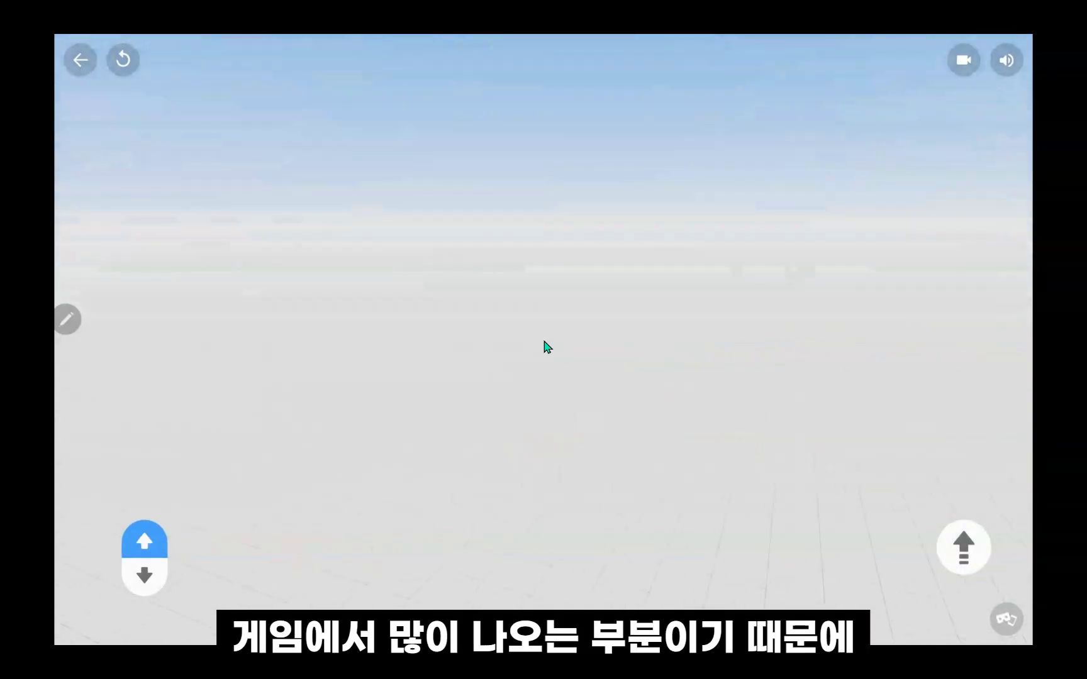
key(Left)
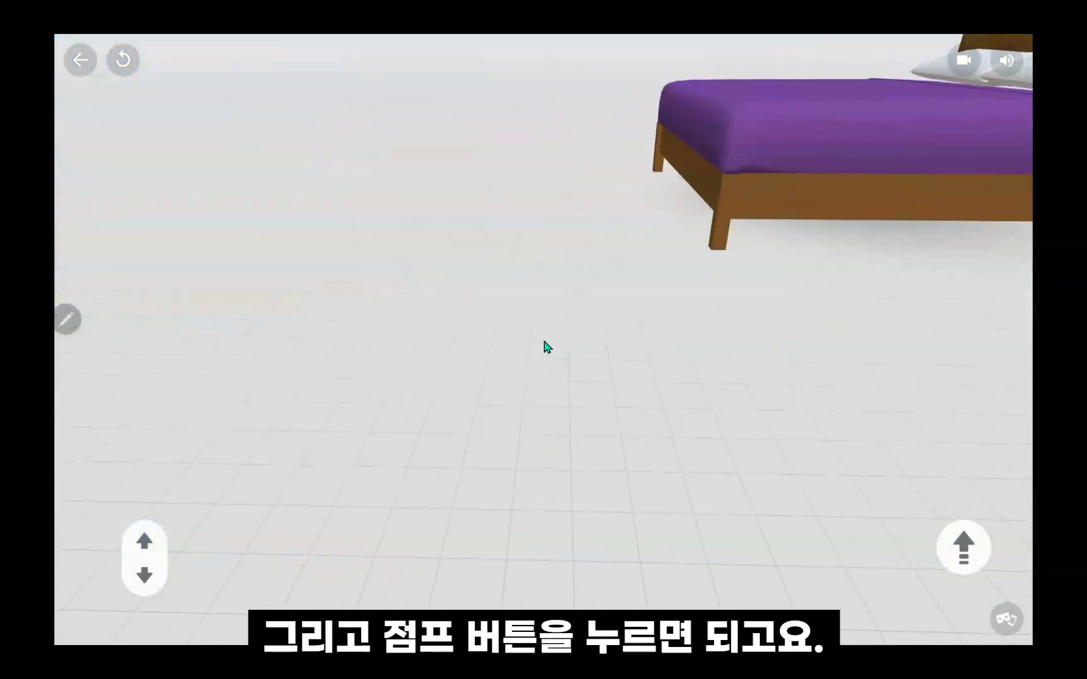
Step: Jump twice beside the bed, turn to face it and walk up to its corner
key(space)
key(space)
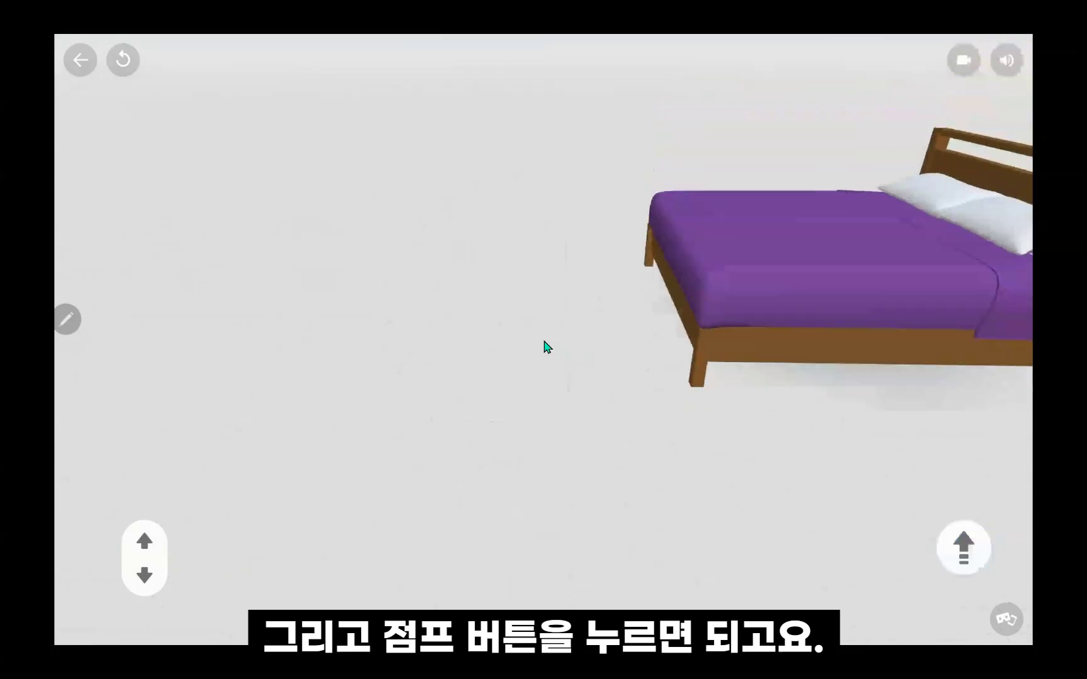
drag(544, 342, 432, 276)
drag(544, 342, 461, 488)
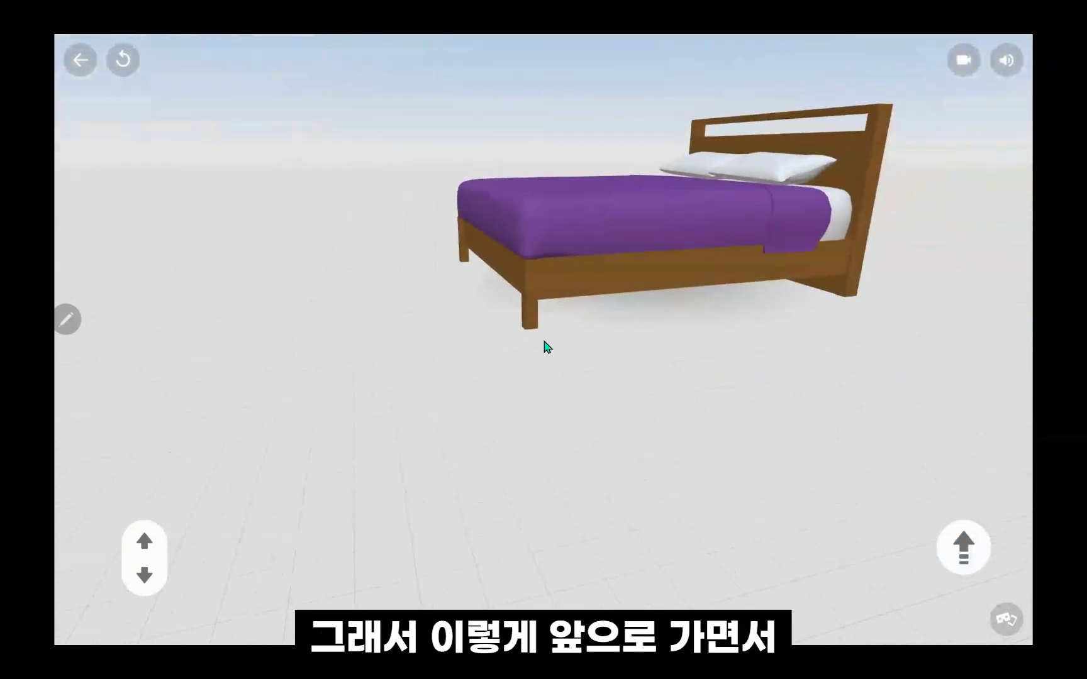
key(w)
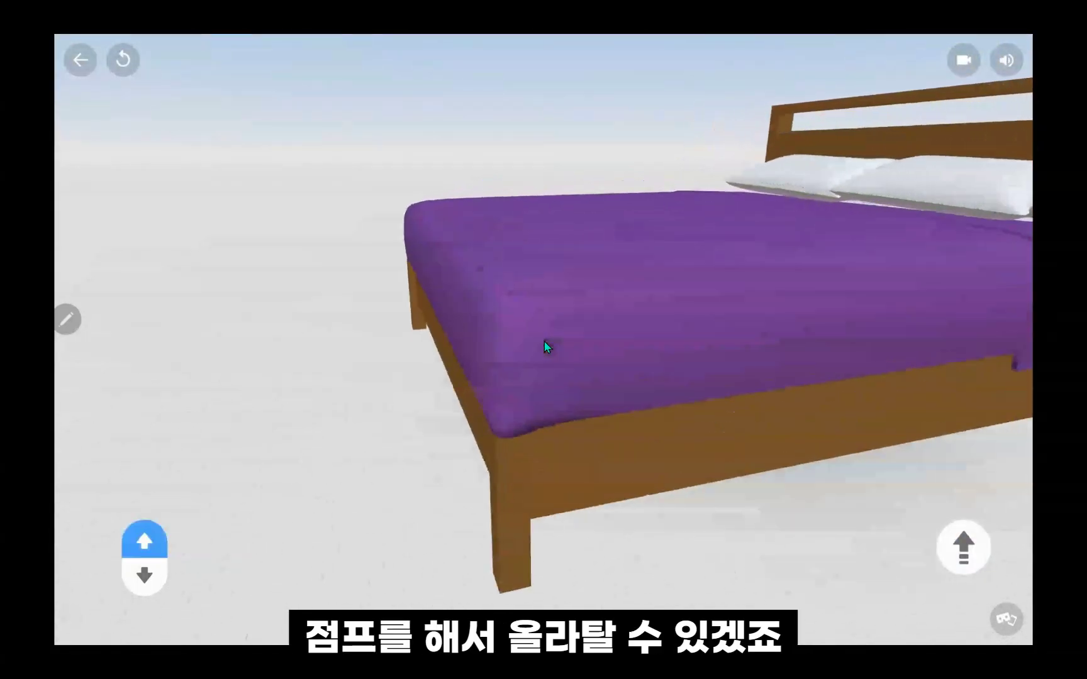
drag(544, 341, 252, 352)
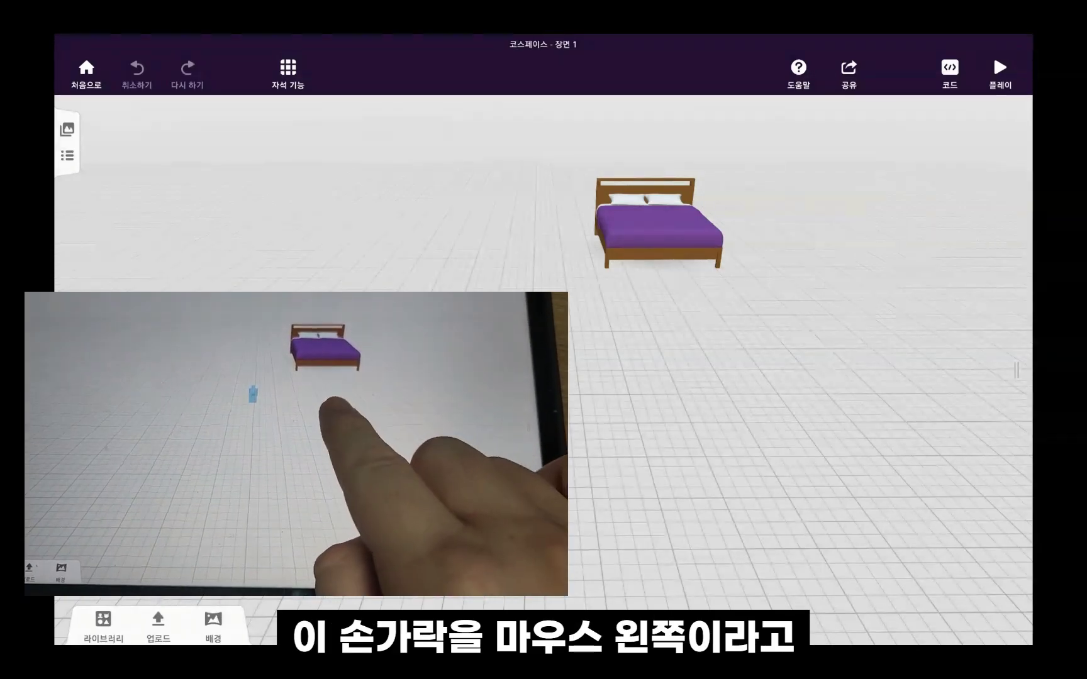
Step: Examine the placed bed and the camera in the scene editor from several angles and distances
drag(661, 376, 675, 428)
drag(675, 475, 680, 403)
drag(768, 431, 720, 442)
drag(610, 434, 755, 439)
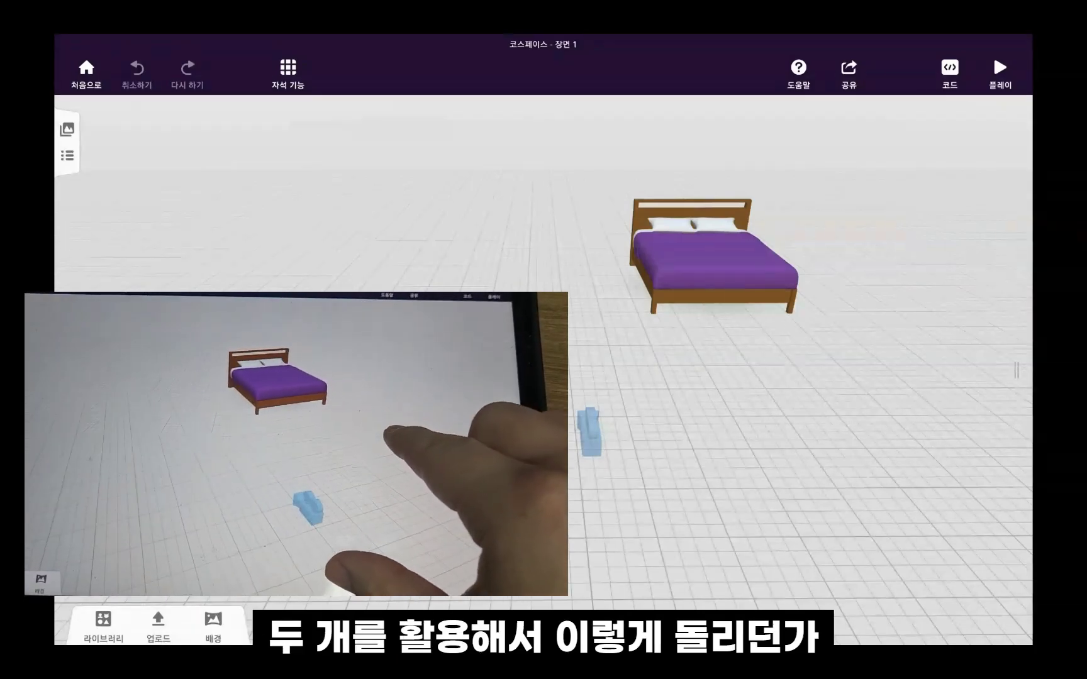
drag(635, 534, 758, 566)
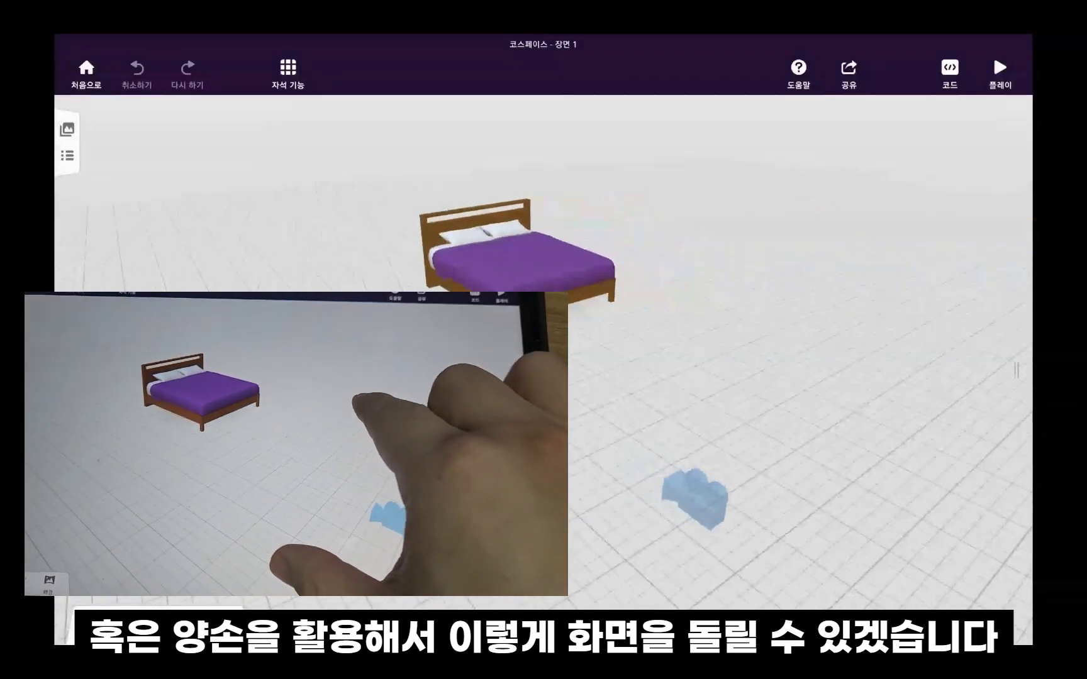
mouse_move(695, 497)
mouse_down()
mouse_move(789, 497)
mouse_move(720, 498)
mouse_move(579, 465)
mouse_up()
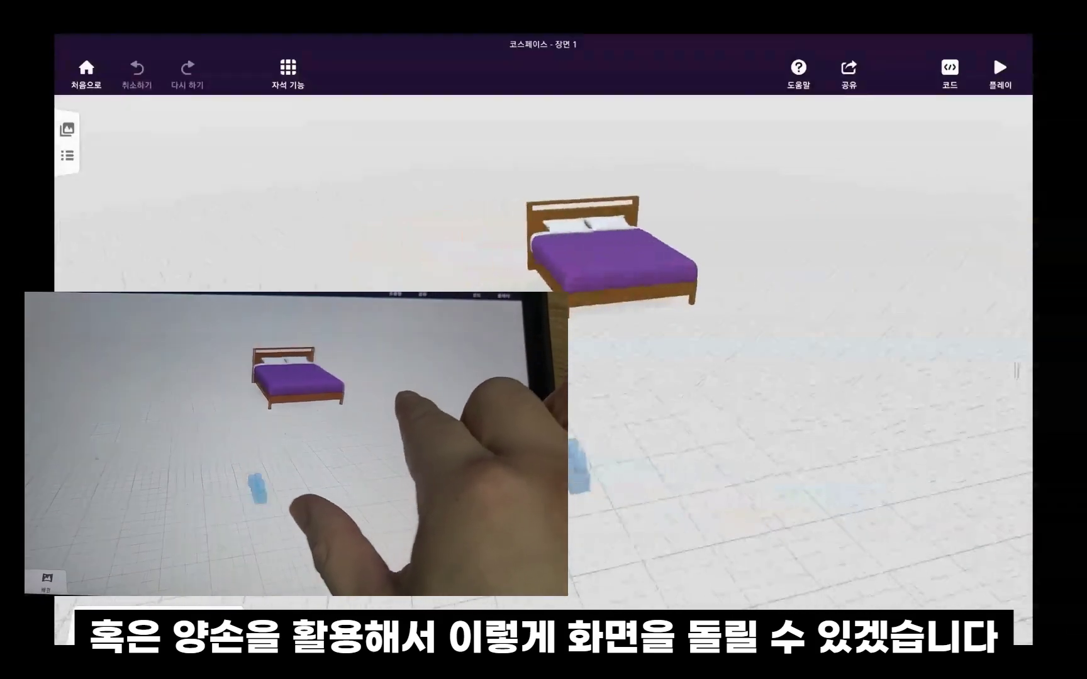
drag(749, 299, 654, 517)
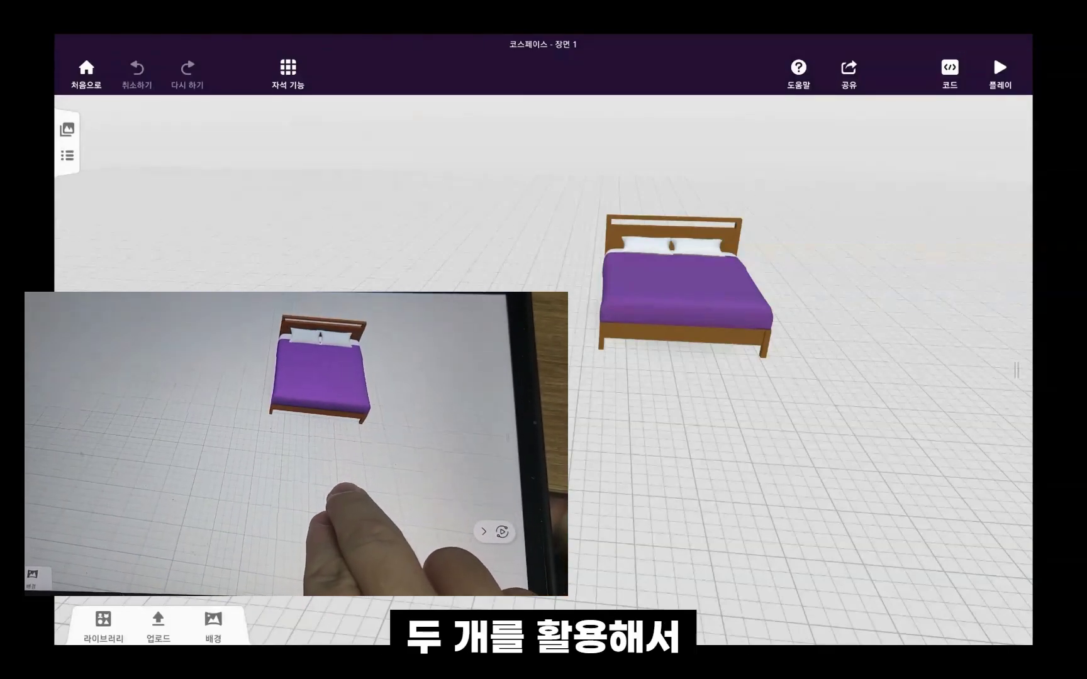
Step: Examine the placed bed on the tablet by tilting, shifting and rotating the scene view
drag(724, 472, 723, 436)
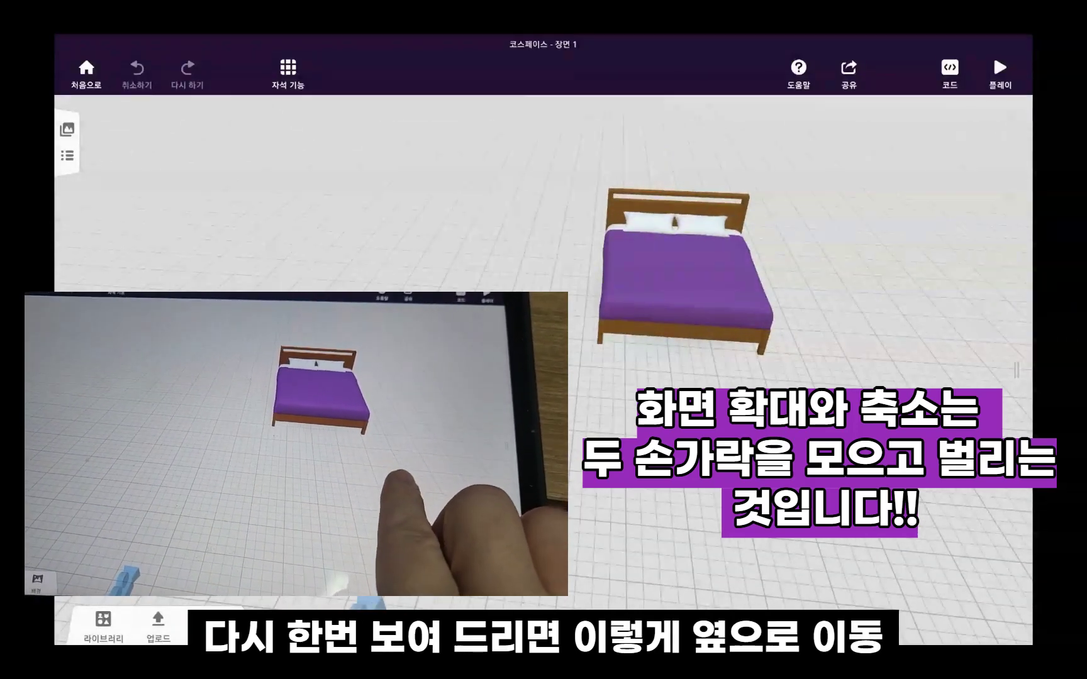
drag(685, 270, 585, 264)
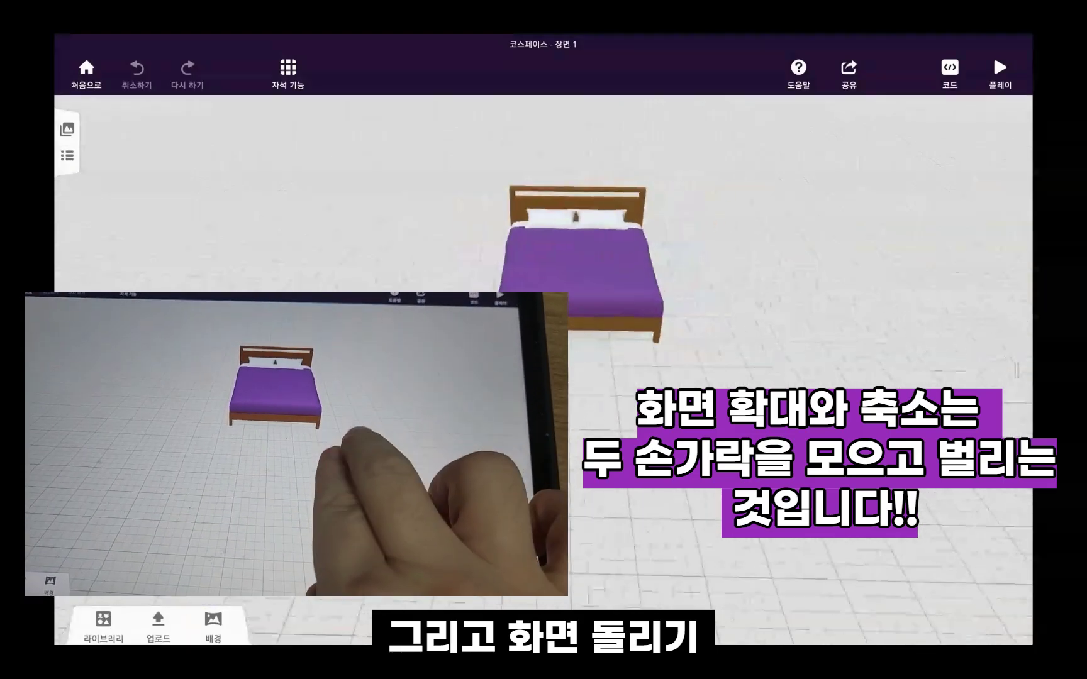
mouse_move(705, 352)
mouse_down()
mouse_move(704, 431)
mouse_move(704, 345)
mouse_move(685, 344)
mouse_up()
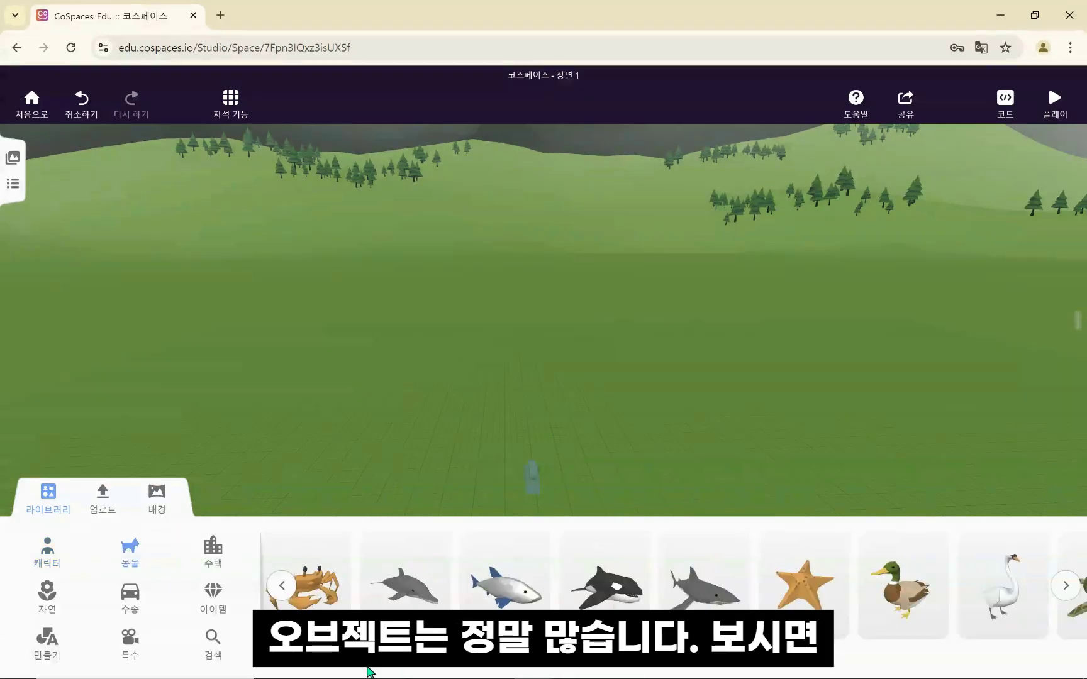
Step: Browse the animal objects in the library, including the dinosaurs, and look through the nature objects
scroll(352, 629, right, 10)
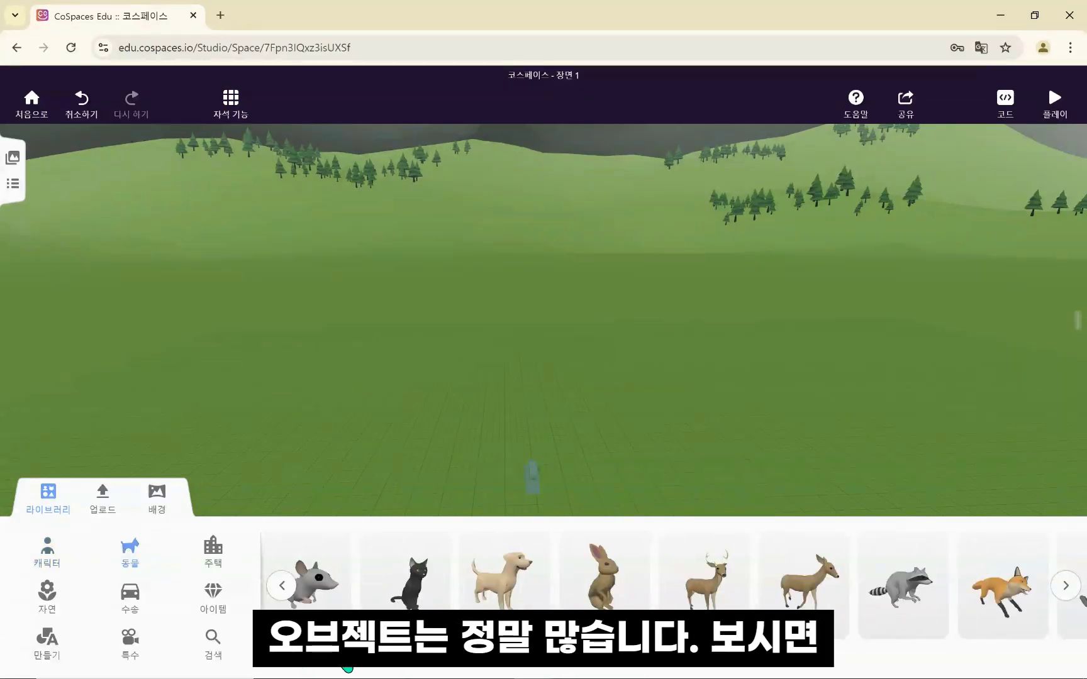
scroll(347, 667, right, 8)
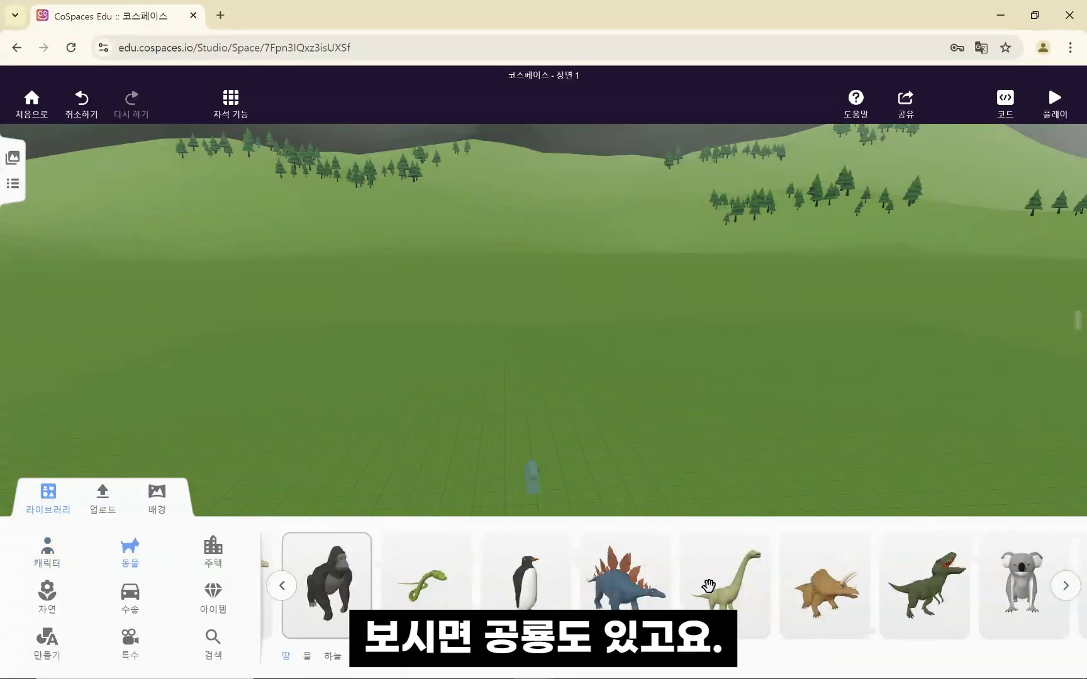
click(282, 592)
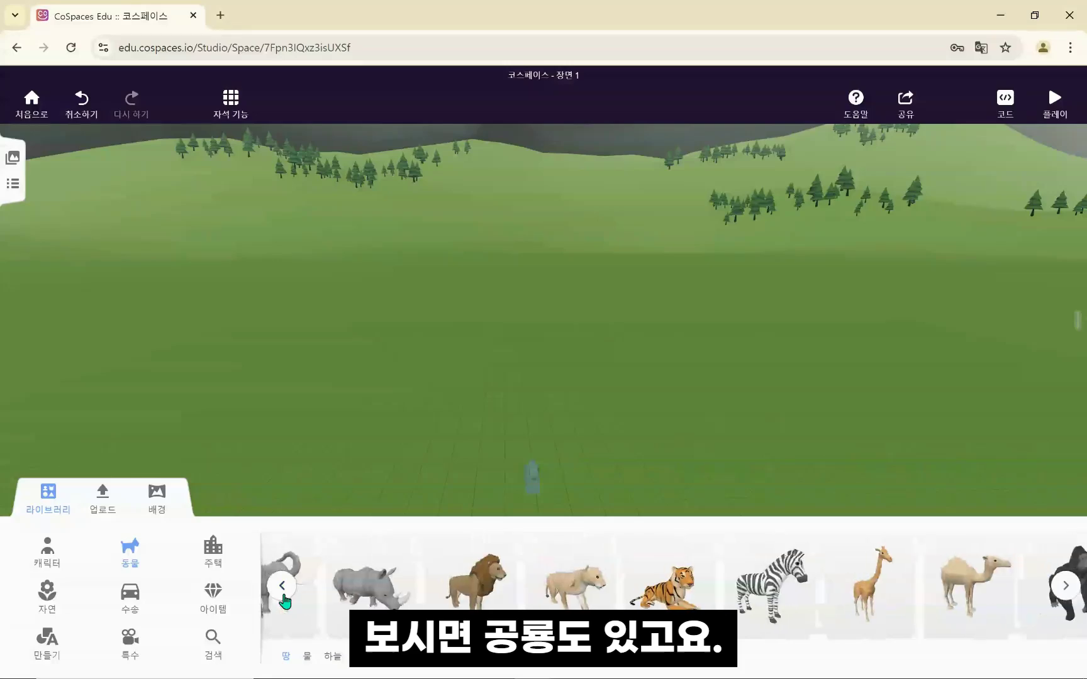
click(282, 588)
click(282, 588)
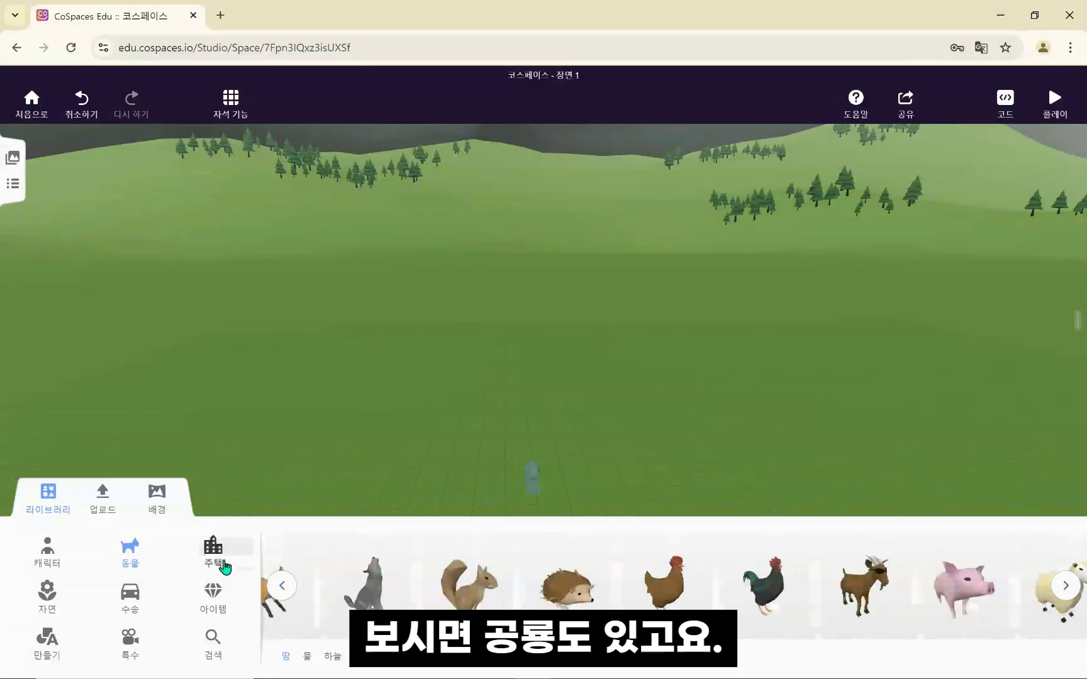
click(213, 549)
click(49, 591)
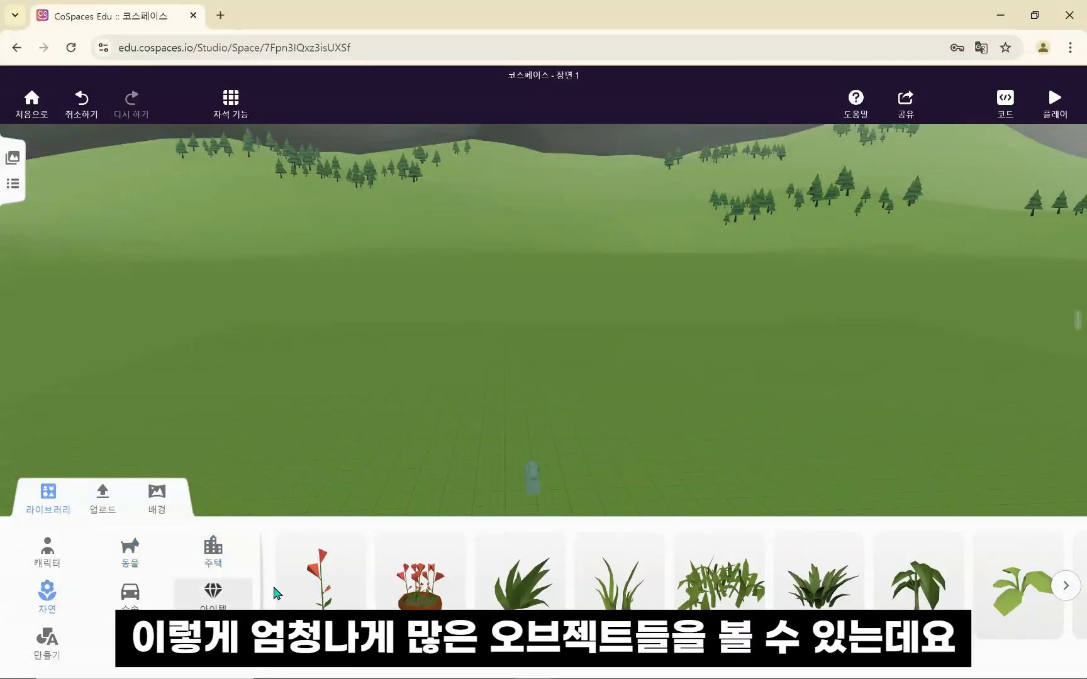
click(1065, 585)
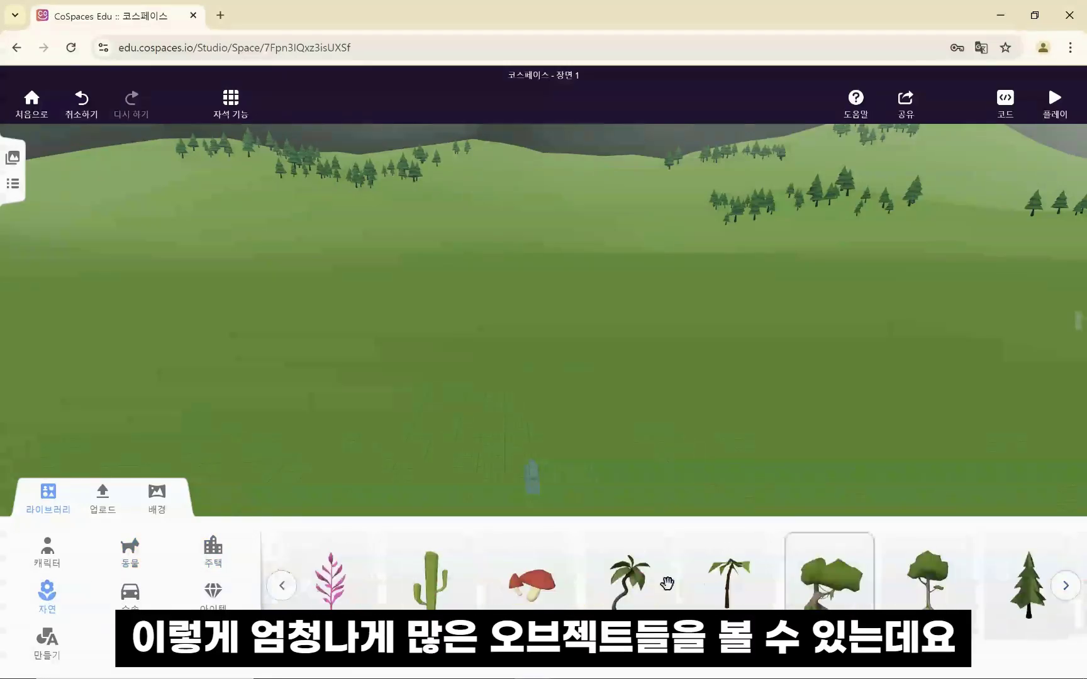
Step: Look through the housing objects to find those marked with a magic wand, such as the coffee table, bed and buildings
click(216, 561)
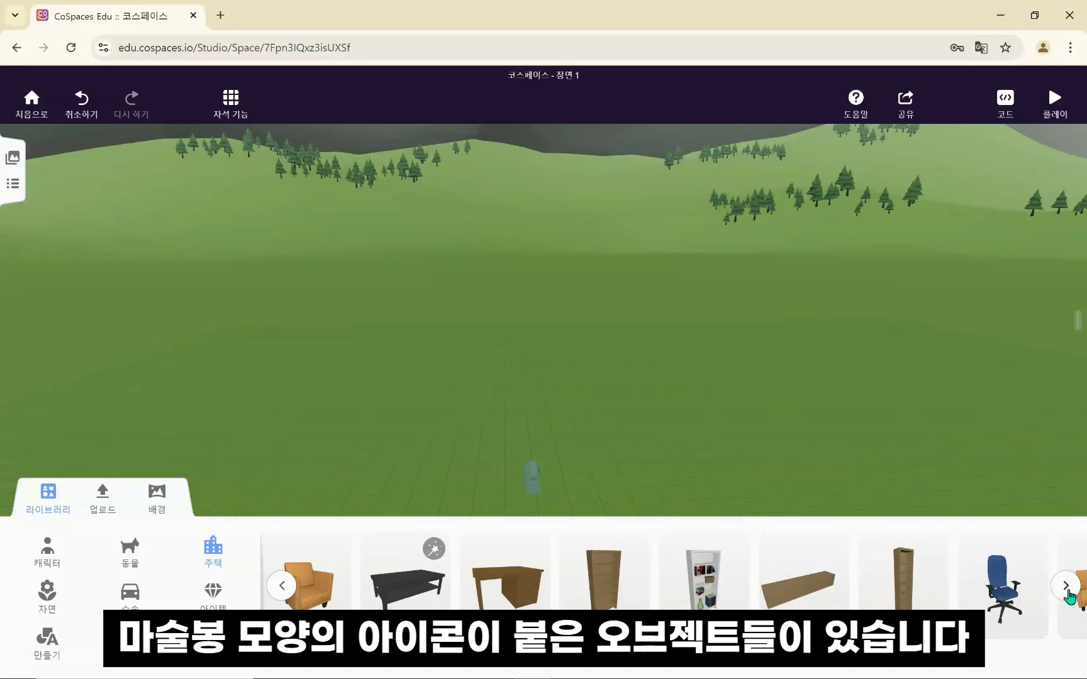
click(1067, 588)
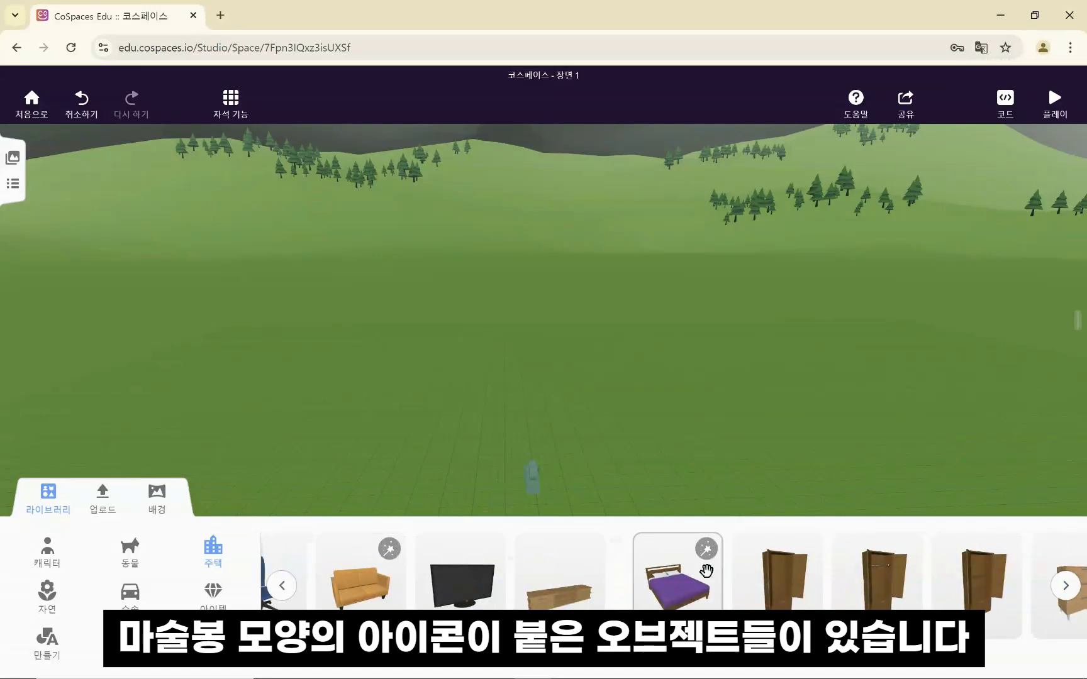
click(1066, 586)
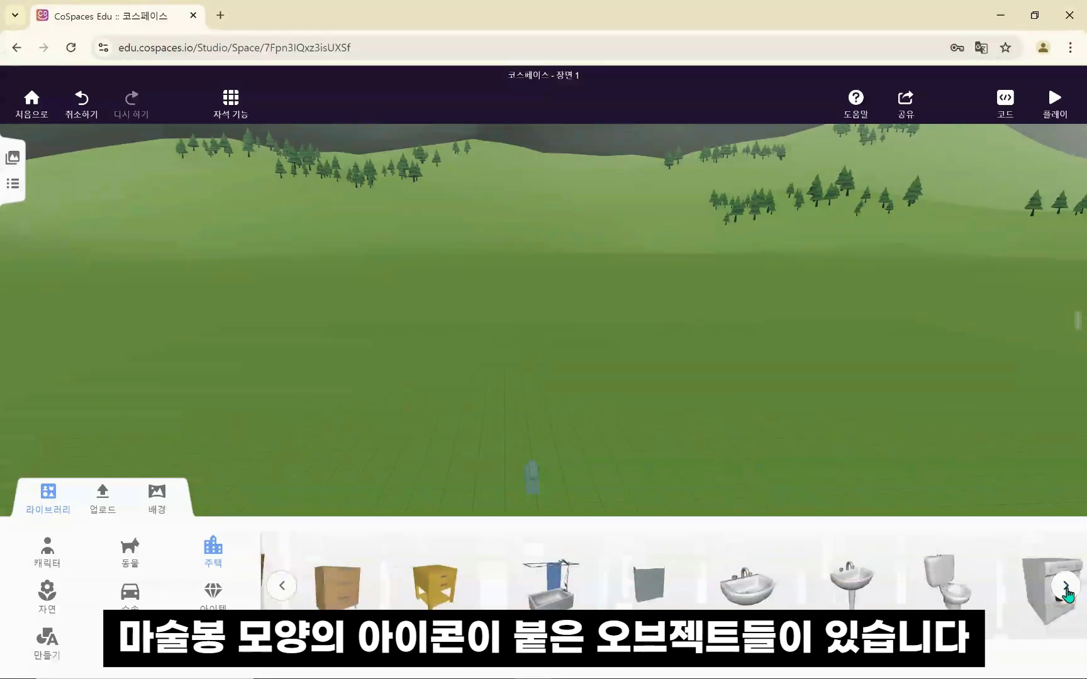
click(1065, 588)
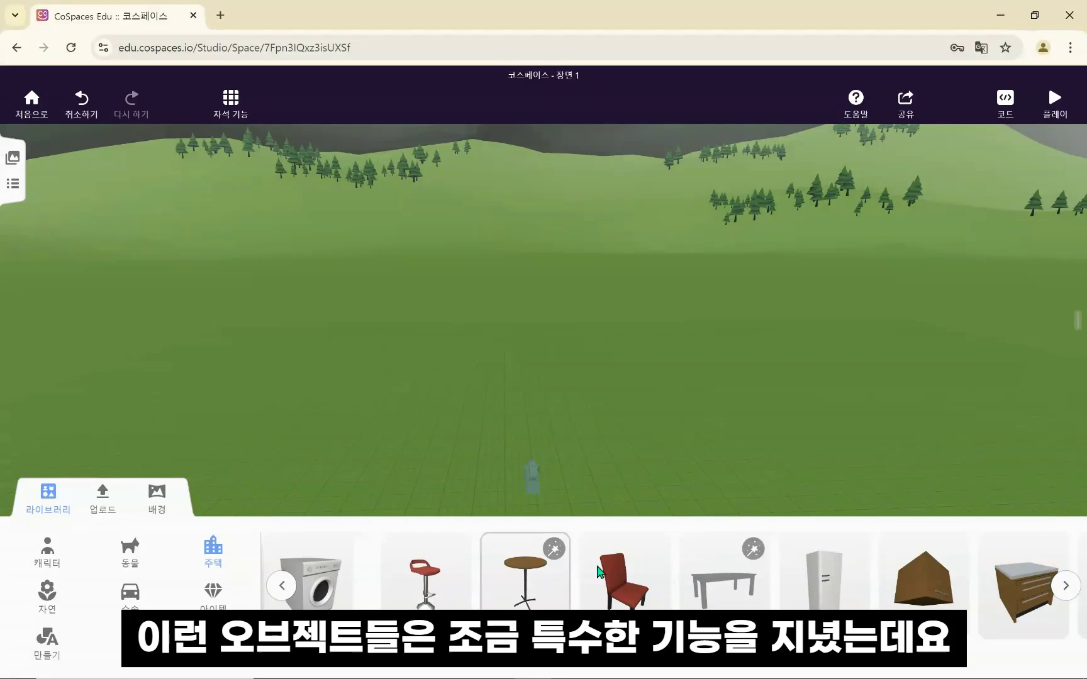
click(1068, 590)
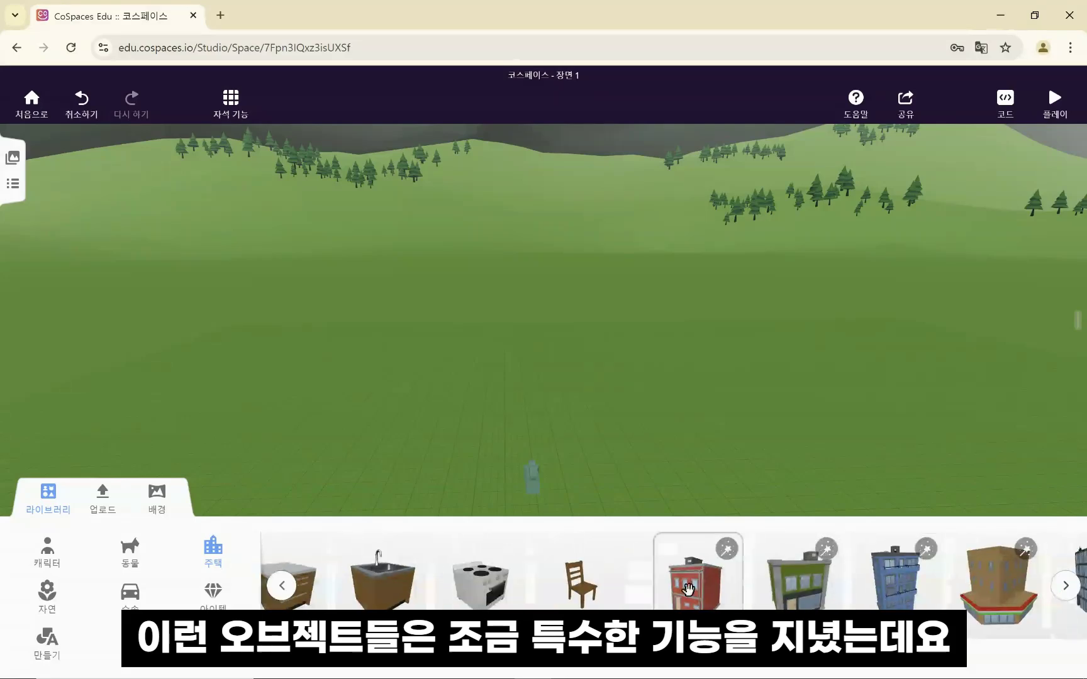
click(289, 592)
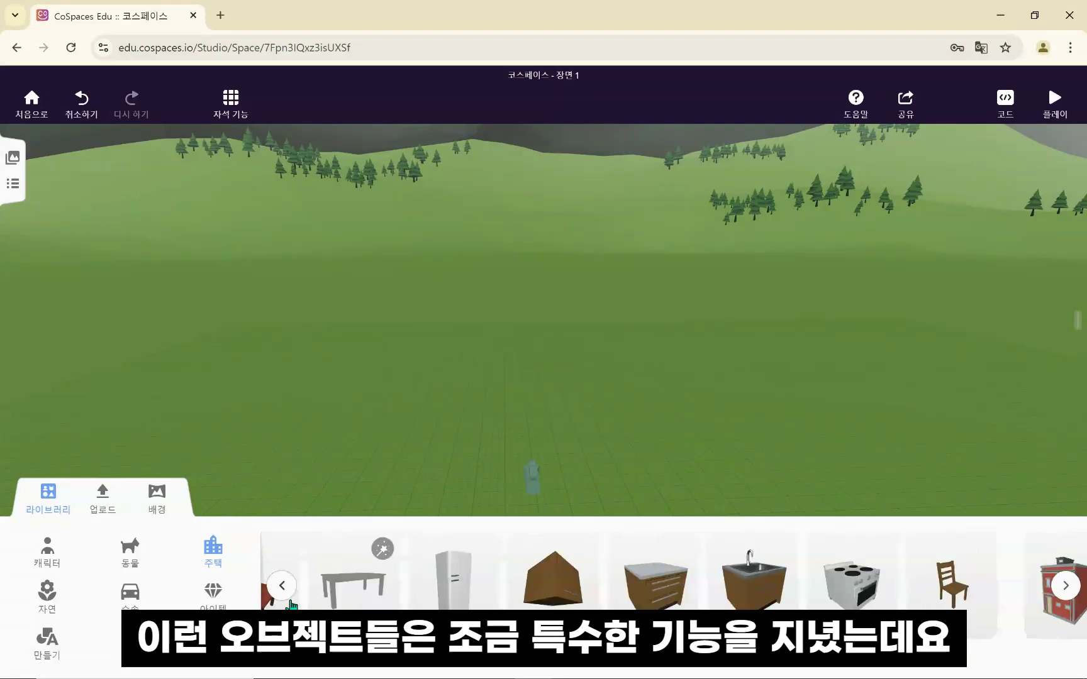
click(289, 593)
click(289, 592)
click(289, 592)
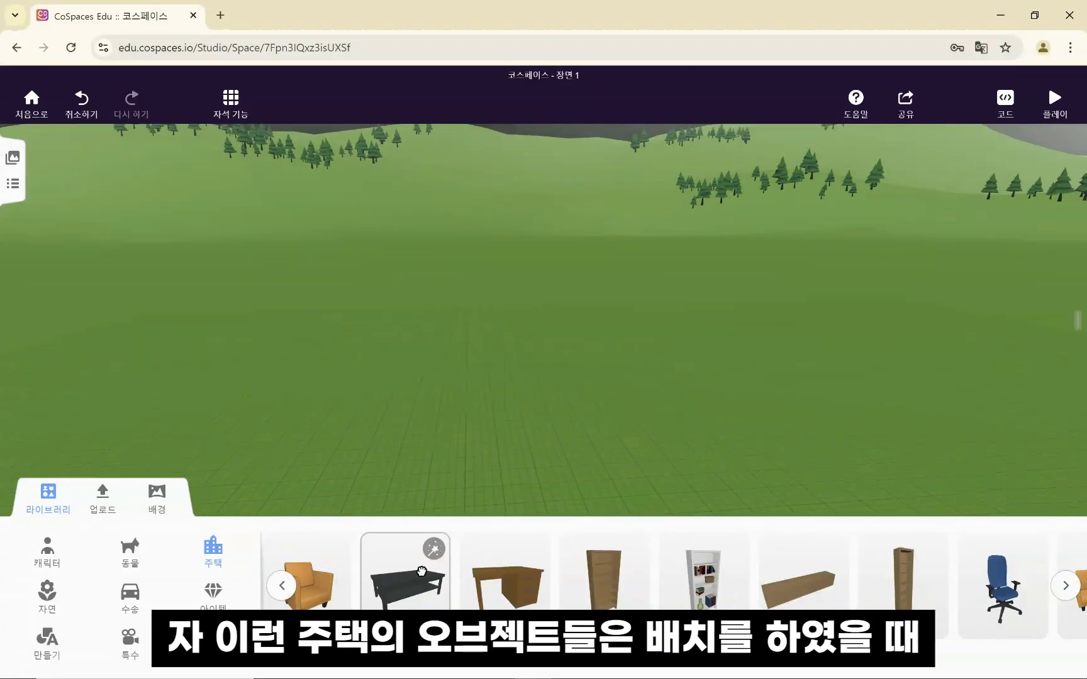
Step: Place the black coffee table on the grass and rotate it horizontally so its long side faces the view
drag(403, 574, 487, 437)
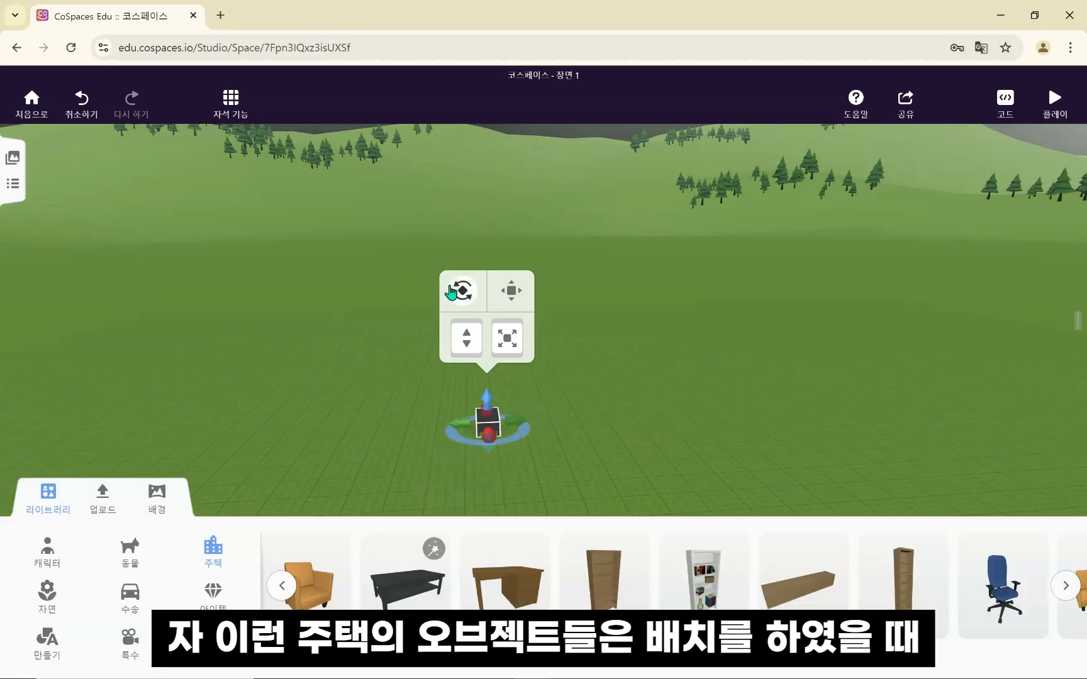
click(459, 290)
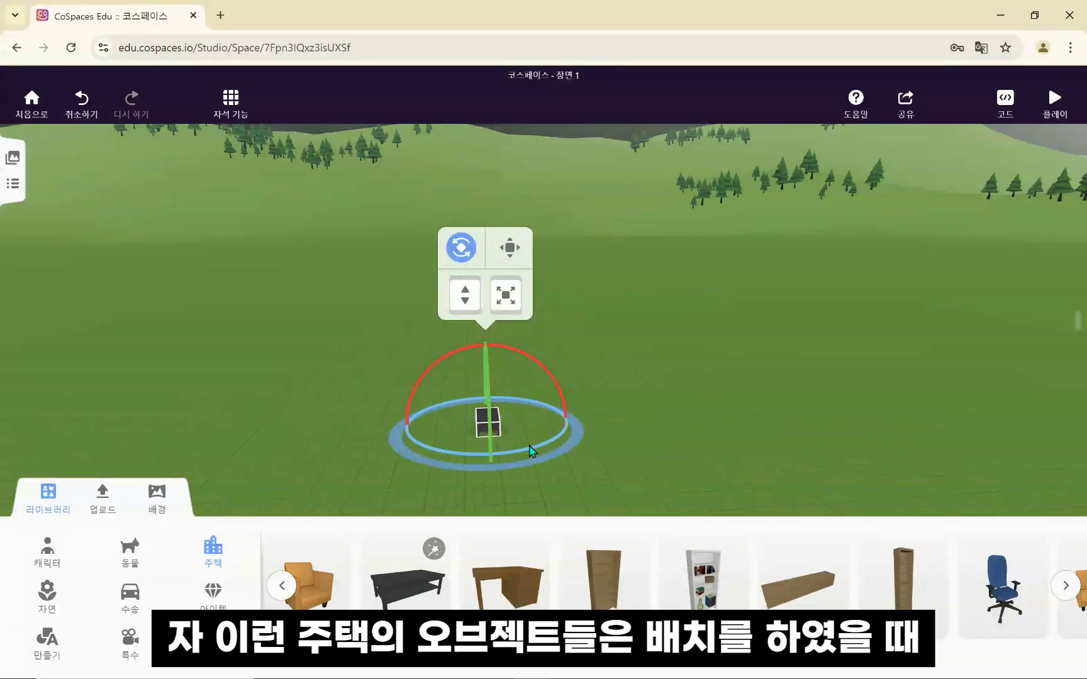
drag(530, 455, 460, 454)
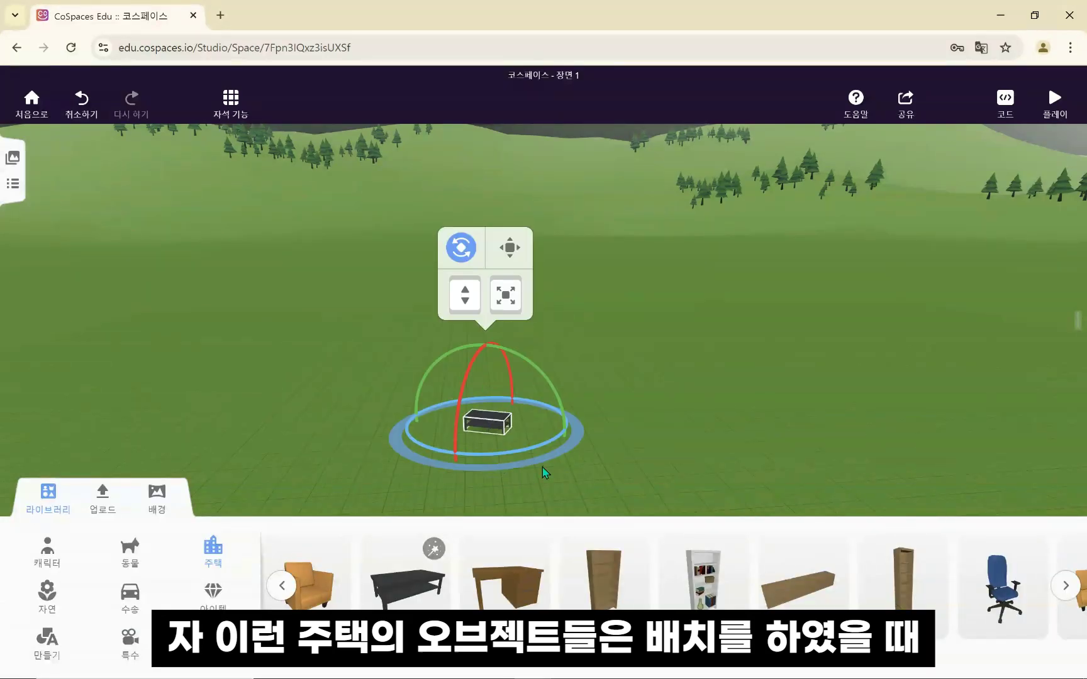
click(489, 425)
click(462, 254)
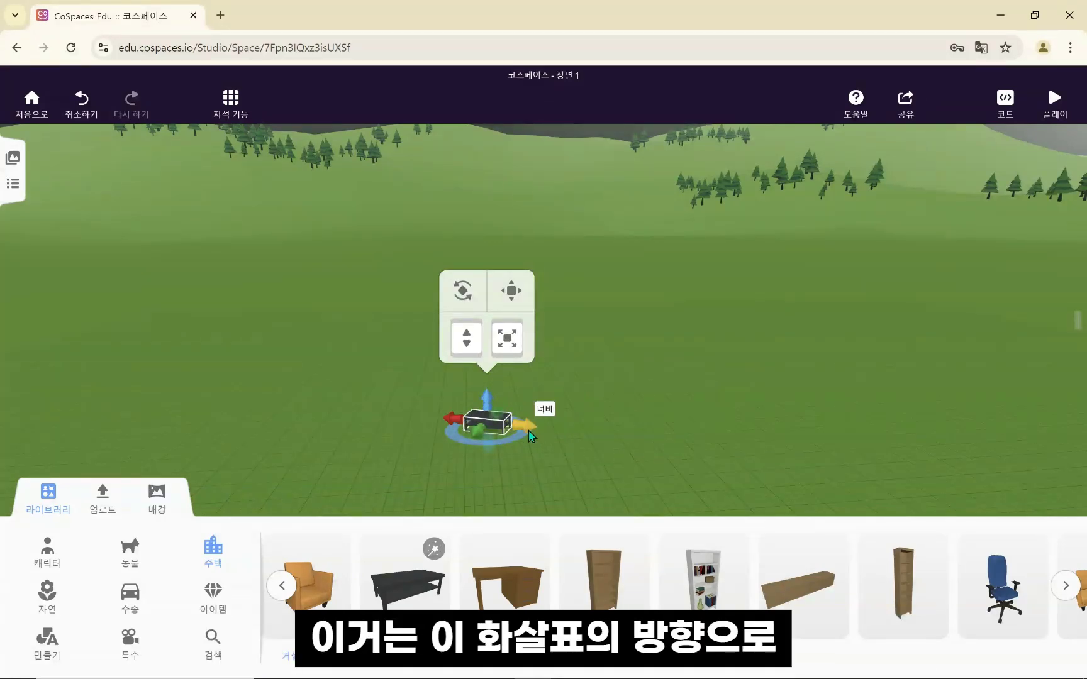
Step: Stretch the coffee table lengthwise in both directions and increase its height several times over
scroll(561, 478, up, 1)
drag(558, 480, 561, 461)
scroll(537, 488, up, 2)
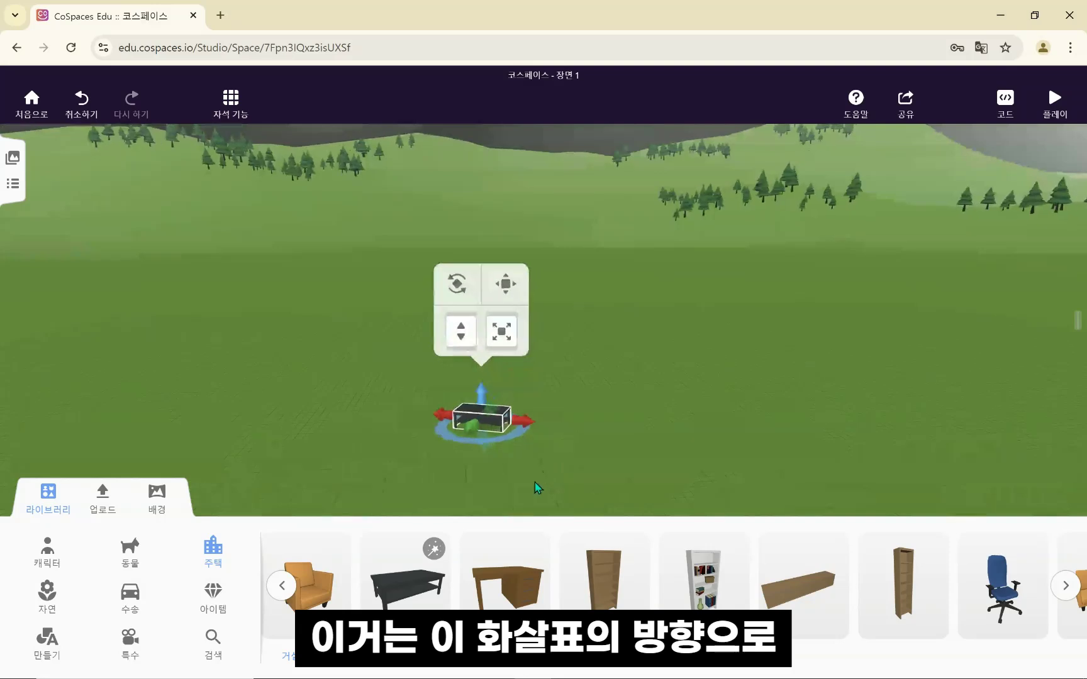
drag(521, 417, 678, 425)
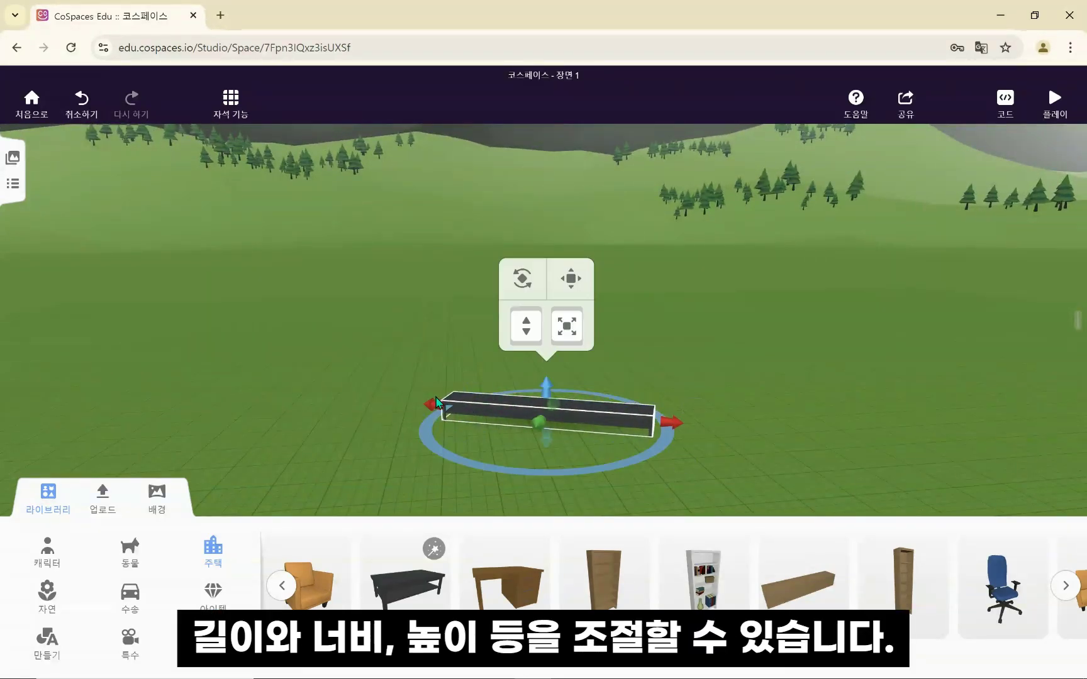
drag(437, 403, 398, 402)
drag(527, 387, 527, 302)
drag(551, 491, 609, 483)
click(609, 483)
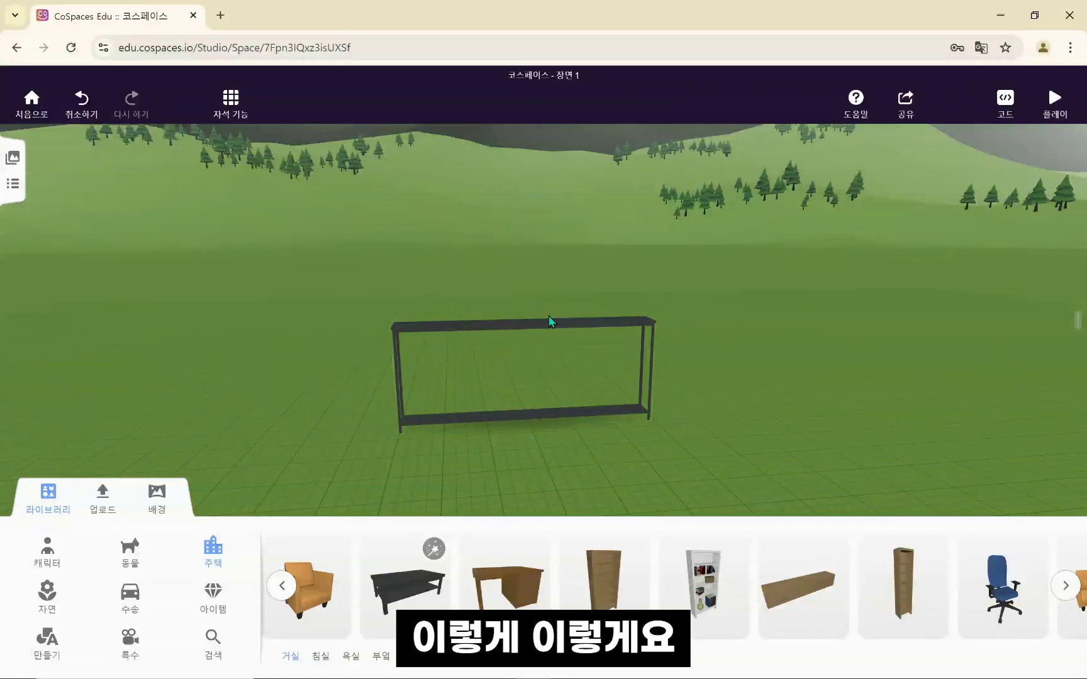
Step: Extend the table toward the front into a broad surface and move it farther back on the grass
click(533, 376)
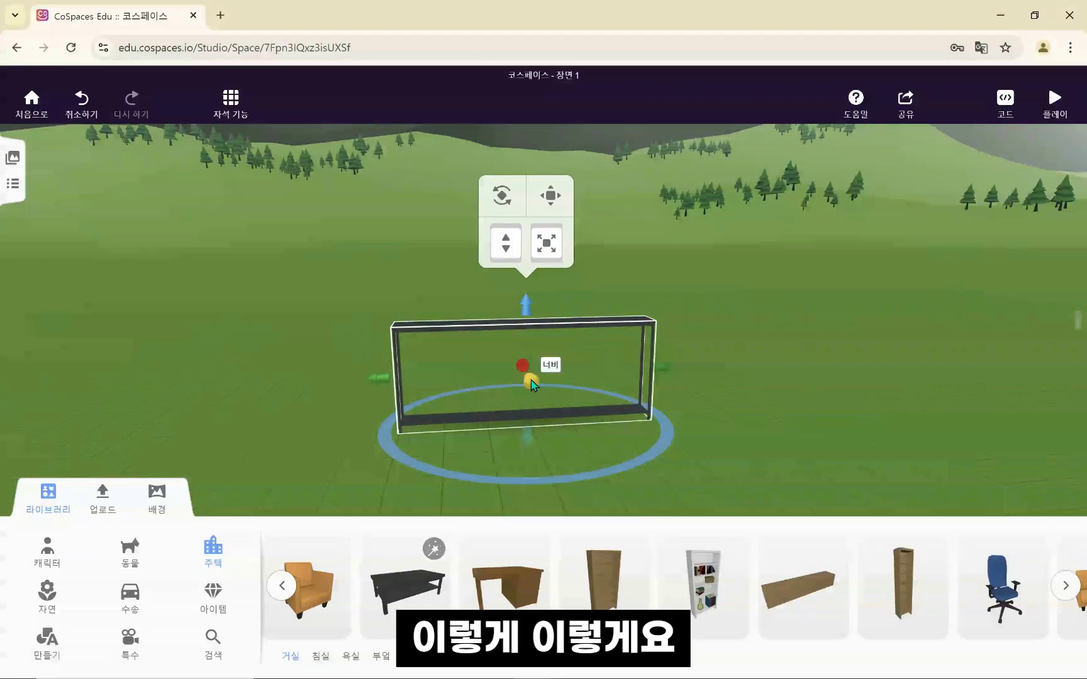
drag(530, 378, 563, 482)
click(841, 410)
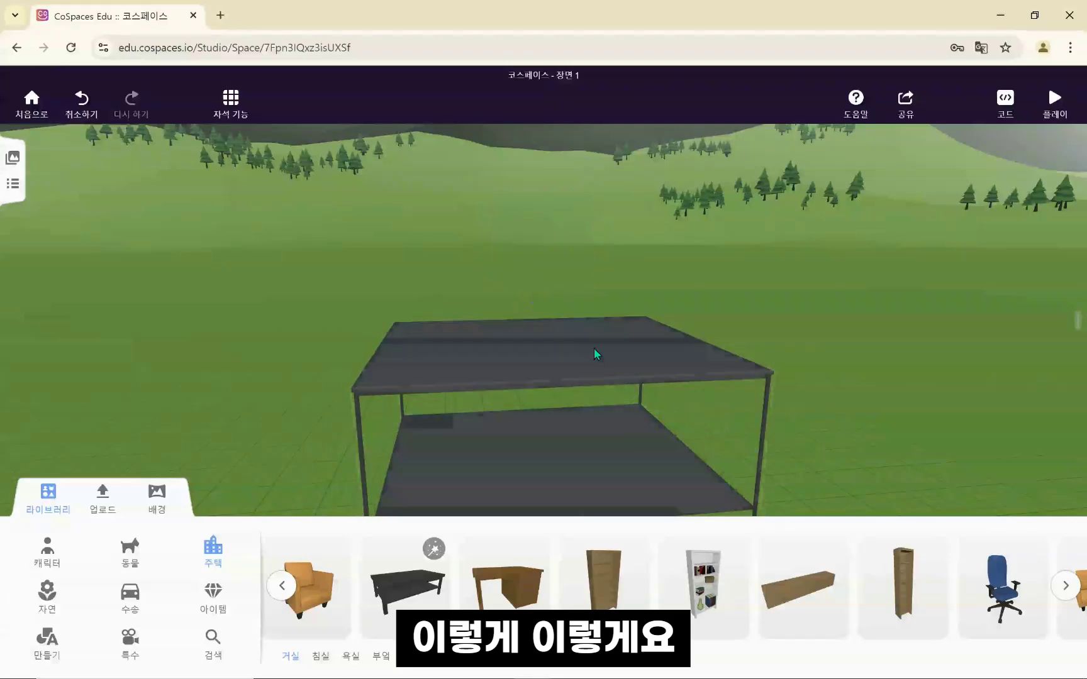
drag(546, 373, 507, 320)
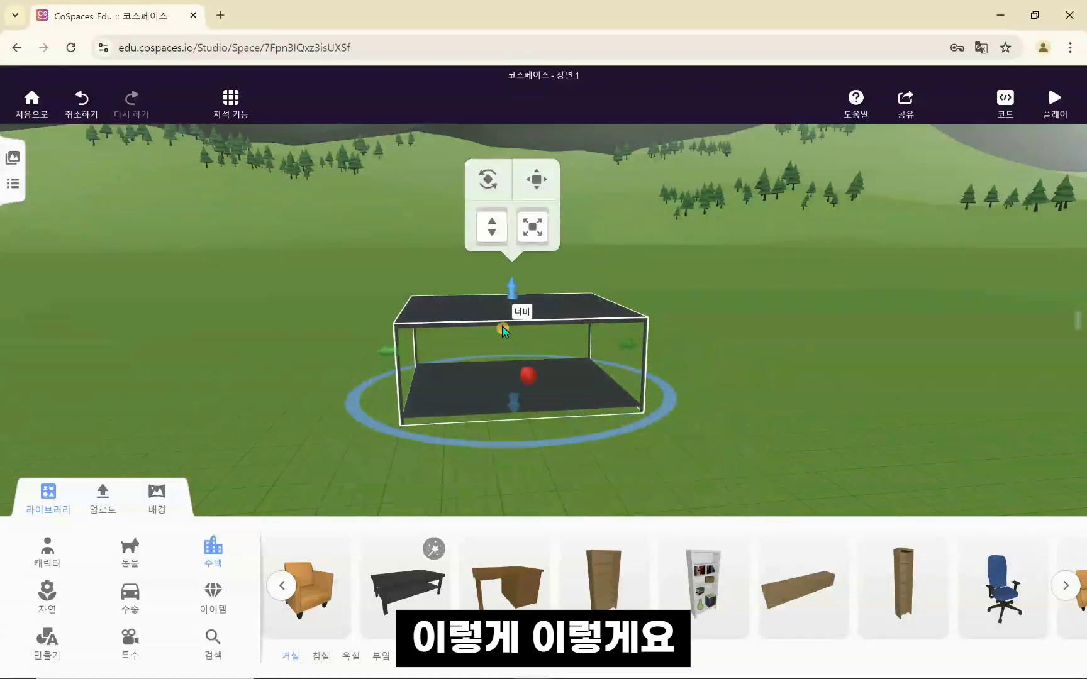
Step: Place the orange sofa and the double bed from the housing objects near the table and adjust each one's width
click(1064, 596)
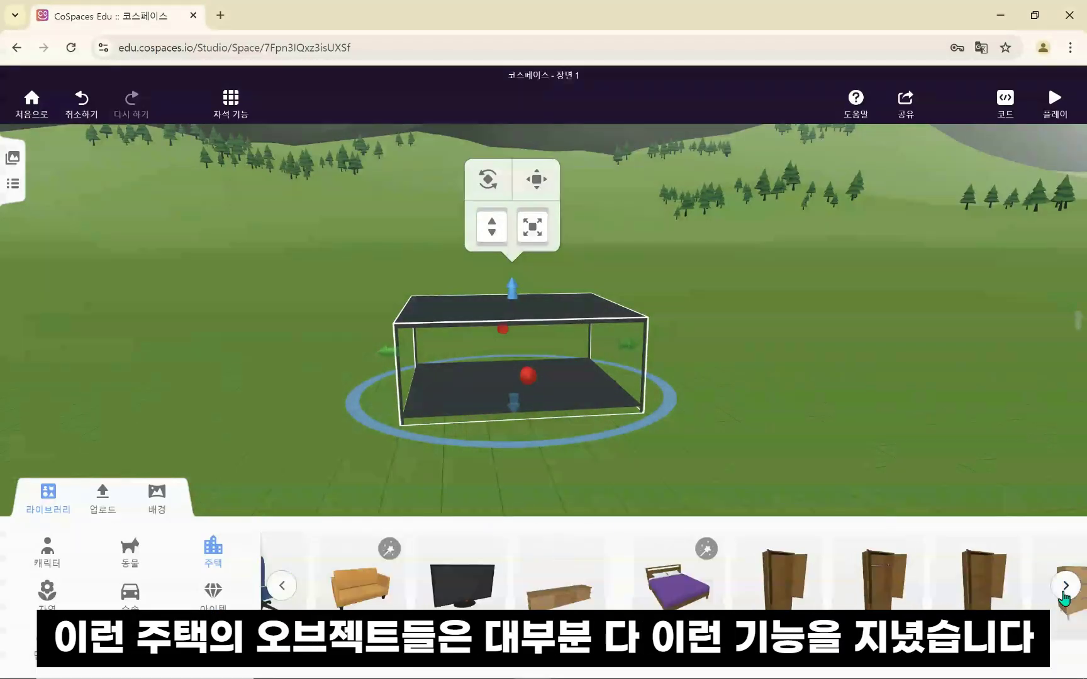
drag(367, 606, 871, 548)
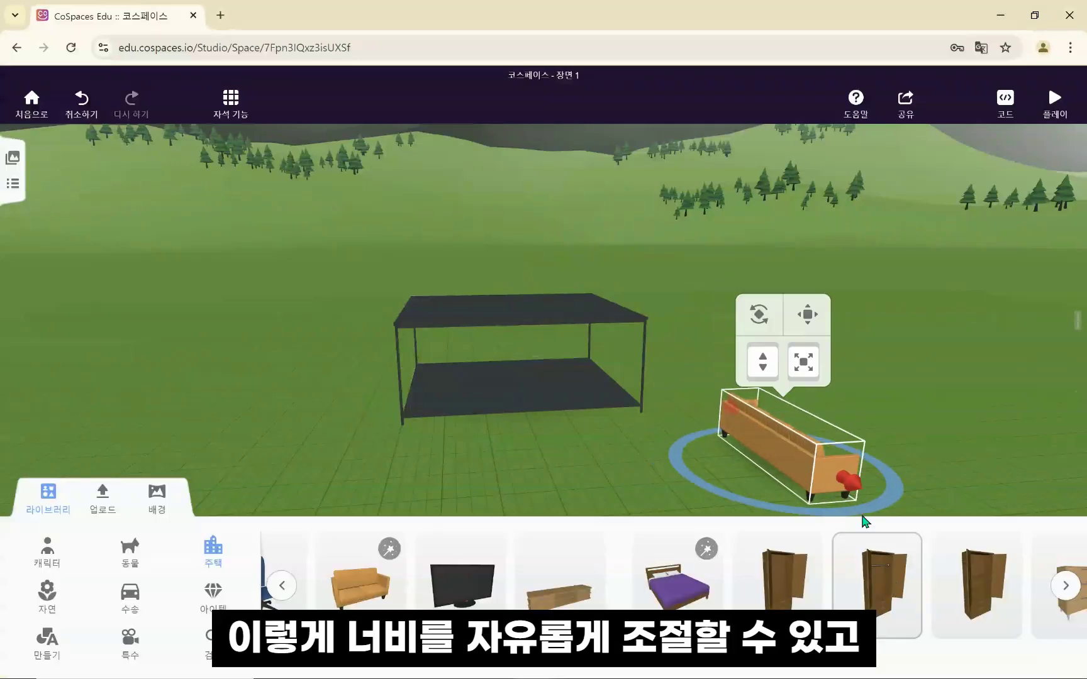
drag(802, 472, 827, 445)
drag(674, 583, 473, 485)
mouse_move(467, 434)
mouse_down()
mouse_move(463, 377)
mouse_move(465, 447)
mouse_move(466, 402)
mouse_move(484, 440)
mouse_up()
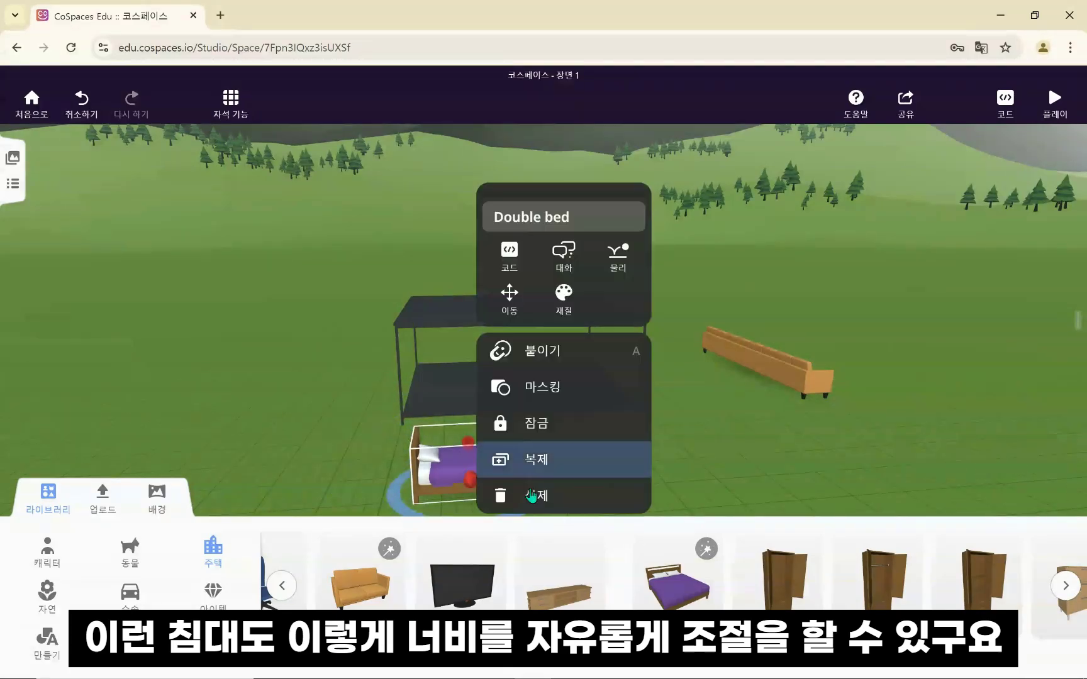
Step: Delete the double bed, the stretched table and the sofa from the scene
click(536, 493)
click(1064, 586)
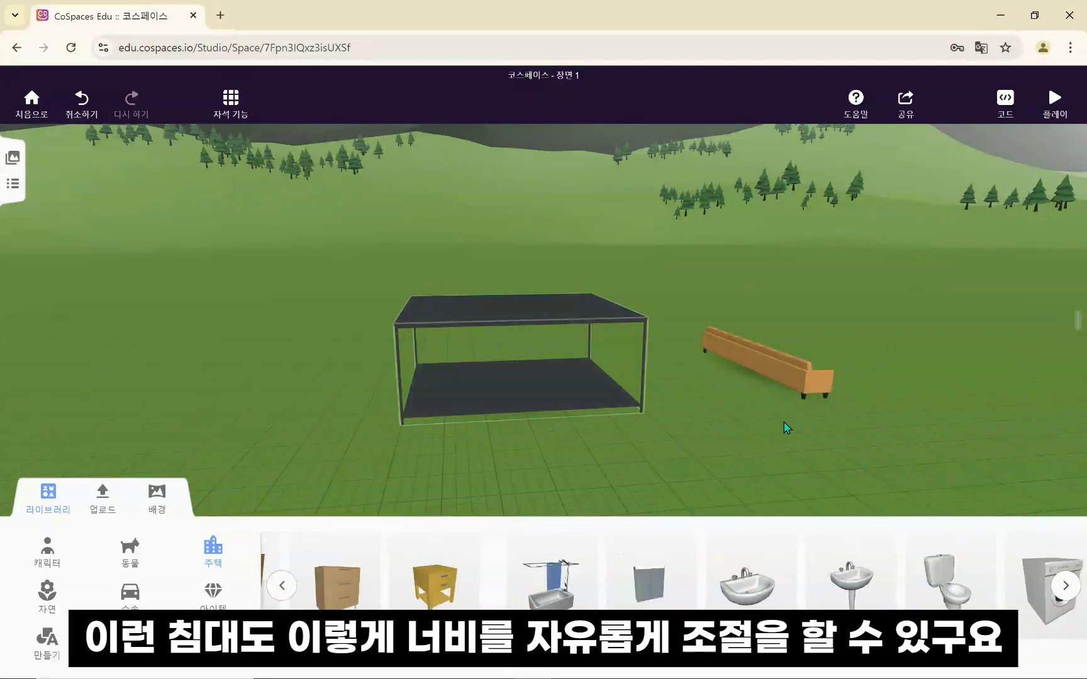
click(522, 309)
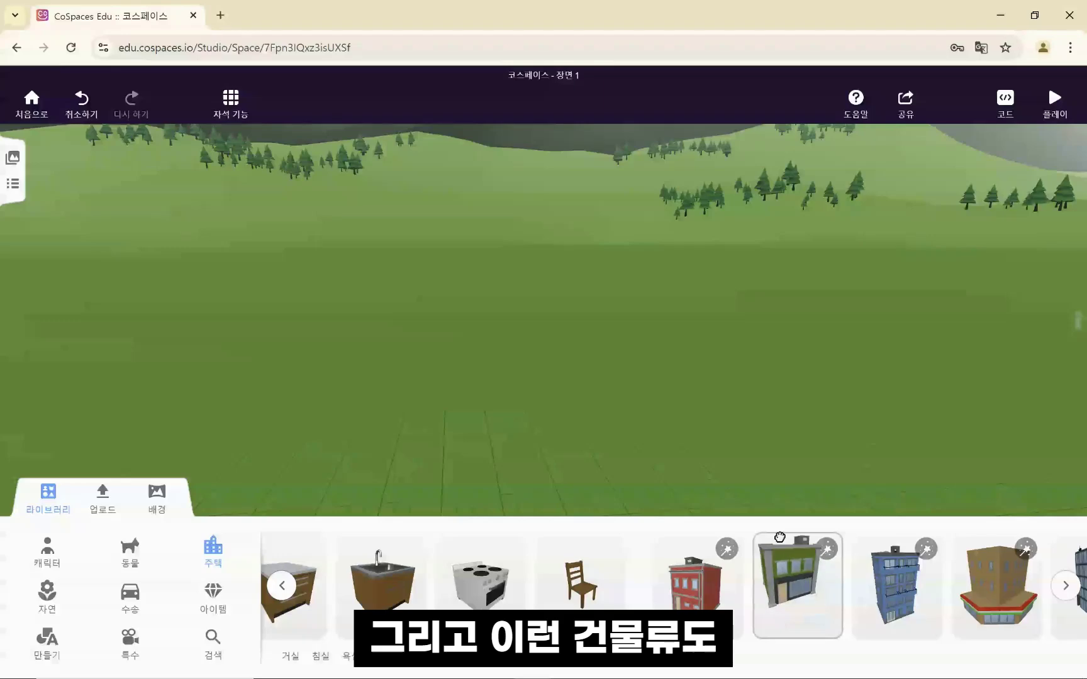
Step: Place the green building from the housing objects in the empty scene and stretch it sideways in both directions
drag(780, 536, 497, 332)
click(483, 144)
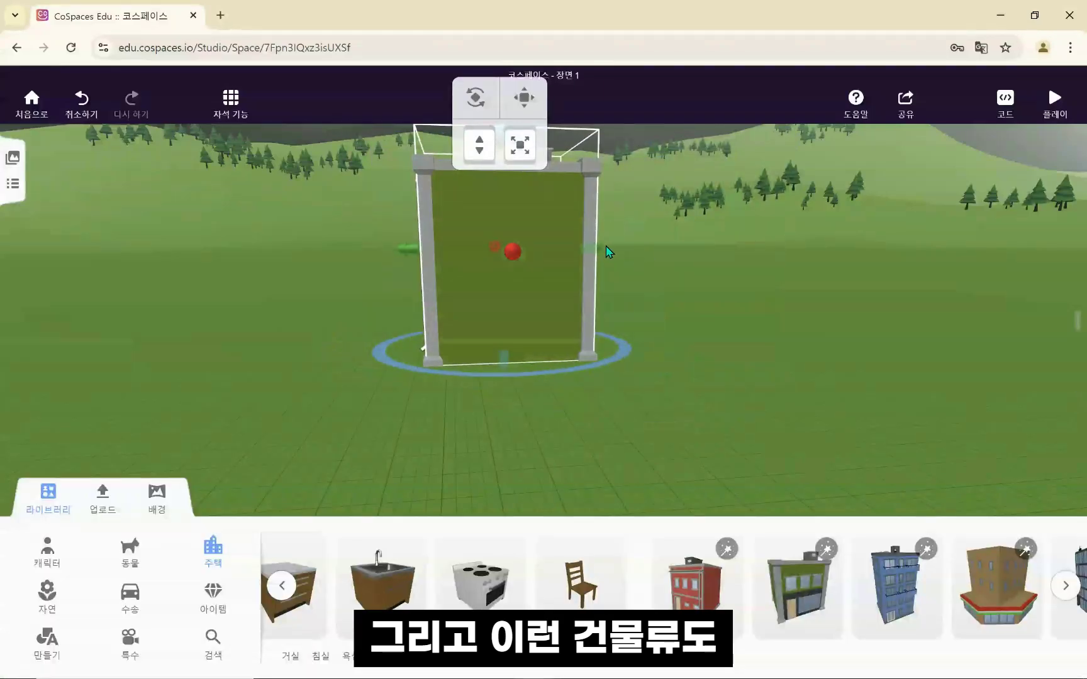
drag(591, 249, 745, 264)
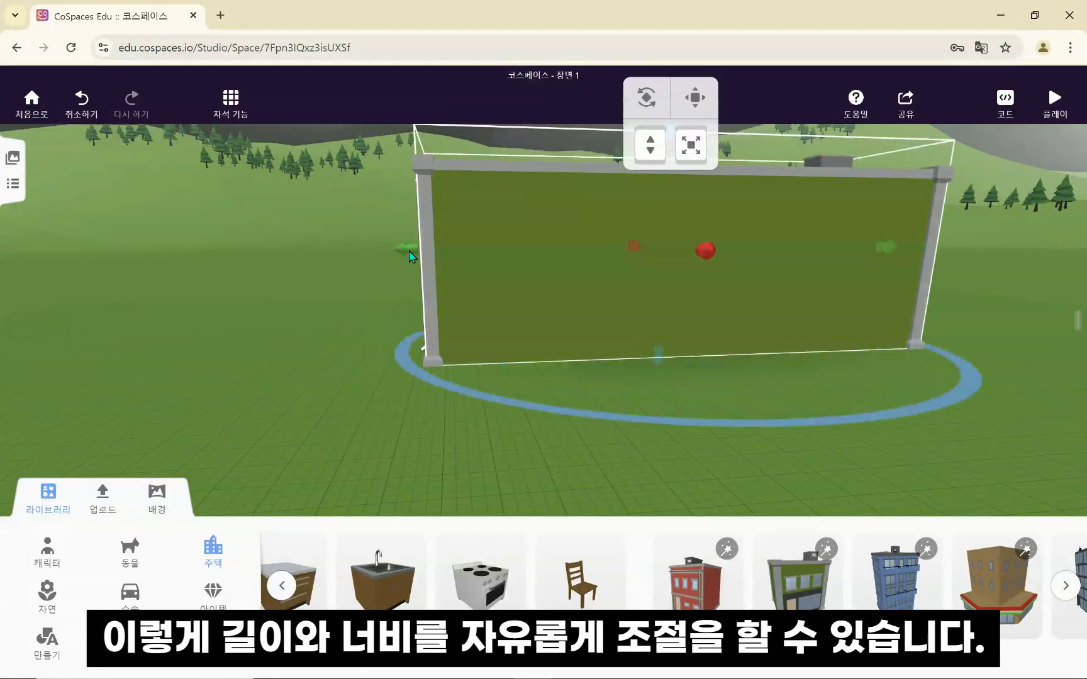
drag(411, 250, 344, 255)
Step: Adjust the green building's width and rotate it horizontally until its front with the red door faces the view
drag(720, 325, 698, 243)
click(626, 98)
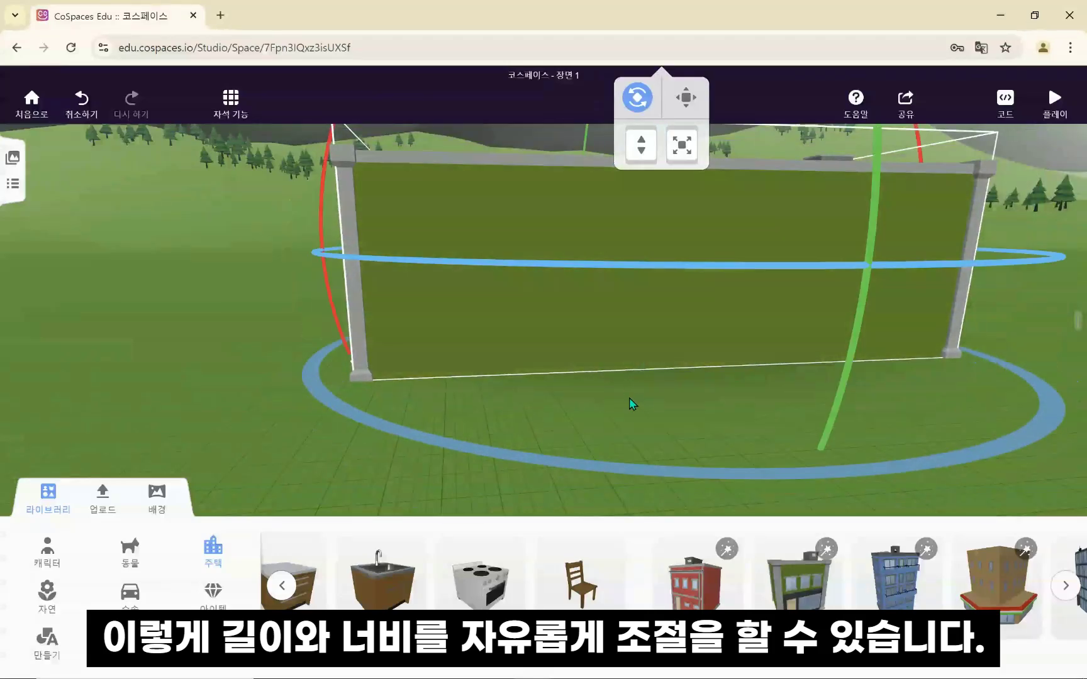
drag(688, 485, 944, 352)
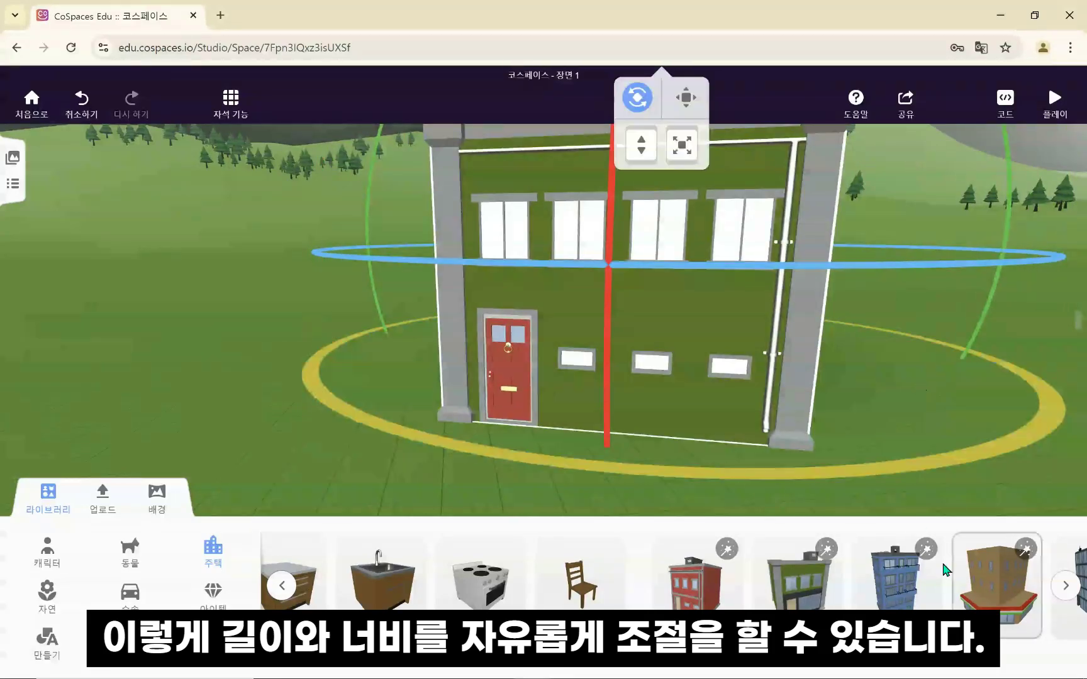
Step: Delete the green building from the scene and bring up the road pieces among the housing objects
click(1063, 594)
click(1060, 599)
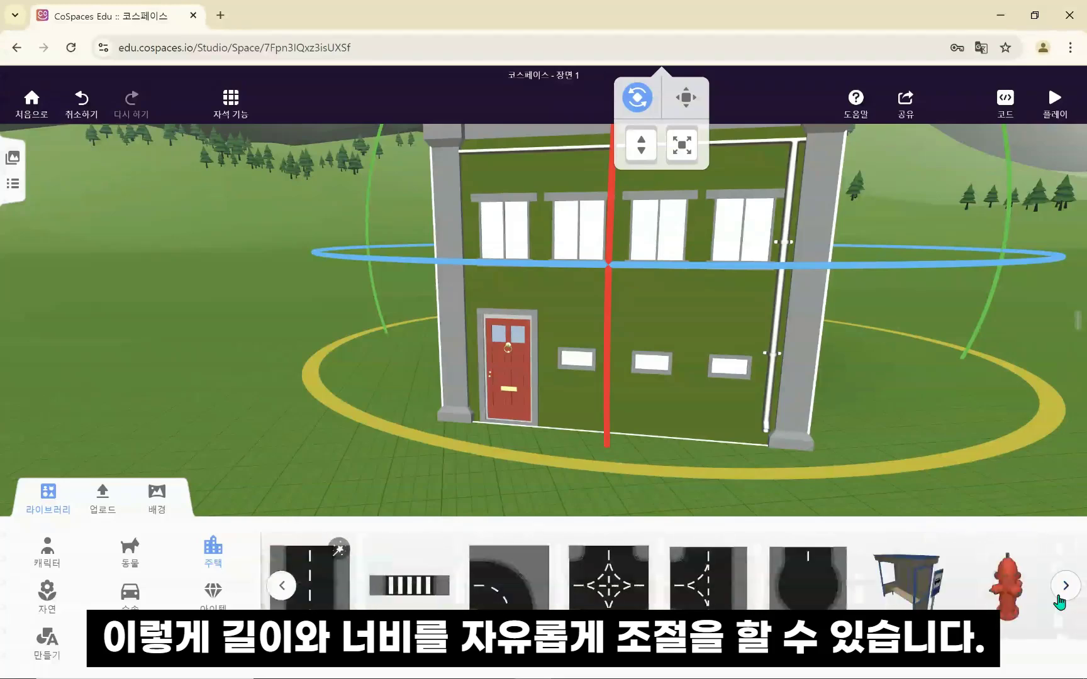
right_click(719, 407)
click(780, 497)
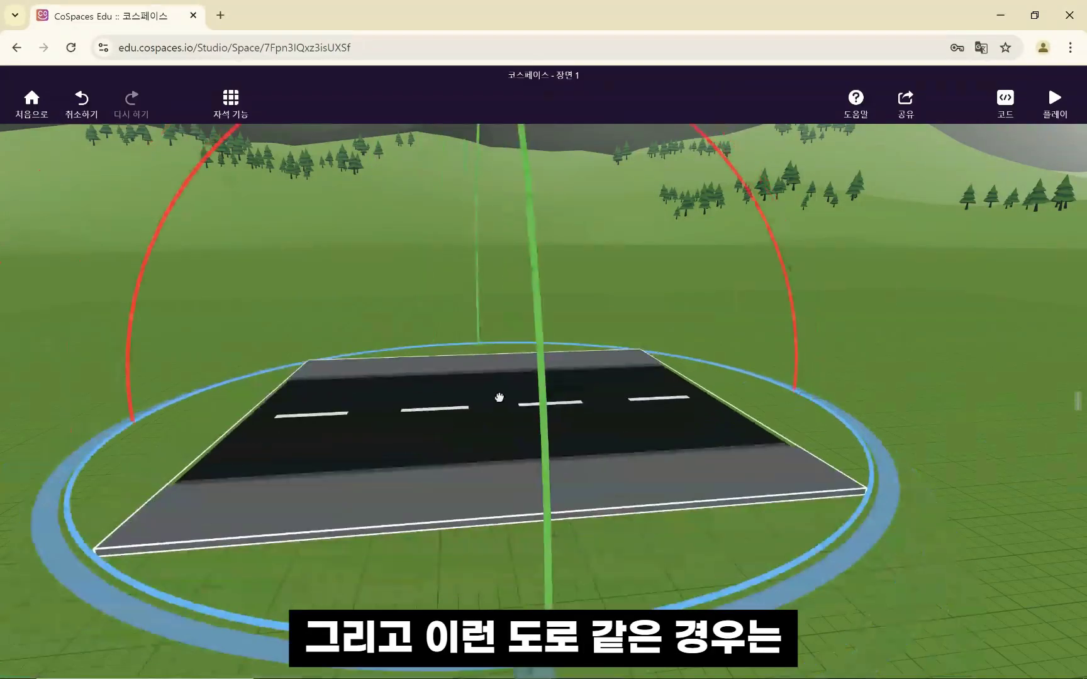
Step: Place the straight road from the housing objects, then lengthen it in both directions and scale it down slightly
click(500, 376)
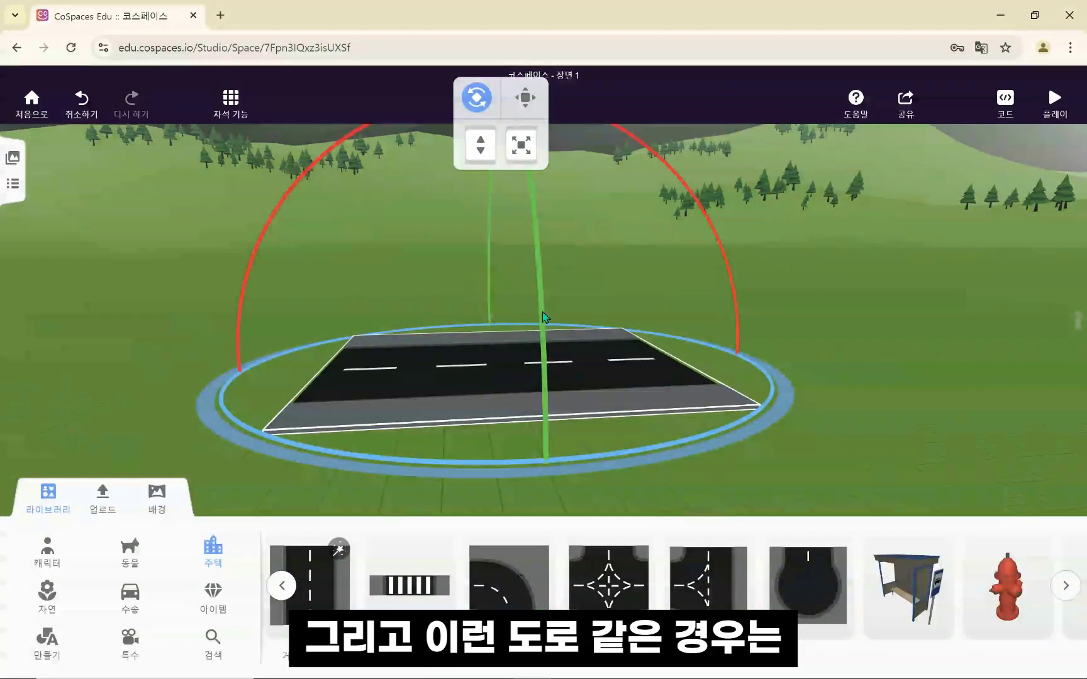
click(717, 460)
click(583, 363)
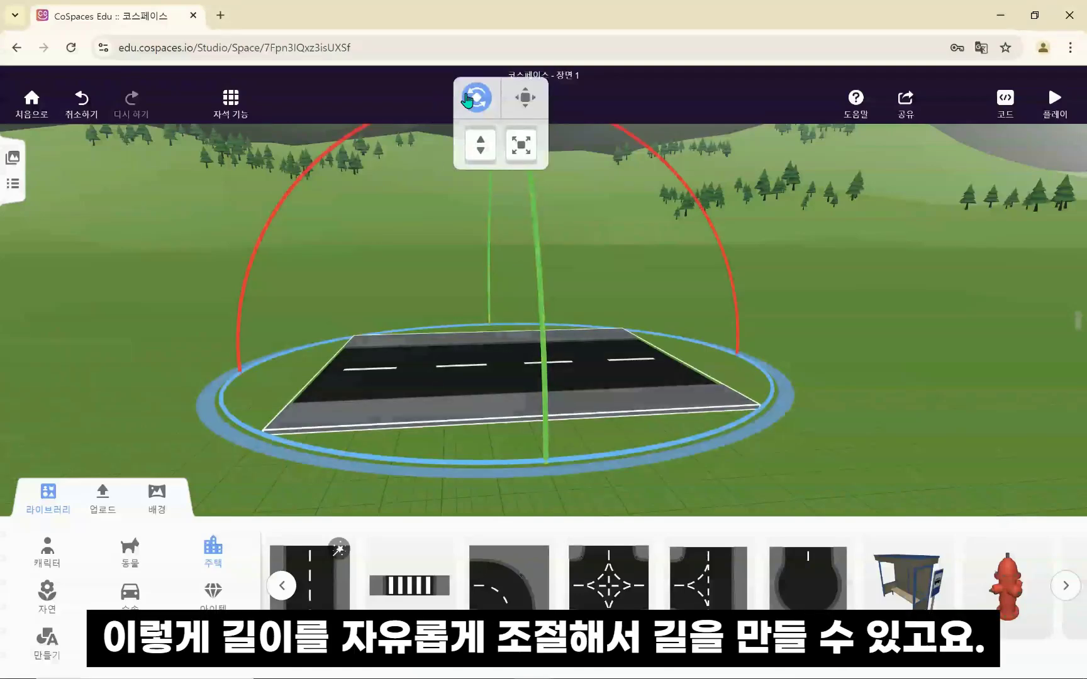
click(476, 99)
drag(686, 357, 906, 346)
drag(289, 377, 39, 378)
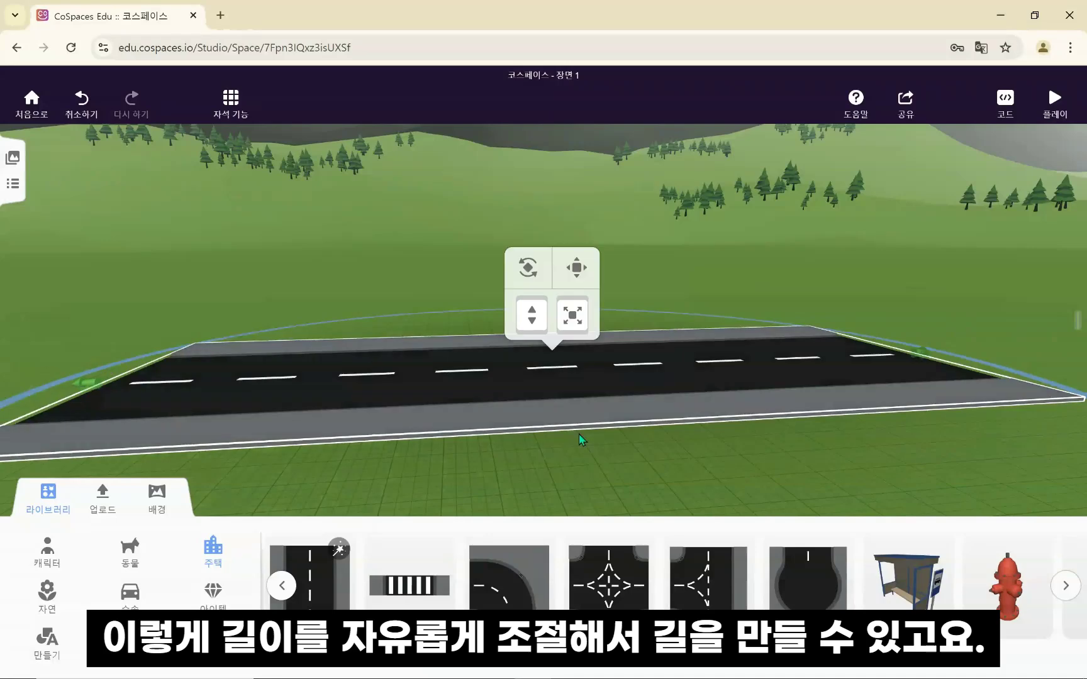
click(473, 393)
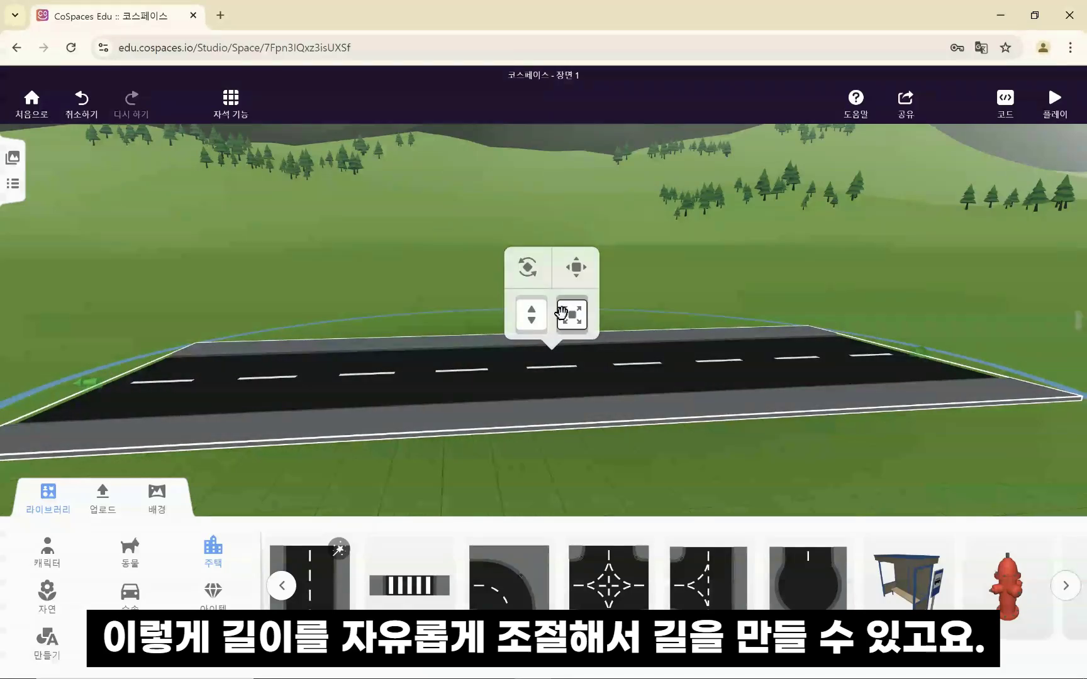
drag(571, 315, 622, 318)
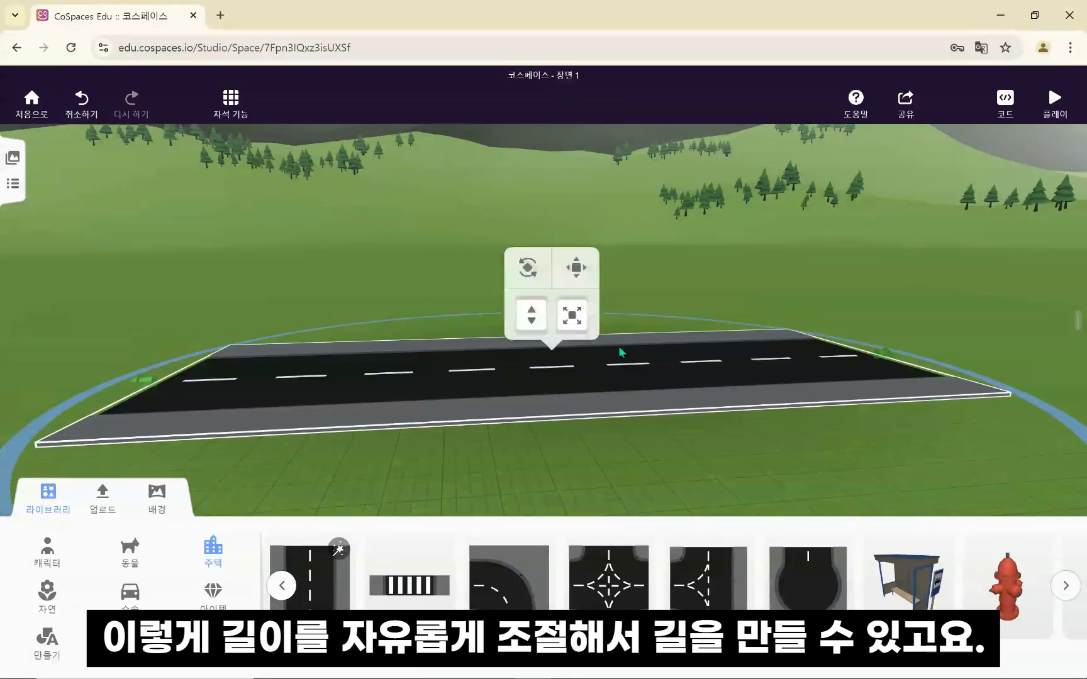
Step: Place the railroad track and the black bench from the housing objects in front of the road and lengthen them
click(1065, 586)
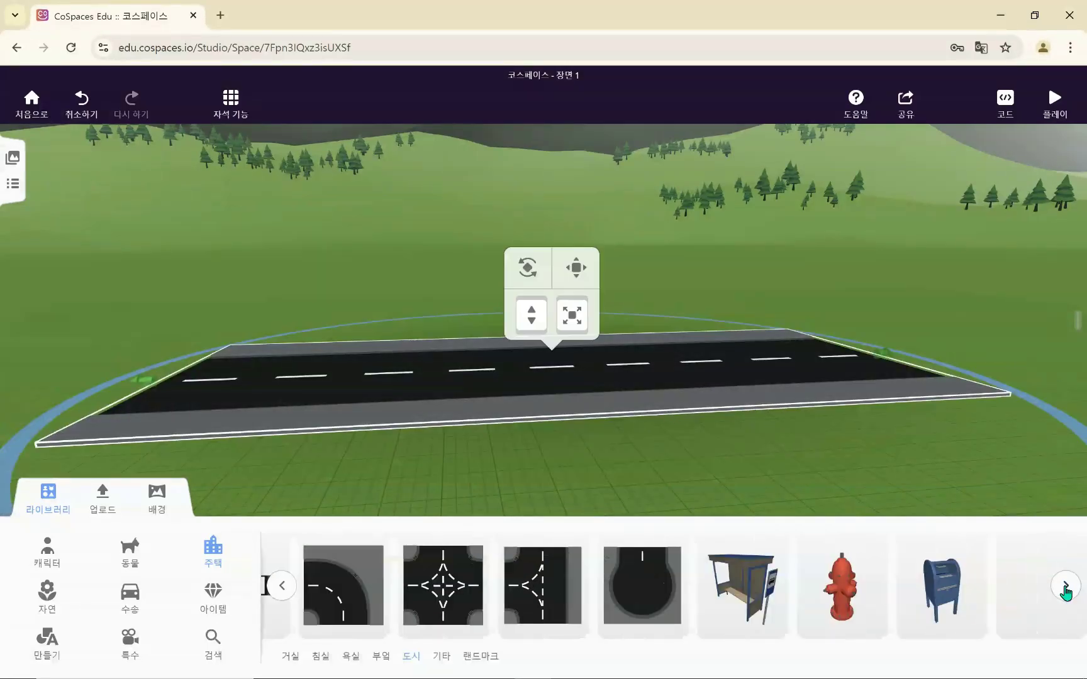
click(1066, 585)
click(1066, 586)
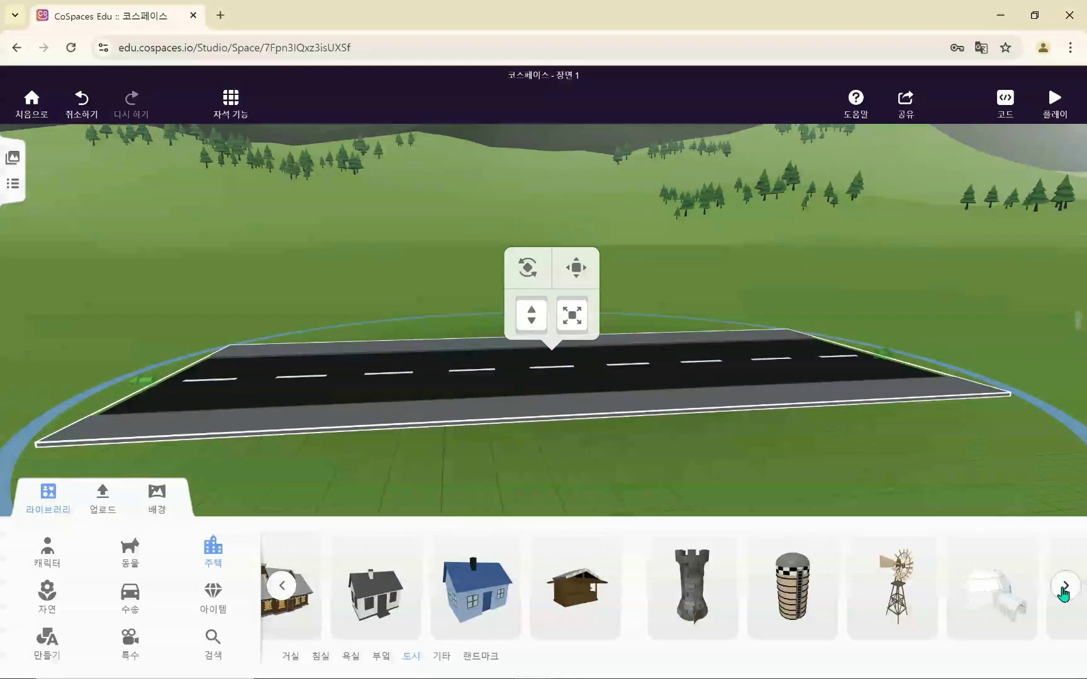
click(1065, 585)
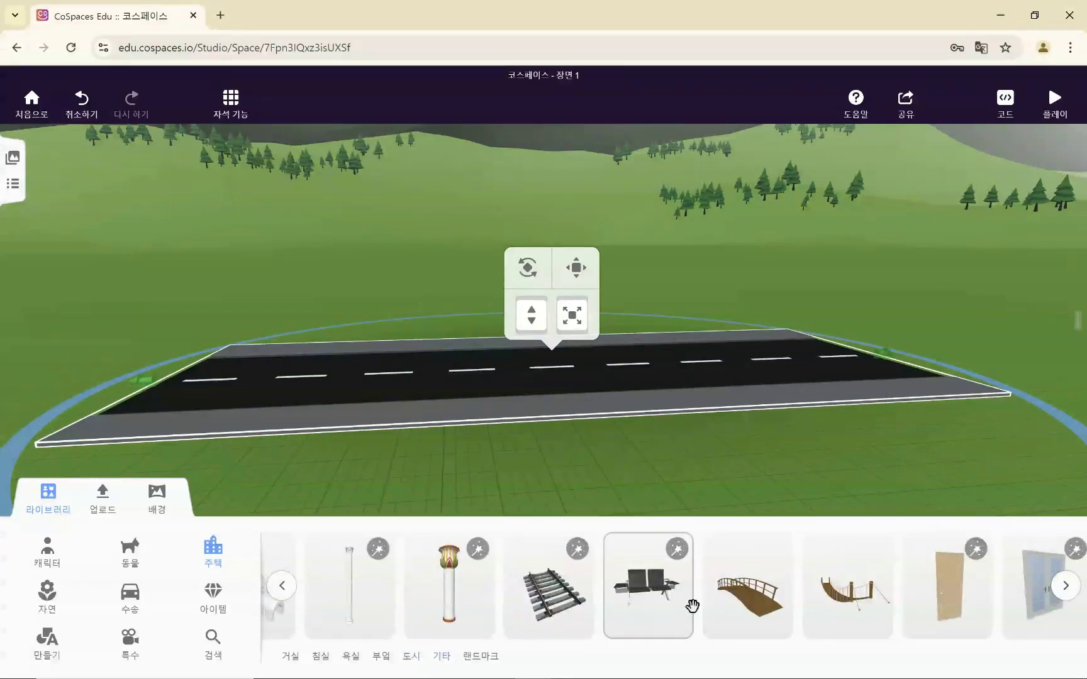
drag(550, 587, 536, 469)
drag(672, 583, 652, 388)
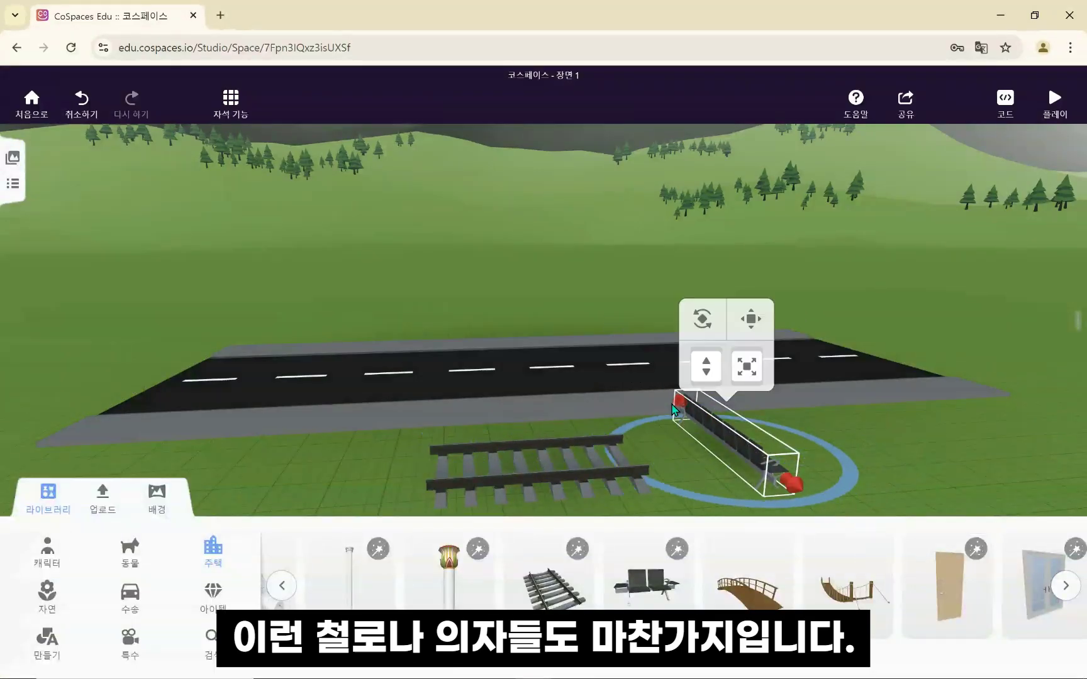
Step: Delete the road, the bench and the railroad track from the scene
right_click(510, 370)
click(582, 499)
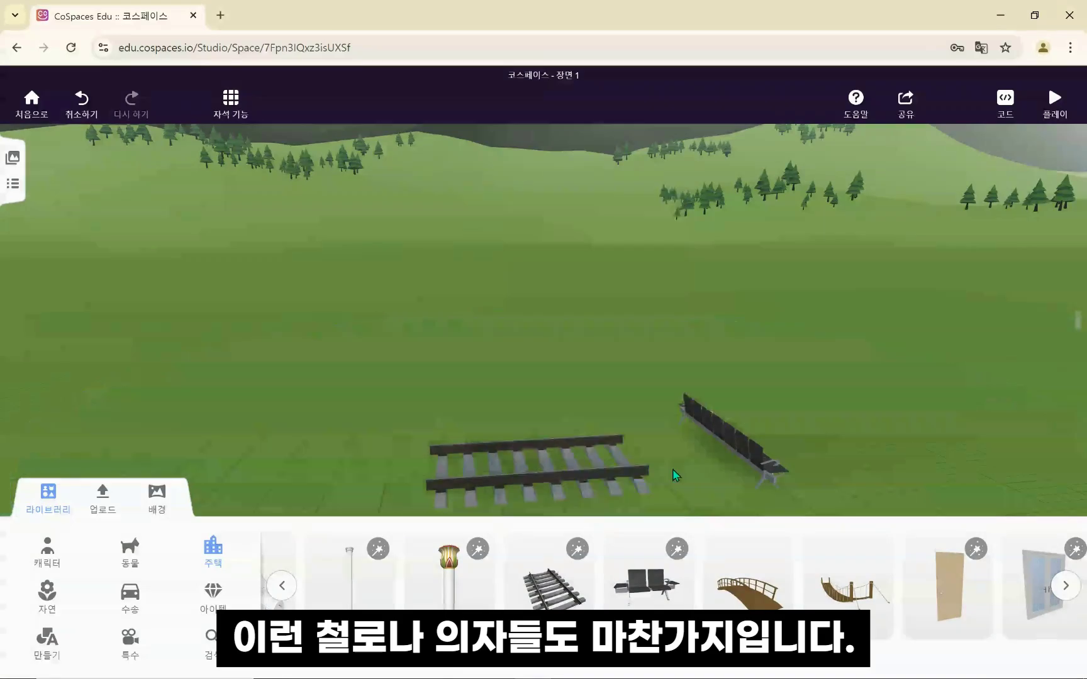
click(717, 457)
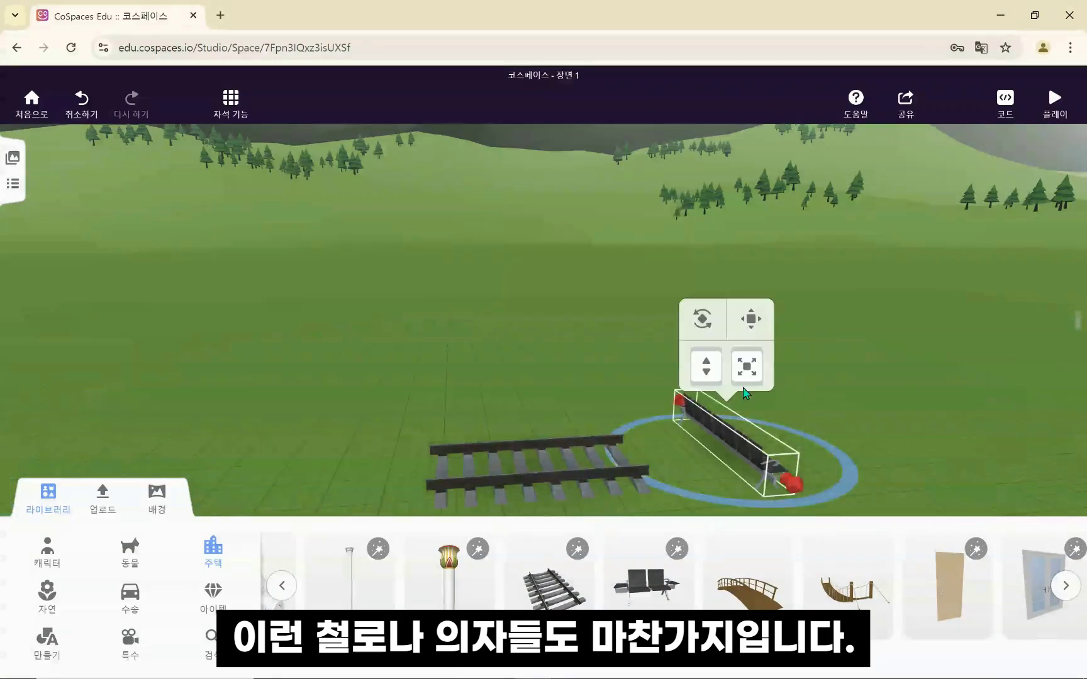
right_click(754, 451)
click(780, 497)
right_click(604, 487)
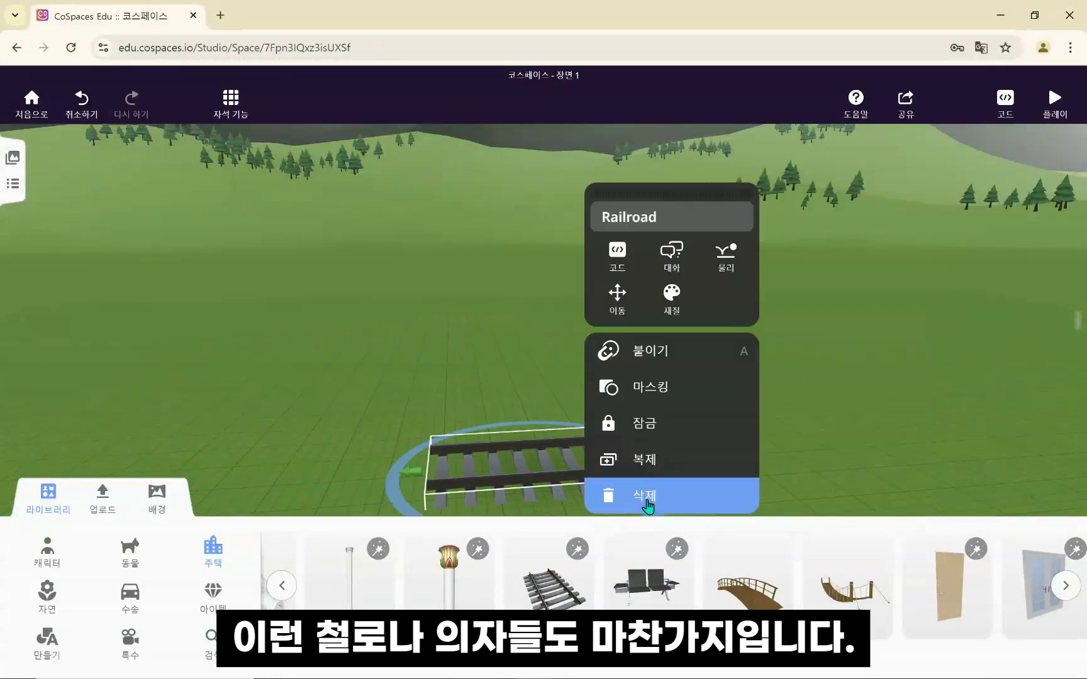
click(608, 503)
Step: Place a brick wall from the building objects in the empty scene and rotate it horizontally until its face fronts the view
click(1066, 585)
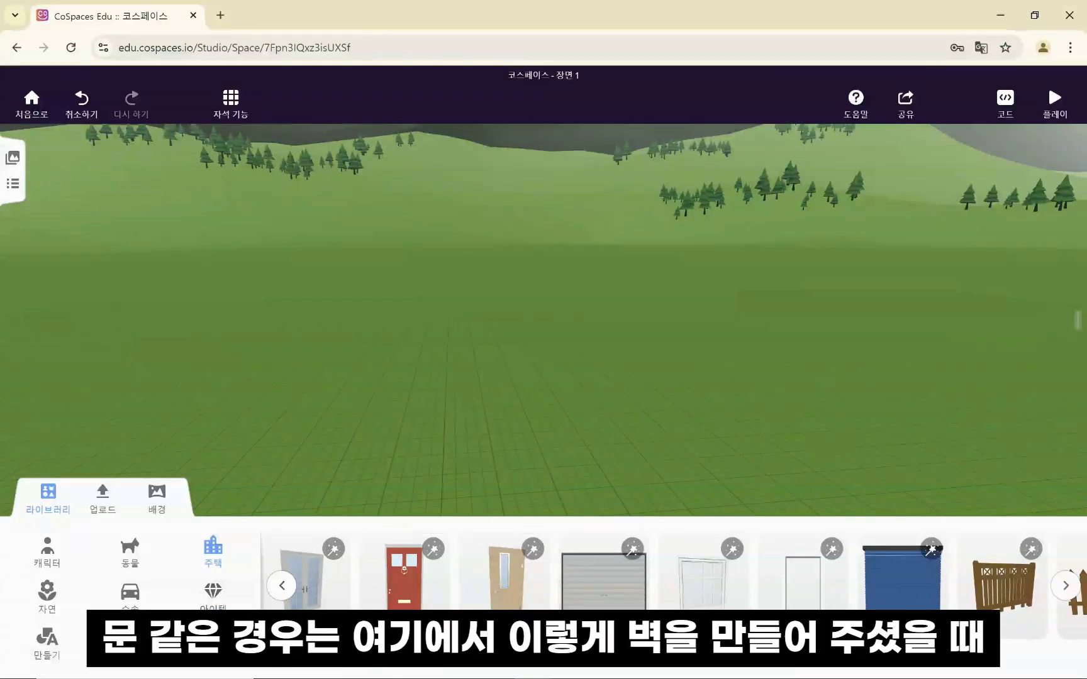
click(50, 647)
drag(842, 589, 450, 416)
click(432, 164)
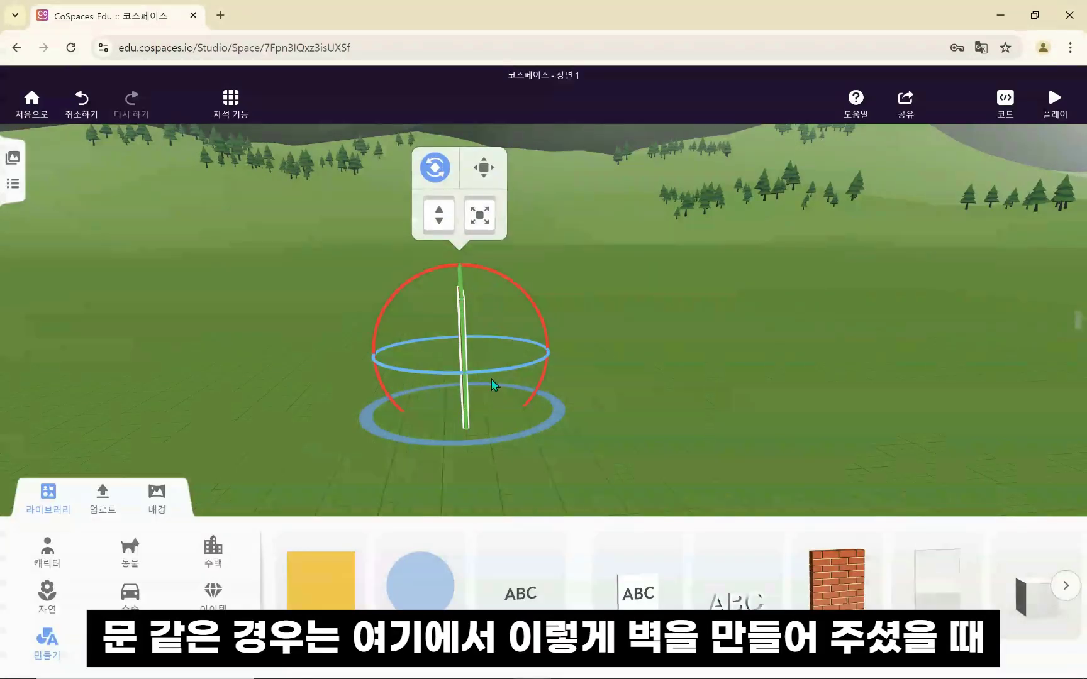
mouse_move(494, 378)
mouse_down()
mouse_move(440, 393)
mouse_move(491, 386)
mouse_up()
click(591, 402)
click(500, 359)
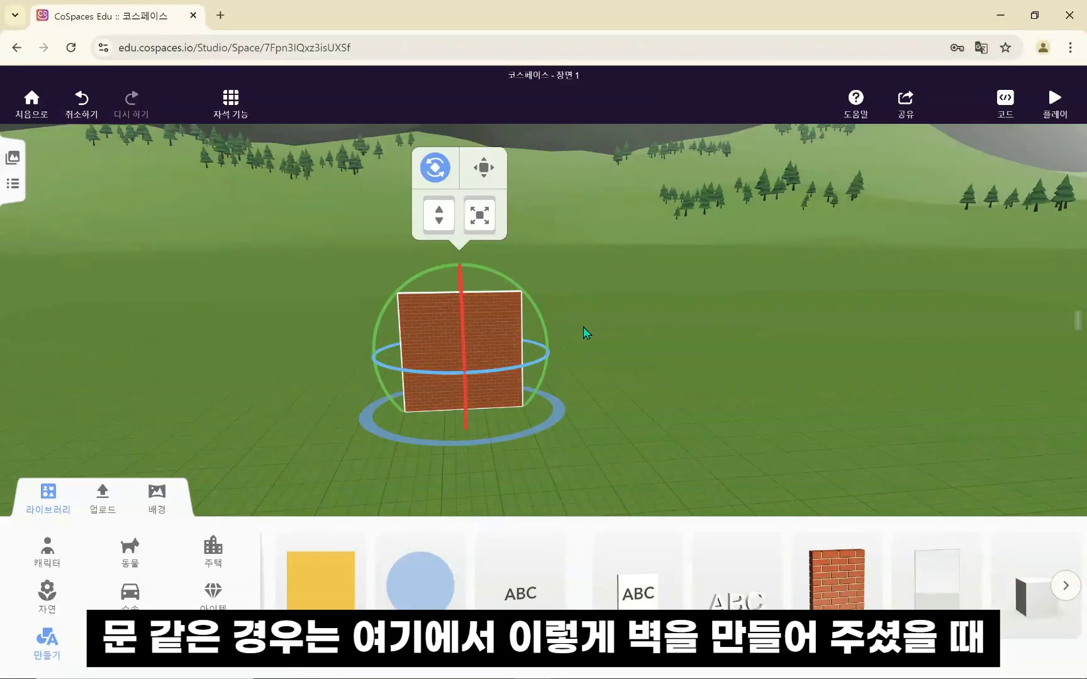
Step: Stretch the brick wall sideways and attach the glass double door and the wooden classroom door to it
click(443, 171)
drag(531, 352, 806, 394)
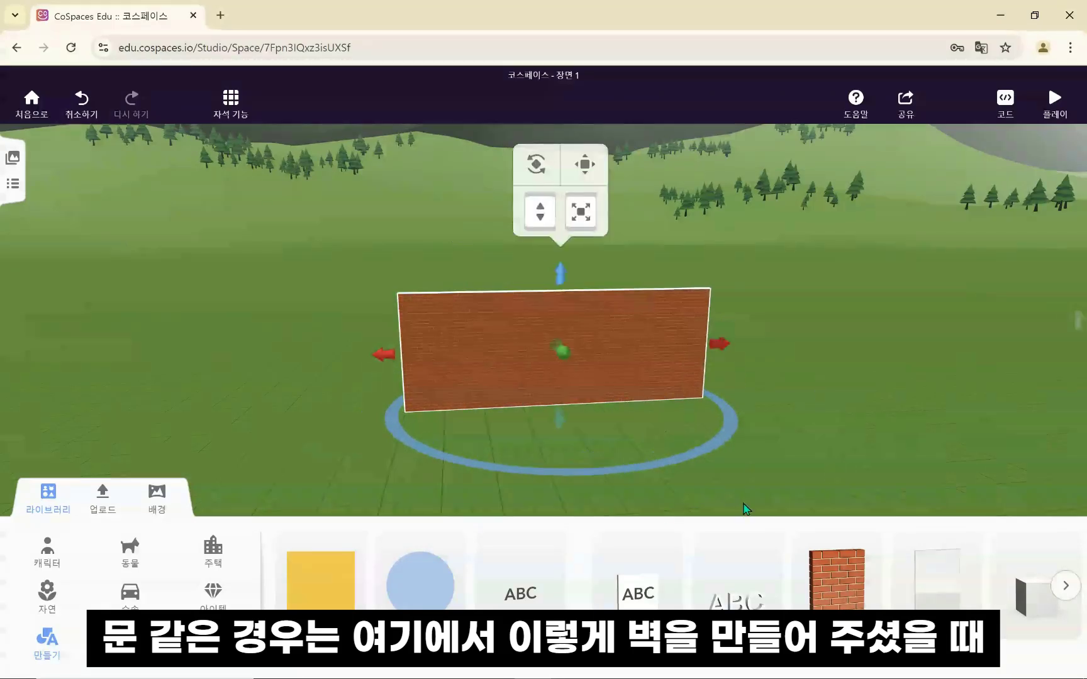
click(221, 568)
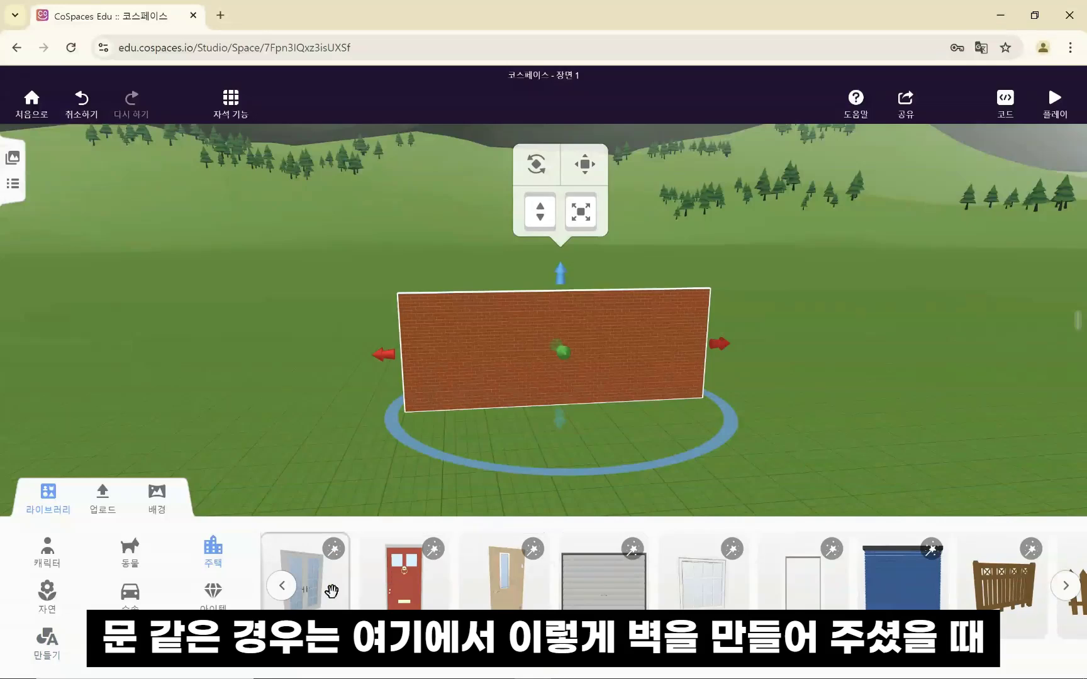
drag(331, 592, 483, 405)
click(612, 485)
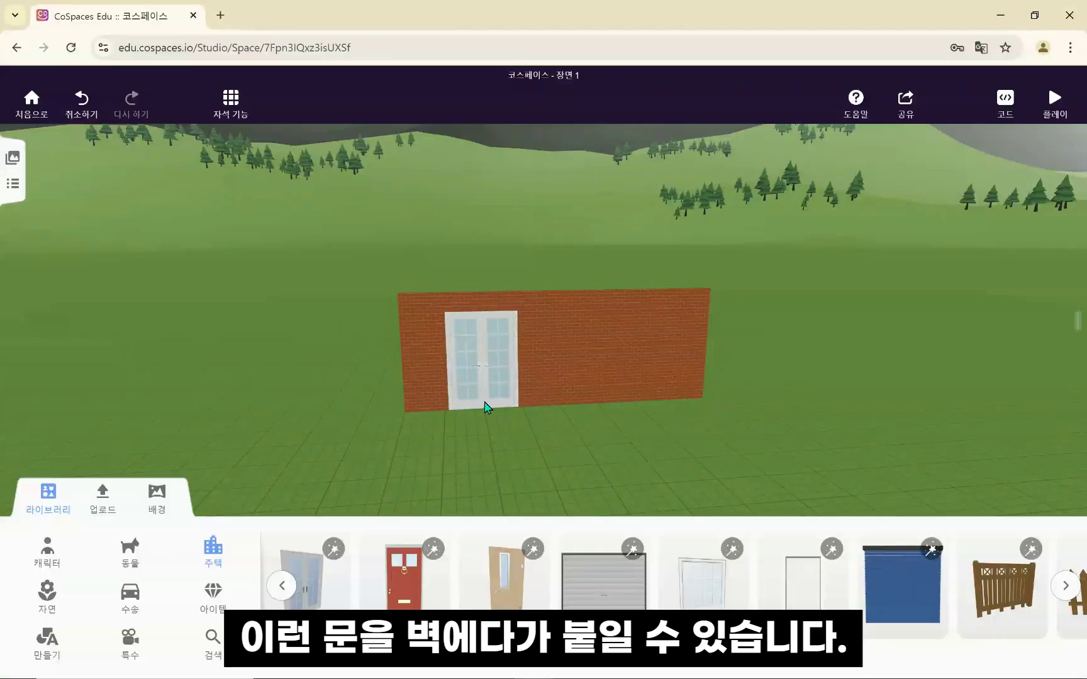
drag(522, 592, 601, 404)
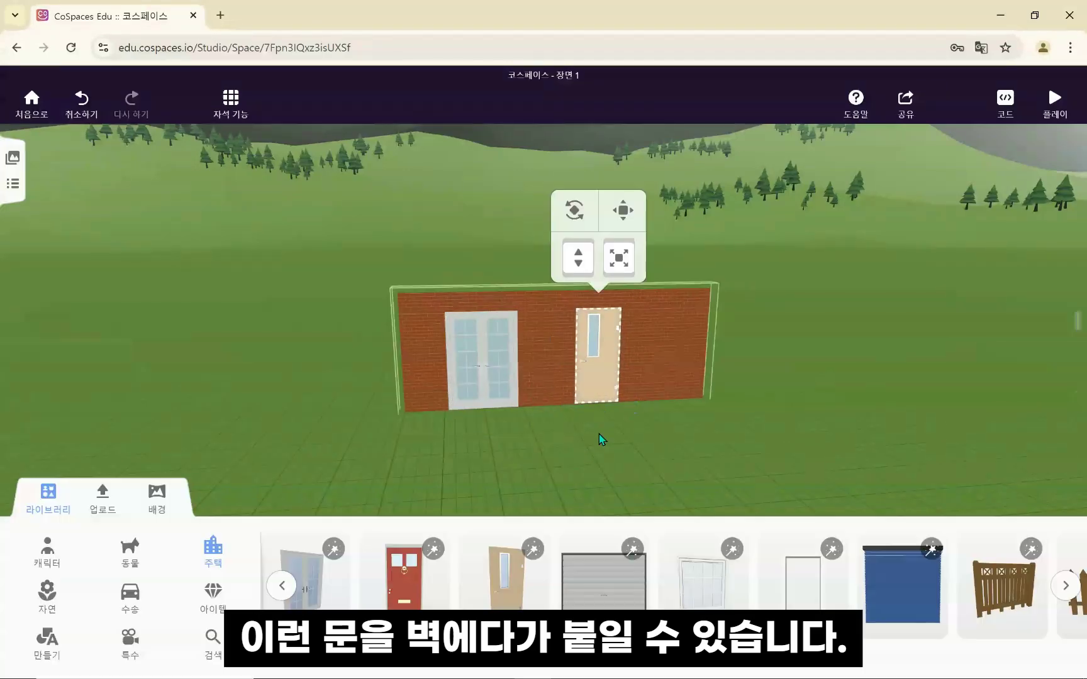
click(626, 477)
mouse_move(628, 459)
mouse_down()
mouse_move(527, 485)
mouse_move(330, 427)
mouse_move(430, 468)
mouse_move(551, 478)
mouse_move(608, 466)
mouse_up()
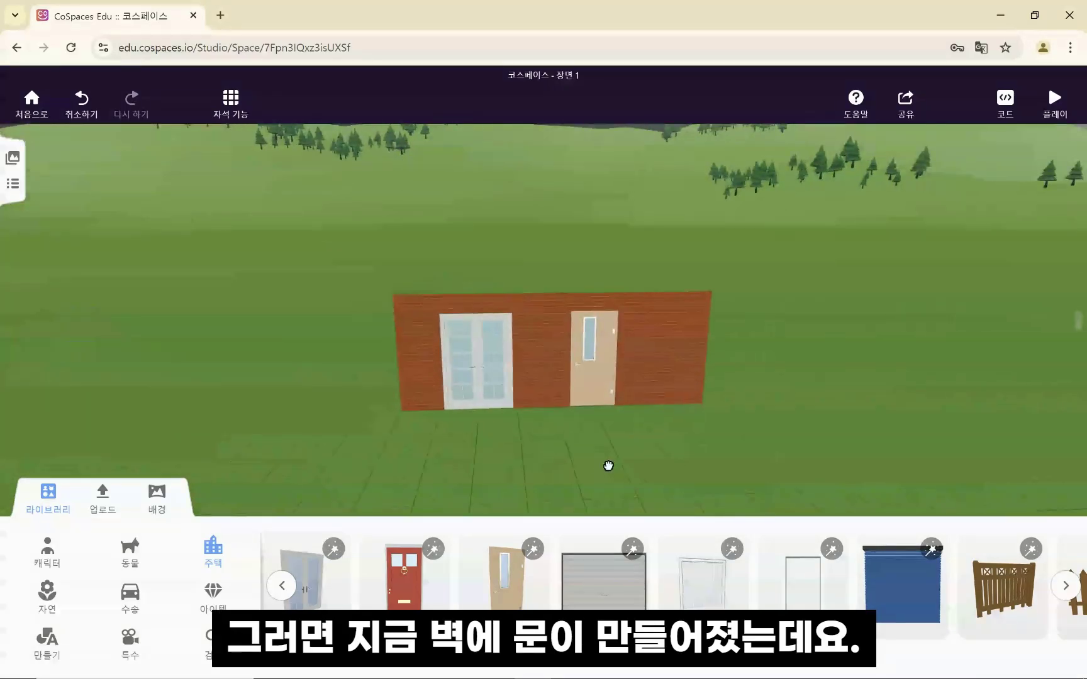
Step: Set the animation of both the double door and the classroom door to Open
right_click(466, 363)
click(552, 299)
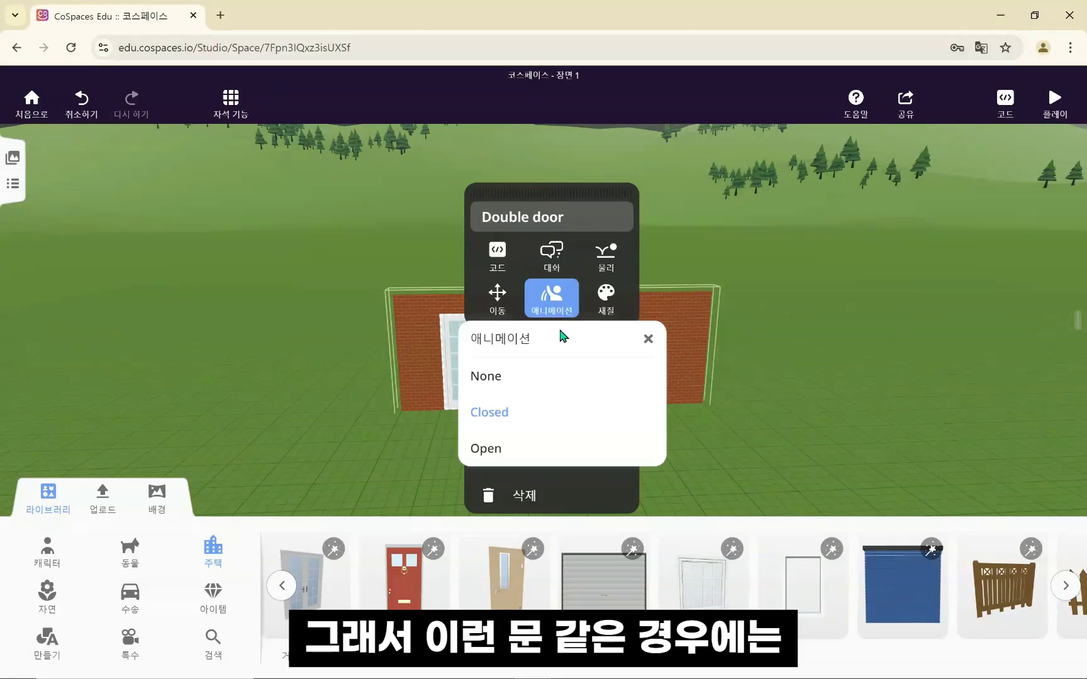
click(514, 447)
click(801, 378)
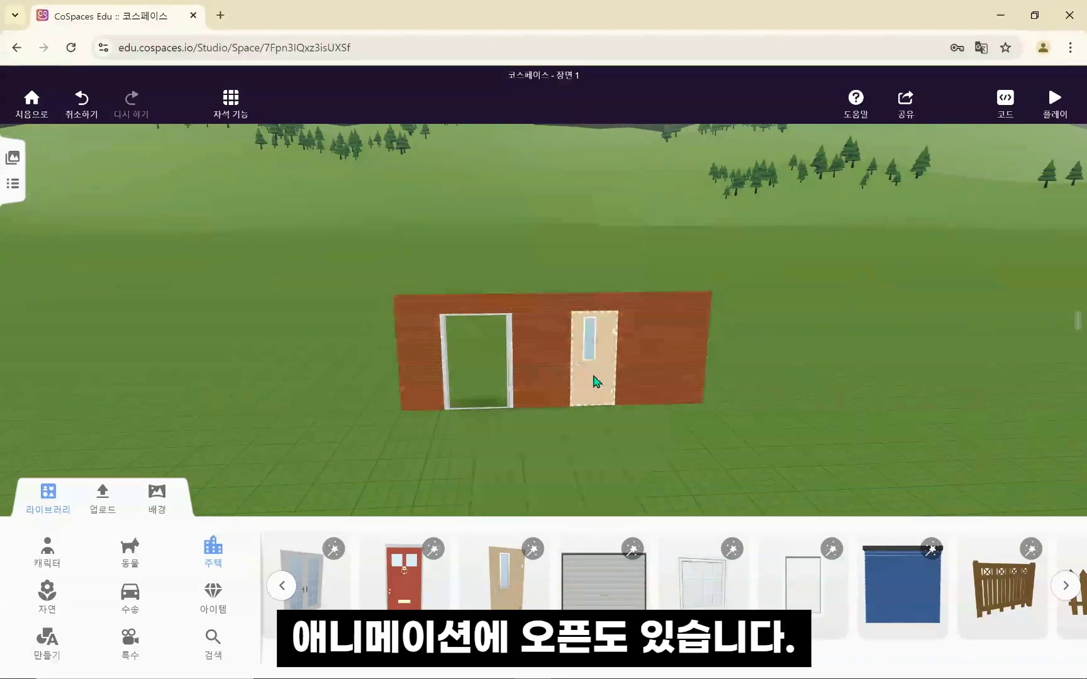
right_click(589, 375)
click(680, 297)
click(605, 454)
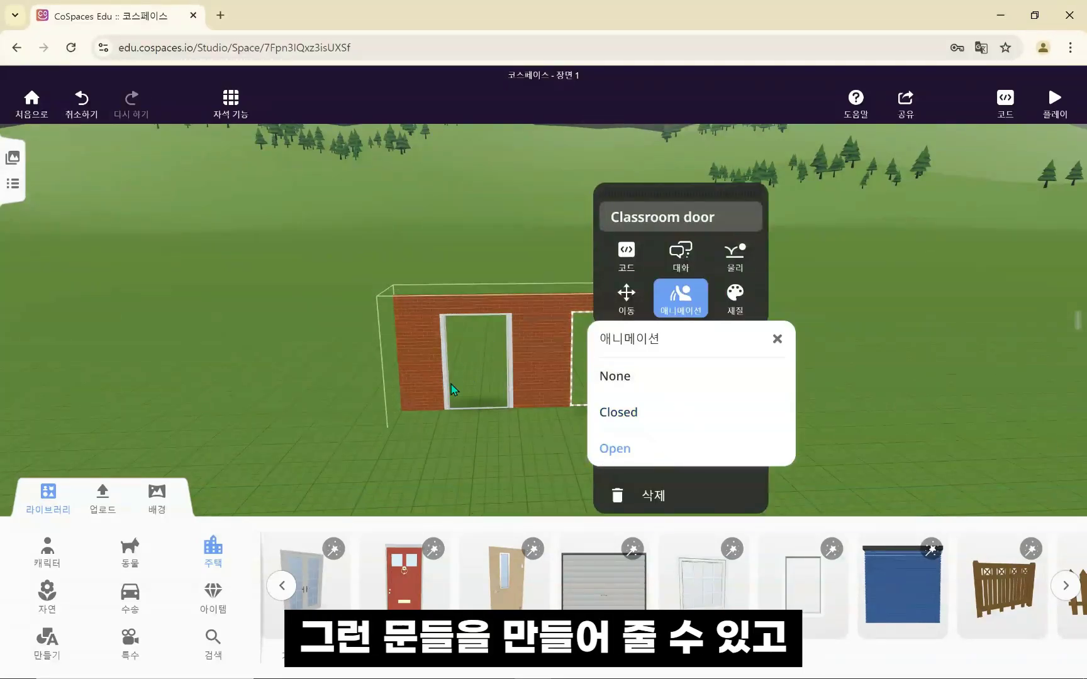
click(888, 292)
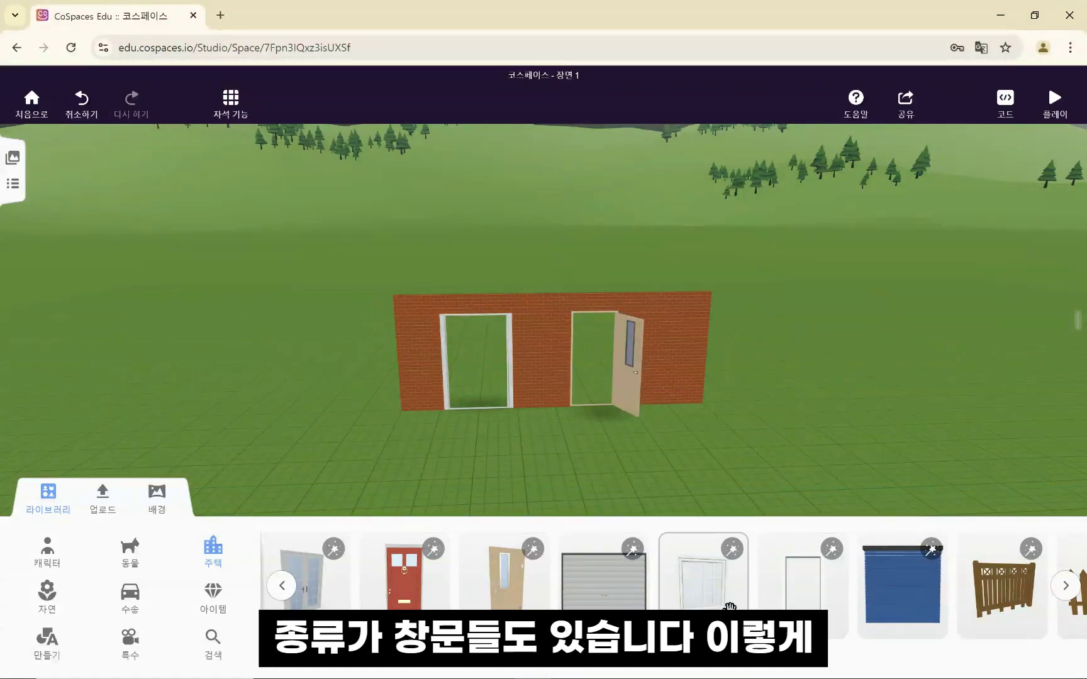
Step: Attach the empty window frame from the housing objects to the brick wall beside the classroom door
mouse_move(785, 605)
mouse_down()
mouse_move(704, 402)
mouse_move(674, 378)
mouse_up()
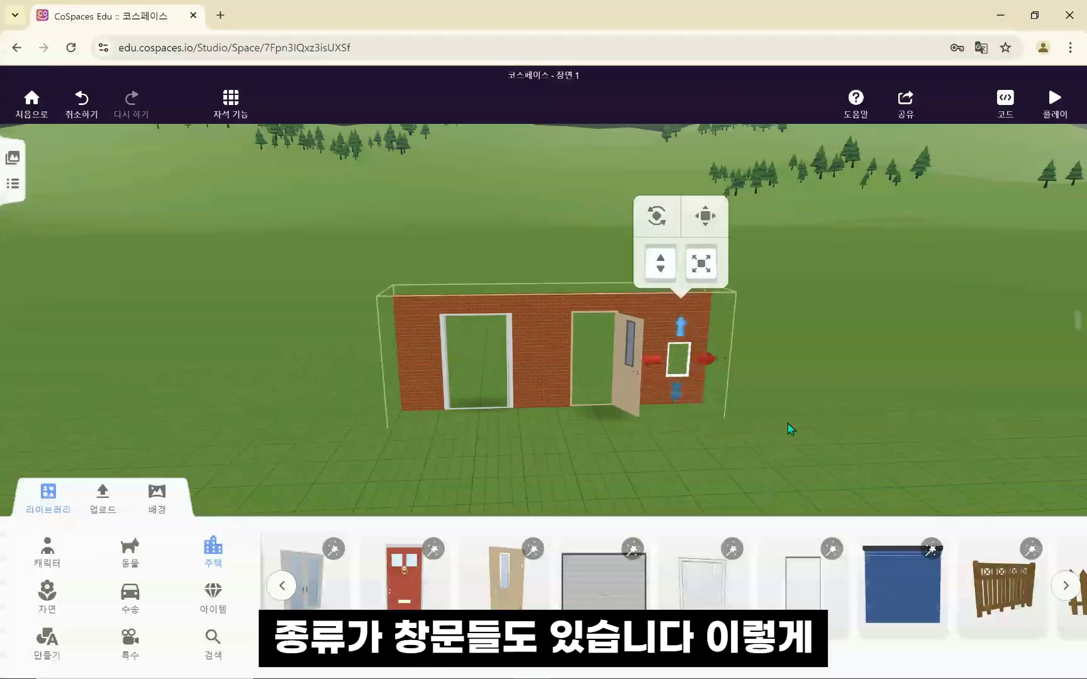
click(767, 458)
drag(766, 458, 696, 477)
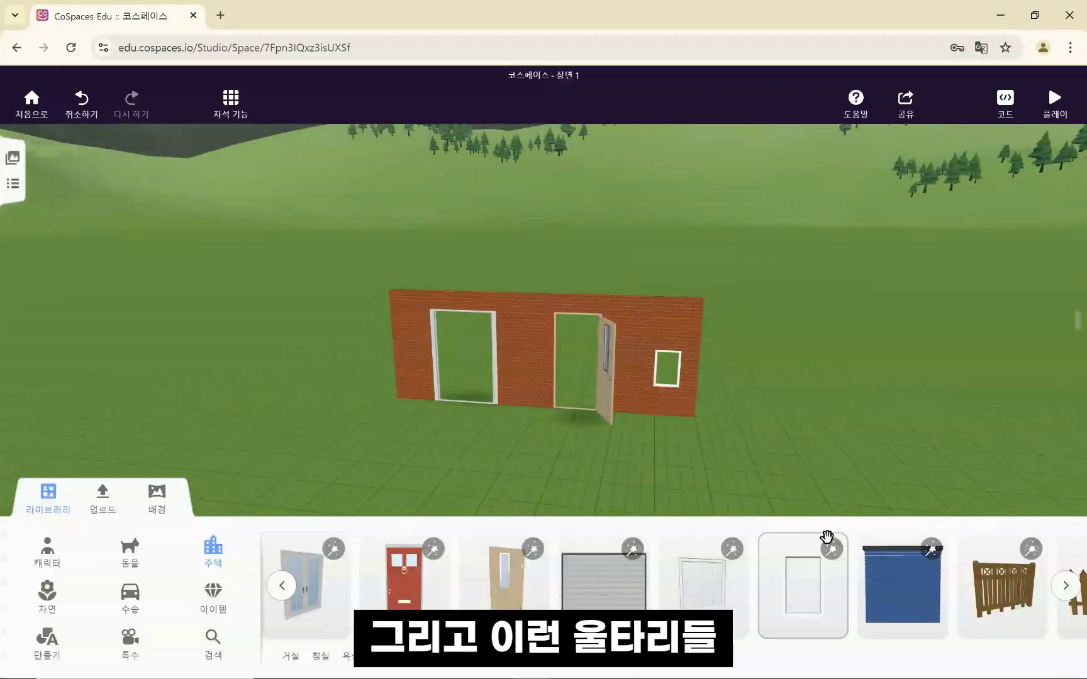
Step: Place the wooden staircase with railings beside the wall, make it taller and rotate it until its steps face the view
click(1065, 585)
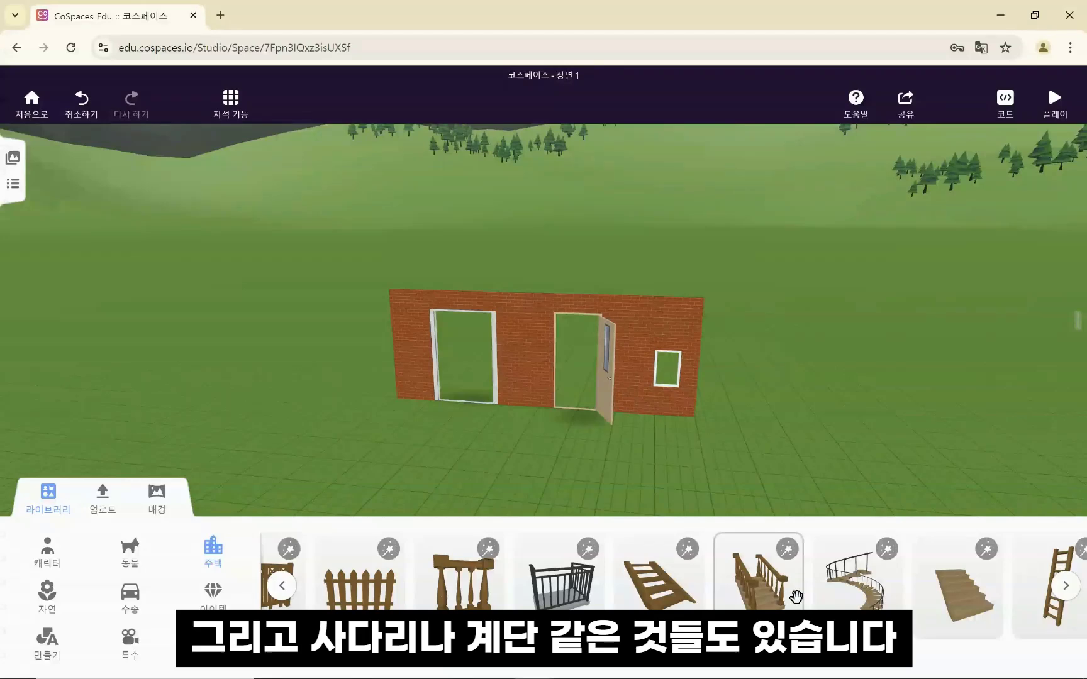
click(1066, 597)
click(283, 594)
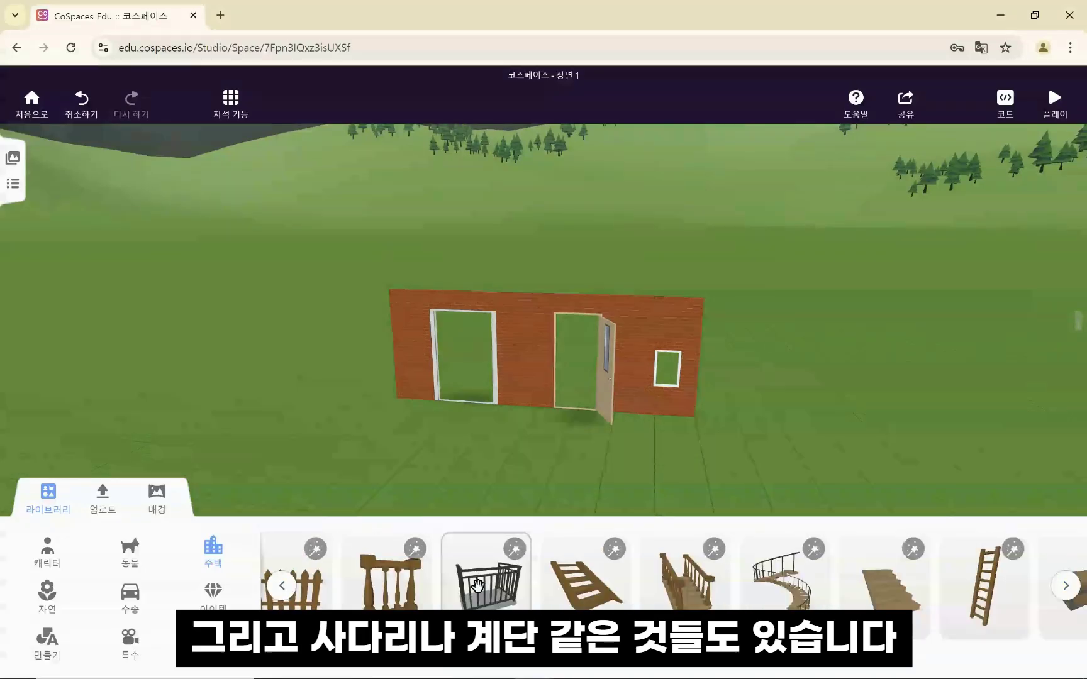
drag(761, 585, 565, 289)
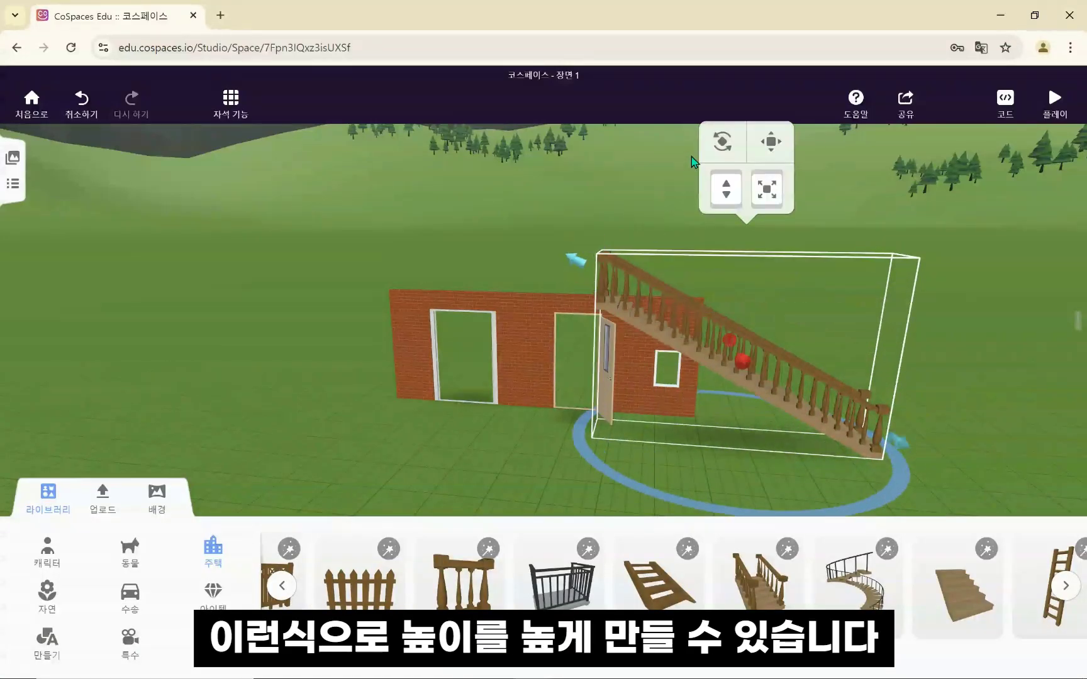
click(723, 142)
drag(835, 413, 698, 425)
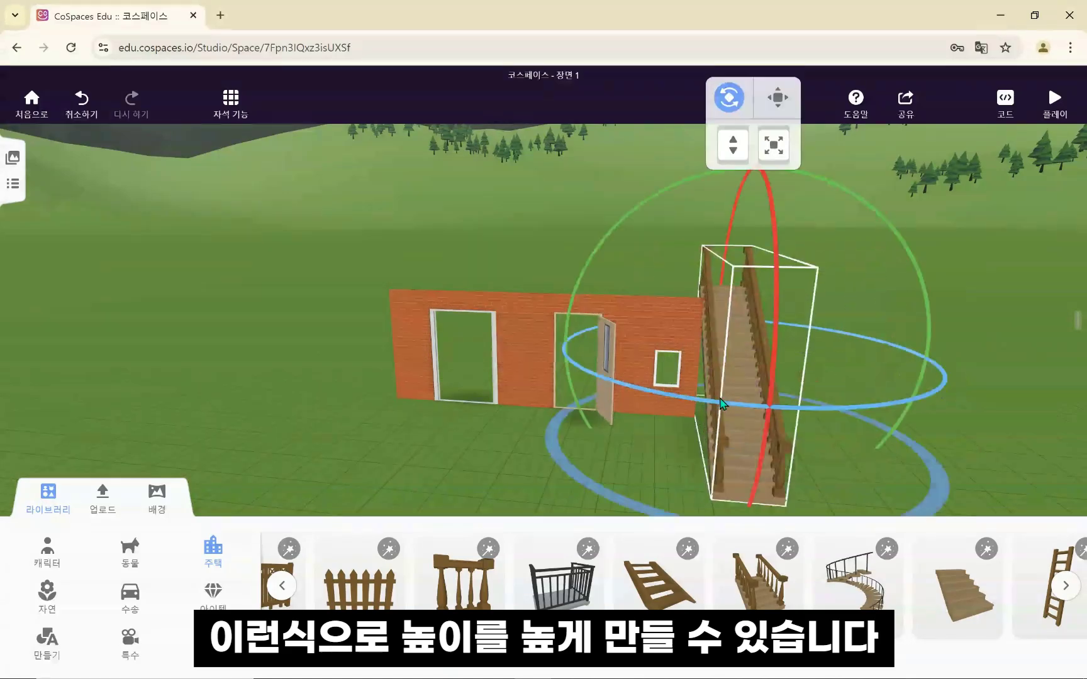
click(1004, 343)
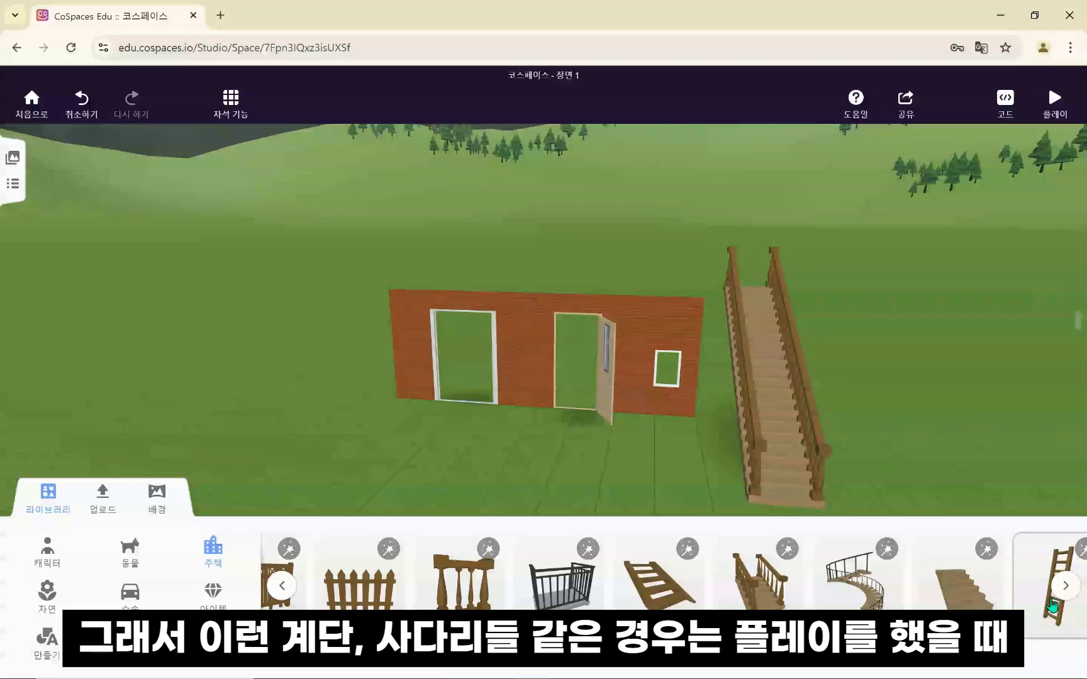
Step: Play the scene, walk to the wooden staircase beside the brick wall and climb it to the end
click(1052, 117)
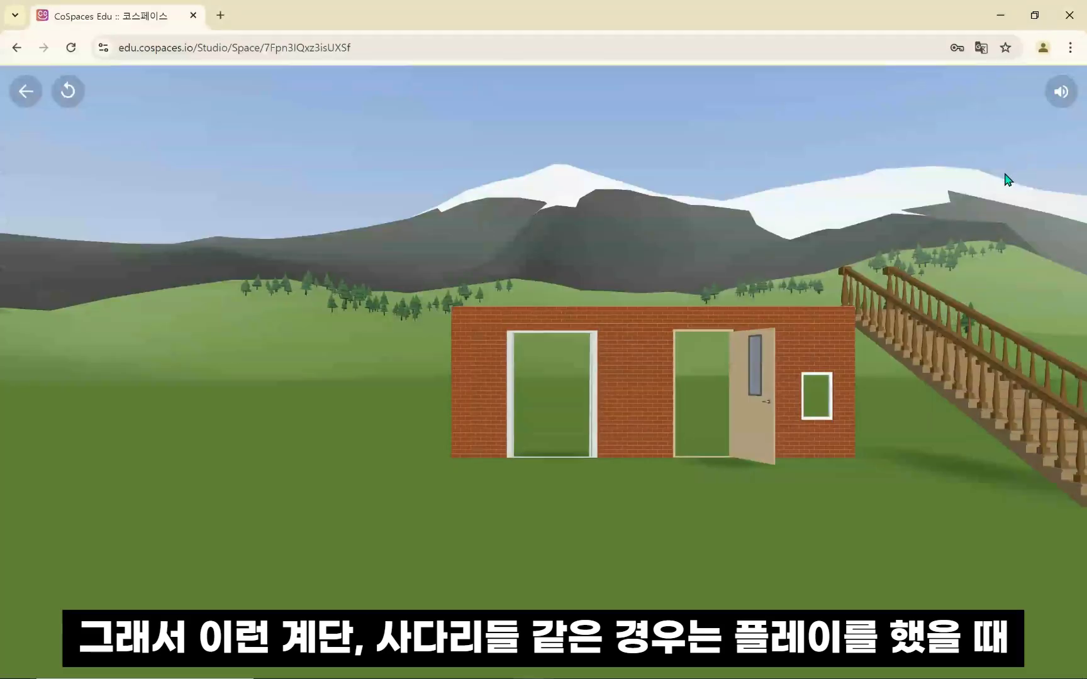
key(d)
key(w)
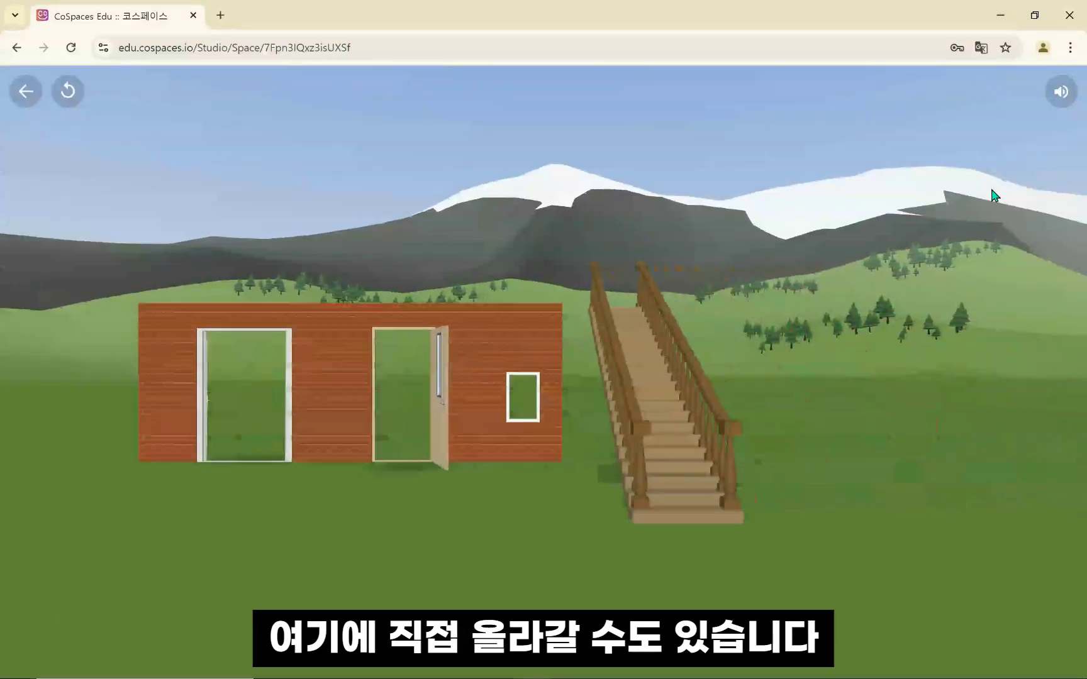
key(w)
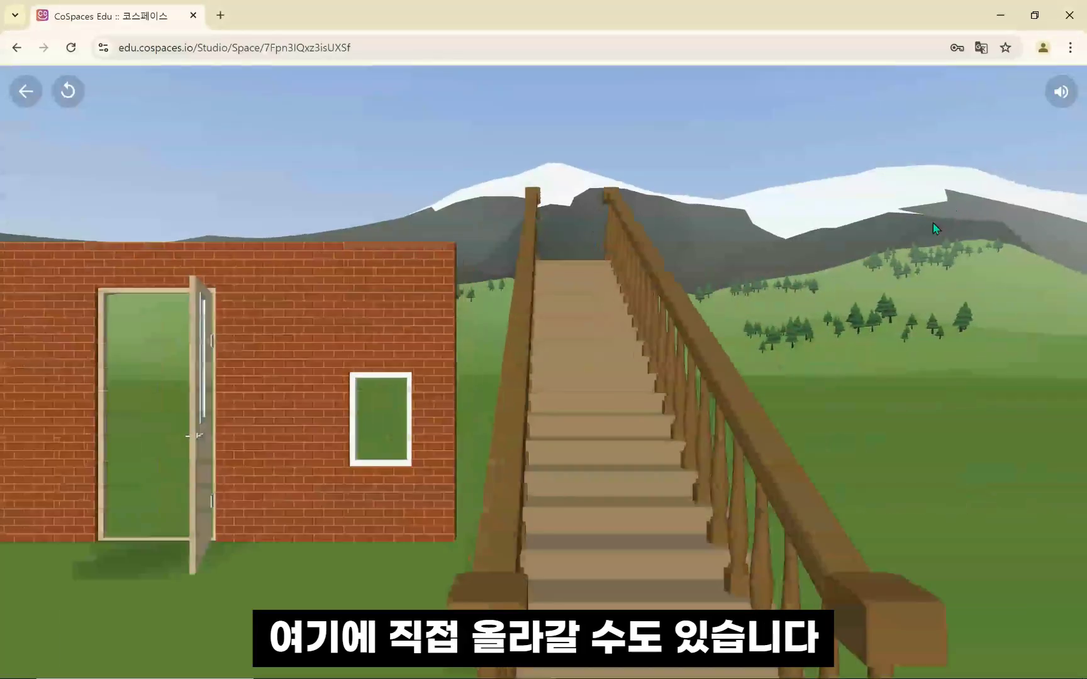
key(w)
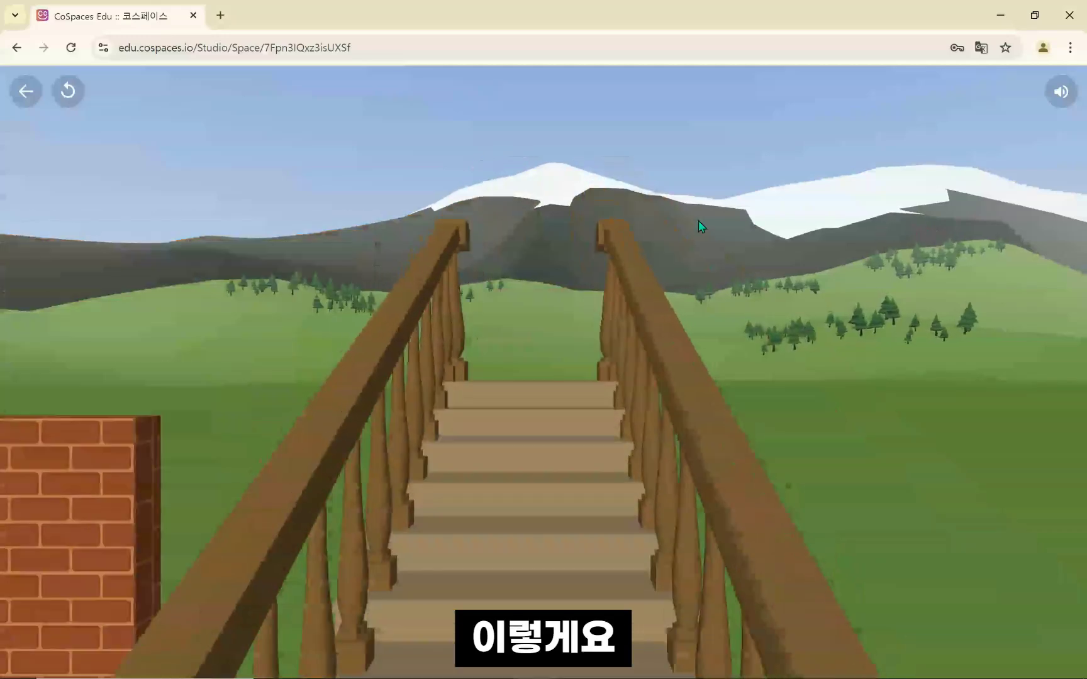
key(w)
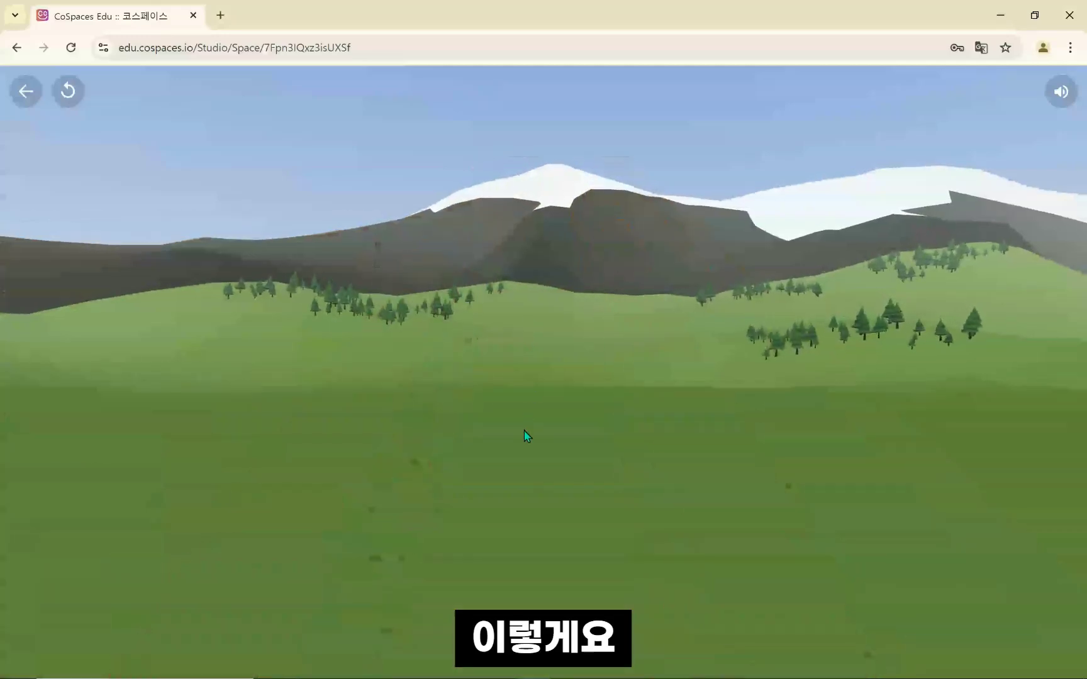
Step: Turn back towards the brick wall, walk through the open classroom door and leave play mode
drag(466, 472, 368, 508)
key(w)
key(a)
key(w)
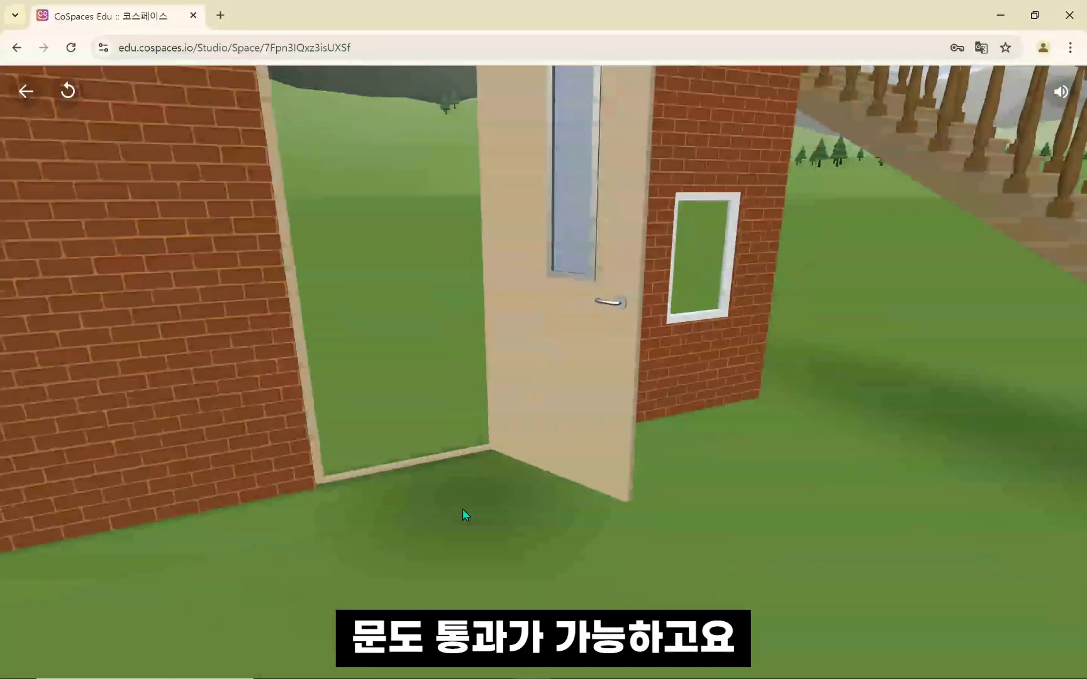
key(s)
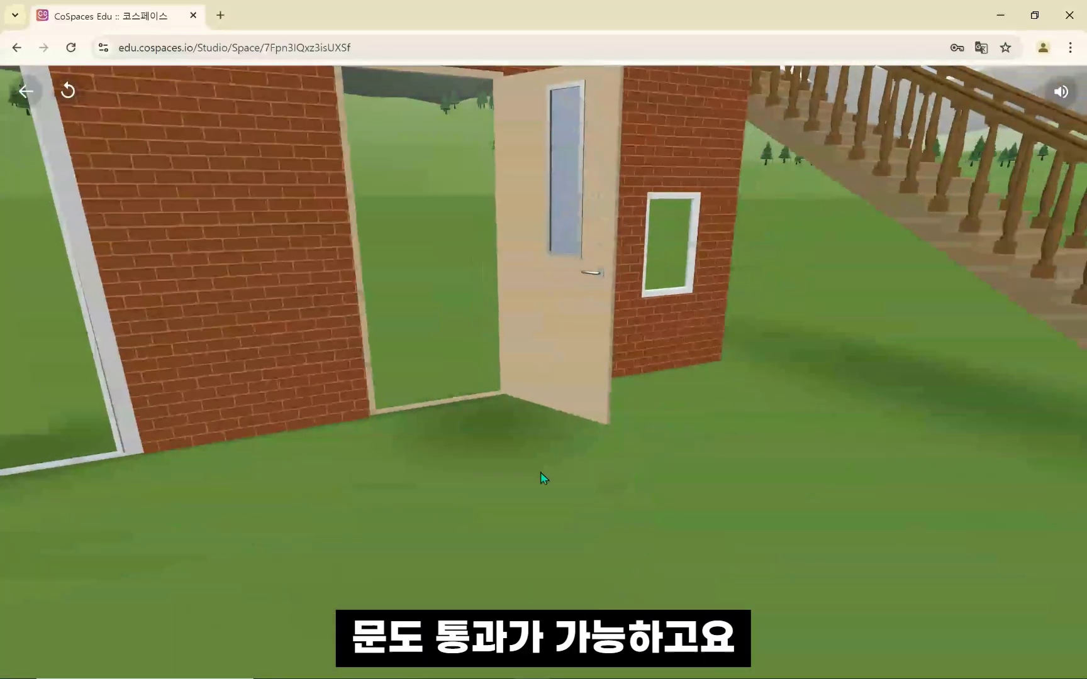
key(Escape)
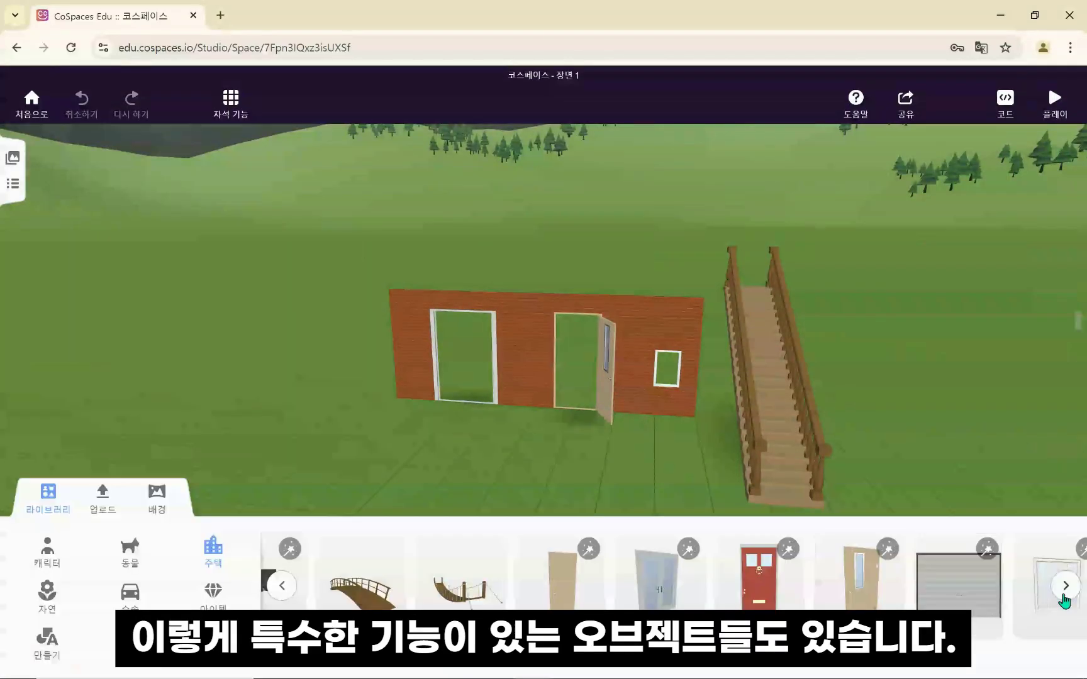
Step: Browse the remaining housing objects, show the special objects and move the wooden staircase farther back beside the wall
scroll(912, 564, down, 3)
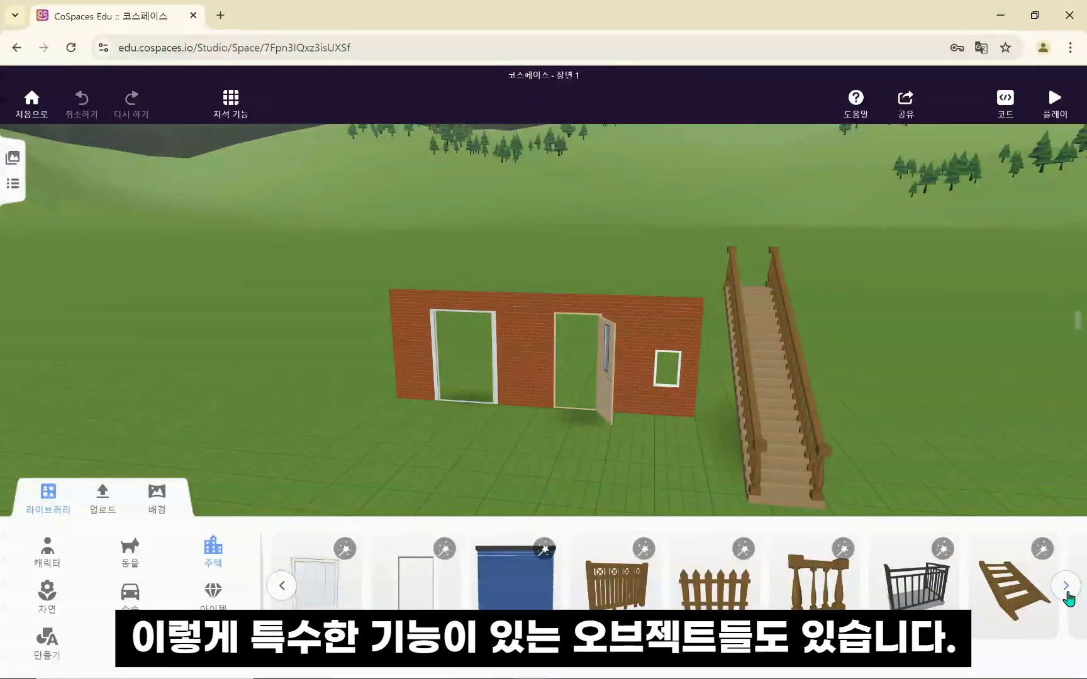
click(1066, 591)
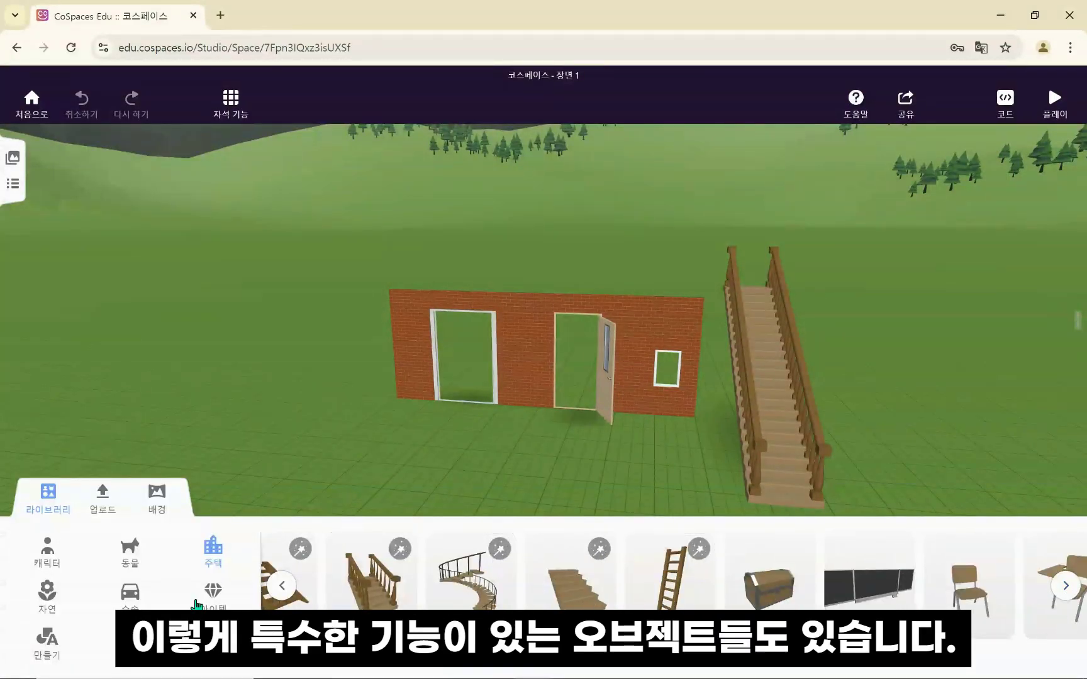
click(47, 594)
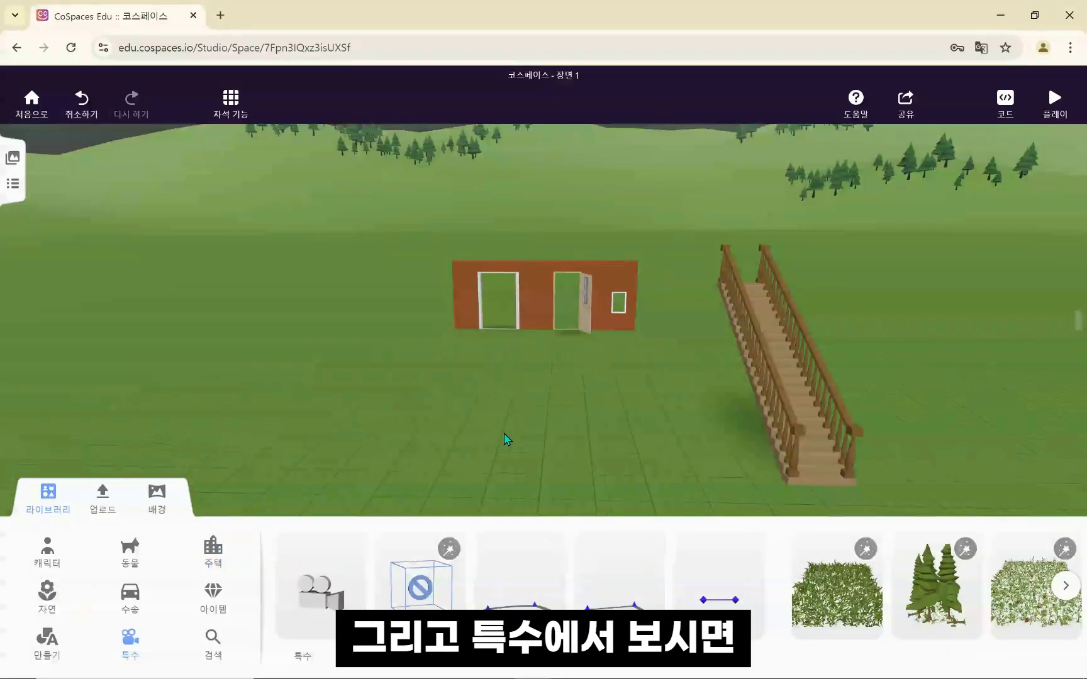
drag(782, 402, 779, 322)
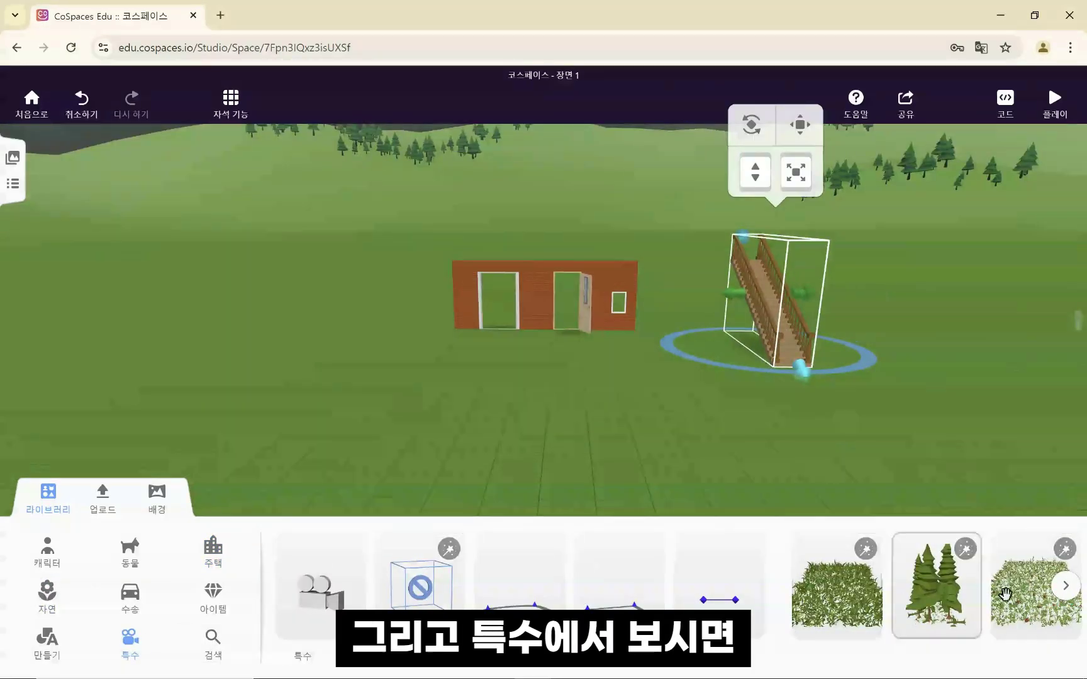
Step: Place a grass field from the special objects in front of the brick wall and stretch its corner points outward
click(1070, 594)
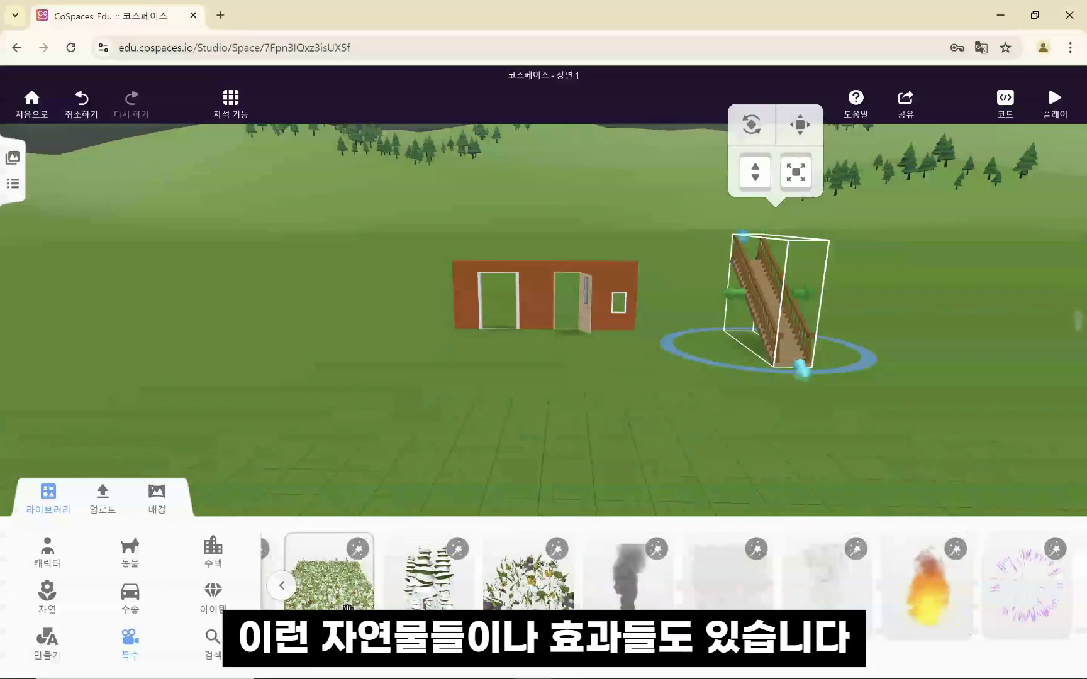
click(283, 586)
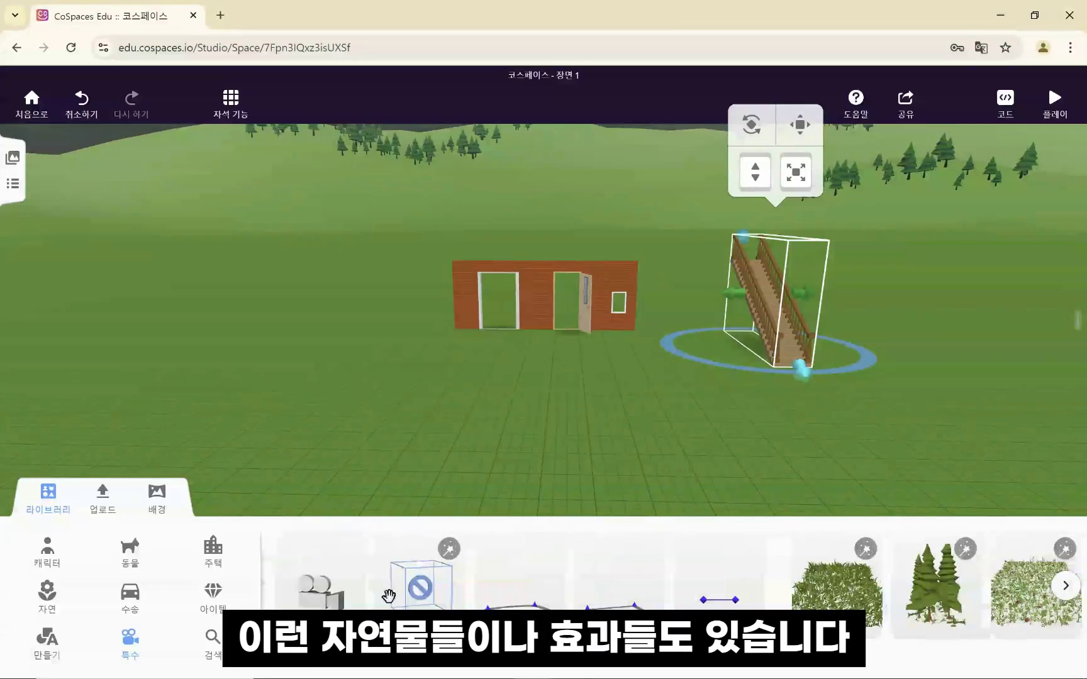
drag(816, 600, 497, 473)
drag(576, 448, 573, 404)
click(573, 410)
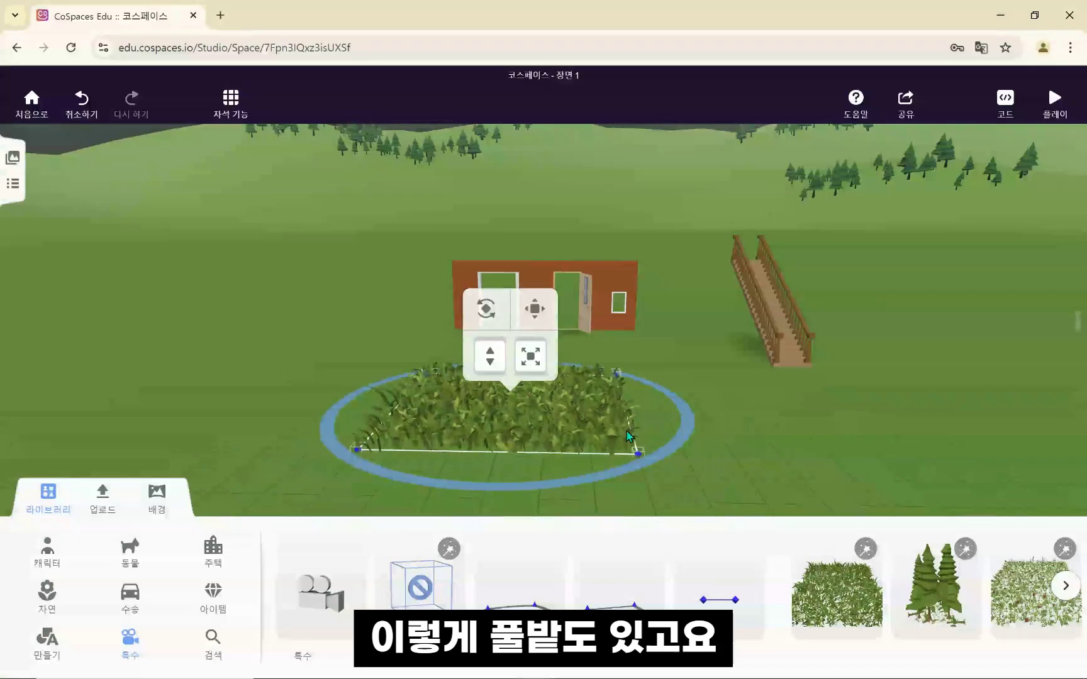
drag(621, 452, 795, 451)
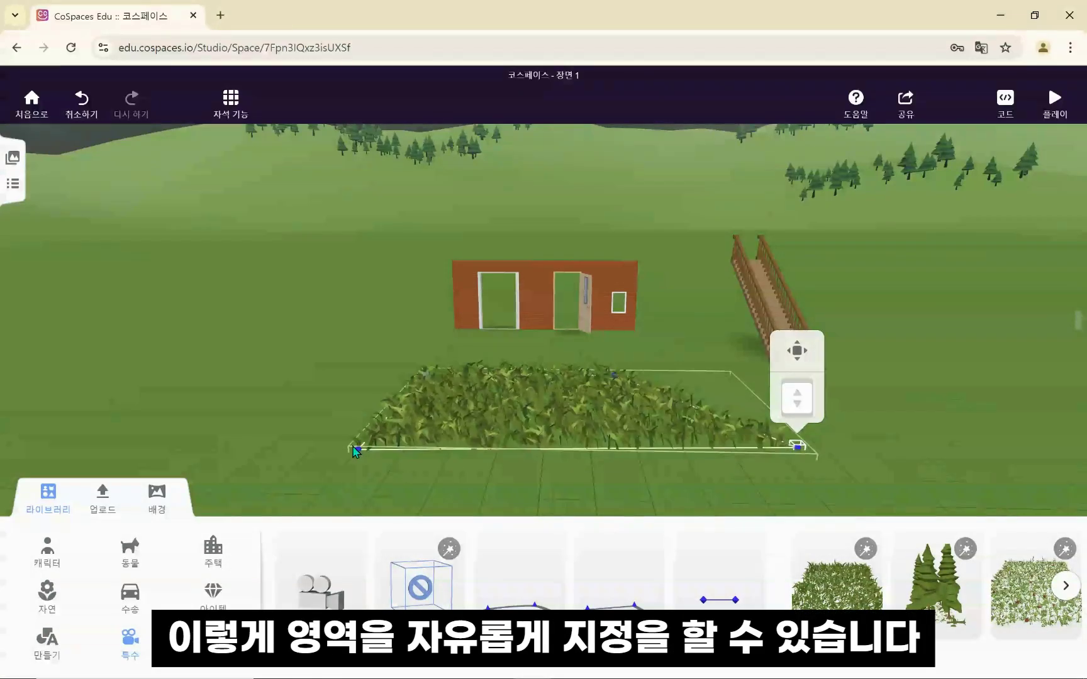
drag(428, 470, 212, 418)
Step: Add a forest and a flower field beside the grass and extend the area by pulling a corner point outward
drag(925, 547, 846, 454)
drag(971, 154, 833, 320)
drag(722, 458, 324, 431)
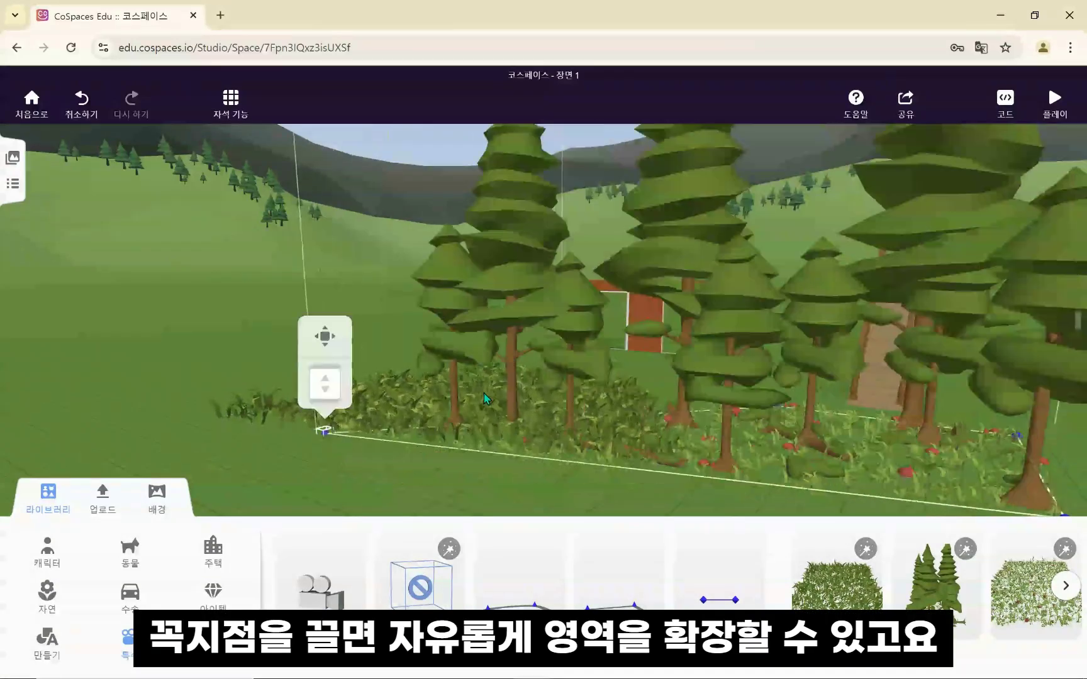
Step: Delete the forest, the flower field and the grass field from the scene
click(615, 443)
click(674, 495)
click(528, 428)
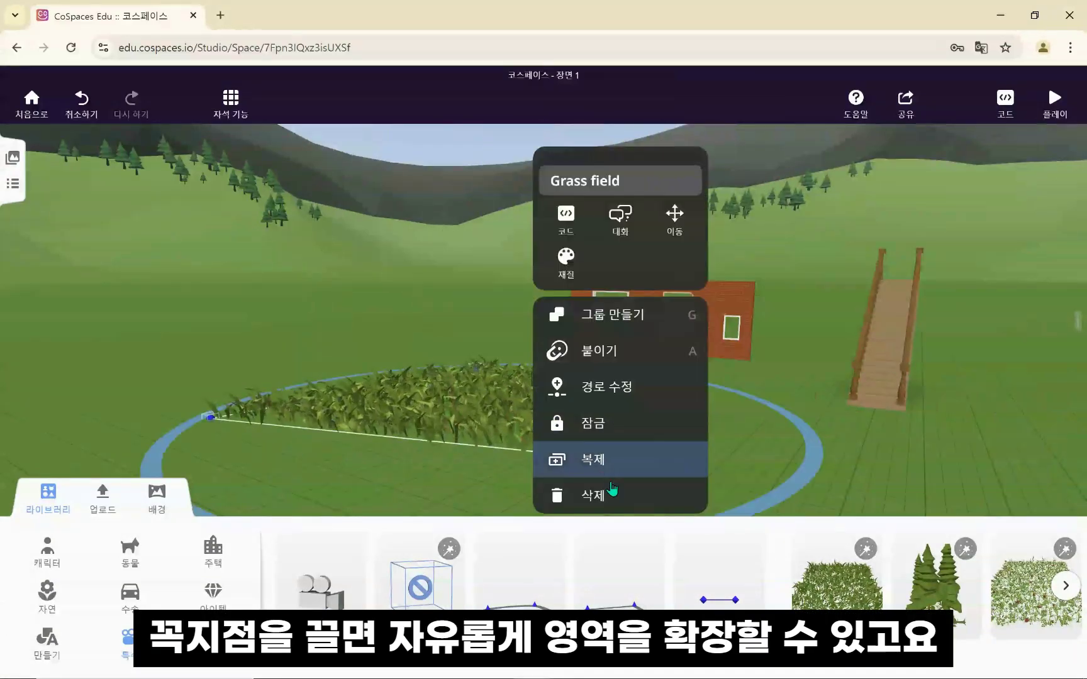
click(609, 495)
Step: Place the smoke, waterfall, fire and firework effects side by side on the ground in front of the wall
click(1065, 587)
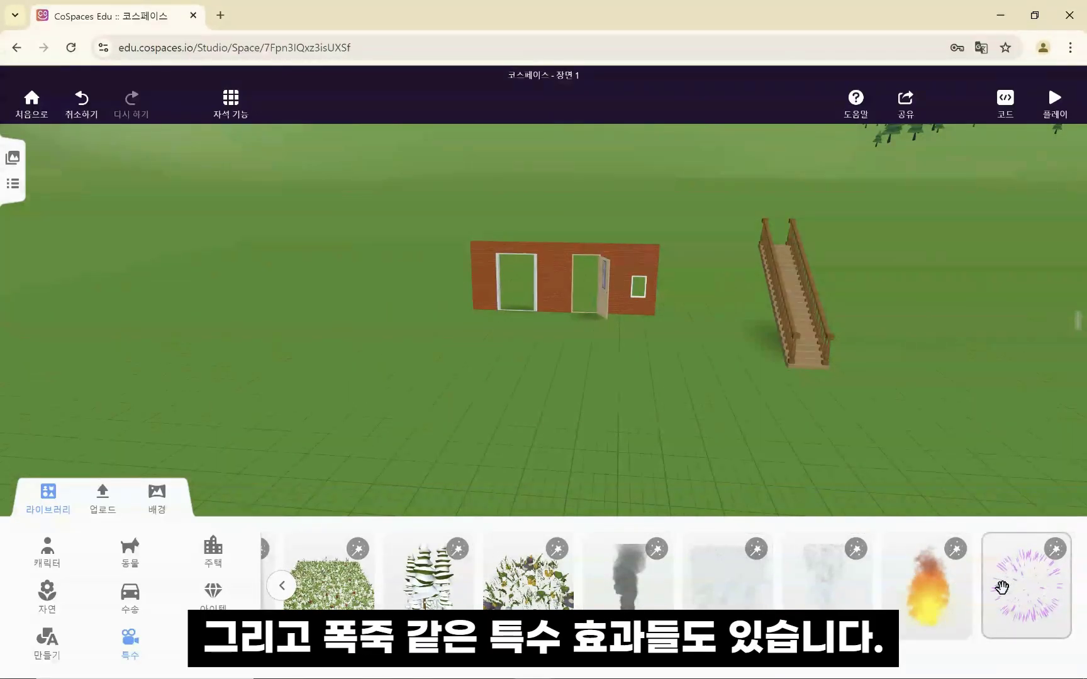
drag(625, 573, 487, 443)
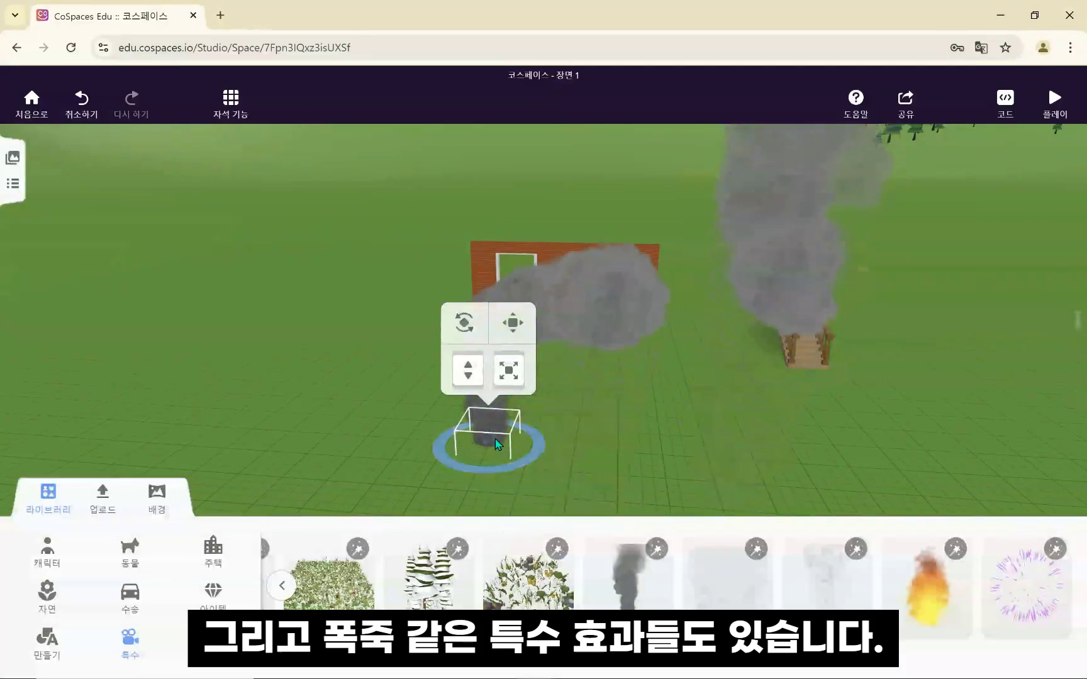
drag(827, 585, 594, 425)
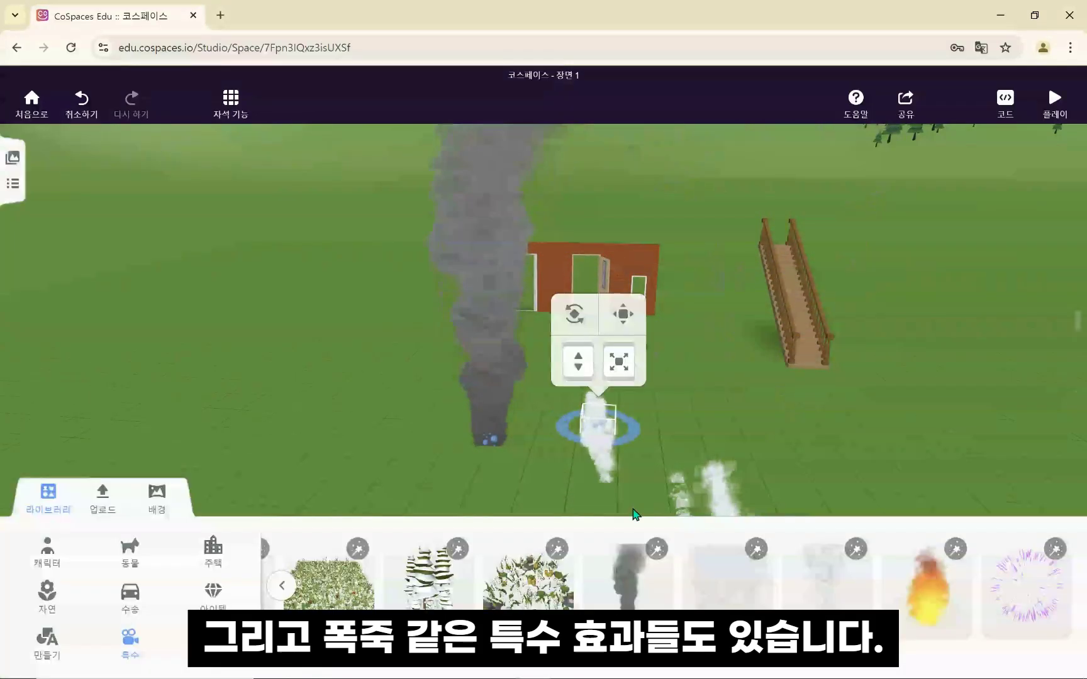
drag(927, 604, 755, 489)
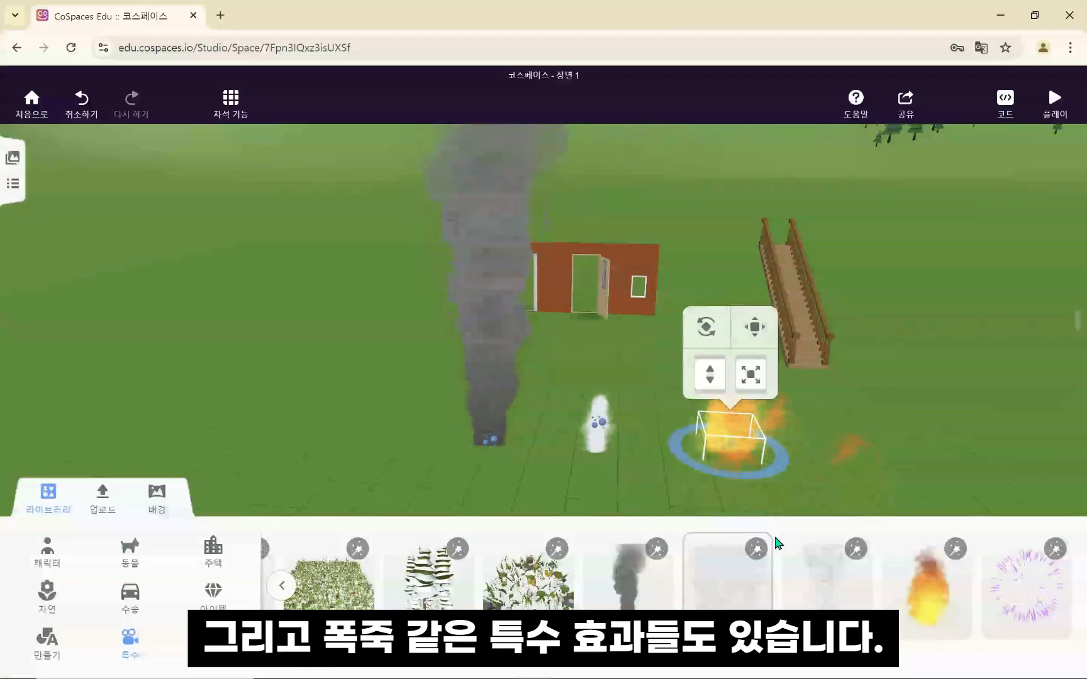
drag(1035, 585, 358, 440)
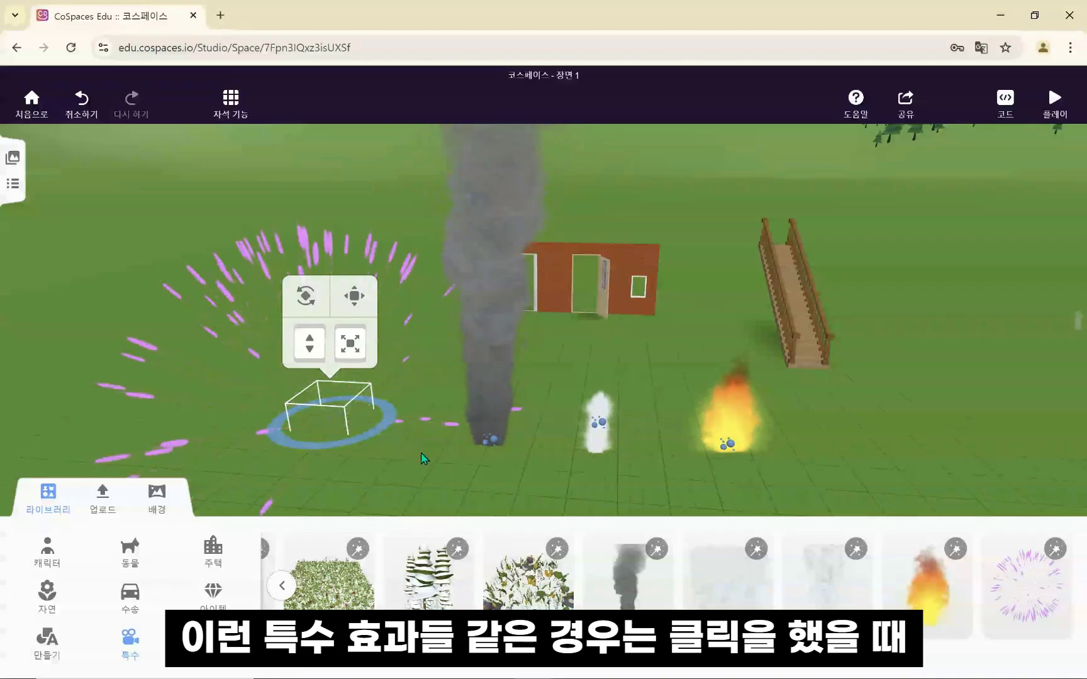
Step: Raise the Strength in the smoke effect's particle system properties to make a much larger plume
click(491, 439)
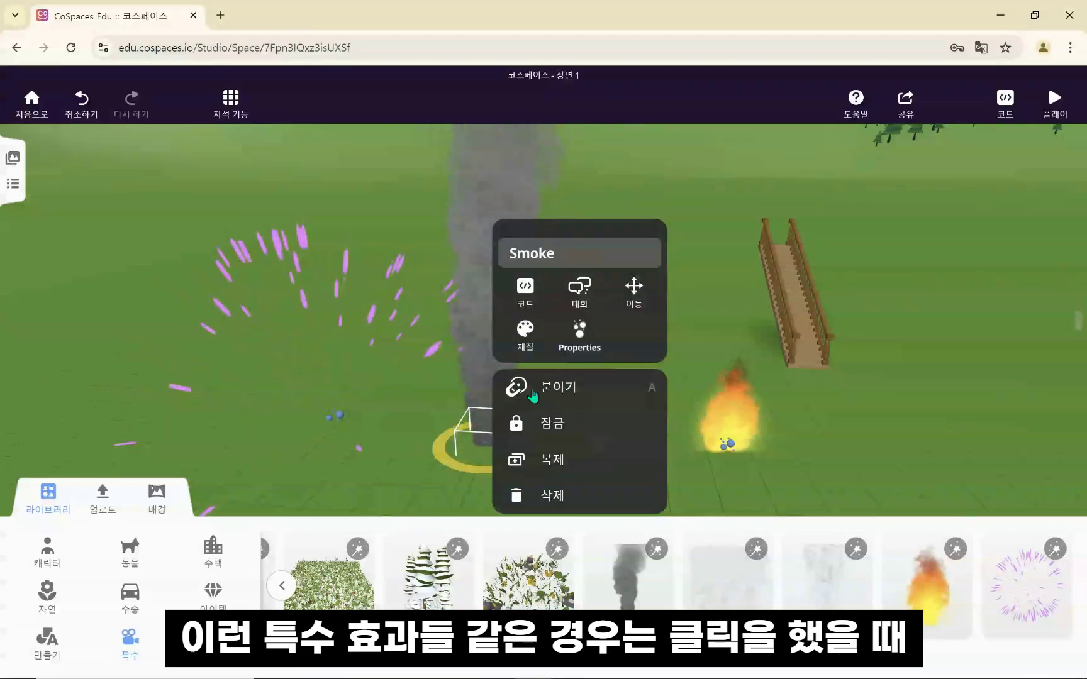
click(580, 349)
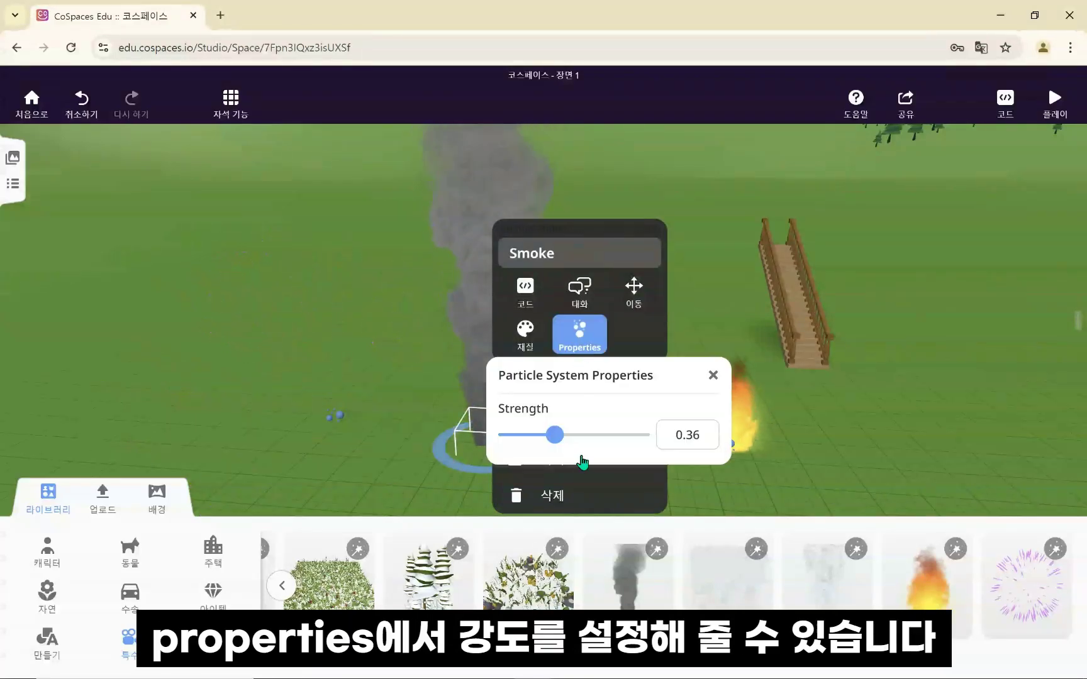
drag(555, 434, 661, 445)
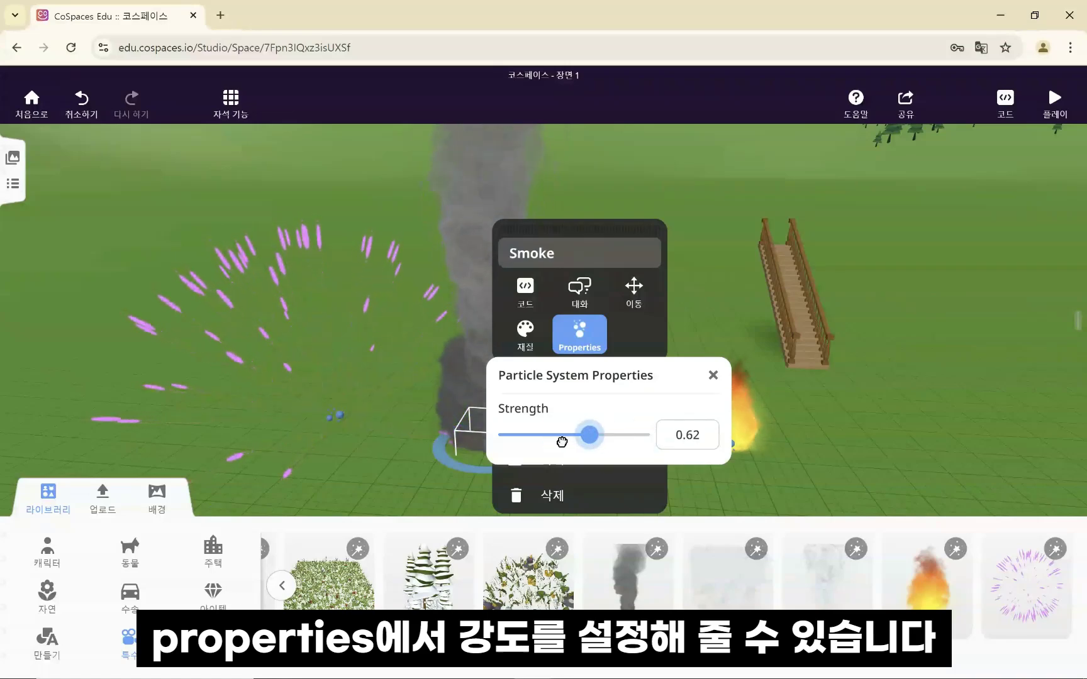
drag(562, 442, 662, 448)
click(928, 457)
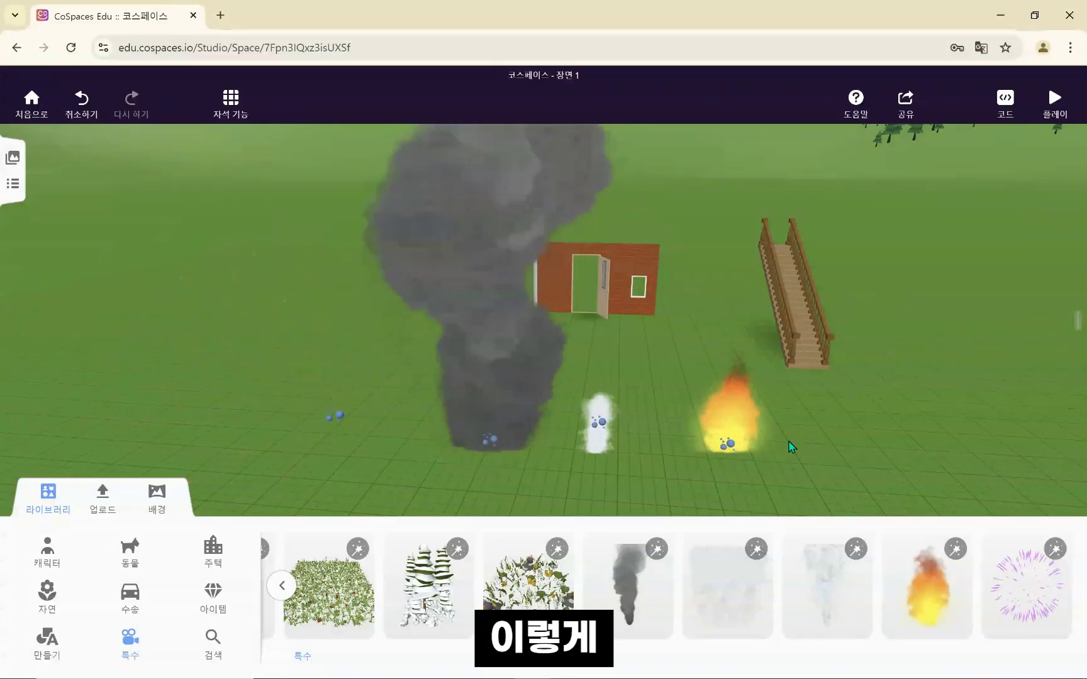
Step: Raise the Strength in the fire effect's particle system properties to make the flames much larger
click(730, 442)
click(816, 334)
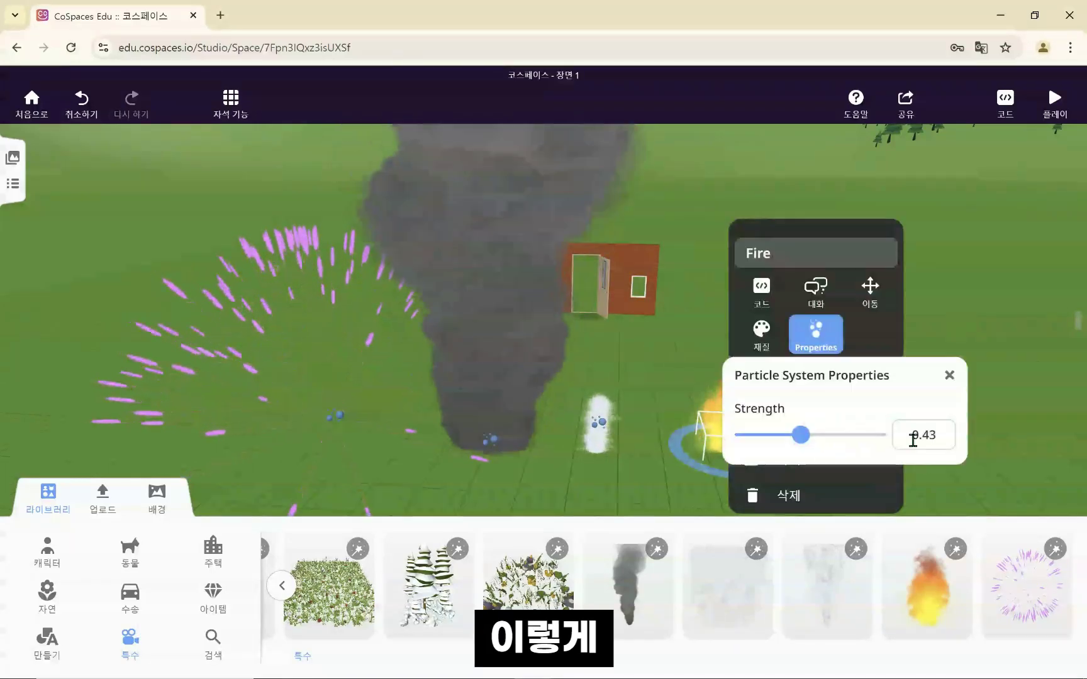
drag(801, 434, 883, 435)
click(620, 439)
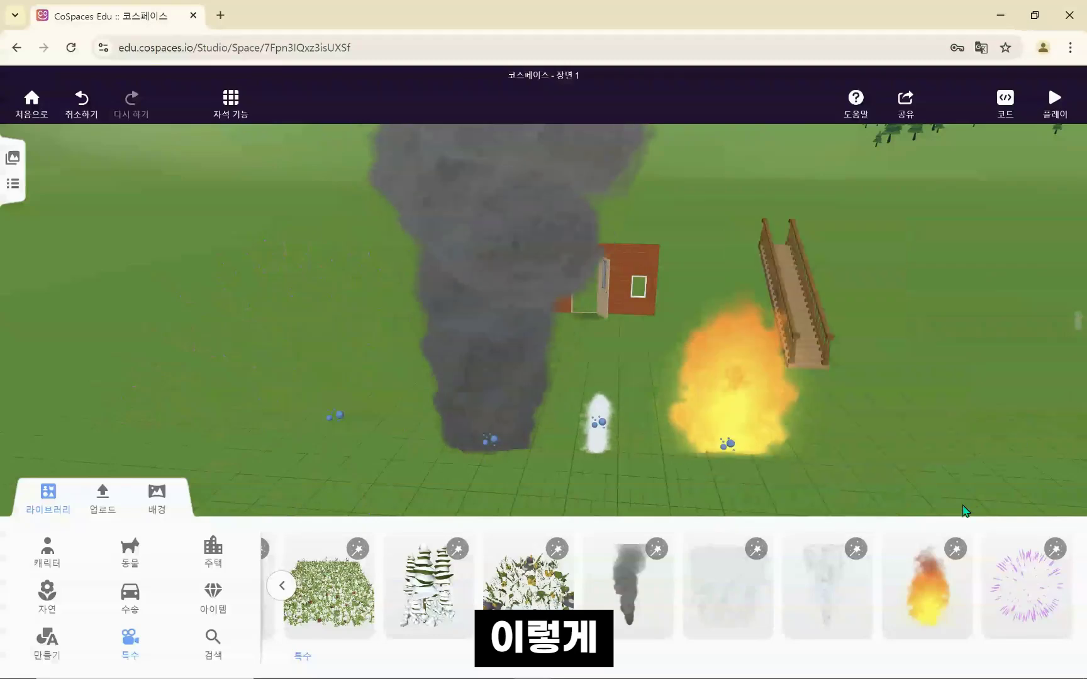
Step: Set the Width in the waterfall effect's particle system properties to 1.0
click(599, 434)
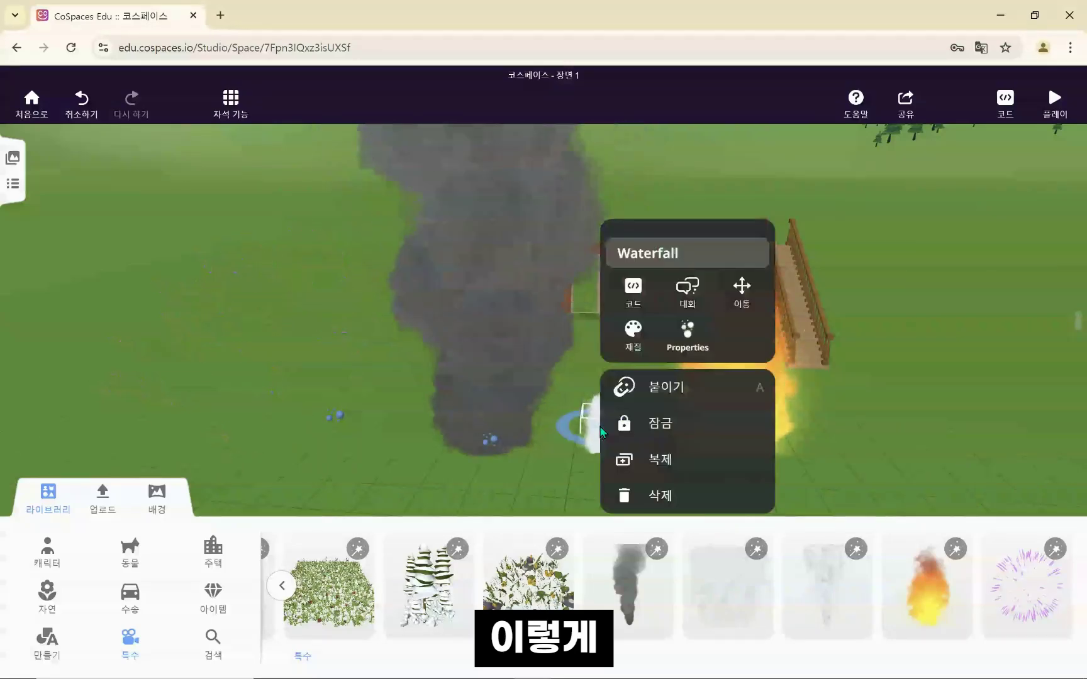
click(687, 339)
drag(725, 435, 922, 420)
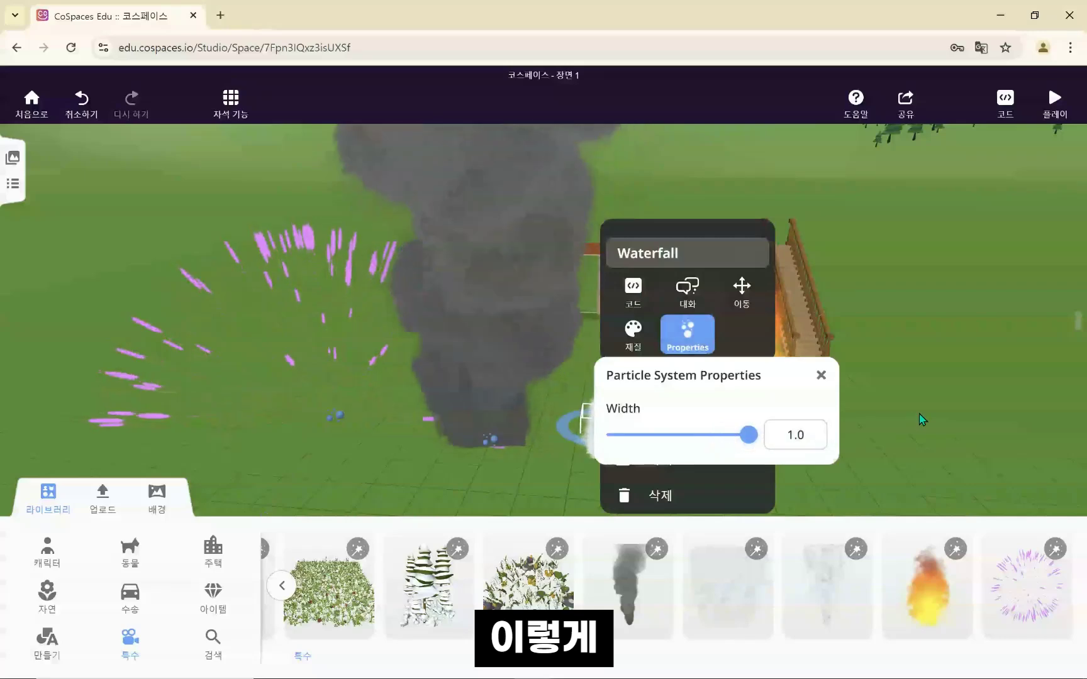
click(922, 420)
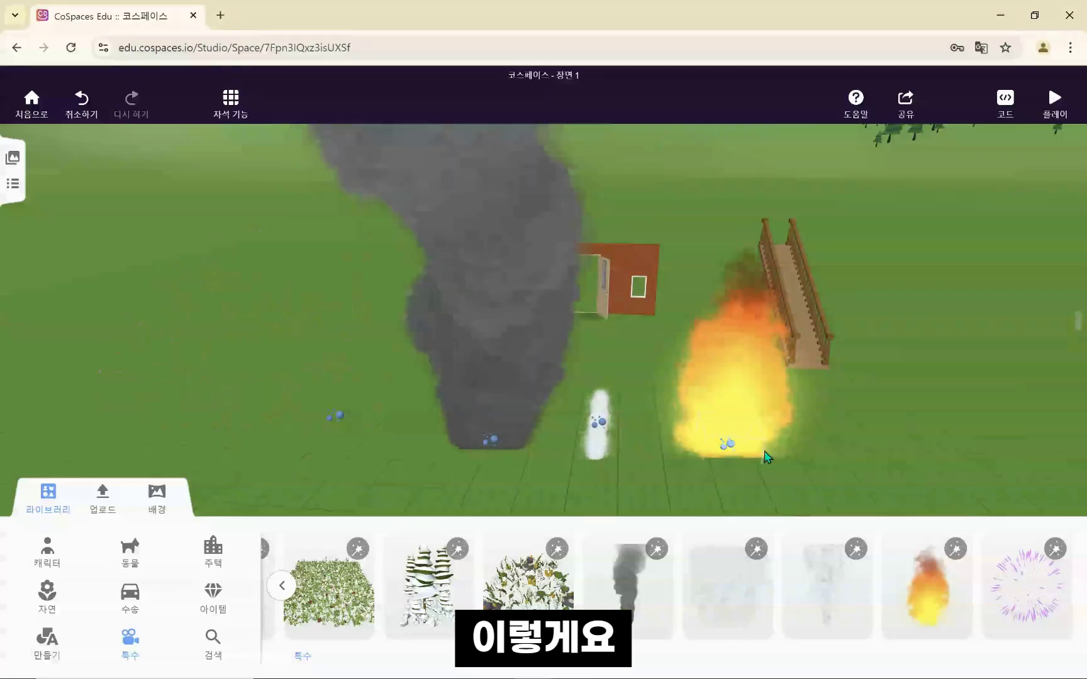
Step: Clear the wall, staircase and effects from the scene and return to the beginning of the special objects list
drag(766, 457, 724, 440)
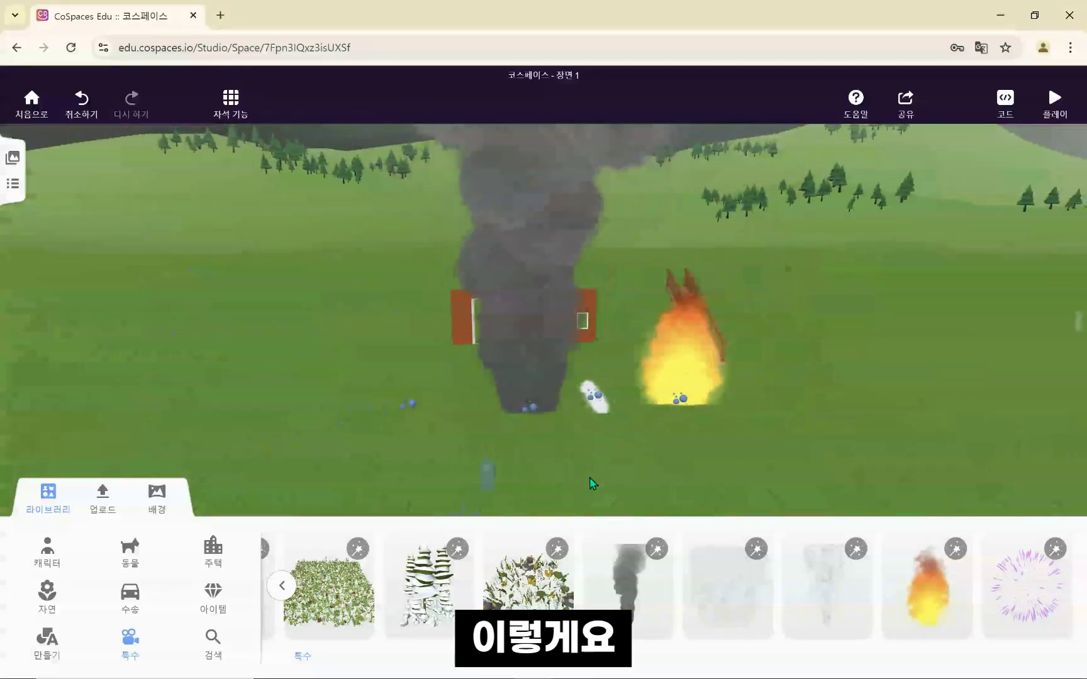
drag(1027, 585, 408, 403)
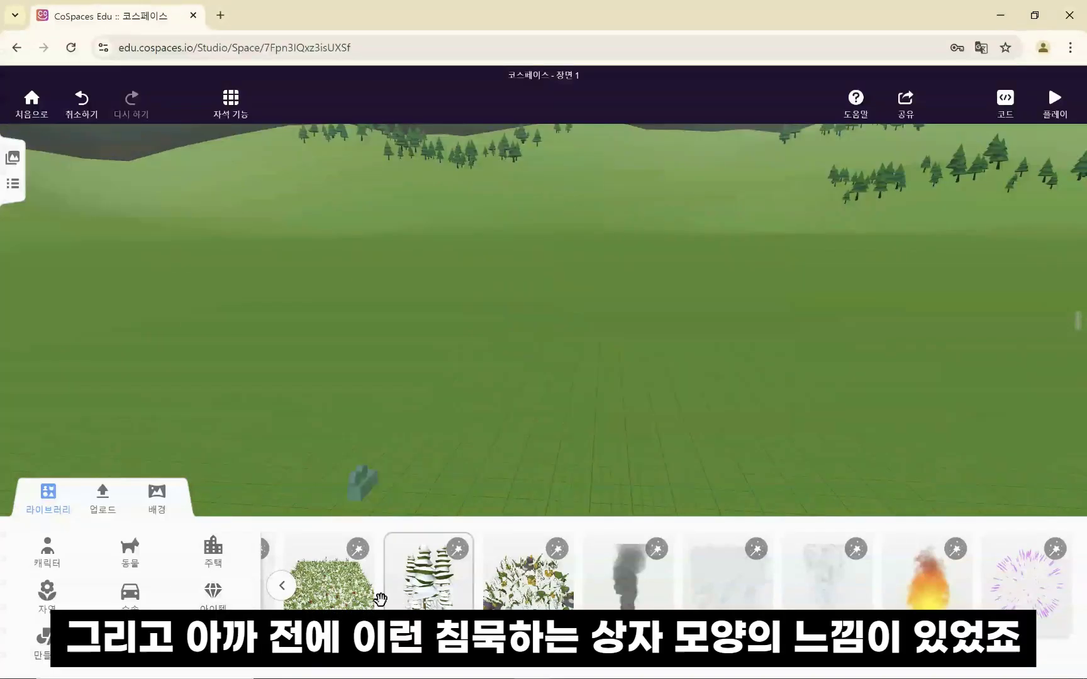
click(283, 591)
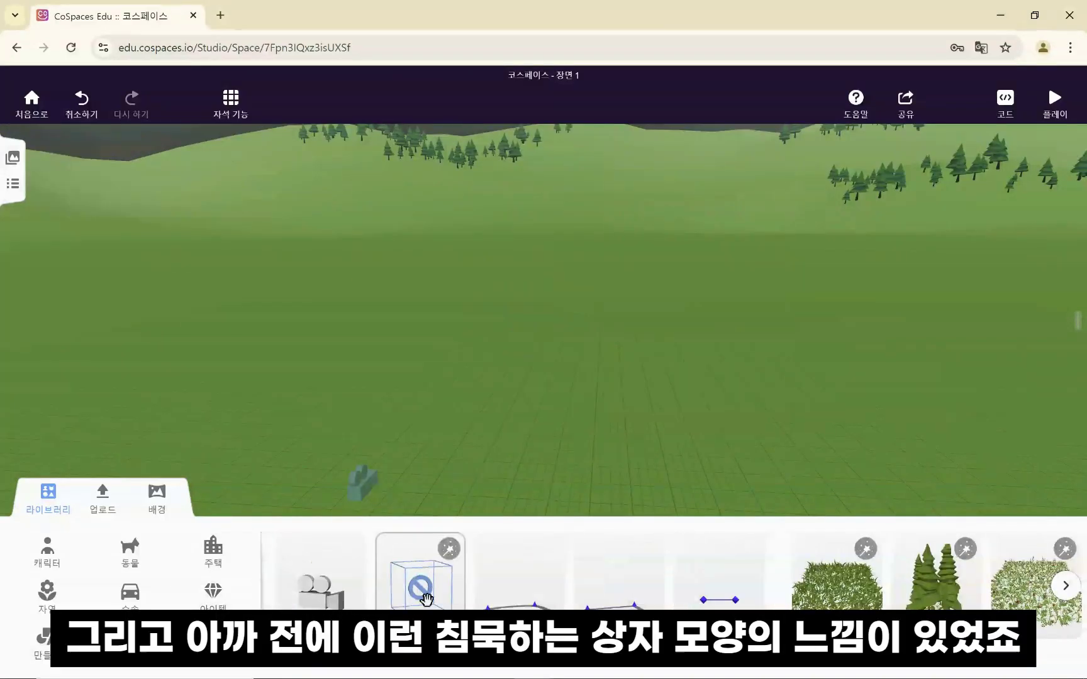
Step: Add the magic zone special object to the scene and enlarge it on the grass behind the camera
drag(467, 533, 414, 445)
drag(357, 414, 358, 412)
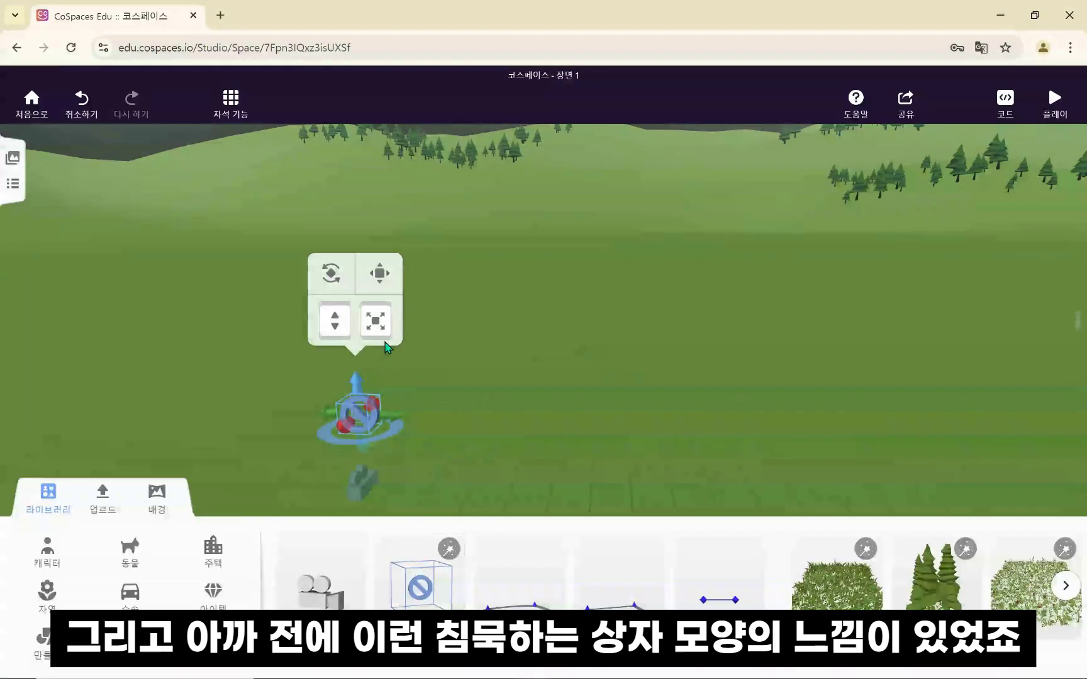
drag(376, 320, 469, 266)
click(369, 406)
drag(369, 406, 421, 363)
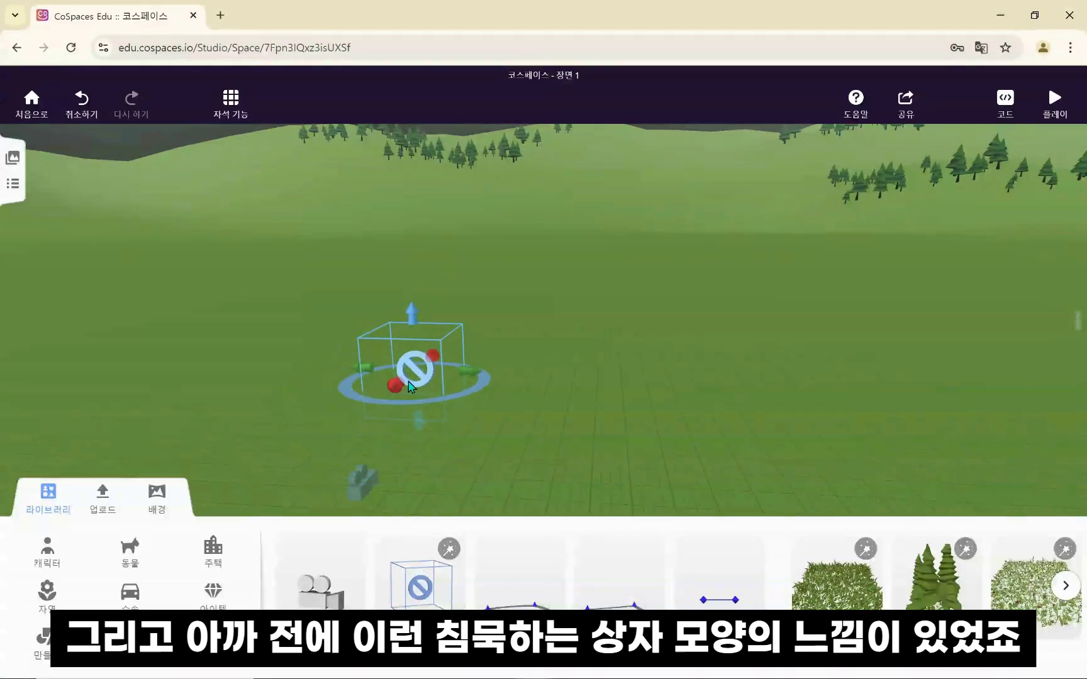
drag(557, 419, 578, 450)
click(501, 470)
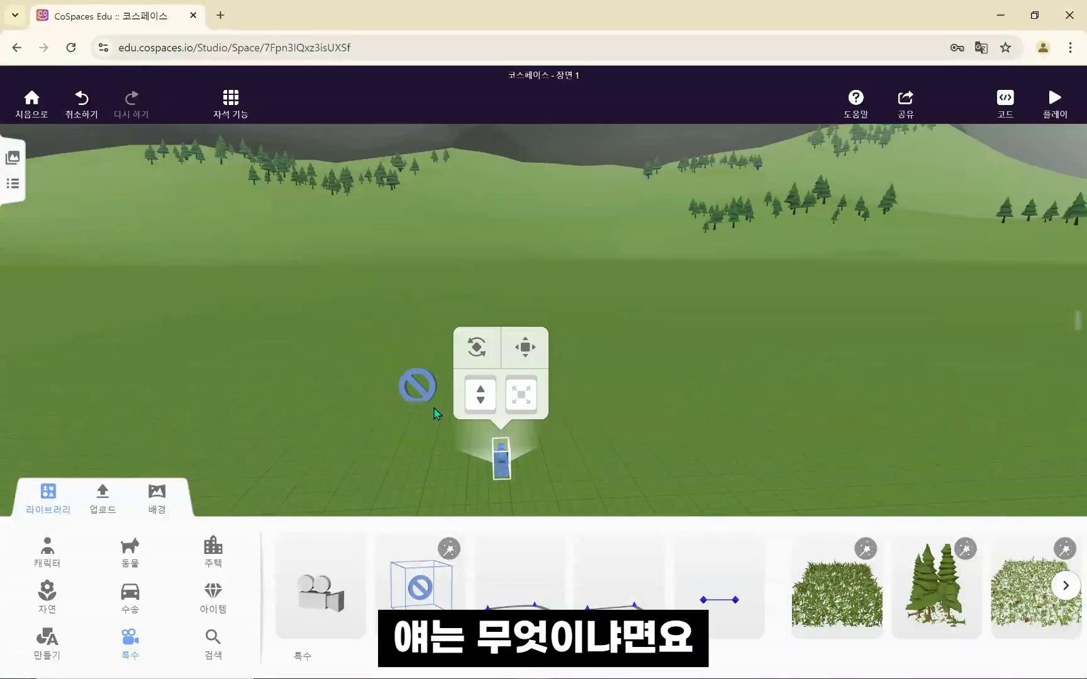
Step: Open the magic zone's object options to check its name, close them and reposition the zone slightly
click(417, 385)
drag(417, 385, 450, 381)
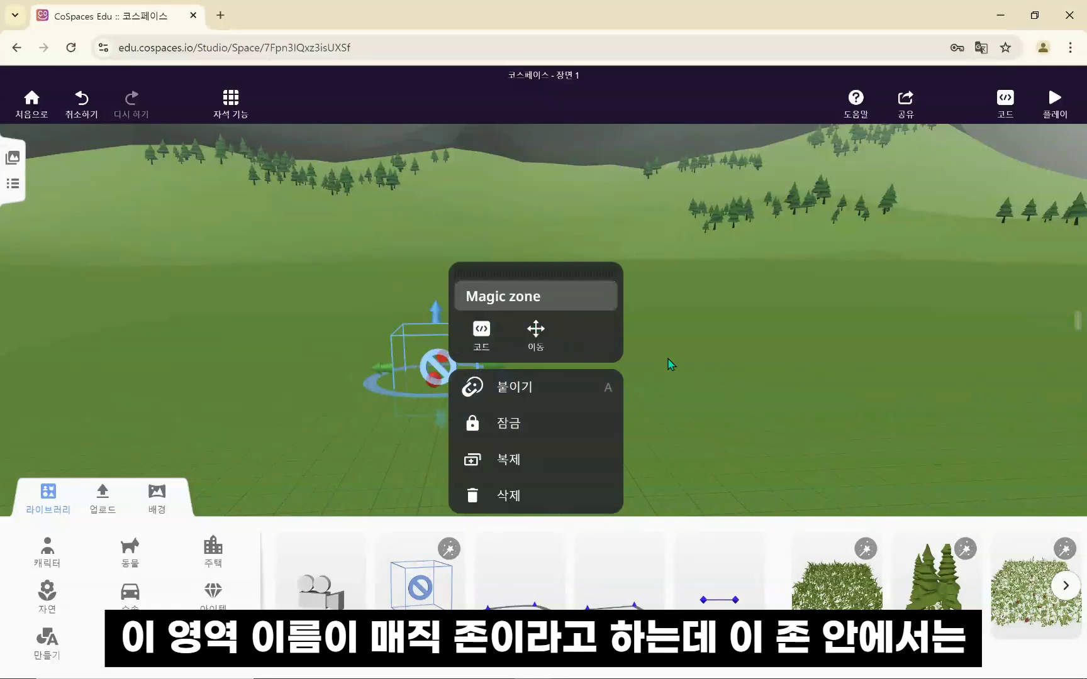
click(673, 375)
drag(314, 382, 368, 401)
drag(432, 364, 418, 366)
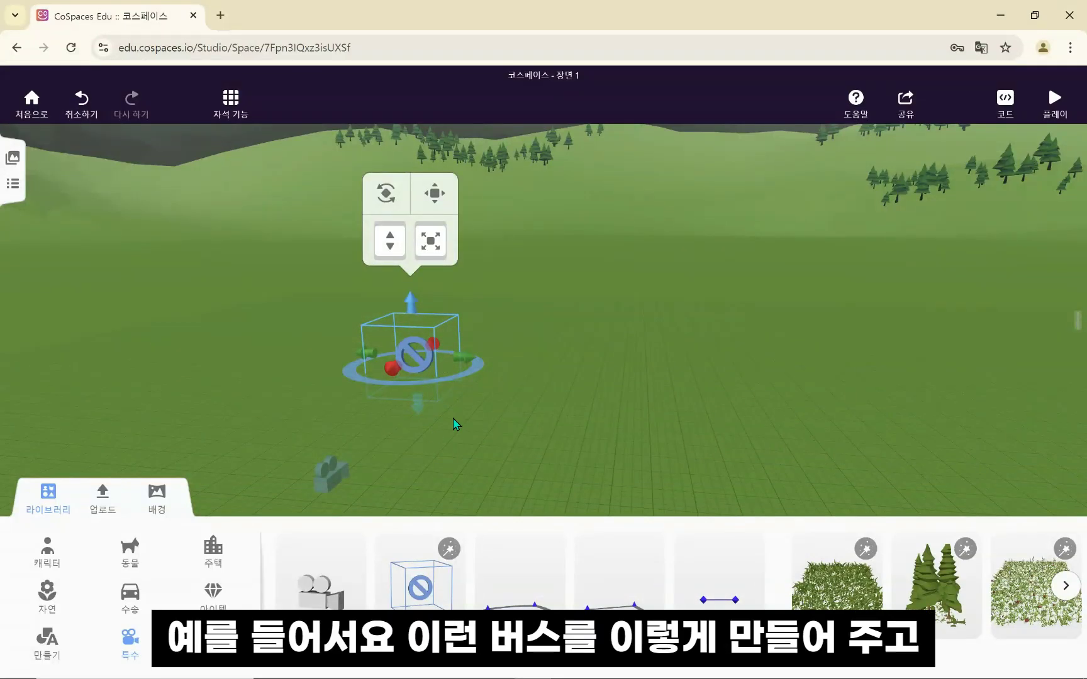
Step: Add the yellow bus from the transport objects, enlarge it several times and position it beside the magic zone
click(132, 600)
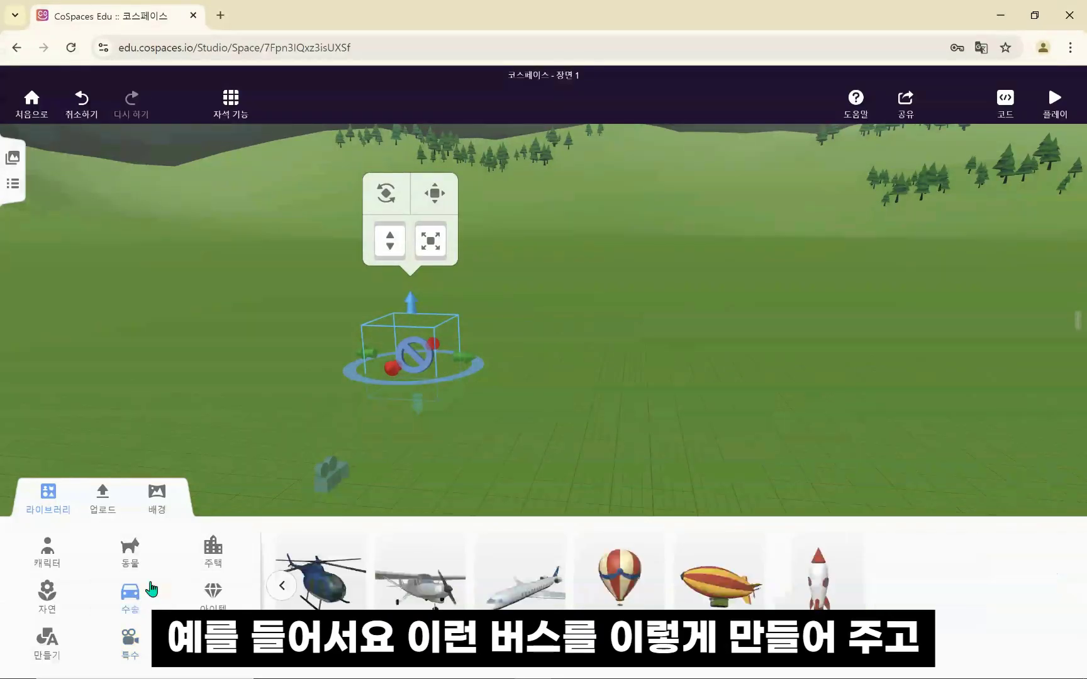
click(288, 585)
click(288, 585)
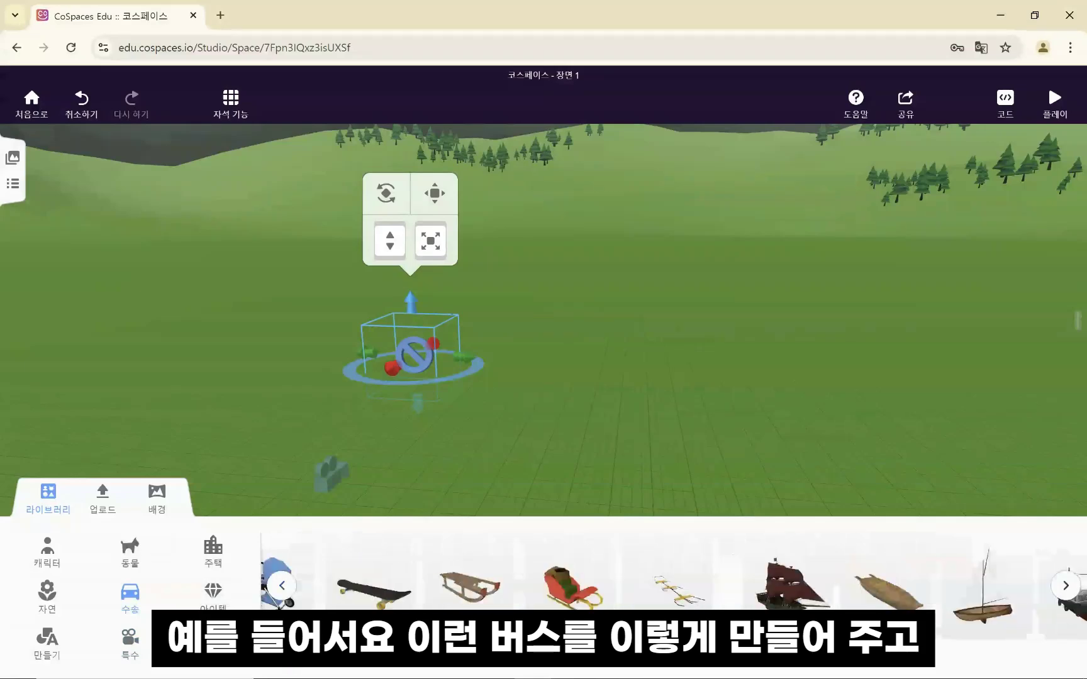
click(288, 585)
drag(990, 553, 700, 391)
drag(723, 253, 883, 198)
drag(763, 288, 718, 299)
drag(674, 206, 777, 171)
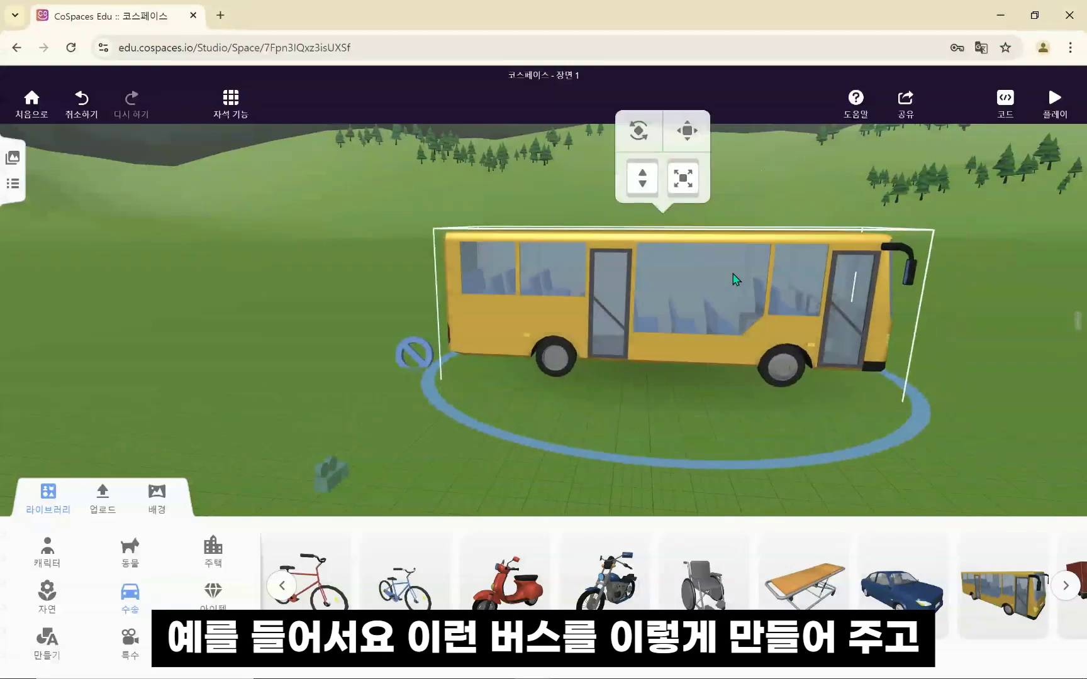
drag(733, 276, 746, 279)
Step: Set the bus animation to Doors open and enlarge the bus slightly
right_click(739, 300)
click(825, 258)
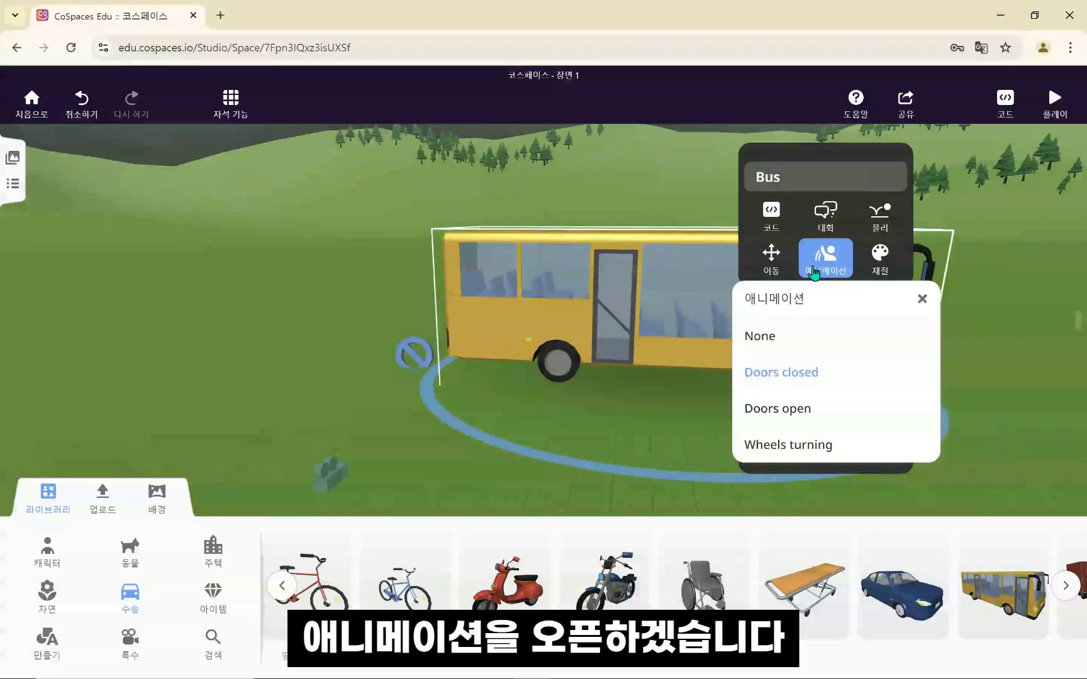
click(806, 423)
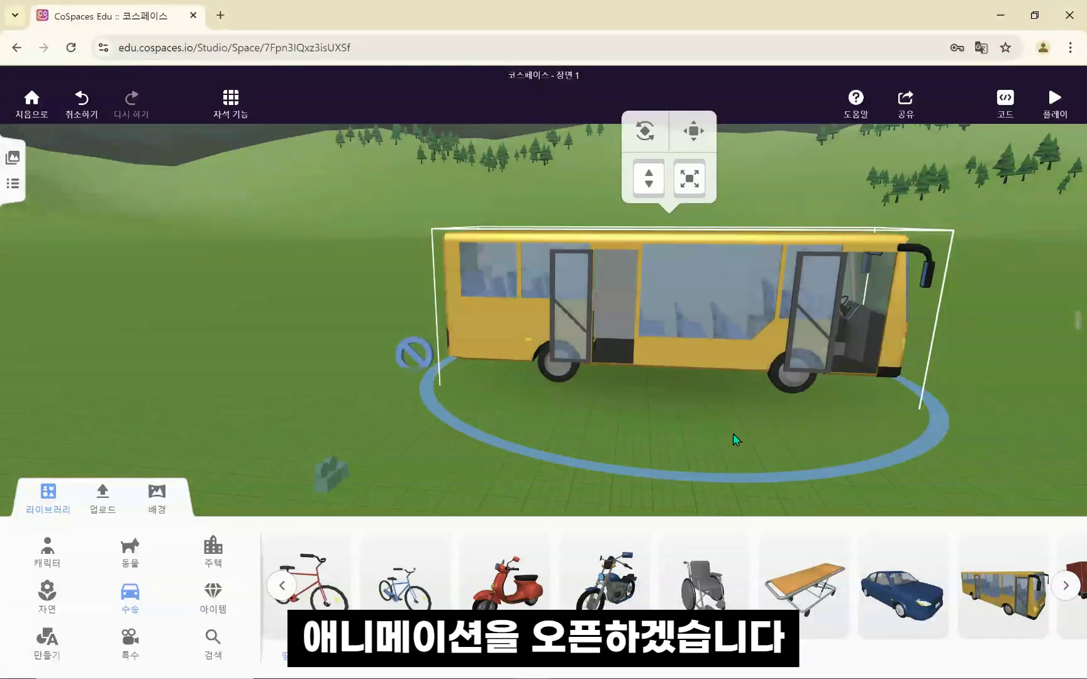
drag(690, 178, 727, 181)
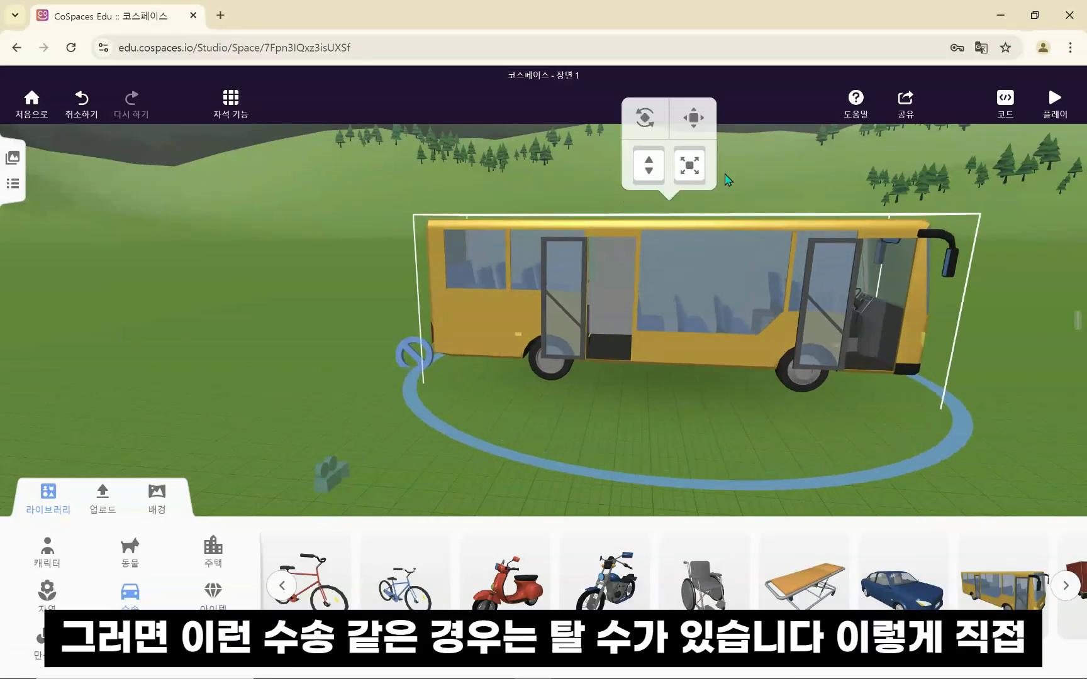
Step: Play the scene, walk up to the bus, jump in through its rear door, look around and return to editing
click(1055, 104)
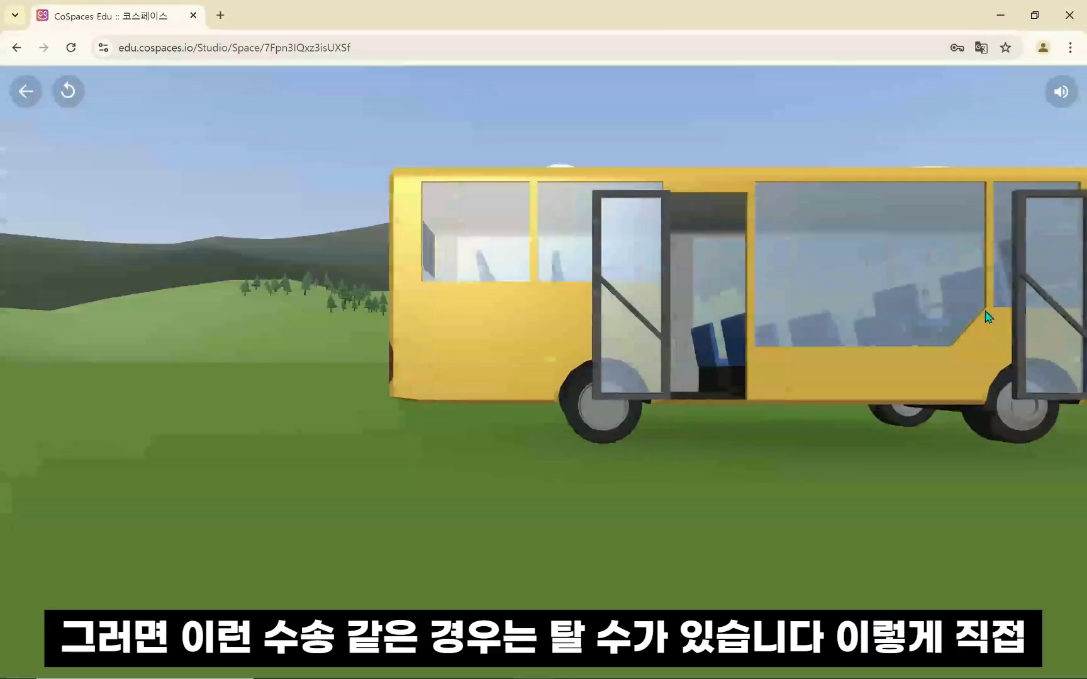
key(w)
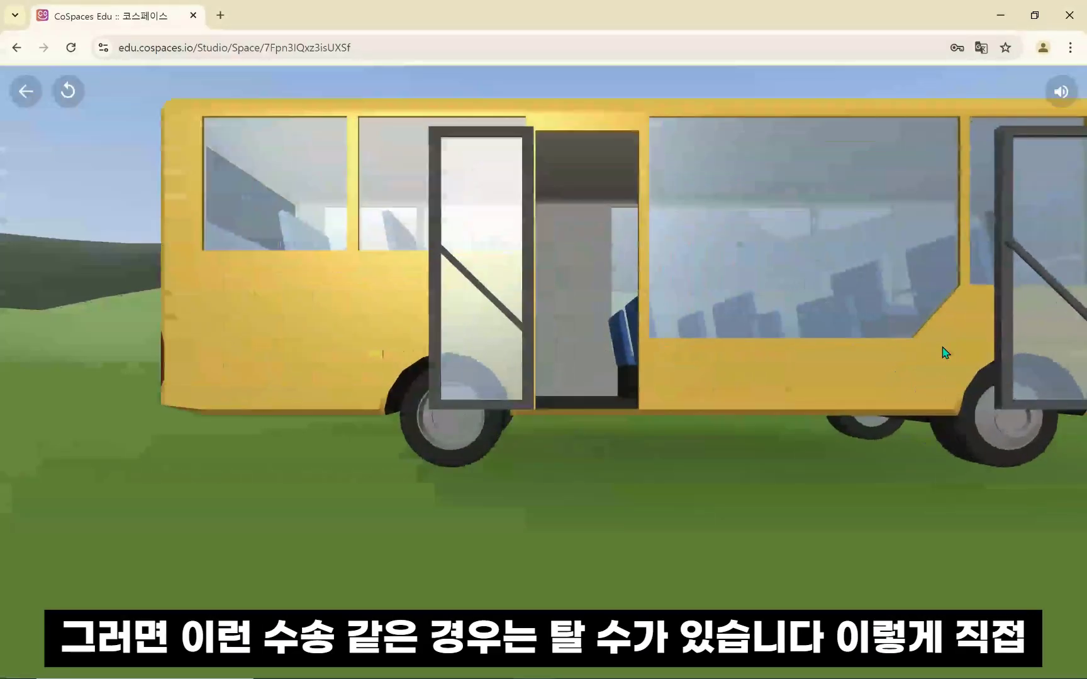
key(w)
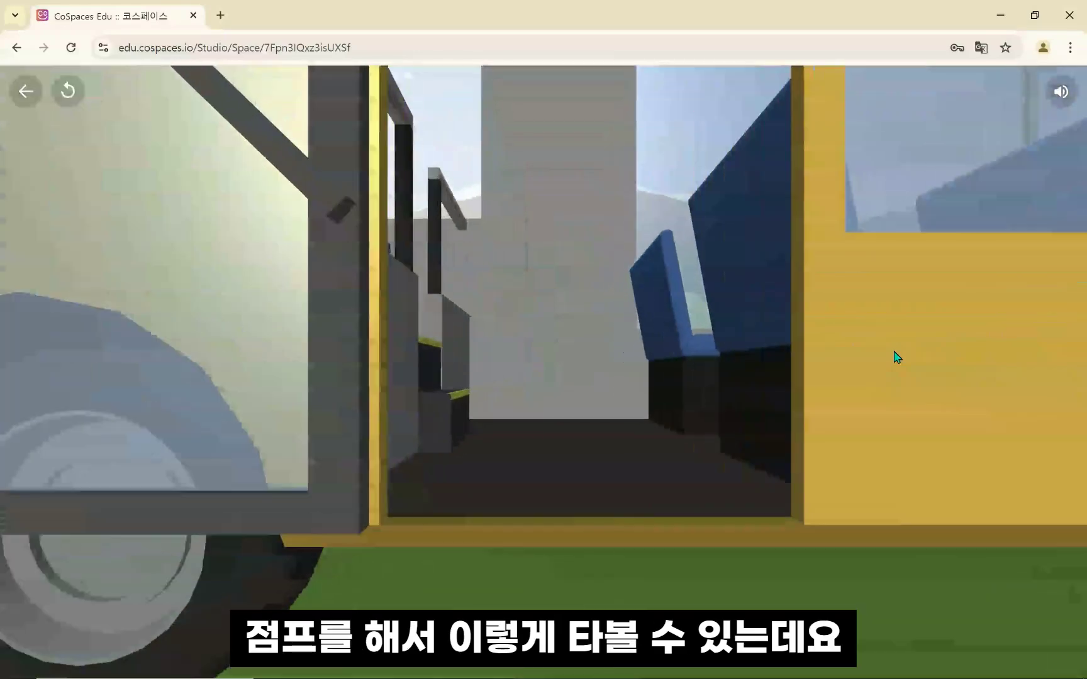
key(space)
key(w)
drag(784, 381, 881, 407)
key(w)
key(s)
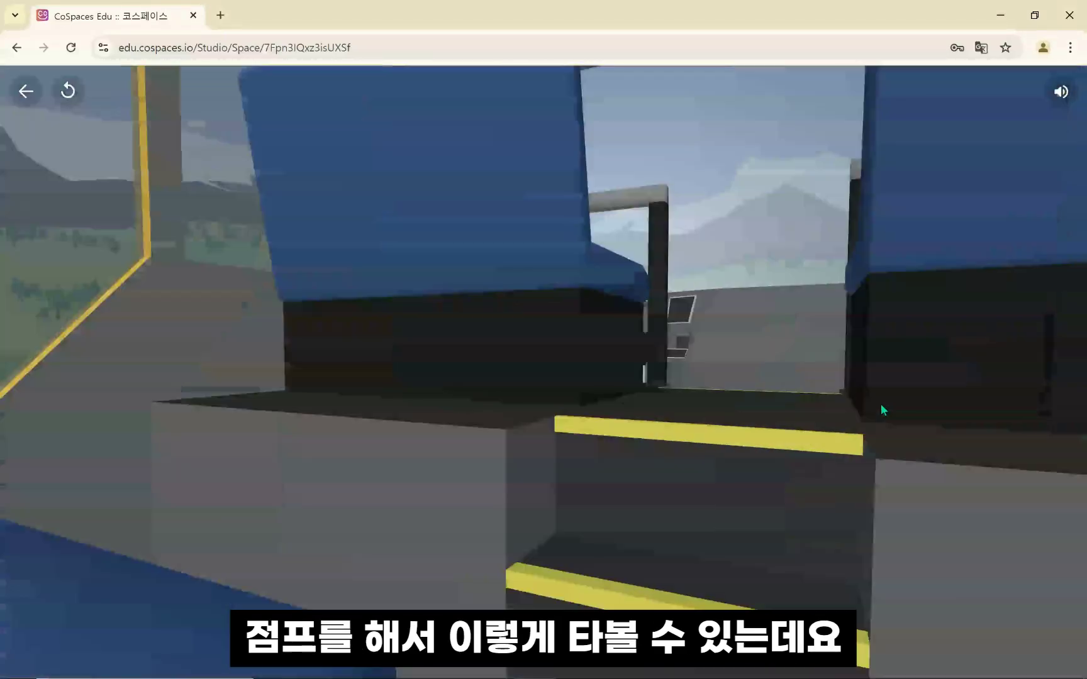
click(26, 91)
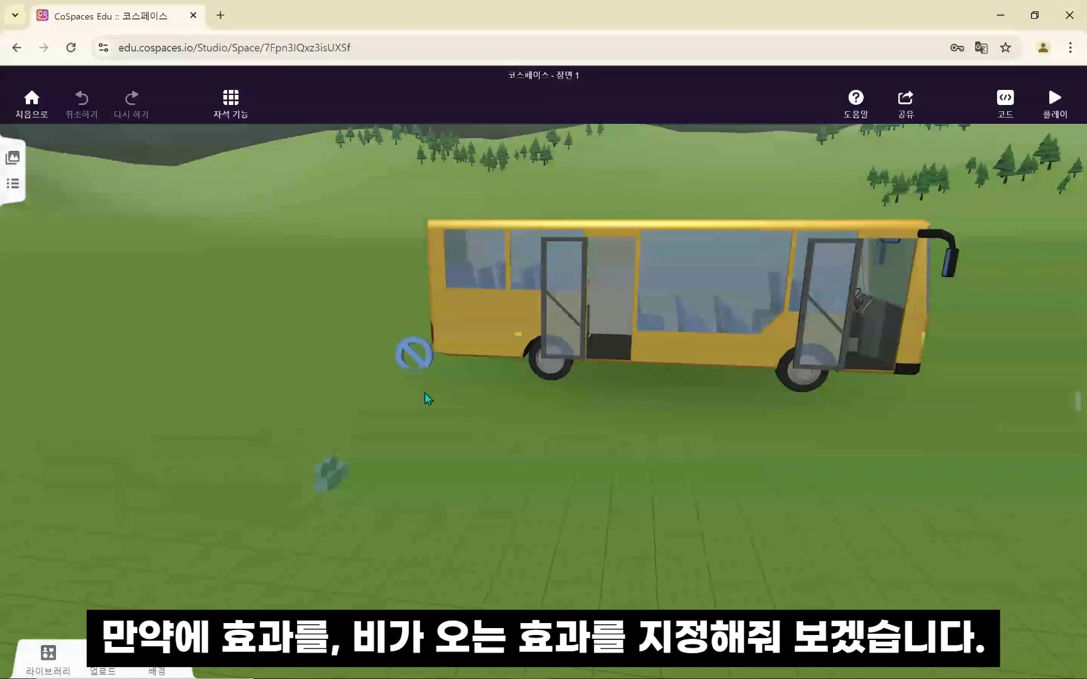
Step: Move the magic zone away from the bus and apply the rain effect to the scene's environment
drag(427, 376, 327, 376)
click(56, 653)
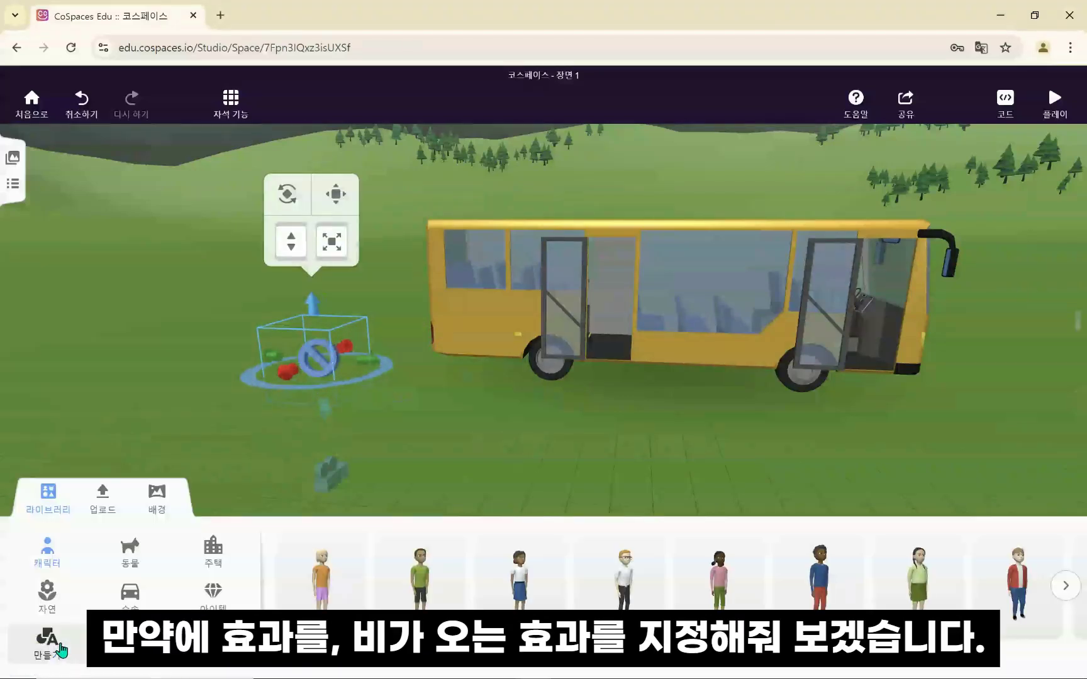
click(159, 507)
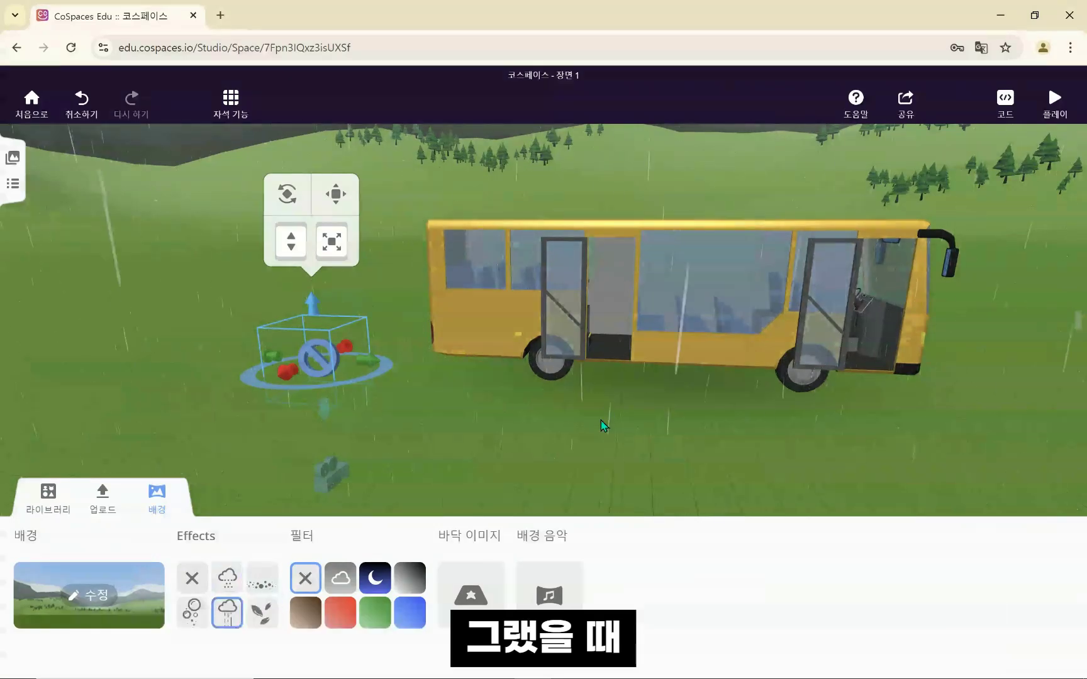
Step: Play the rainy scene, board the bus to check whether rain falls inside, and return to editing
click(1054, 102)
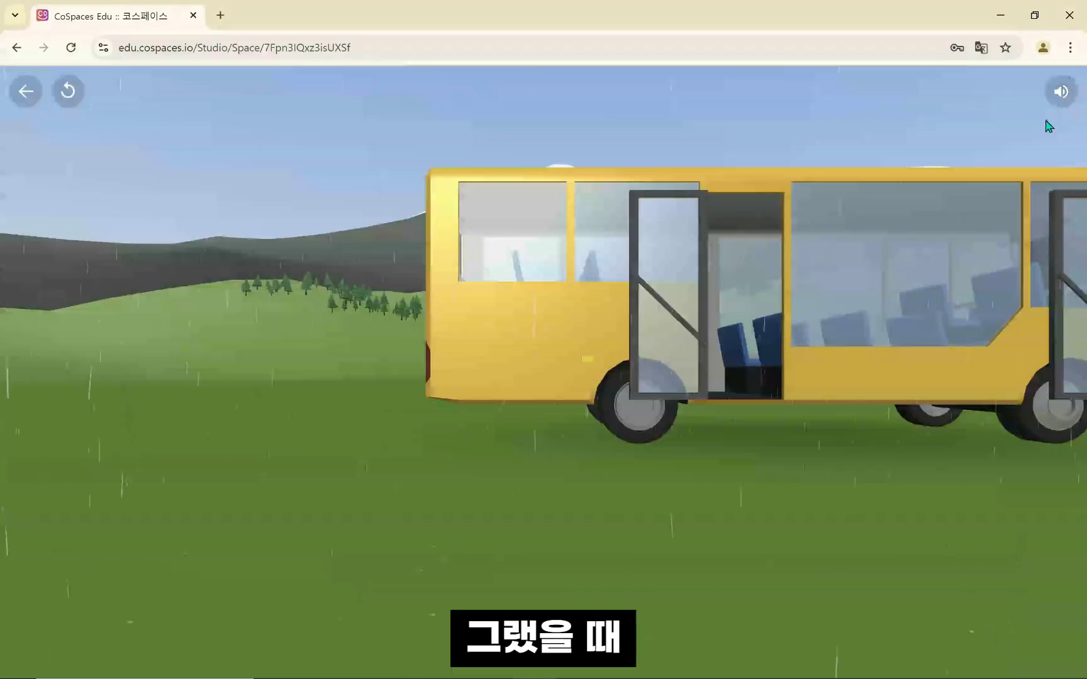
key(w)
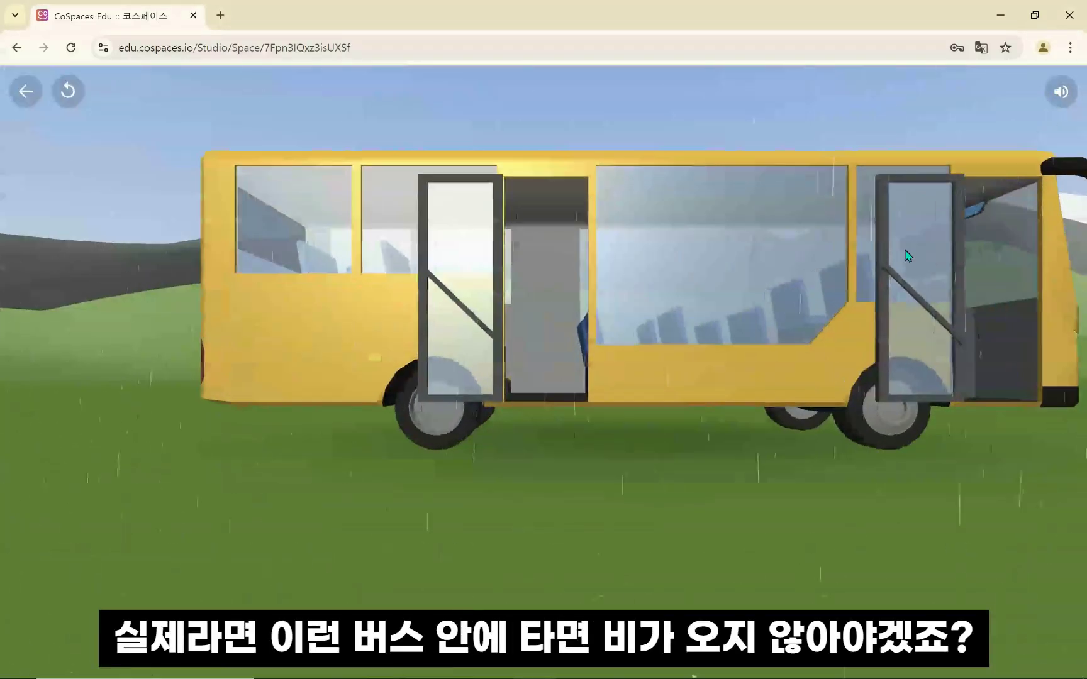
key(w)
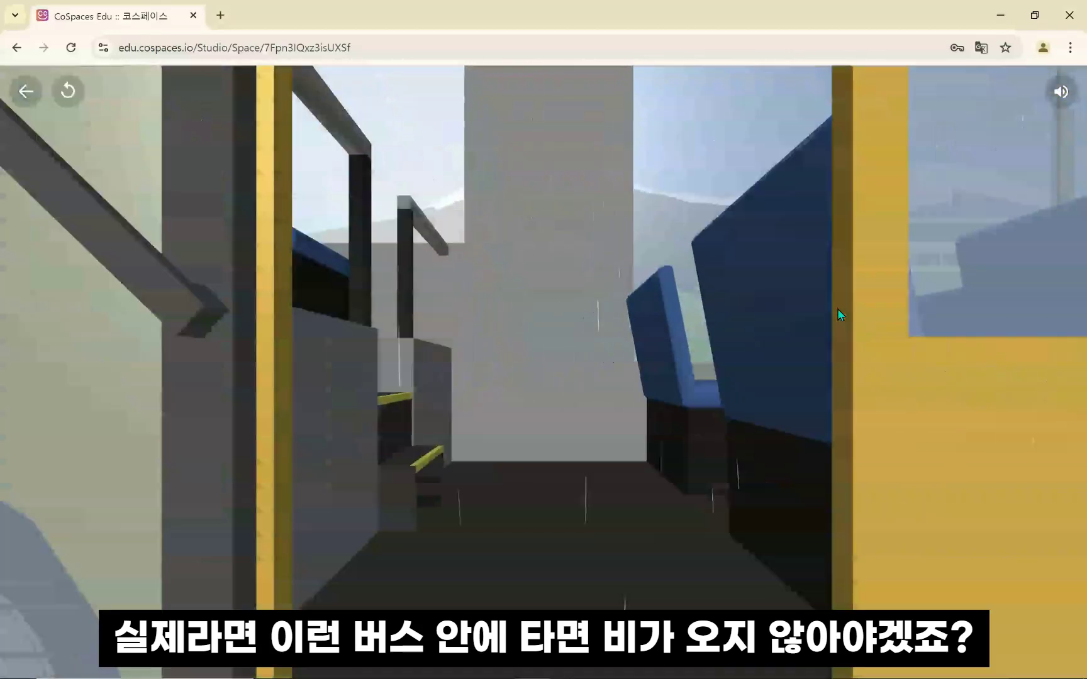
key(w)
drag(837, 308, 849, 352)
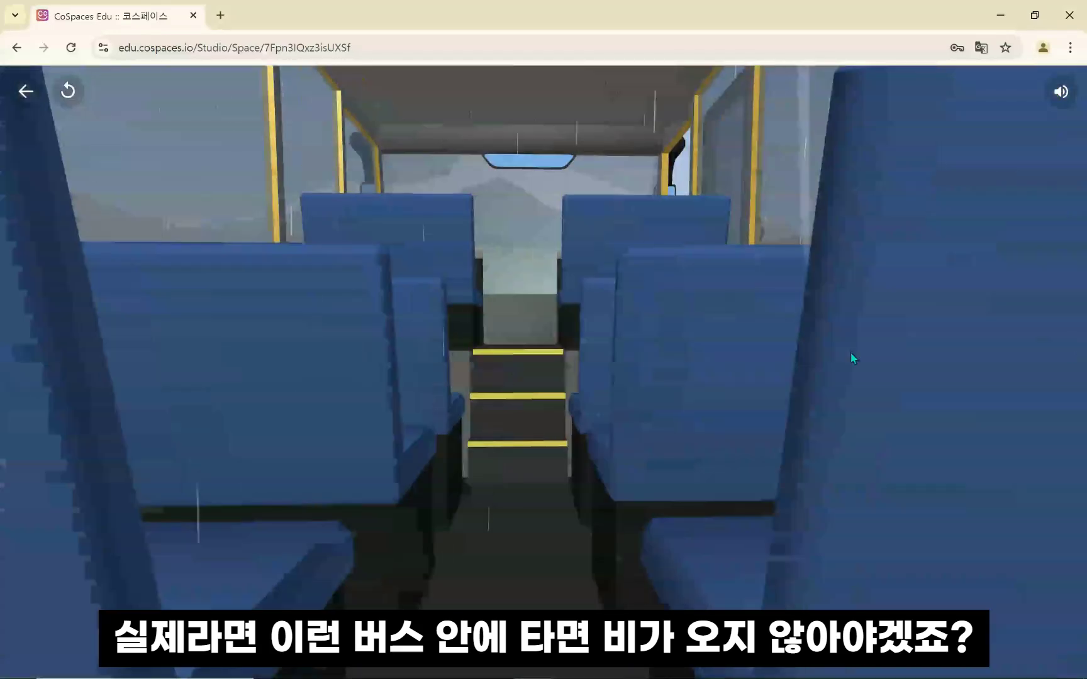
key(a)
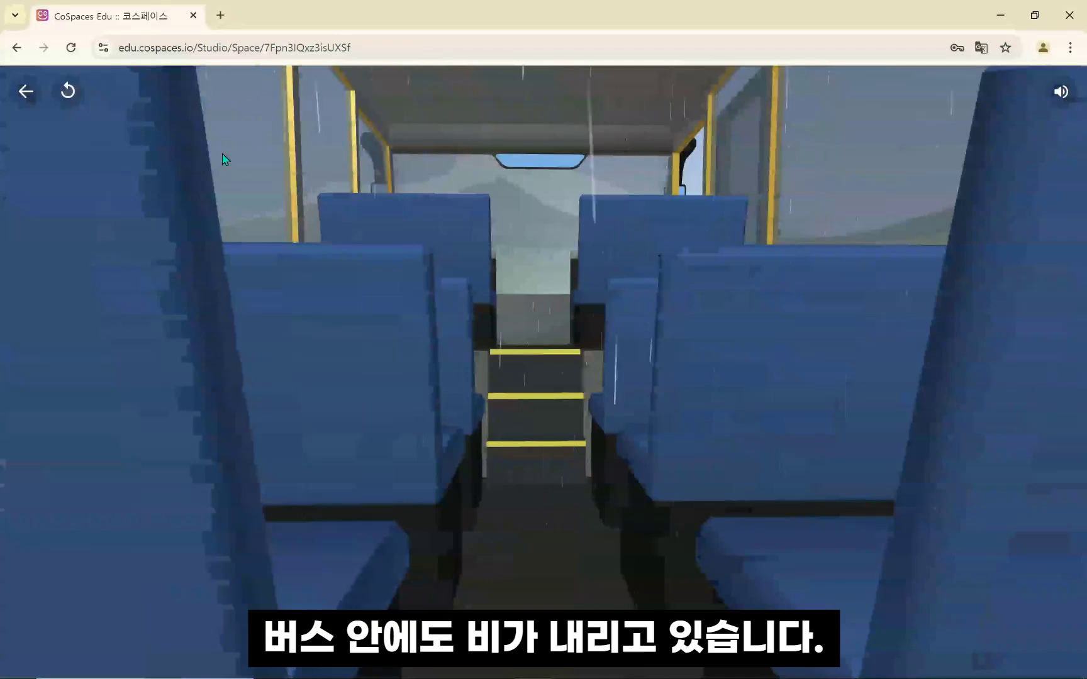
click(42, 99)
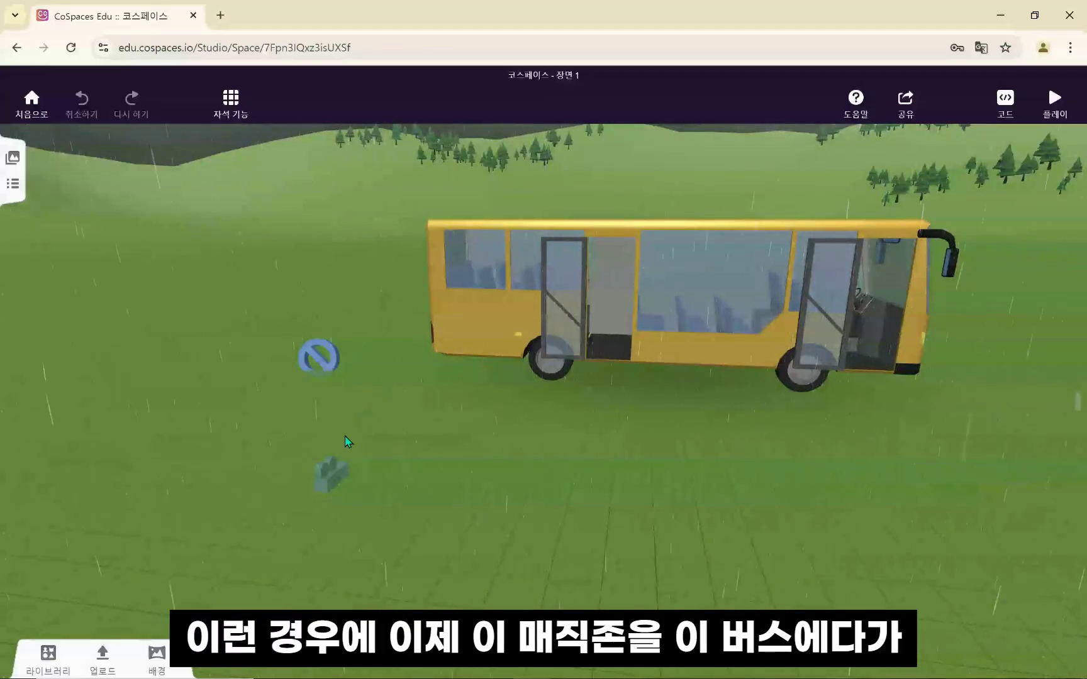
Step: Move the magic zone into the bus and stretch its length in both directions to span the whole vehicle
drag(329, 364, 650, 326)
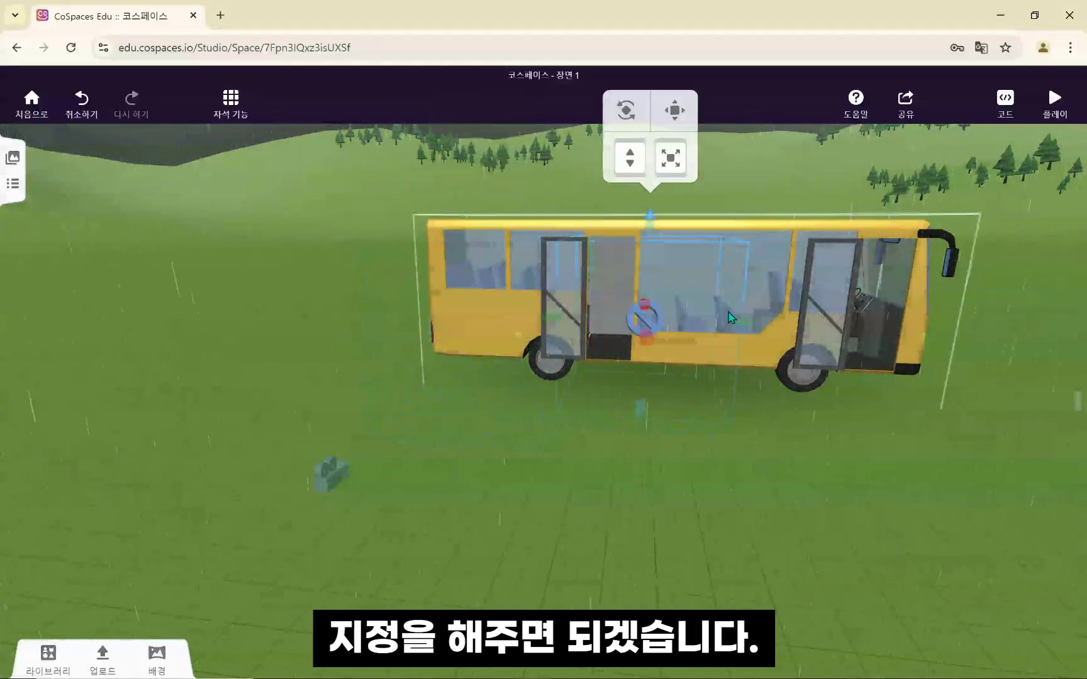
drag(743, 325, 904, 326)
click(551, 320)
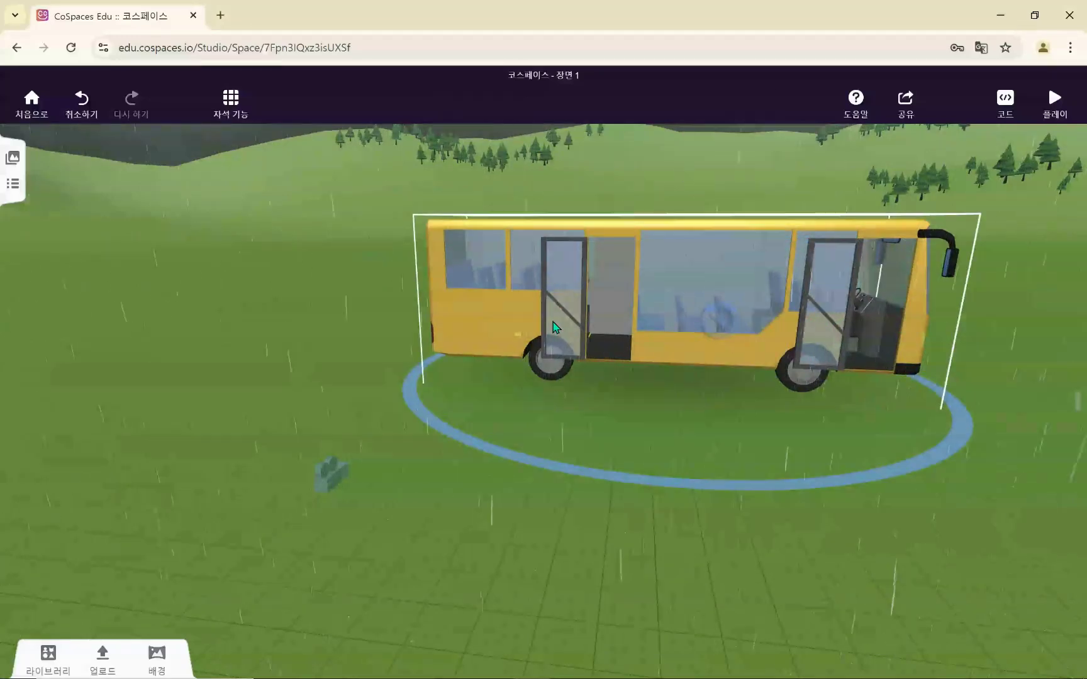
click(657, 377)
click(719, 322)
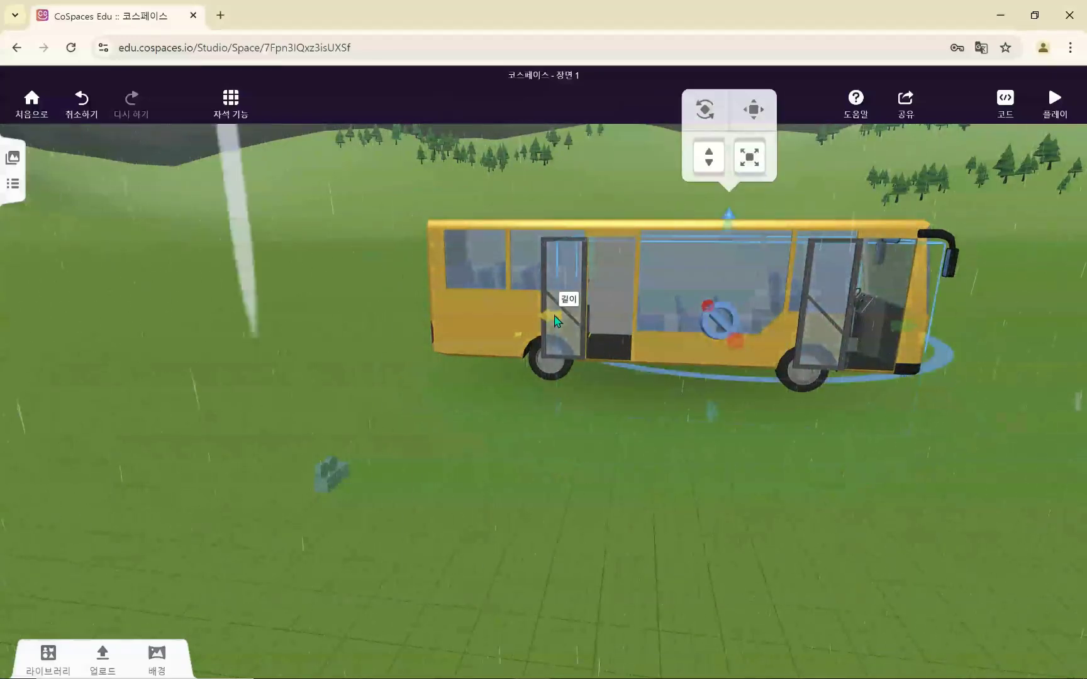
drag(554, 319, 410, 322)
Step: Shift the magic zone sideways so that it encloses the bus, checking the alignment from behind the vehicle
drag(257, 385, 797, 534)
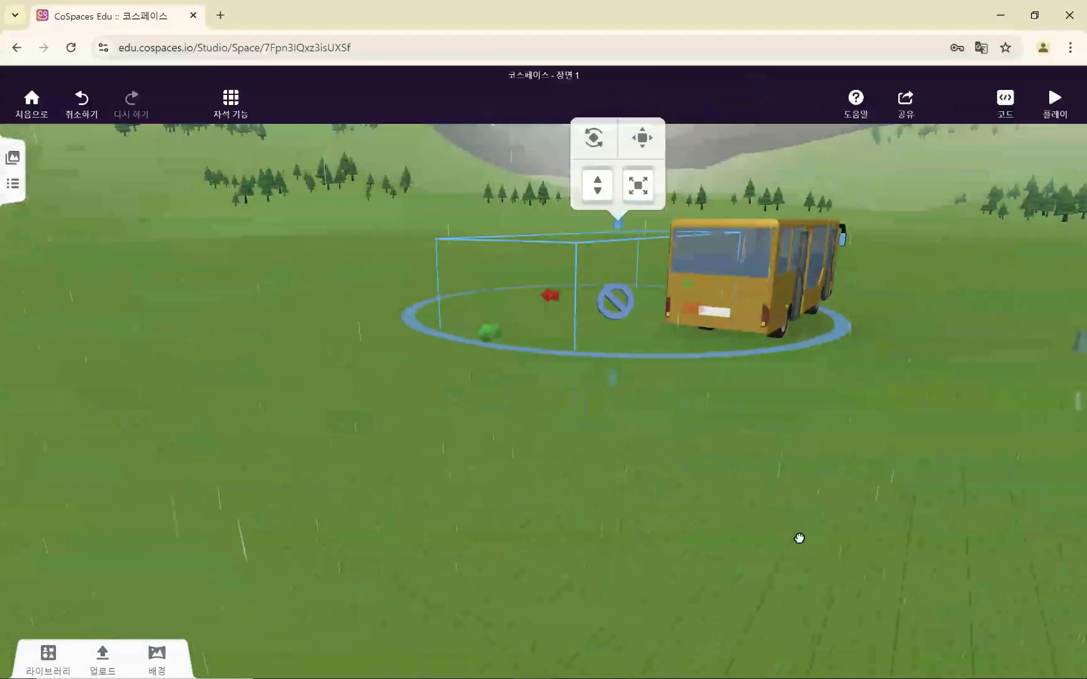
drag(582, 327, 631, 391)
drag(529, 325, 674, 286)
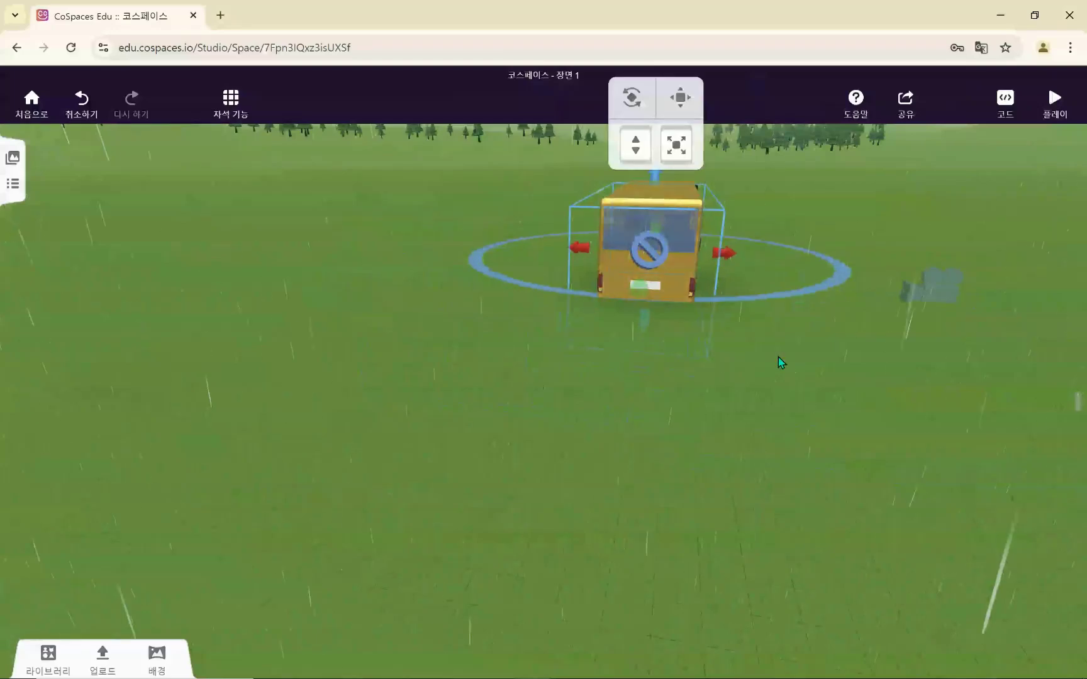
click(778, 357)
Step: Play the scene again and board the bus to check the rain inside the magic zone
click(1044, 120)
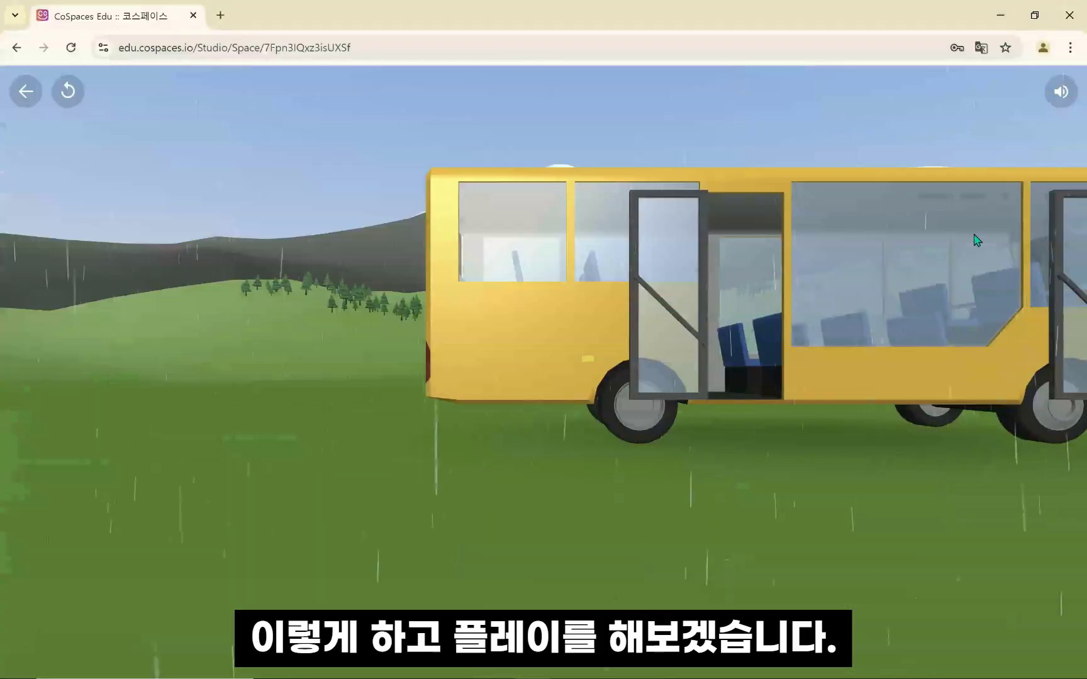
key(d)
drag(779, 436, 765, 457)
key(w)
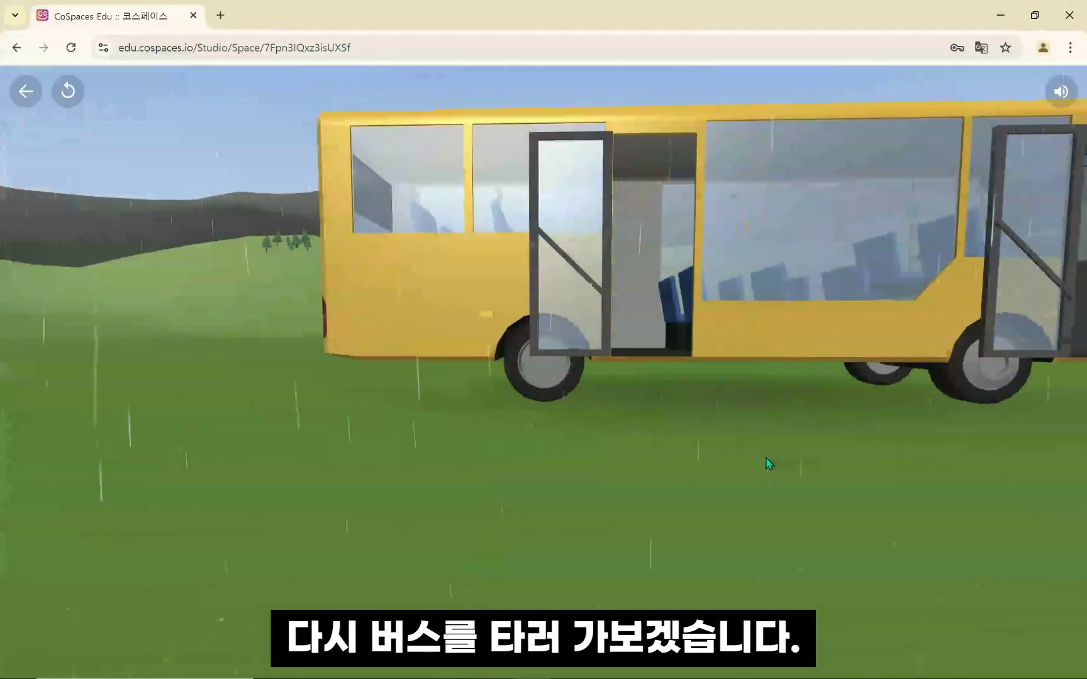
key(w)
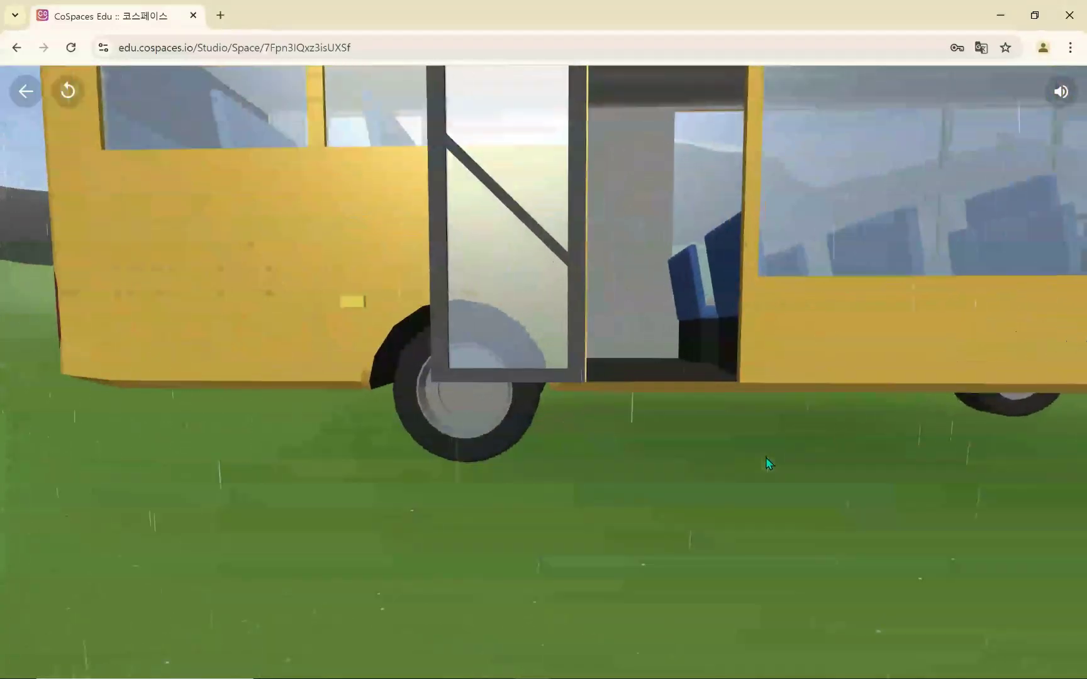
key(w)
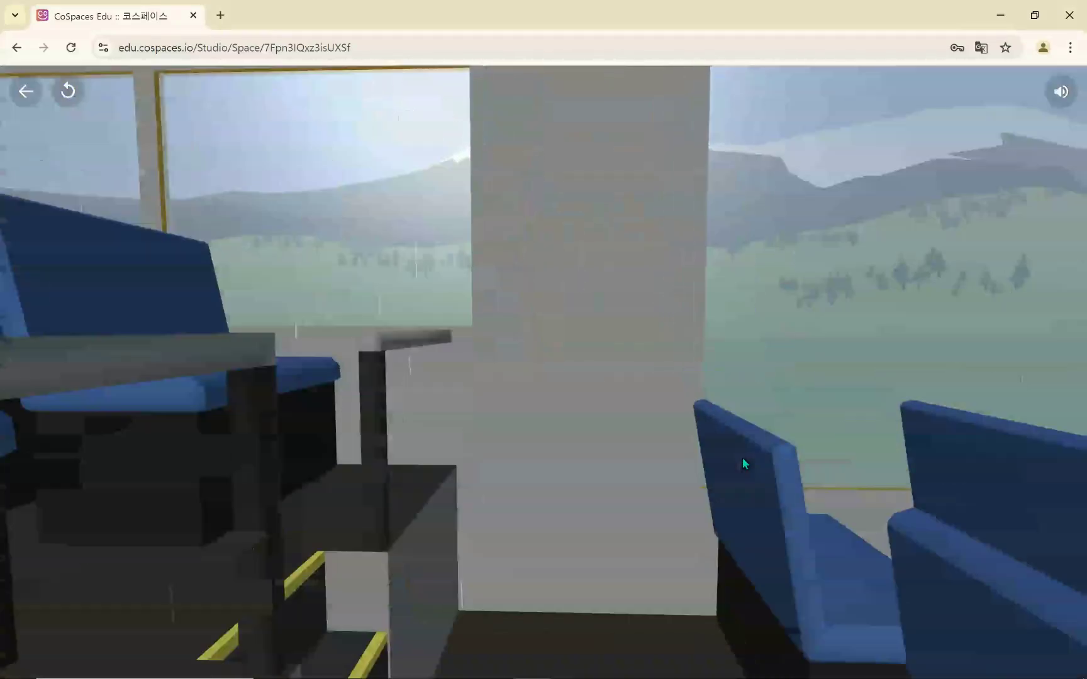
drag(742, 458, 1031, 461)
drag(866, 481, 821, 509)
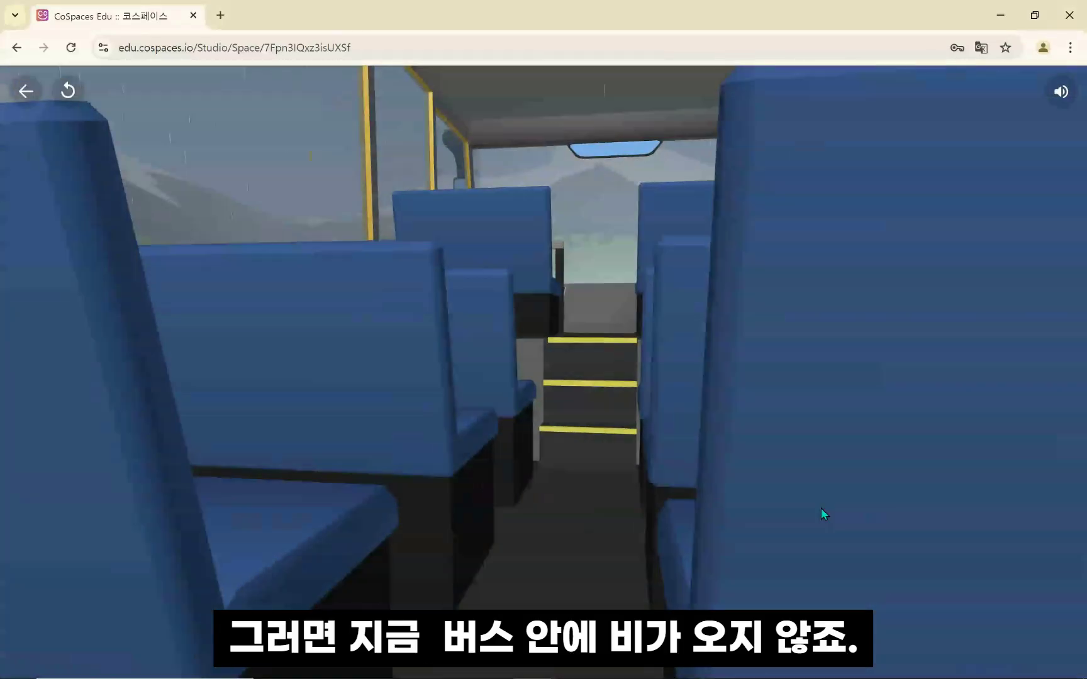
key(a)
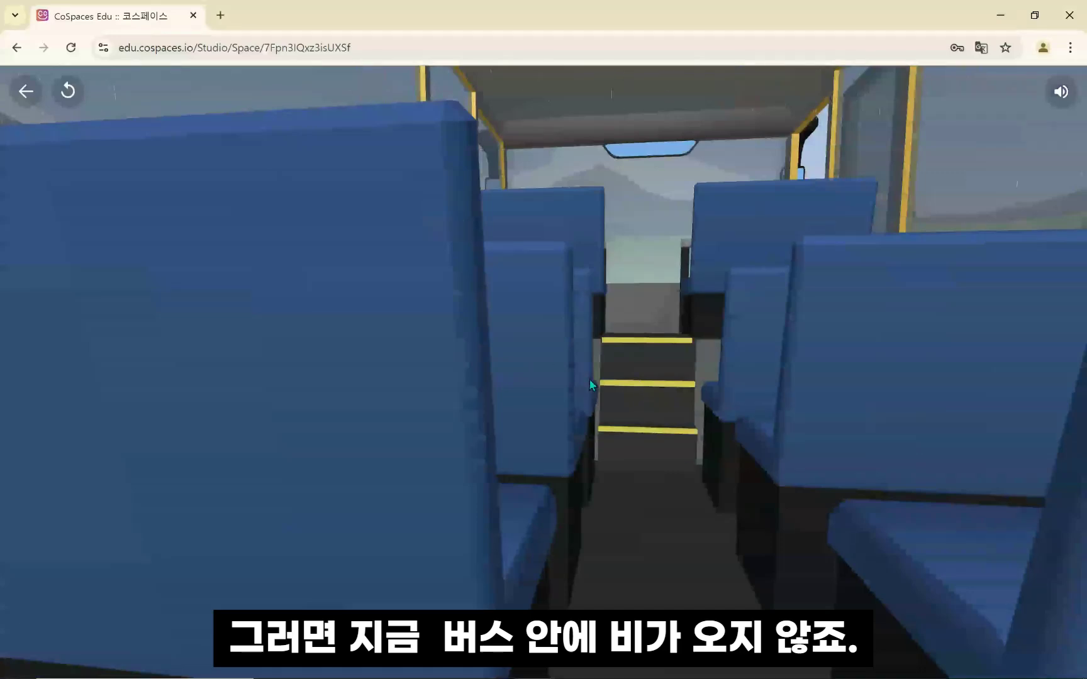
Step: Leave the bus in the playing scene, look at the rain around it, and return to editing
key(d)
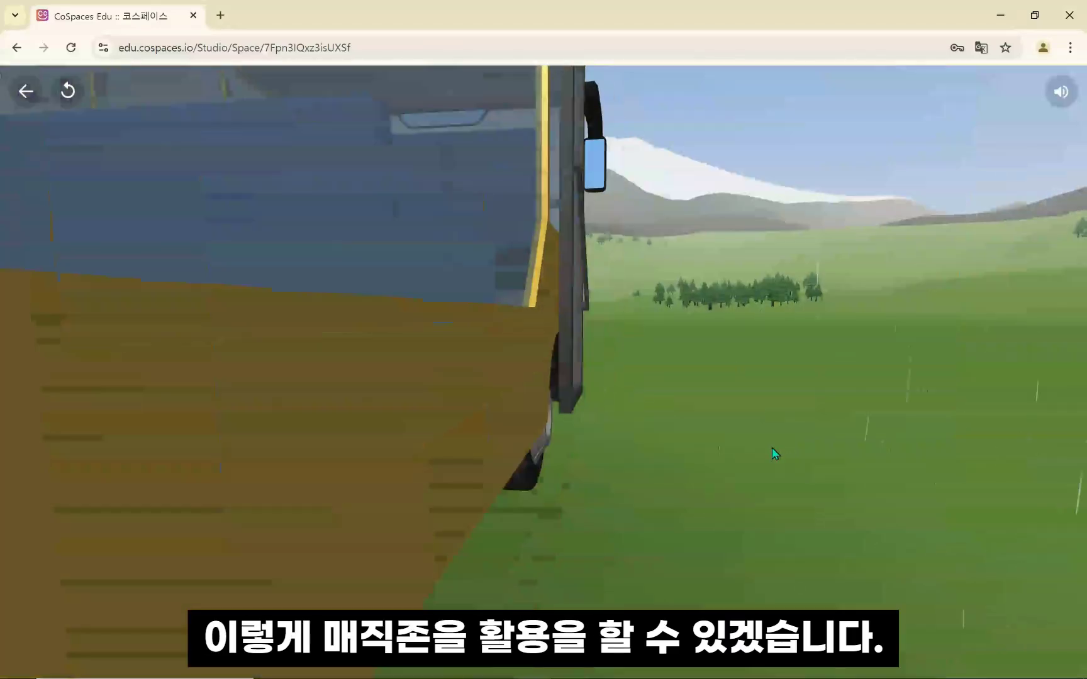
drag(774, 453, 553, 467)
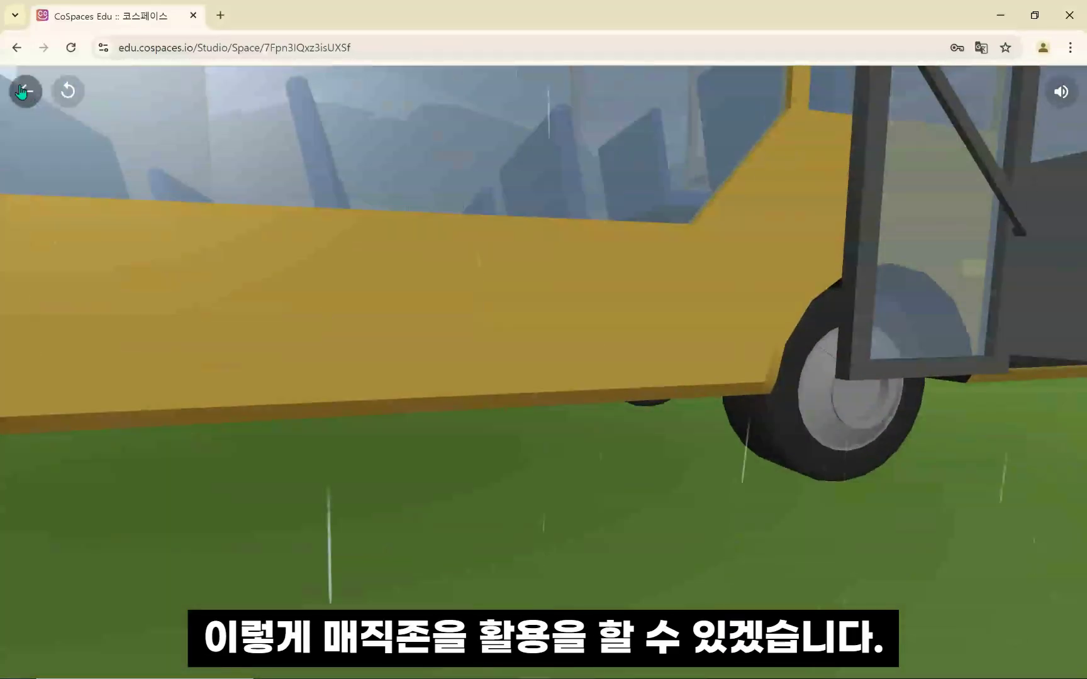
click(23, 91)
Step: Delete the bus from the rainy scene
click(674, 287)
drag(655, 288, 497, 323)
mouse_move(611, 444)
mouse_down()
mouse_move(485, 482)
mouse_move(687, 495)
mouse_move(626, 437)
mouse_up()
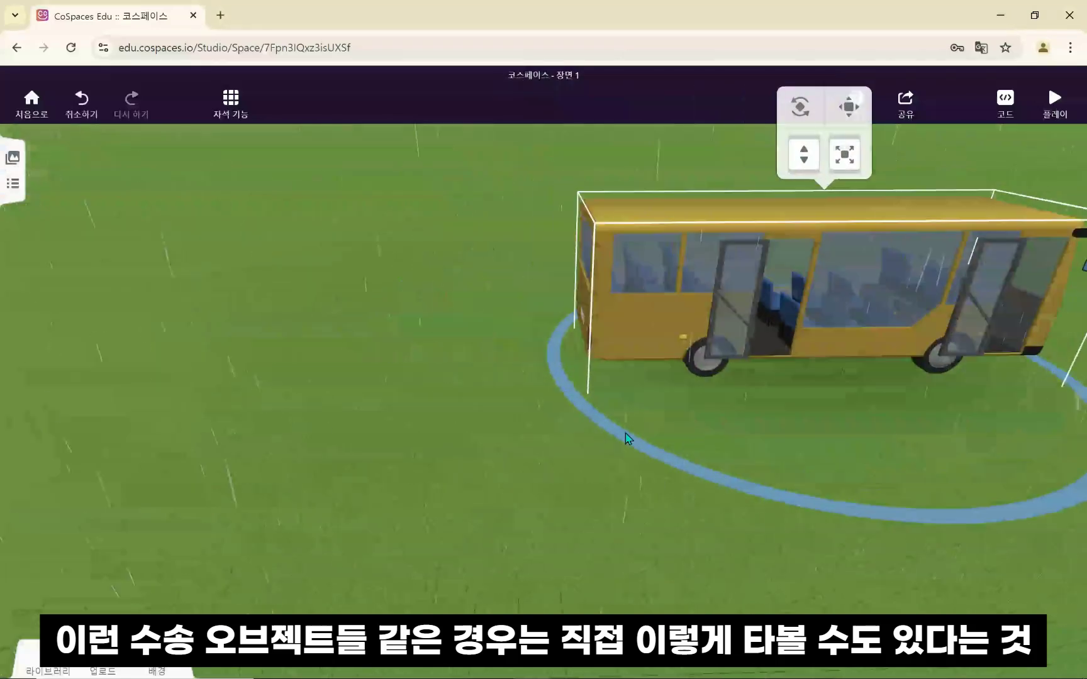
right_click(665, 313)
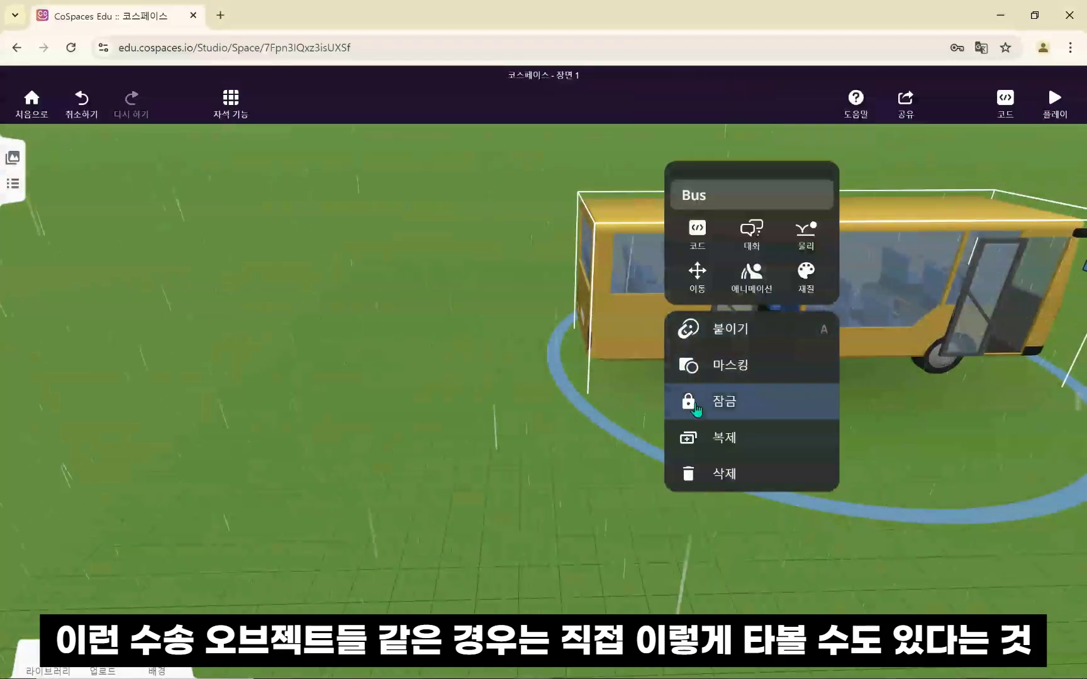
click(588, 459)
right_click(662, 300)
click(749, 472)
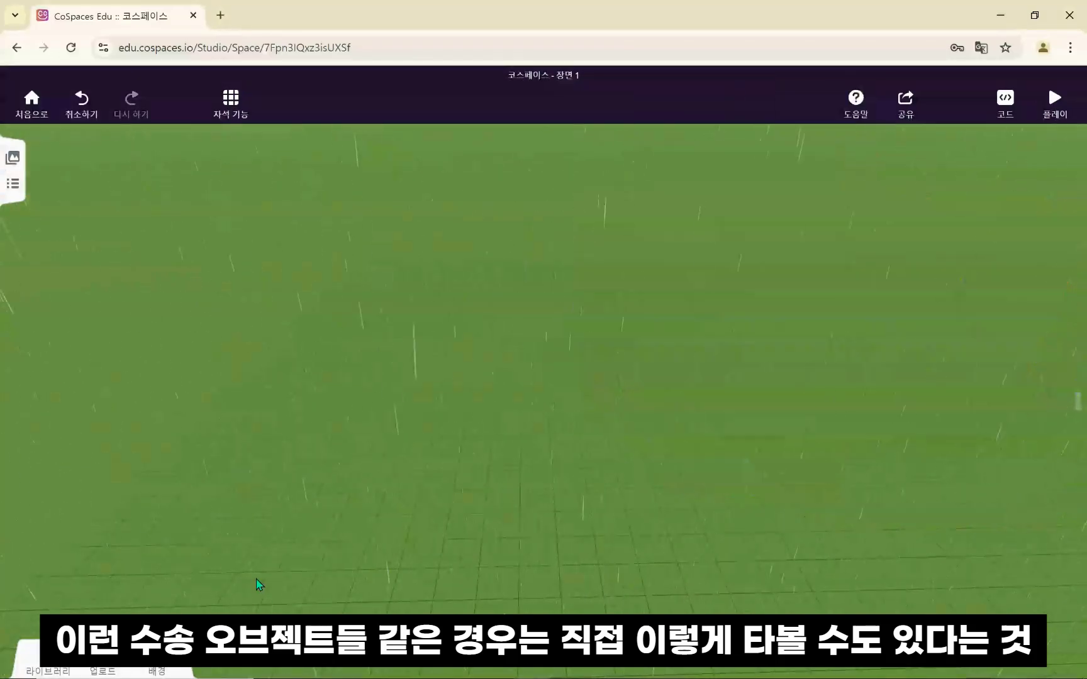
Step: Browse the transport and housing objects in the library
click(48, 661)
click(122, 605)
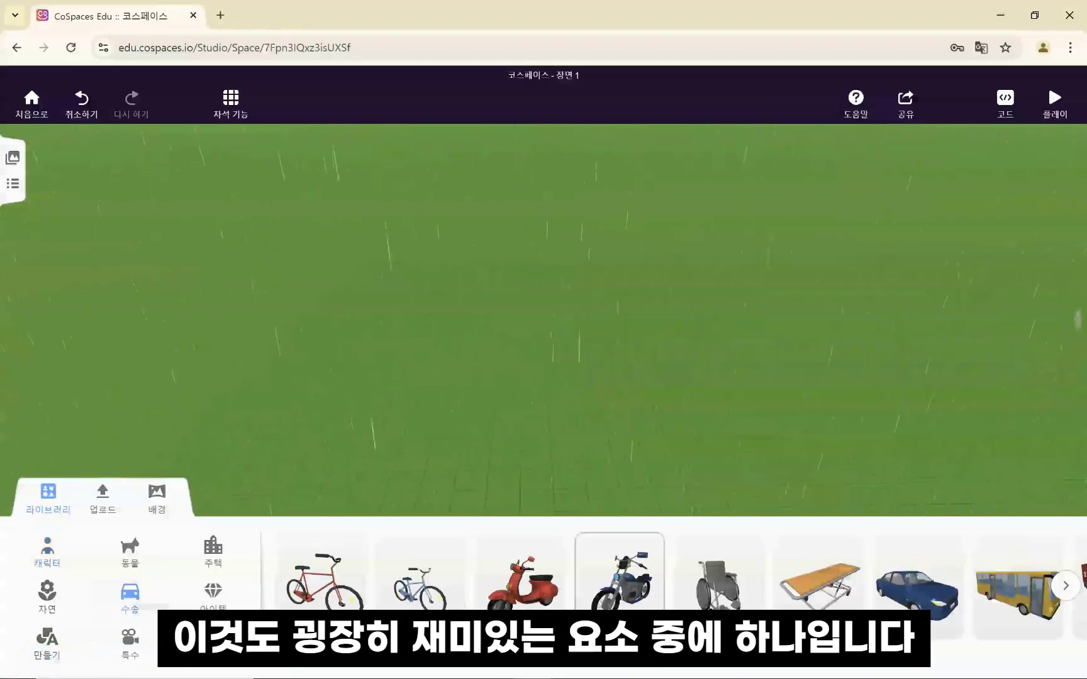
click(1064, 586)
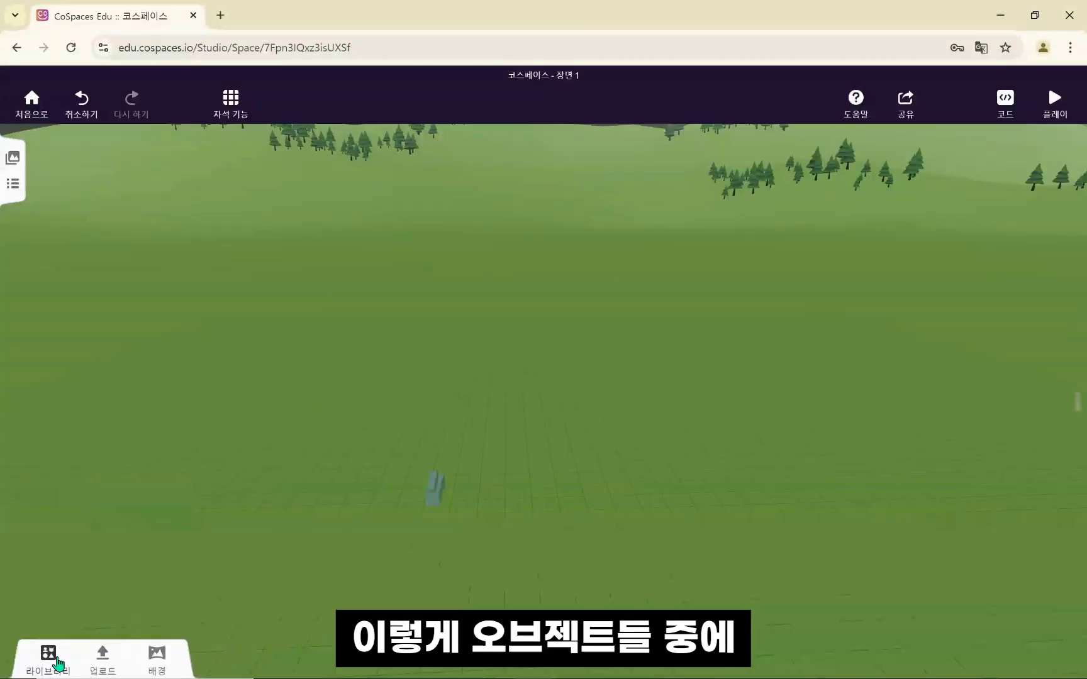
click(48, 660)
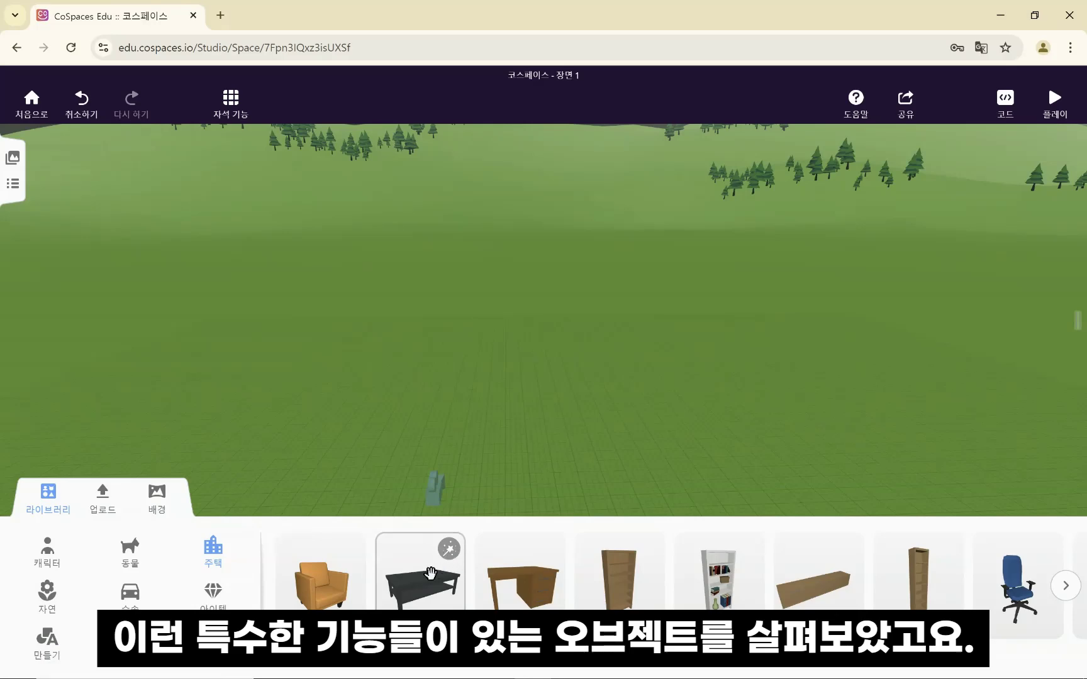
click(449, 493)
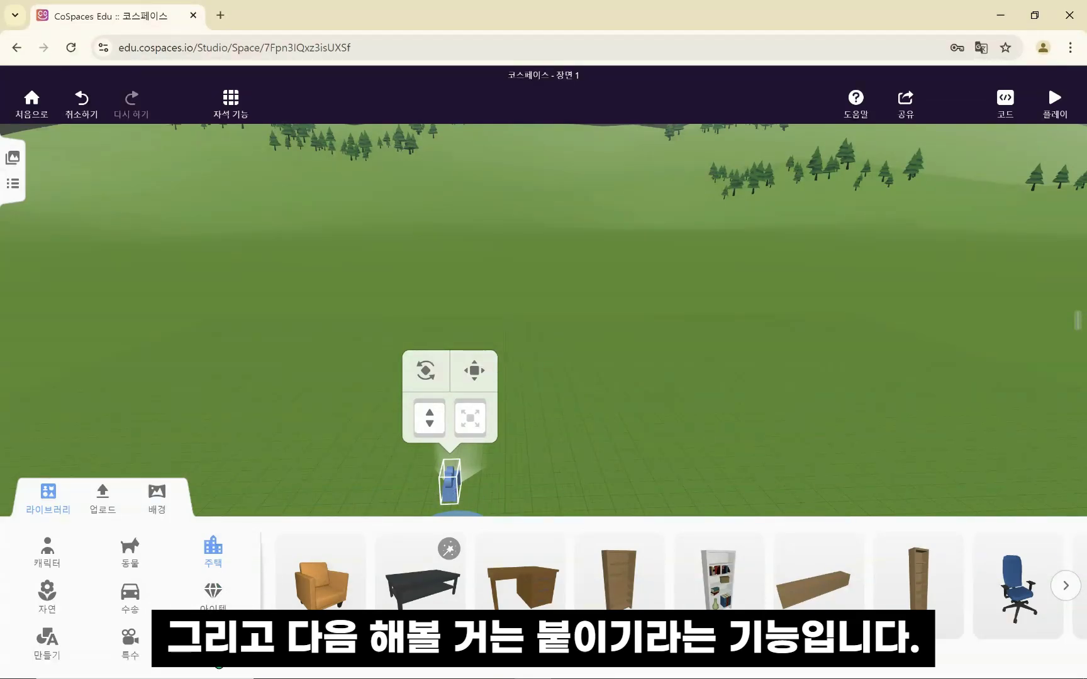
Step: Search the library for EARTH and place the Earth object on the ground behind the camera
click(215, 650)
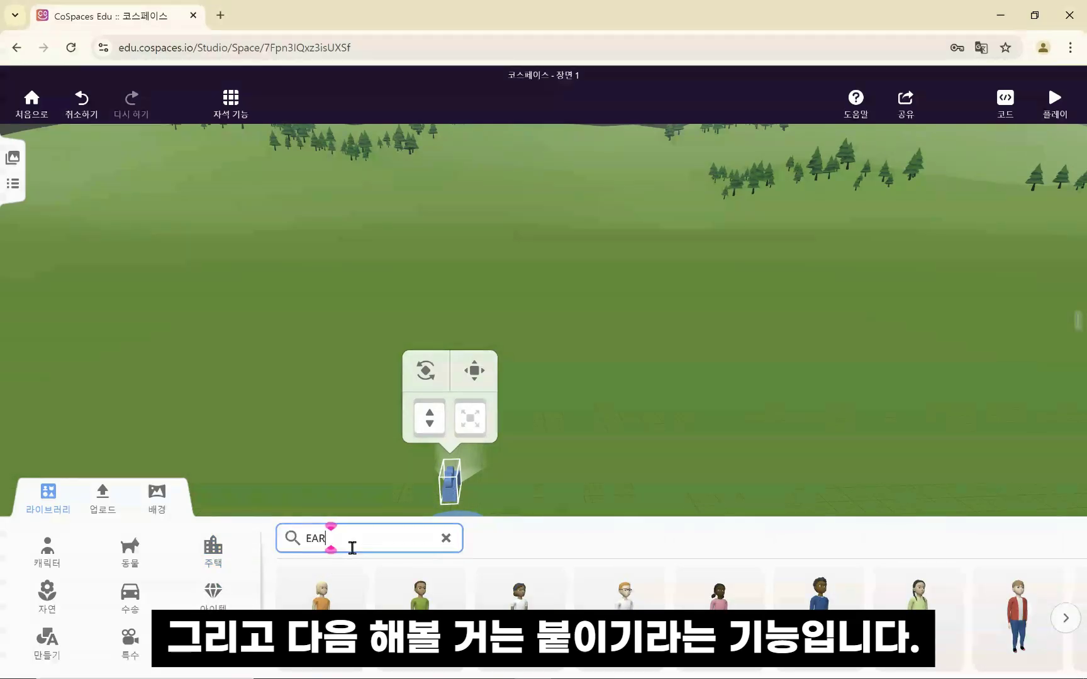
drag(345, 584, 379, 437)
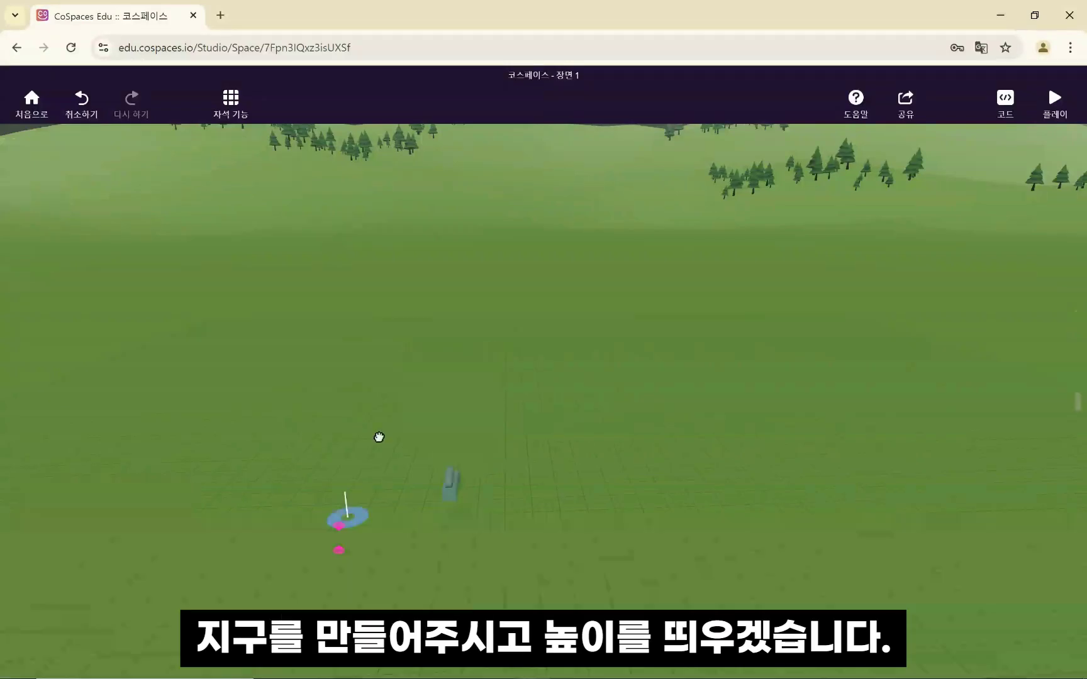
drag(460, 409, 463, 412)
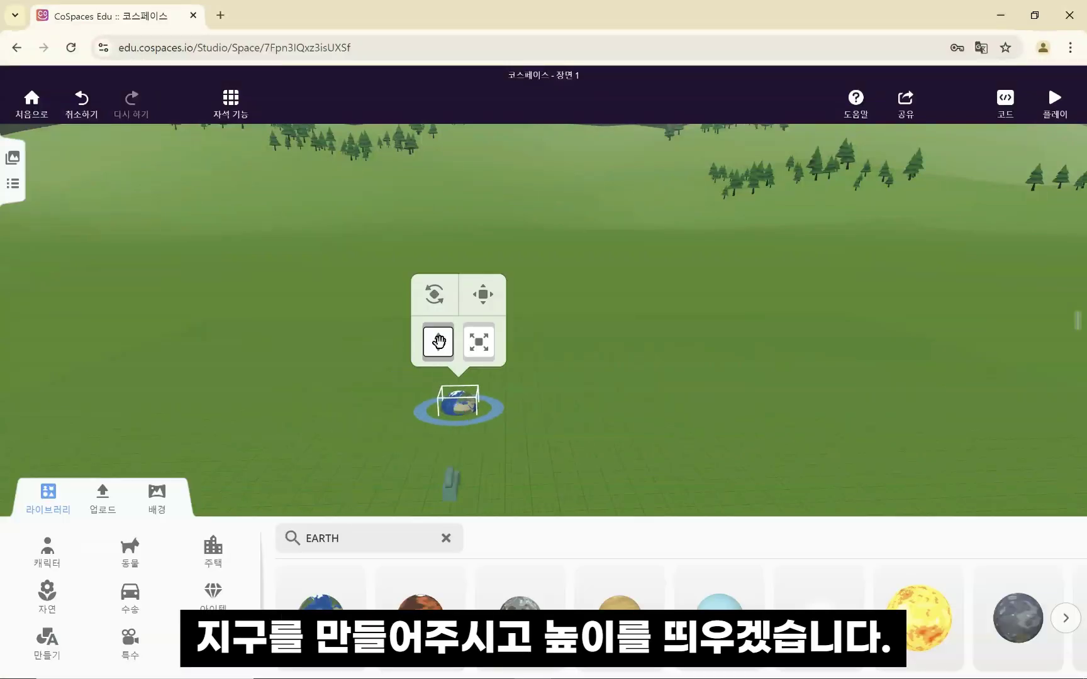
Step: Enlarge the Earth and raise it so that it floats above the ground
drag(439, 341, 643, 205)
drag(476, 340, 498, 356)
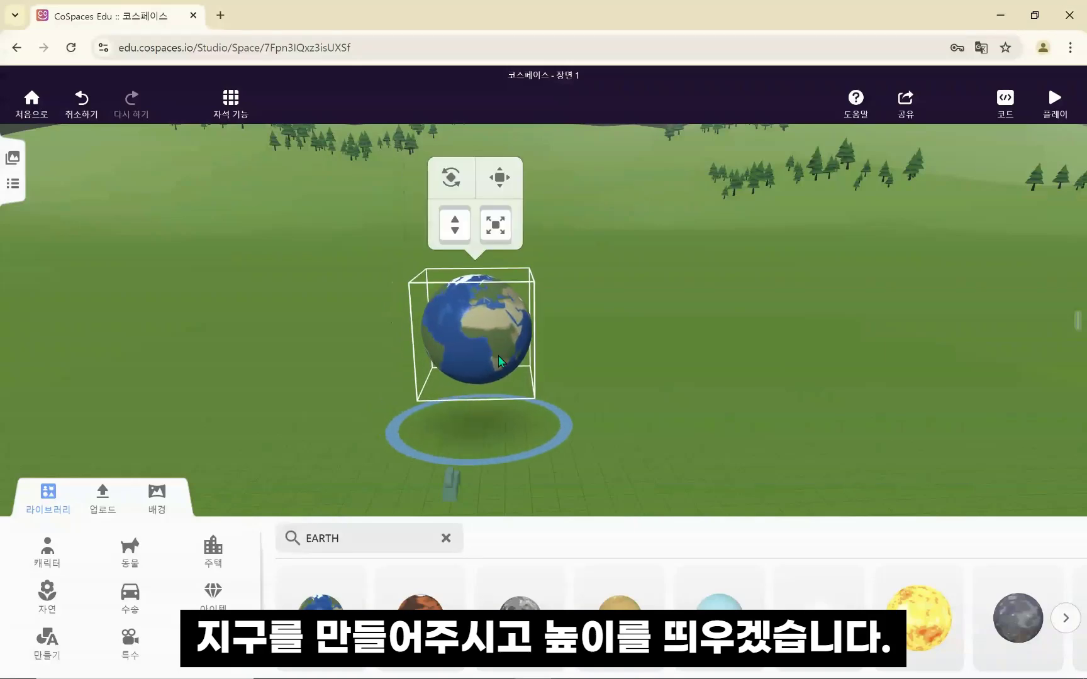
click(610, 409)
Step: Add three characters beside the Earth: the boy in green, the girl in the white top and the blonde girl in orange
click(62, 559)
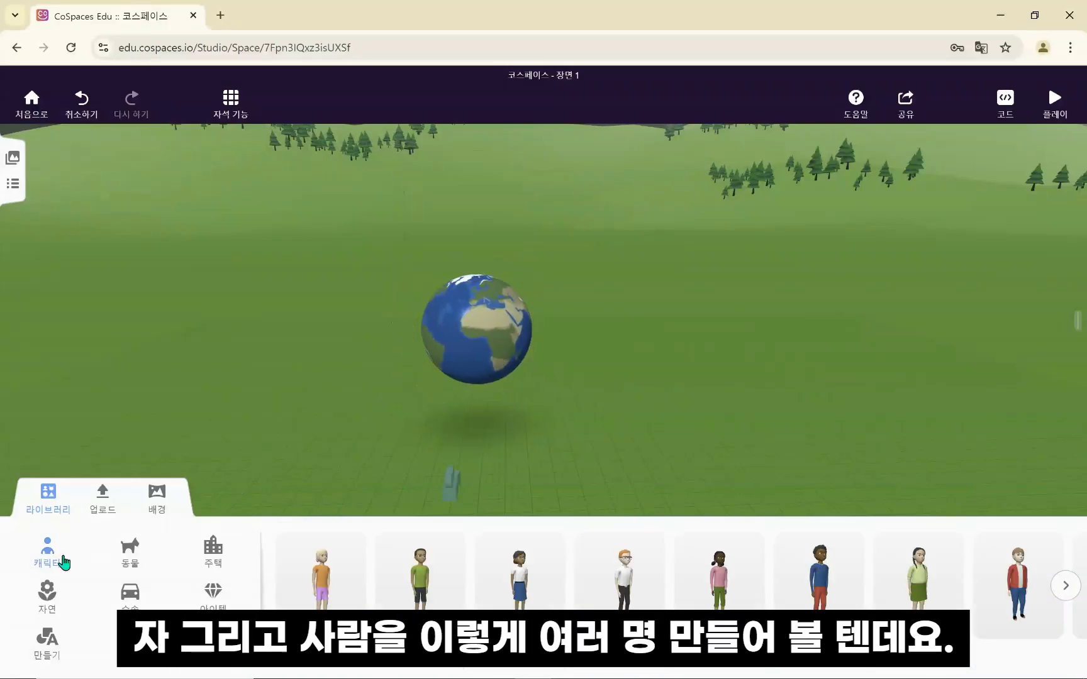
drag(408, 587, 387, 487)
drag(359, 434, 360, 432)
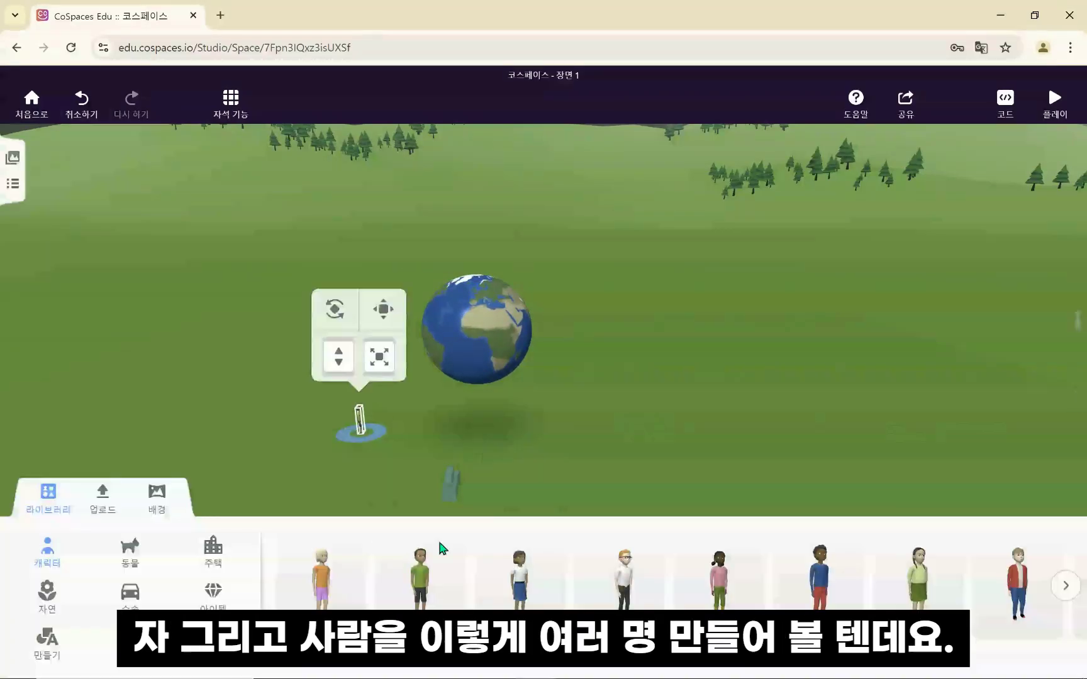
drag(521, 576, 302, 434)
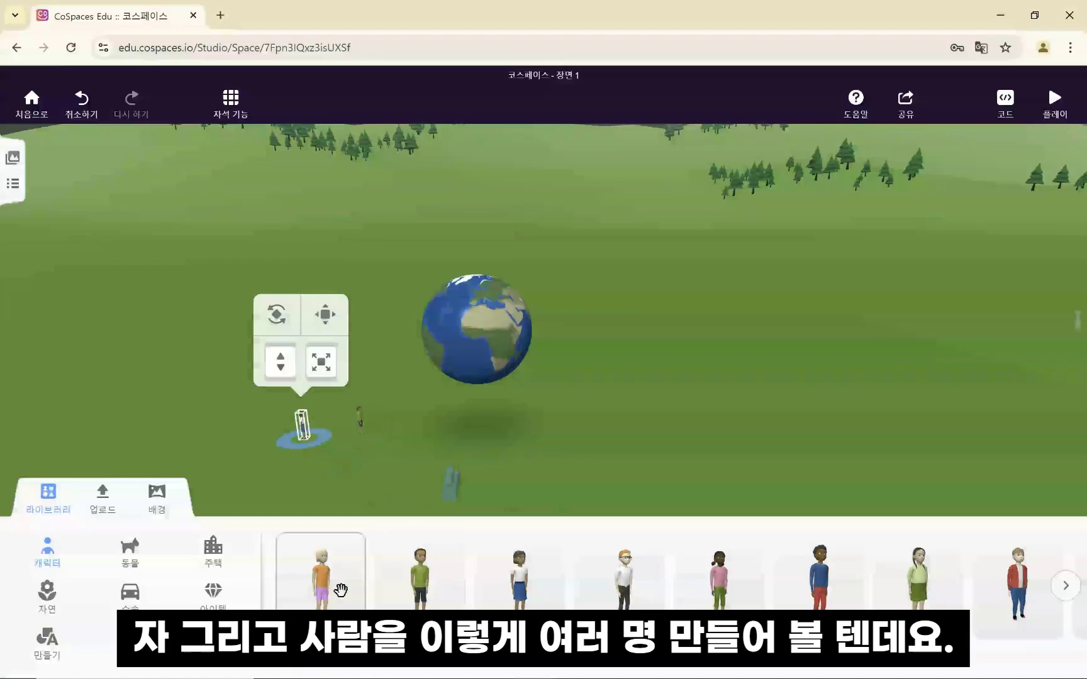
drag(341, 589, 351, 479)
click(456, 429)
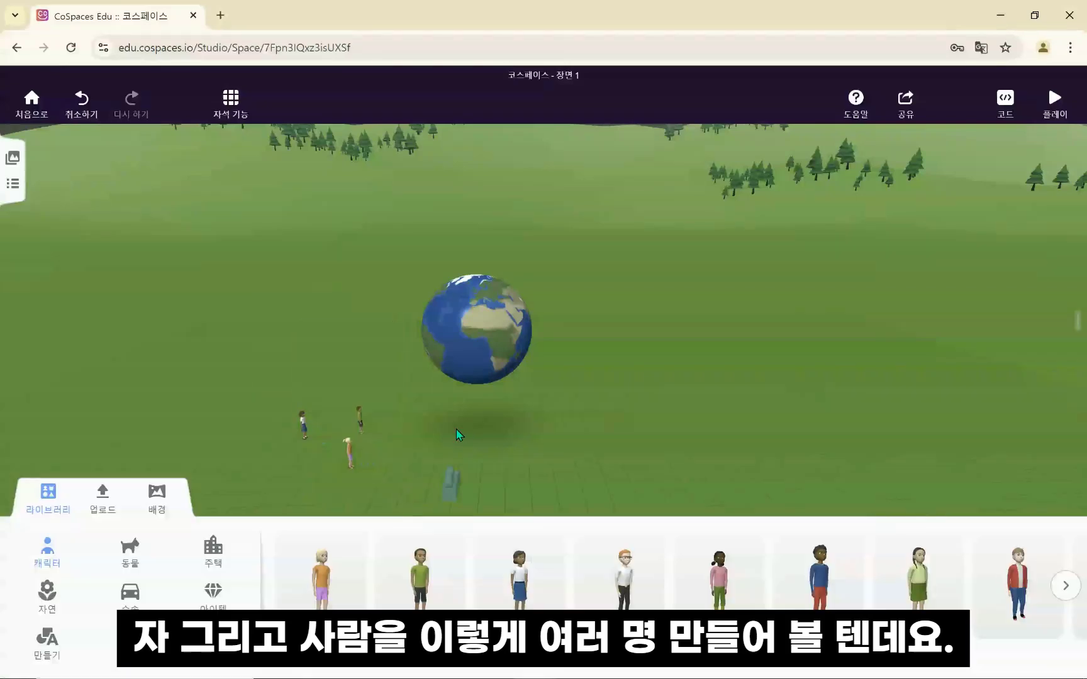
Step: Lift the boy in green off the ground and move him towards the floating Earth
drag(456, 429, 383, 443)
scroll(391, 452, up, 3)
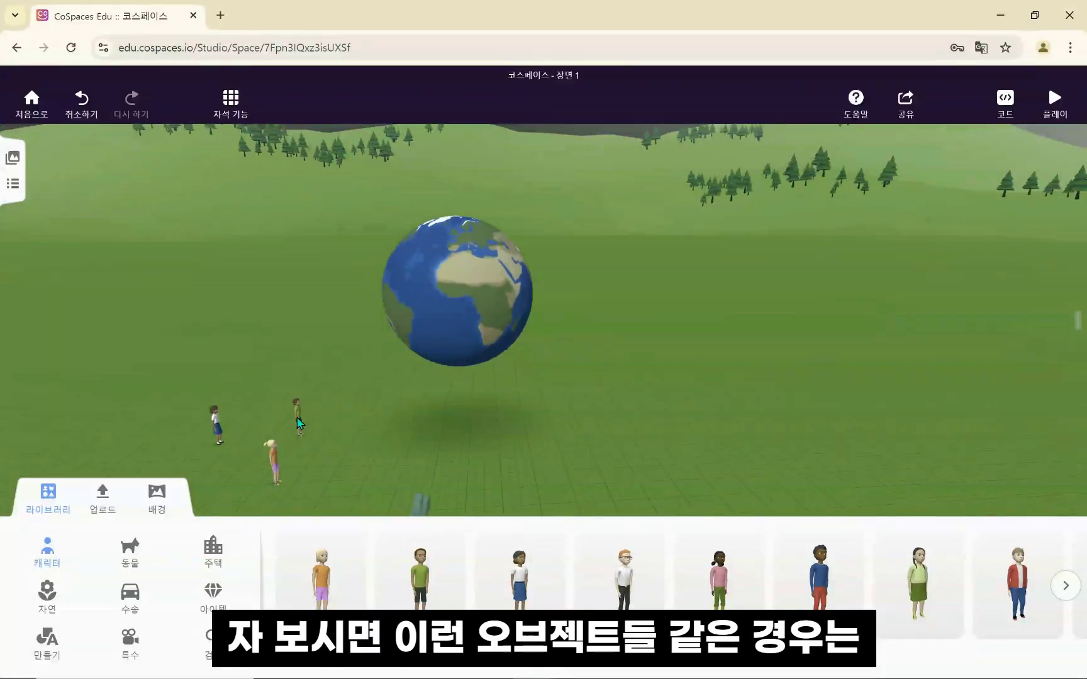
click(307, 391)
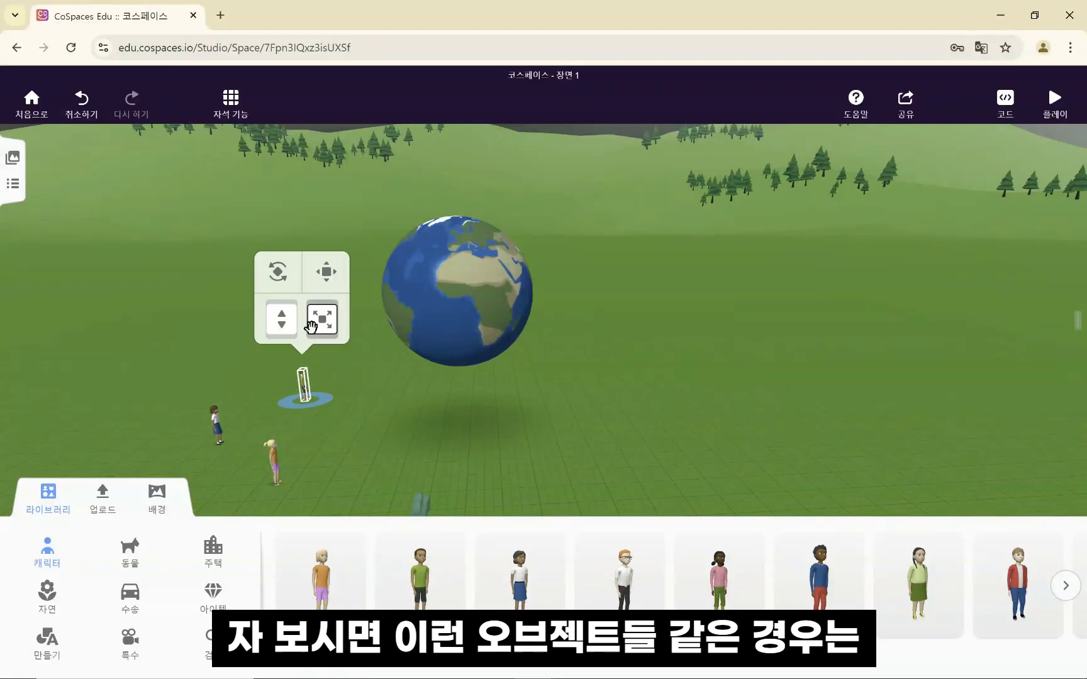
drag(280, 315, 279, 316)
drag(282, 260, 317, 331)
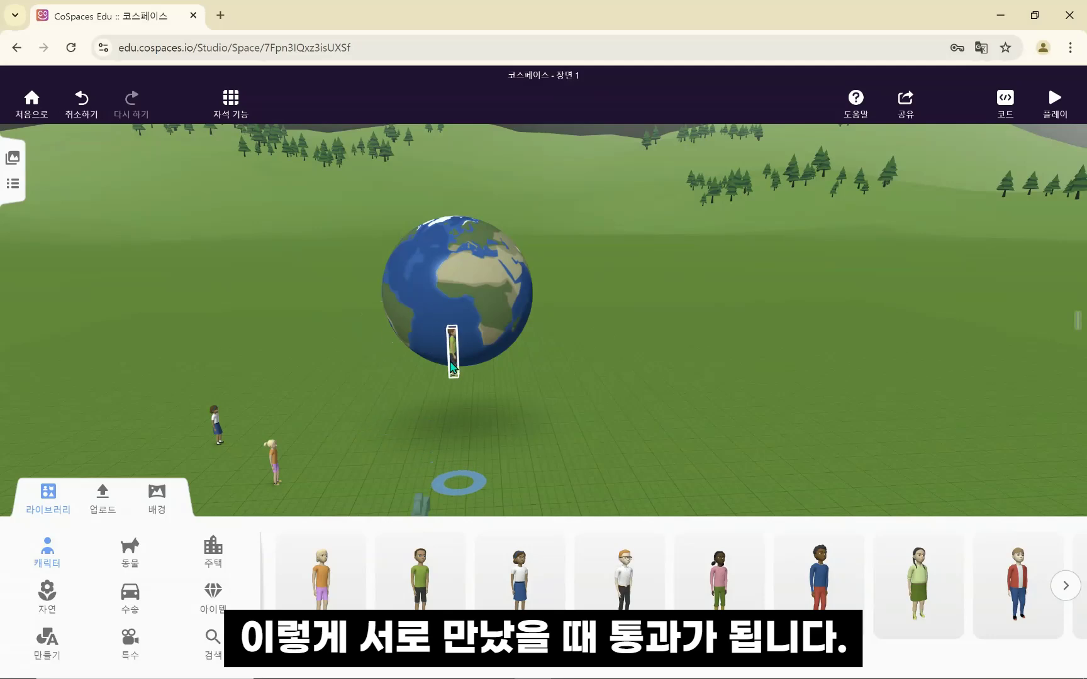
Step: Move the boy in green into the Earth, play the scene to check how they overlap, and return to editing
drag(451, 366, 459, 341)
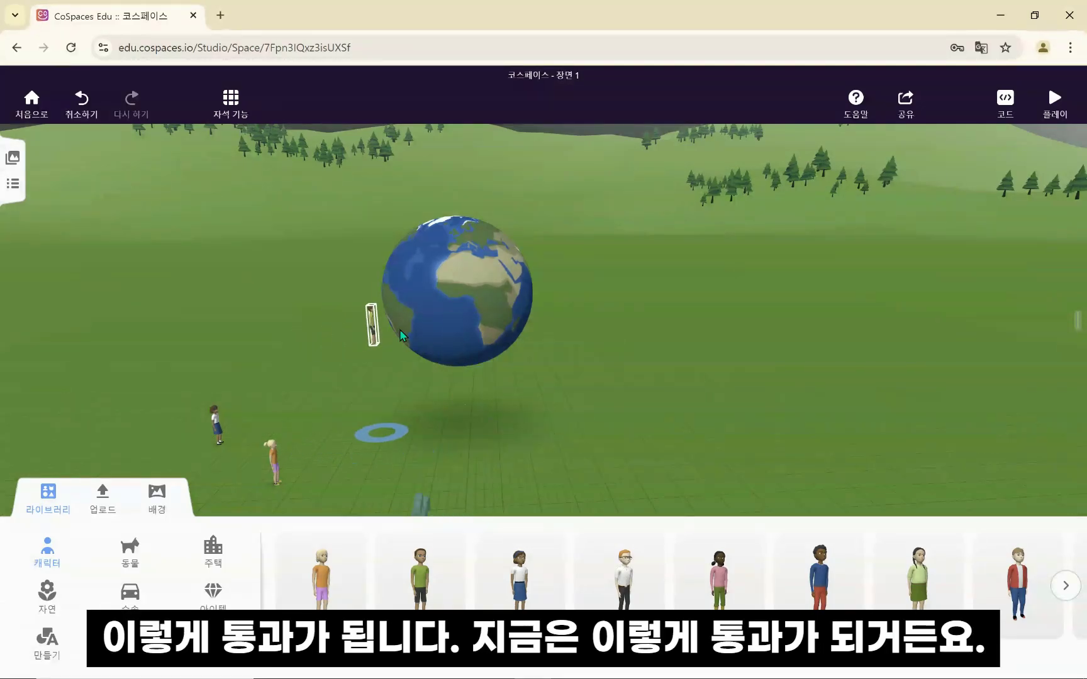
mouse_move(442, 355)
mouse_down()
mouse_move(436, 349)
mouse_move(450, 345)
mouse_up()
click(450, 345)
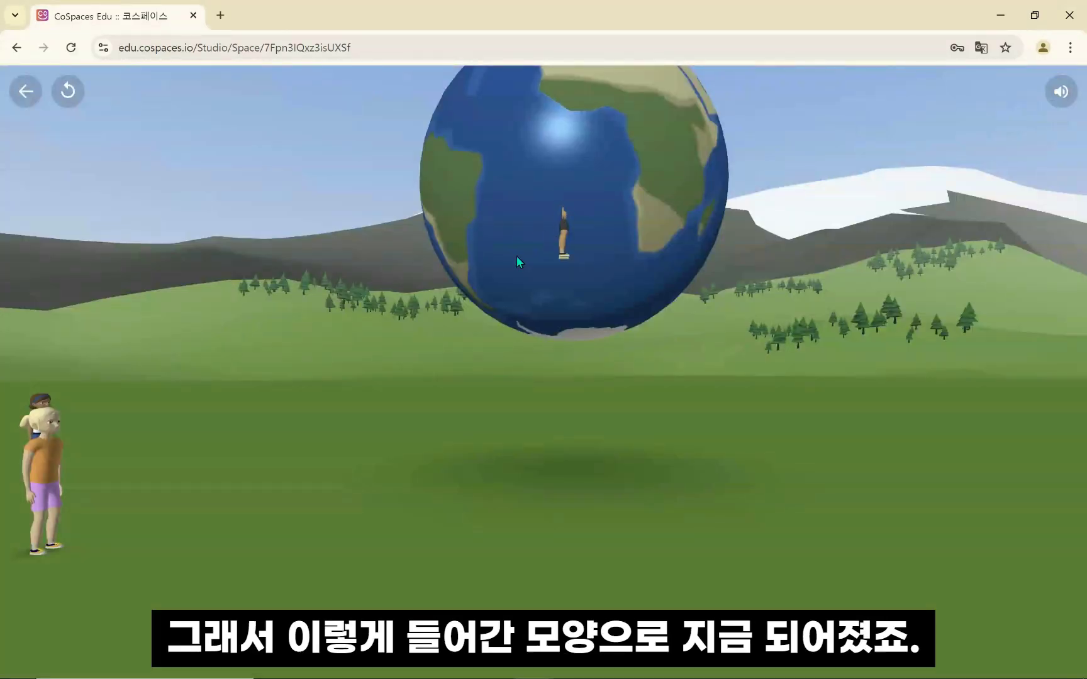
click(19, 97)
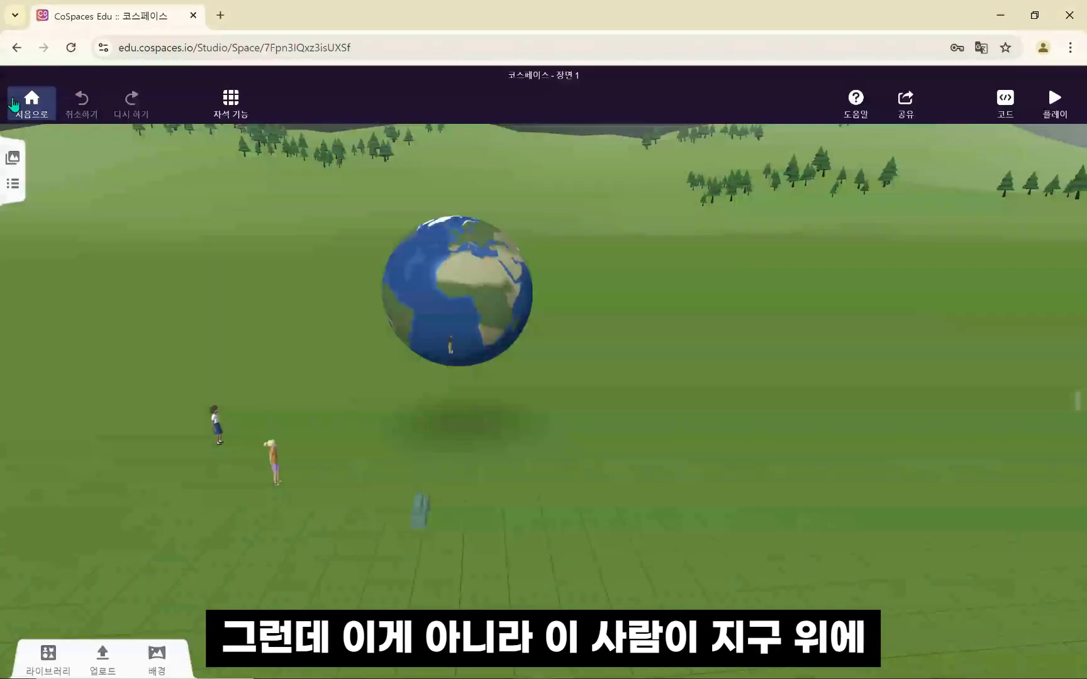
Step: Pull the boy in green out of the Earth, bring the Earth slightly forward, and place the boy clear of it
click(449, 334)
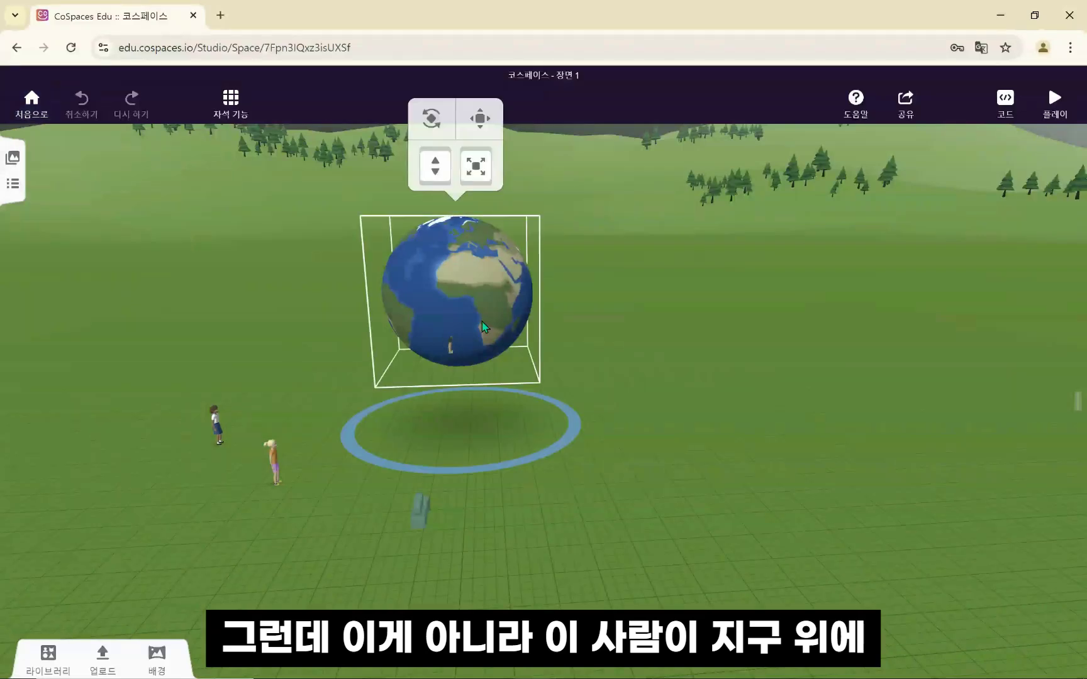
drag(450, 335, 412, 392)
click(460, 300)
drag(460, 300, 458, 313)
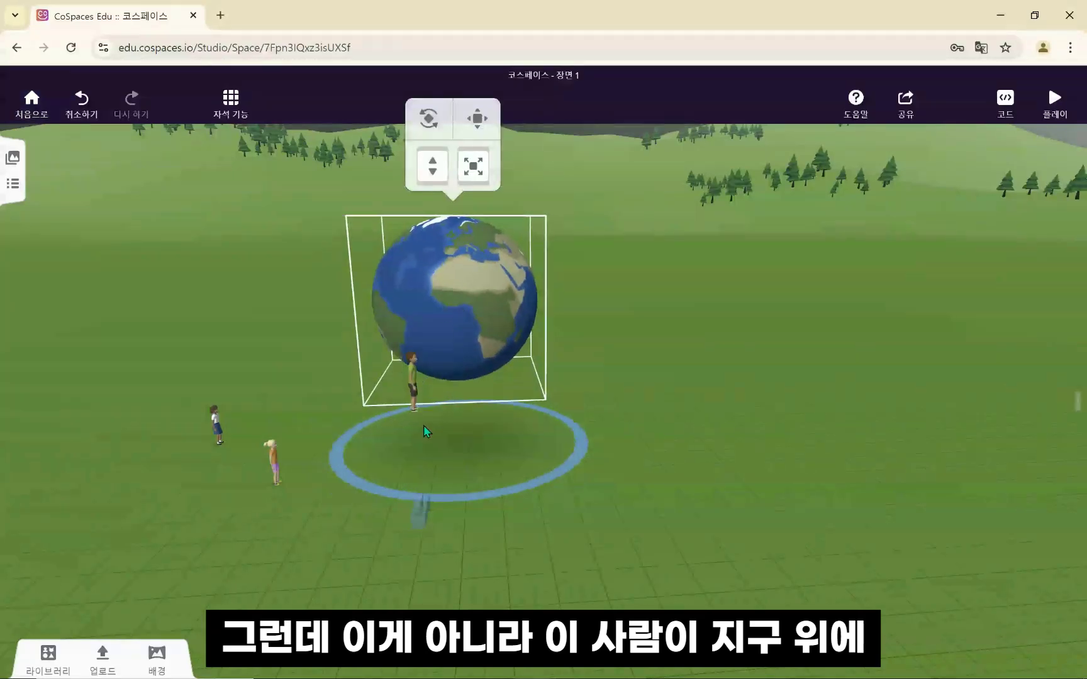
drag(417, 389, 305, 379)
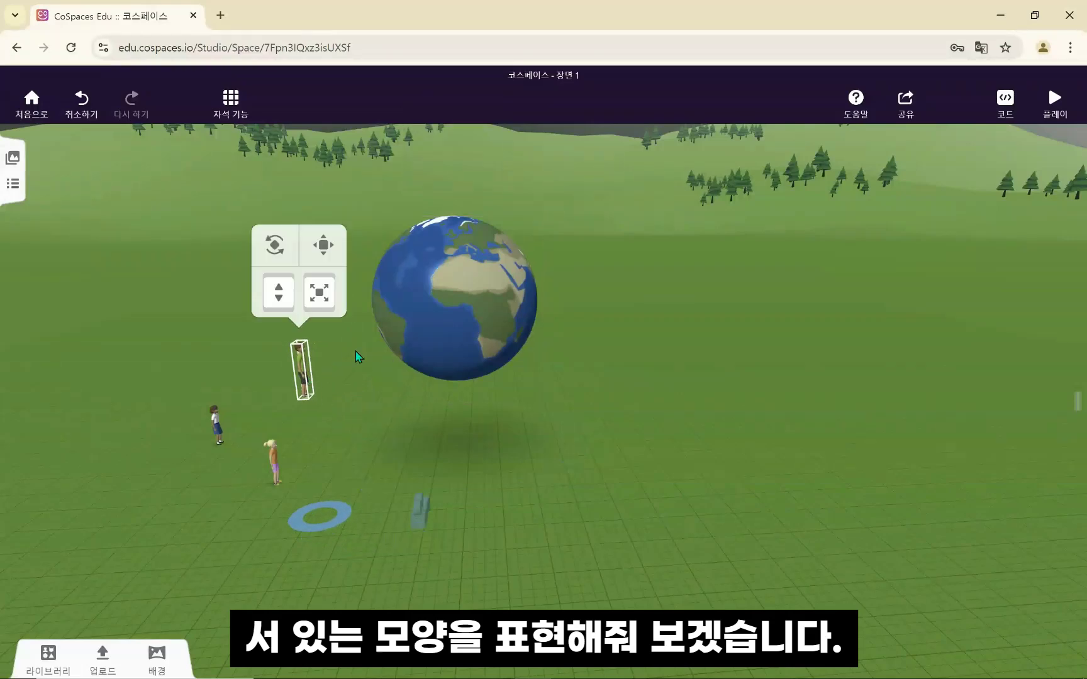
click(407, 420)
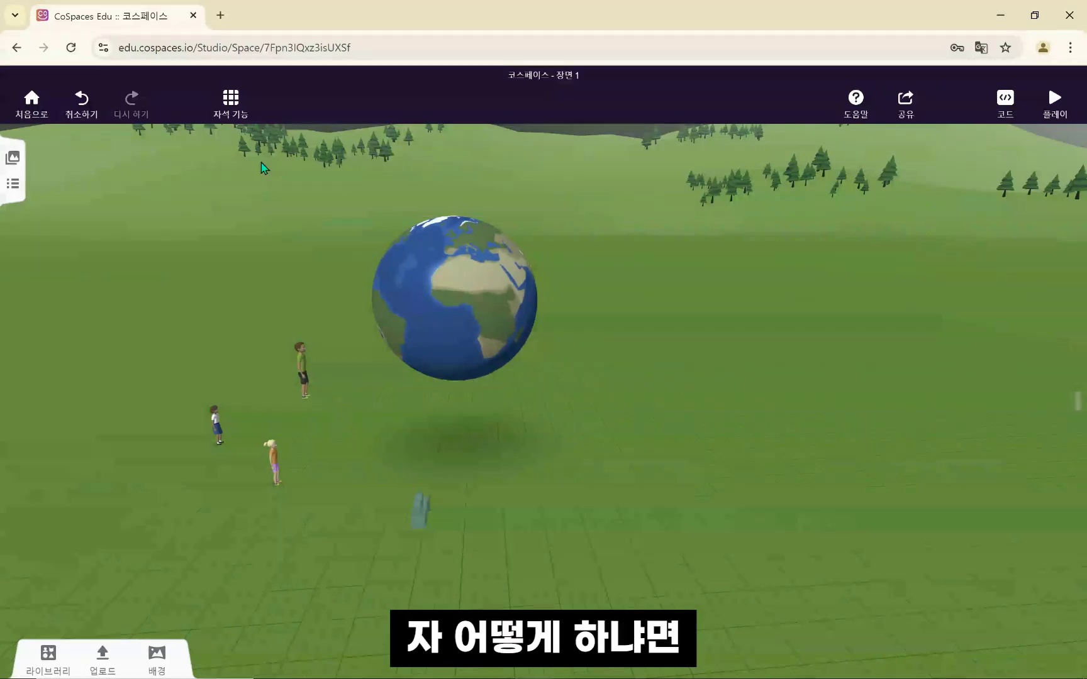
Step: Turn on snapping to items (아이템에 붙이기) and attach the boy in green to the side of the Earth
click(227, 117)
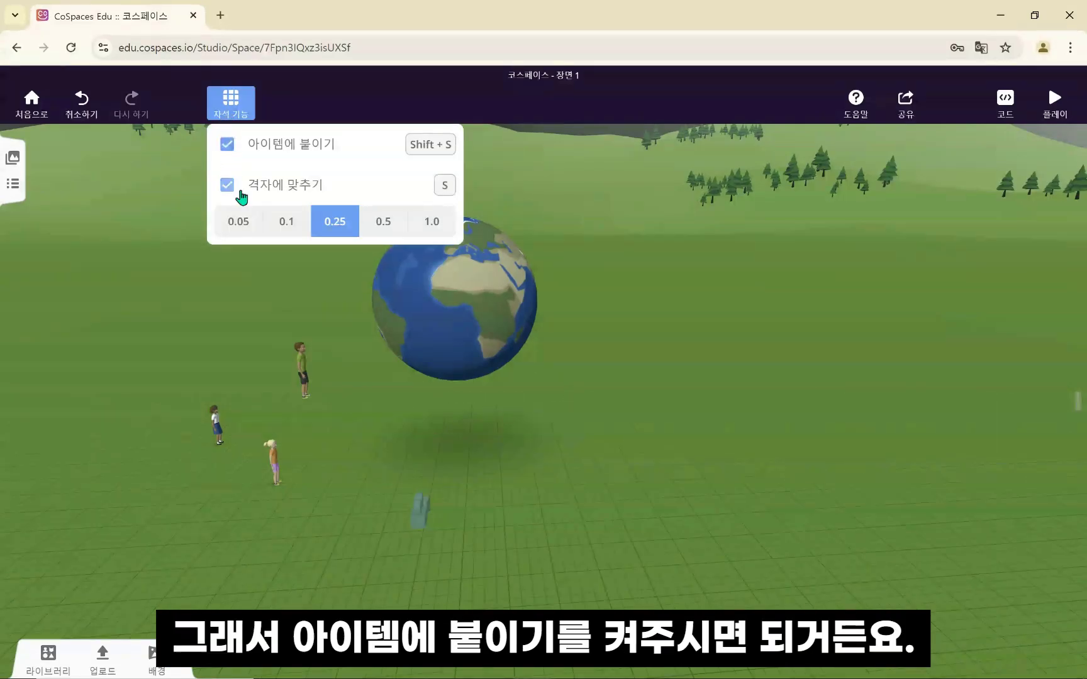
click(263, 308)
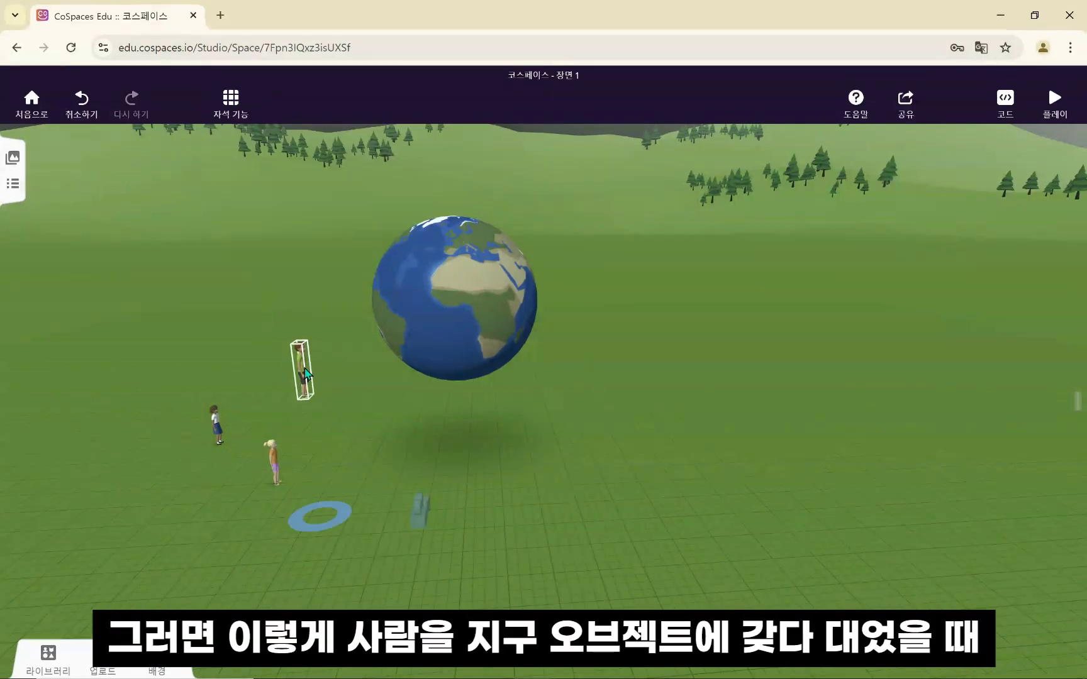
drag(306, 374, 322, 312)
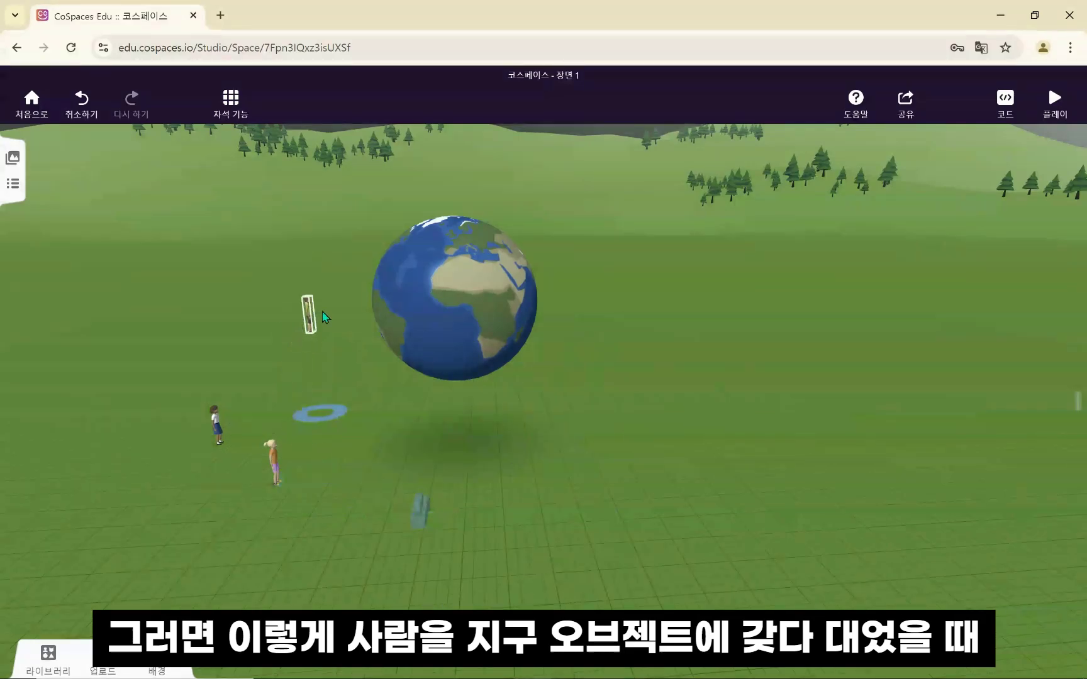
drag(387, 341, 384, 255)
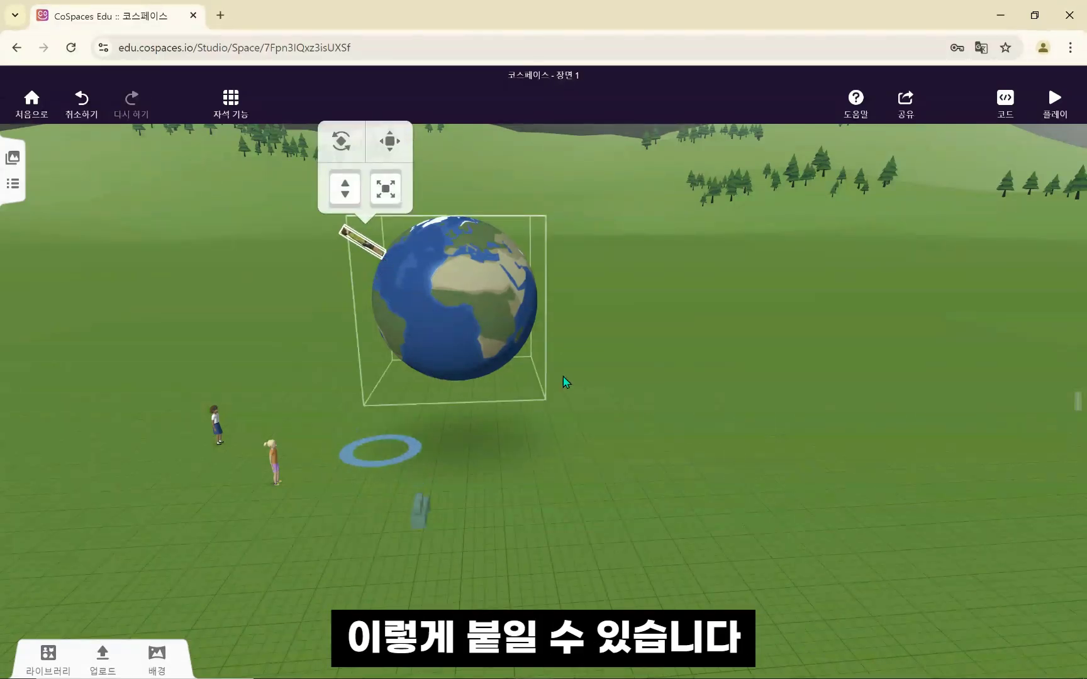
Step: Move the attached boy in green along the Earth's surface so that he stands on its very top
drag(561, 393, 448, 348)
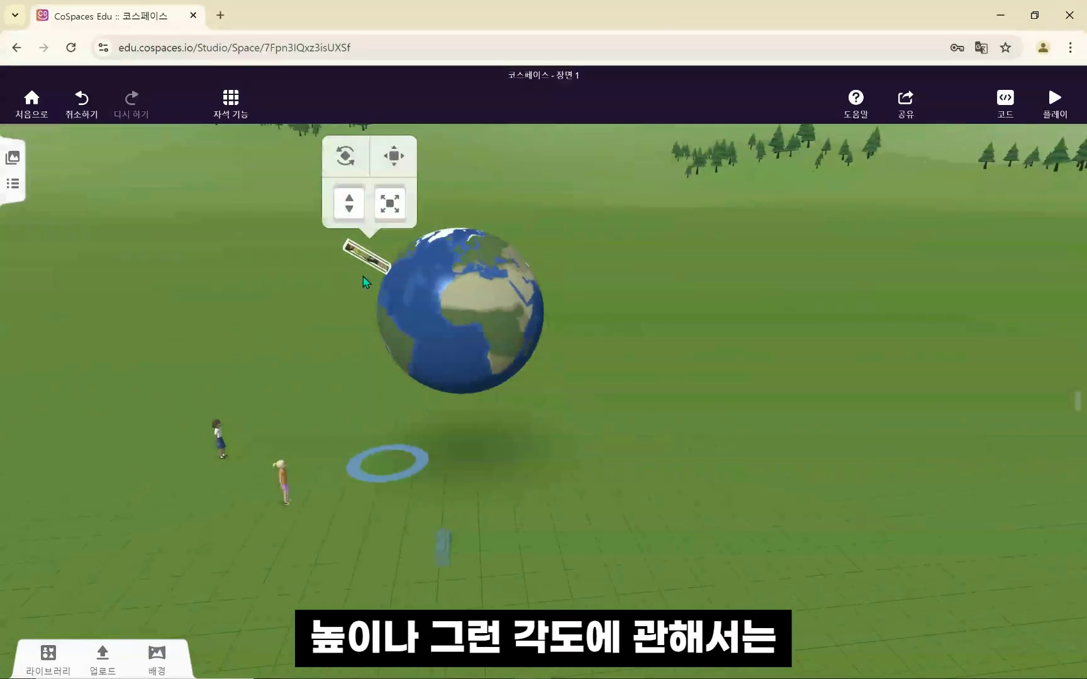
drag(345, 189, 326, 233)
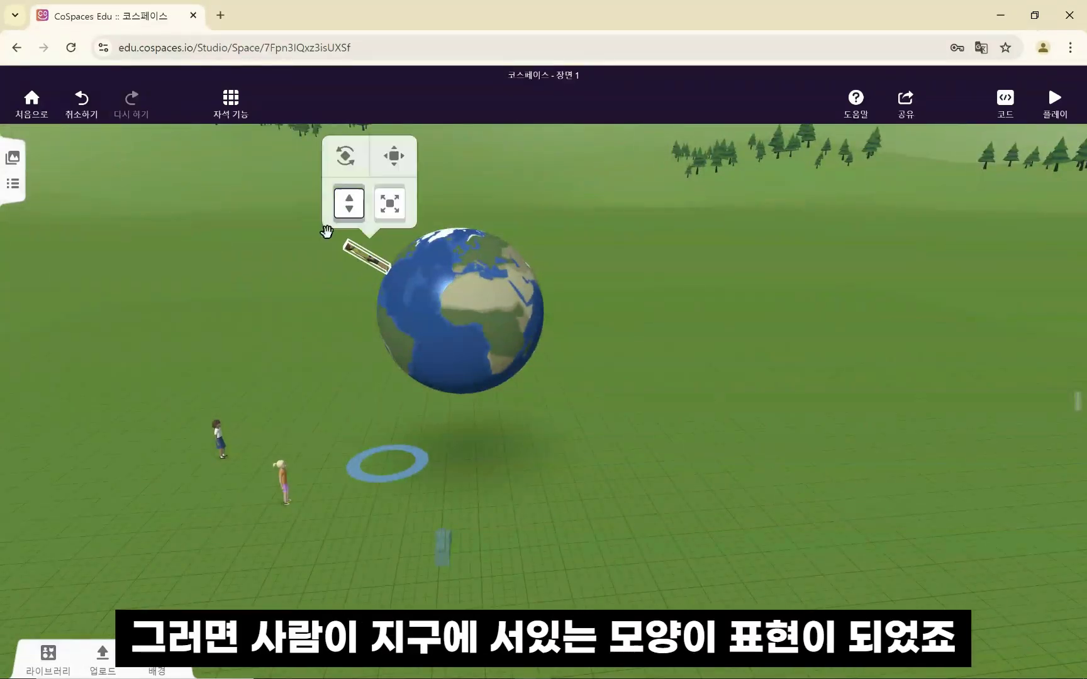
click(261, 348)
drag(268, 348, 263, 391)
drag(263, 495, 260, 464)
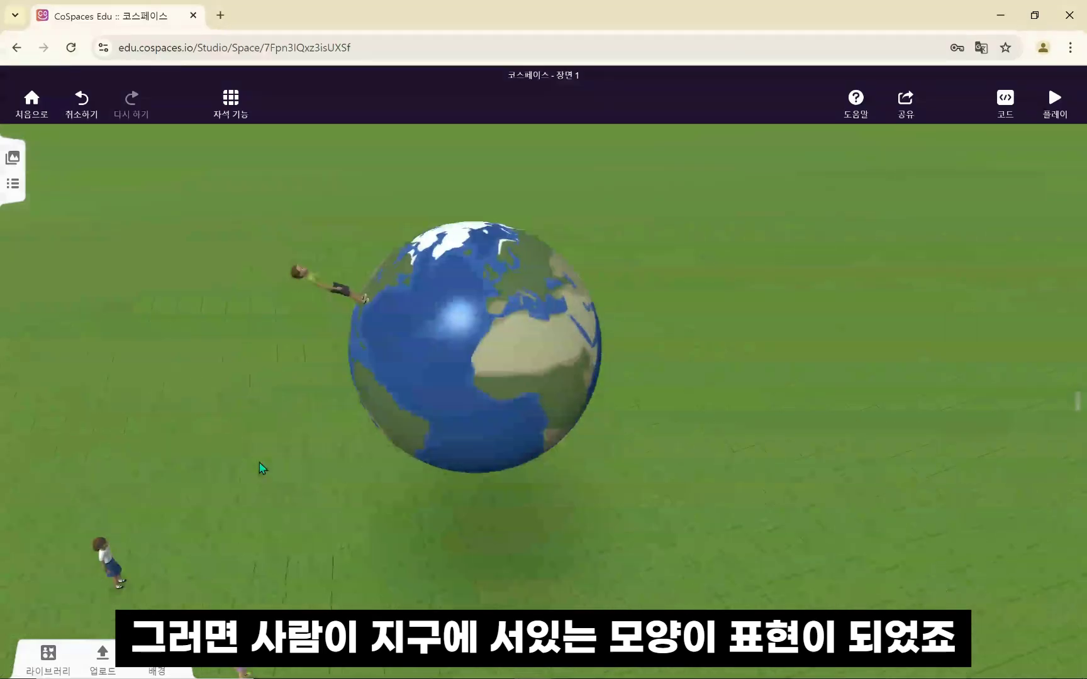
drag(325, 290, 475, 218)
Step: Attach the girl in the white top and blue skirt to the upper side of the Earth
click(103, 523)
drag(104, 551, 363, 317)
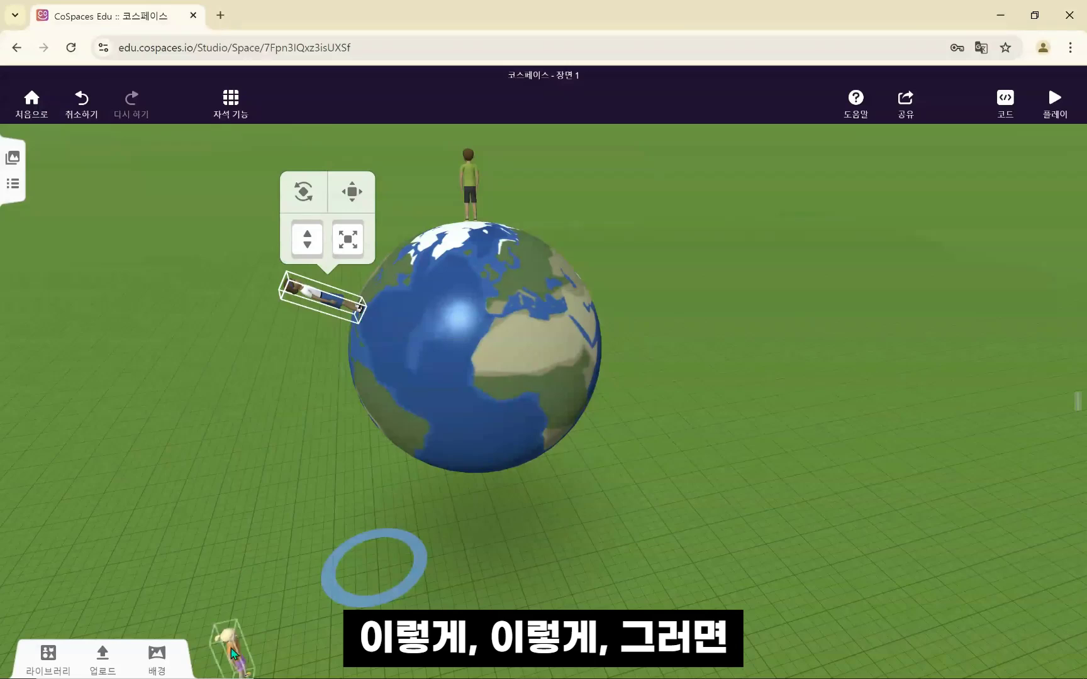
Step: Attach the blond character in the orange top to the upper side of the Earth, opposite the girl in the blue skirt
drag(232, 654, 572, 411)
mouse_move(590, 299)
mouse_down()
mouse_move(594, 267)
mouse_move(578, 301)
mouse_up()
drag(682, 400, 340, 405)
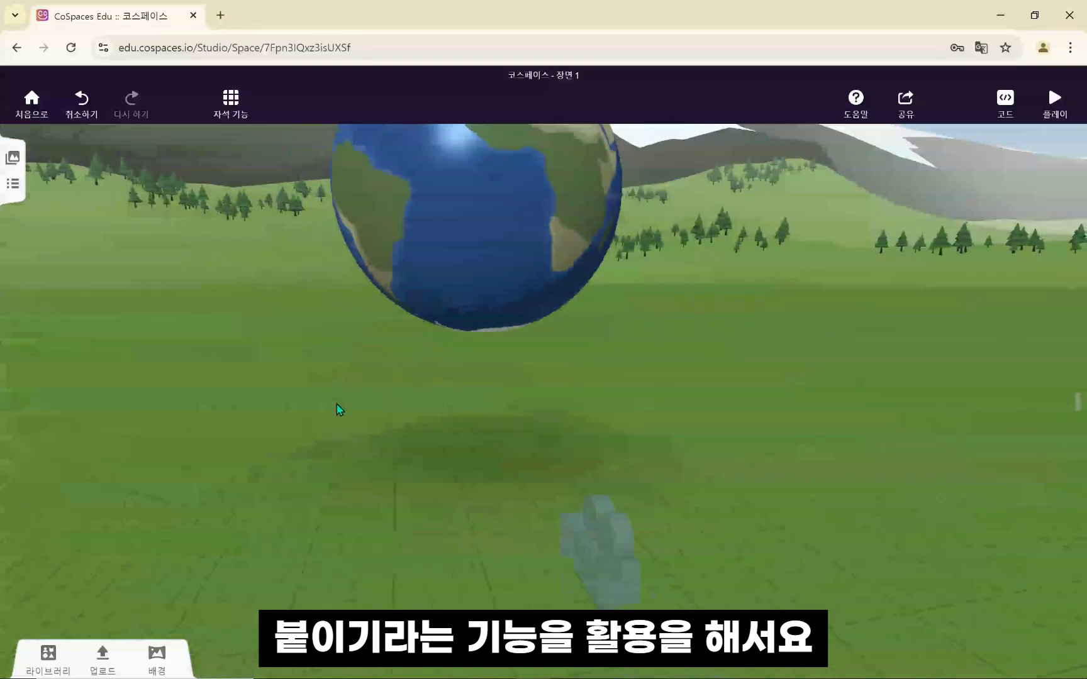
Step: Preview the scene with the characters standing on the Earth, return to editing, and move the camera farther from the Earth
click(551, 447)
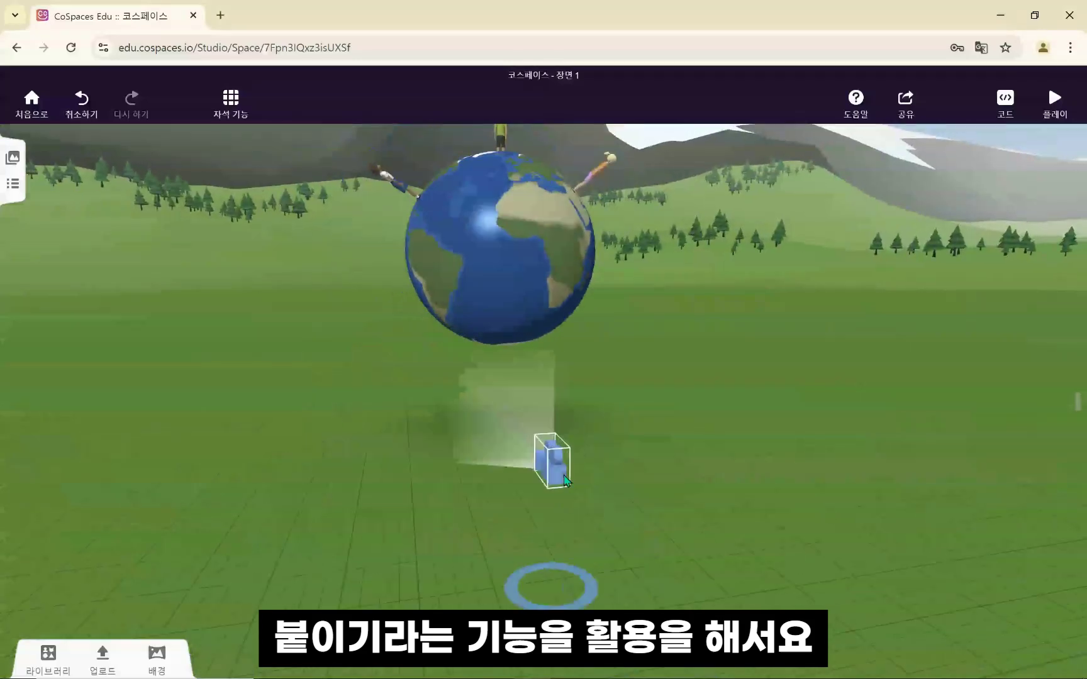
click(1053, 102)
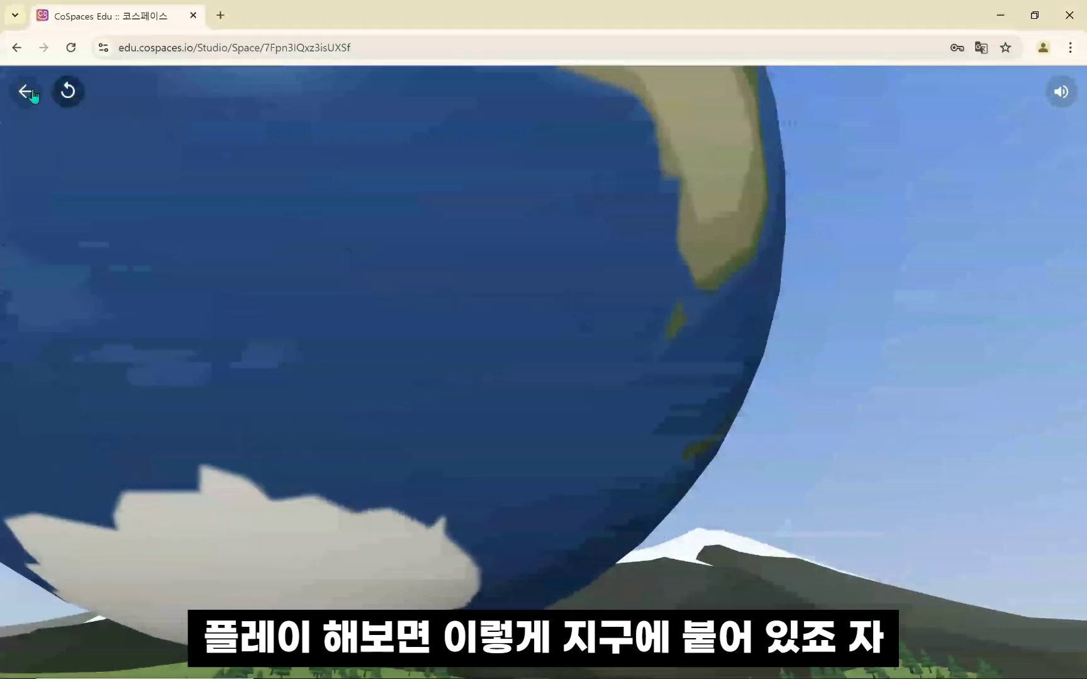
click(26, 92)
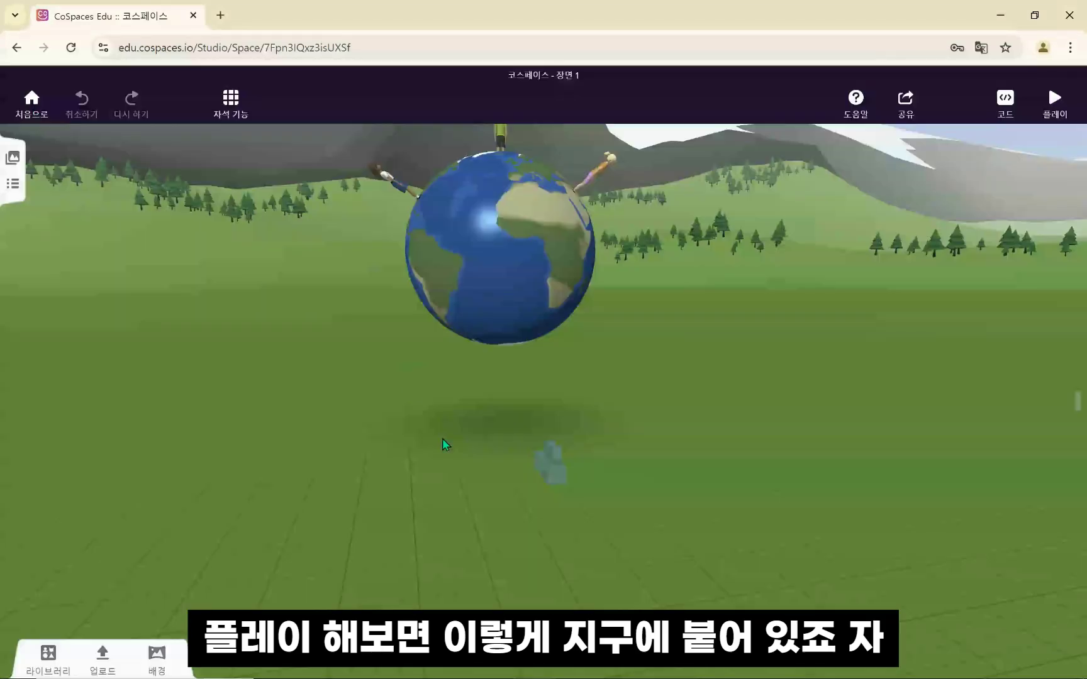
drag(547, 456, 450, 531)
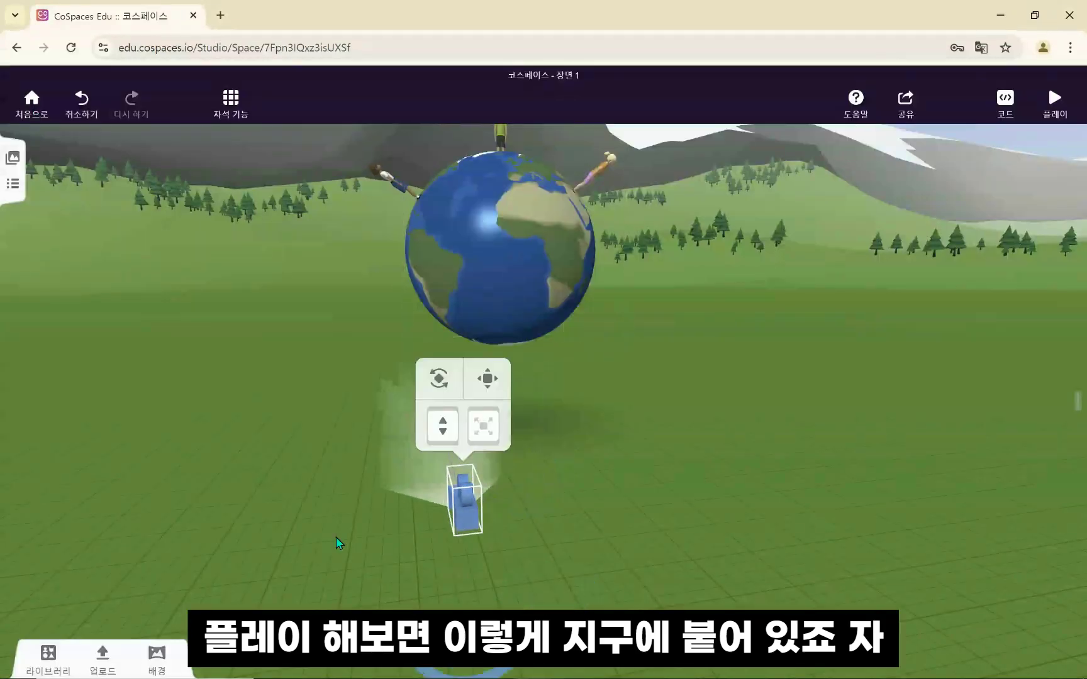
Step: Place the saddled, armoured horse from the animal library (동물) on the grass beside the Earth and enlarge it
click(61, 648)
click(130, 552)
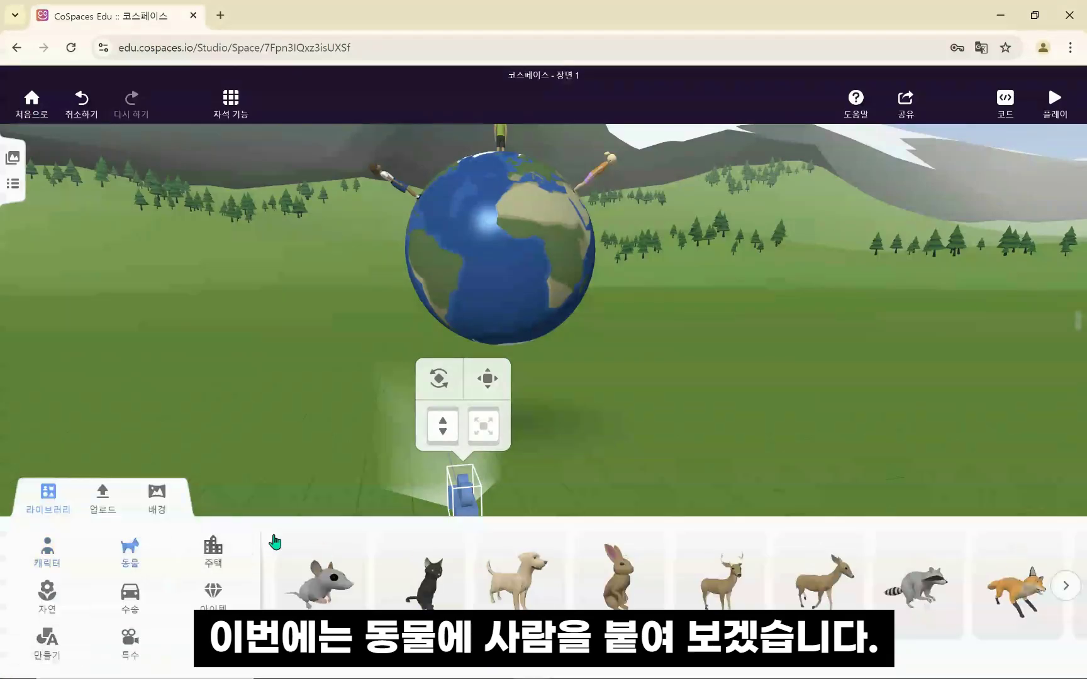
click(1066, 588)
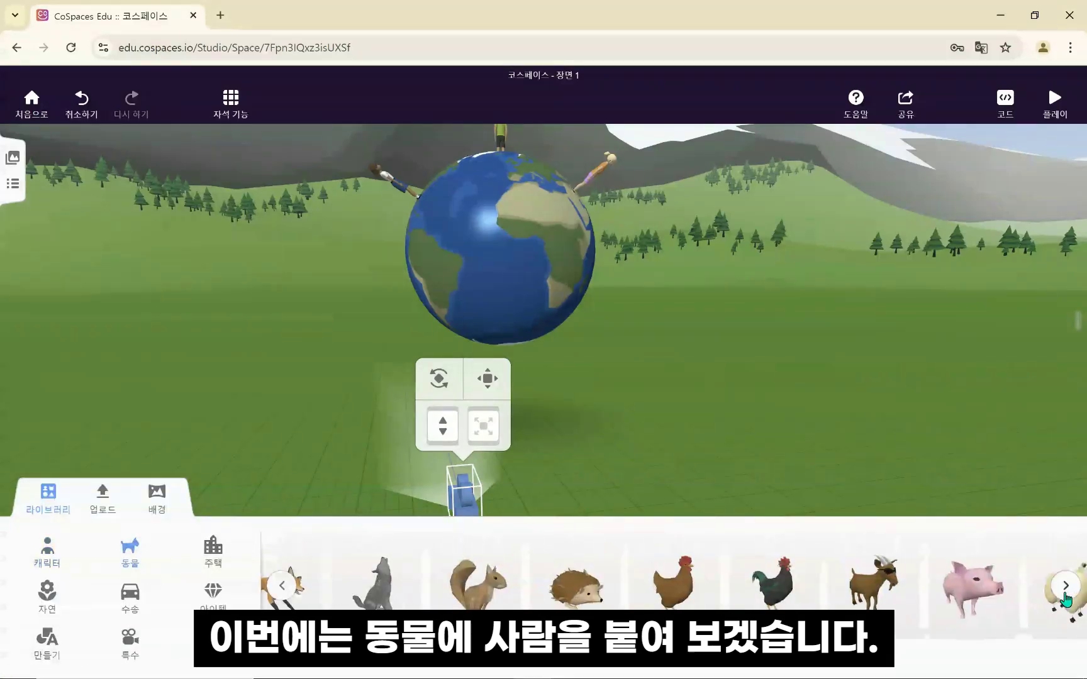
click(1066, 588)
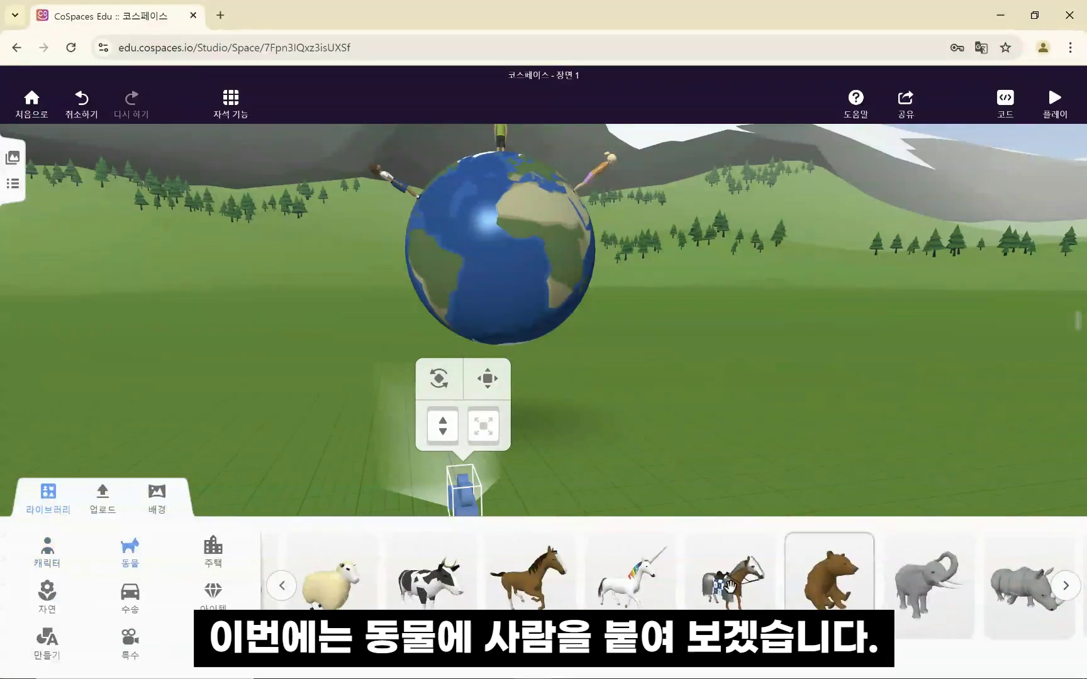
drag(705, 603, 328, 434)
drag(349, 302, 347, 239)
click(562, 431)
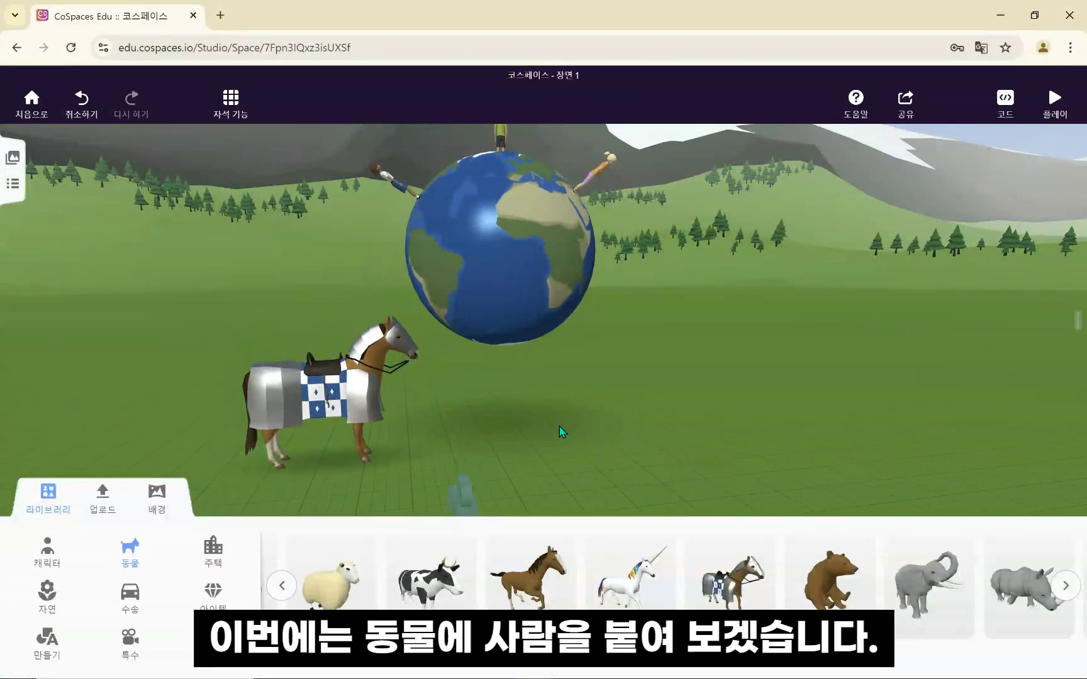
Step: Add the boy in the green shirt from the character library (캐릭터) in front of the horse and enlarge him
click(78, 548)
drag(405, 578, 514, 448)
drag(533, 346, 532, 293)
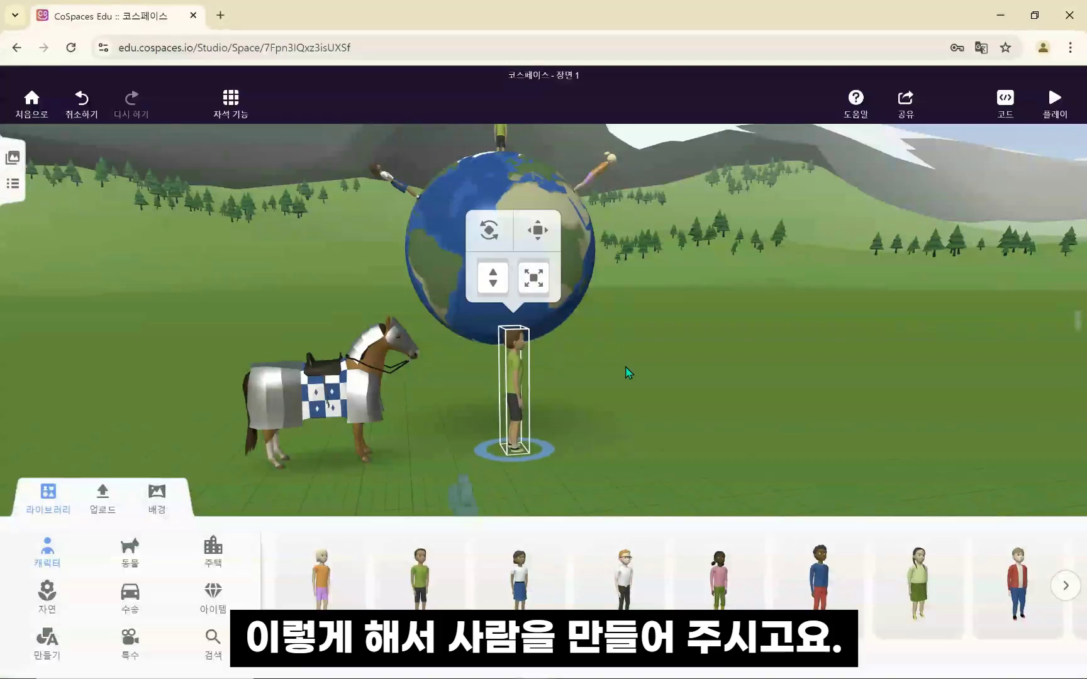
Step: Snap the enlarged boy in green onto the horse's saddle
right_drag(505, 406, 530, 413)
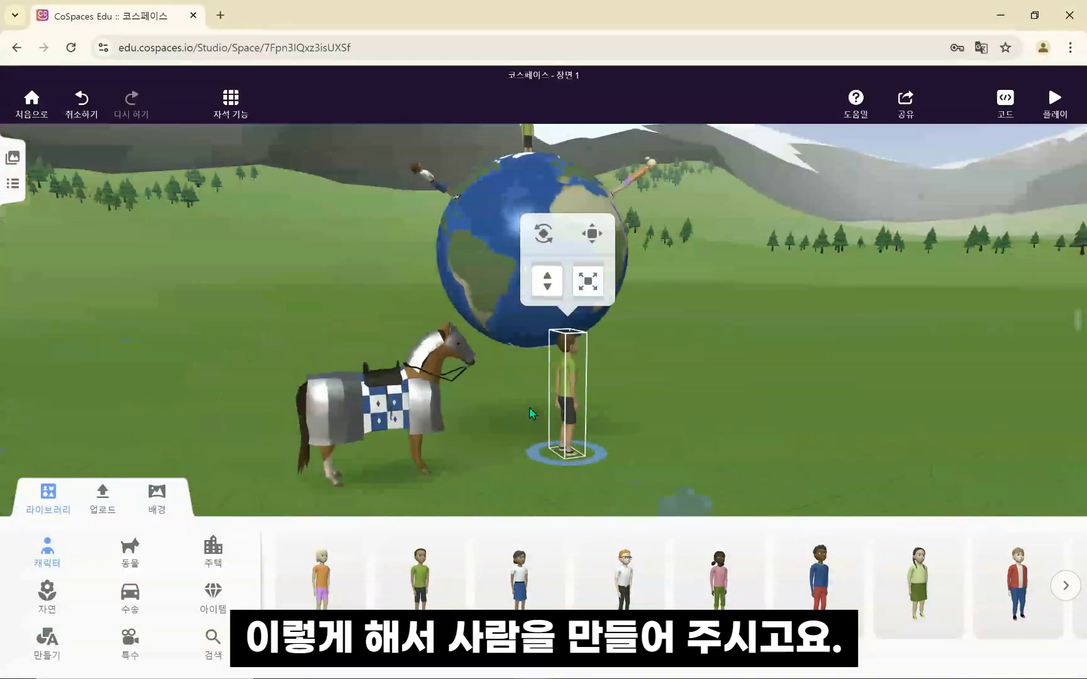
drag(563, 412, 386, 383)
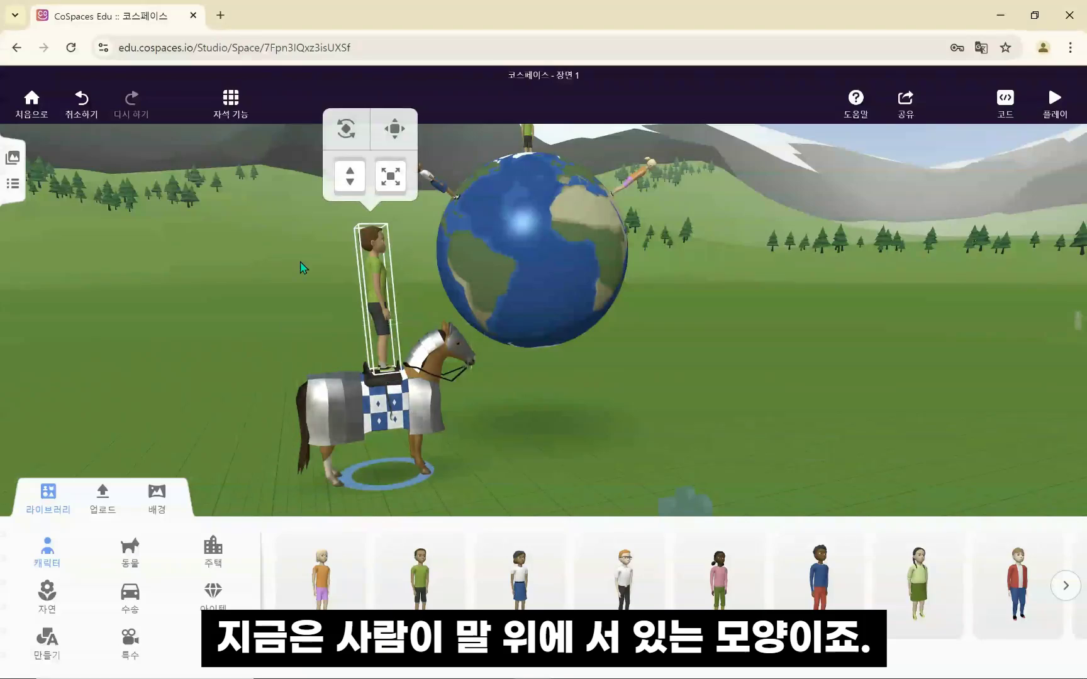
drag(494, 419, 419, 460)
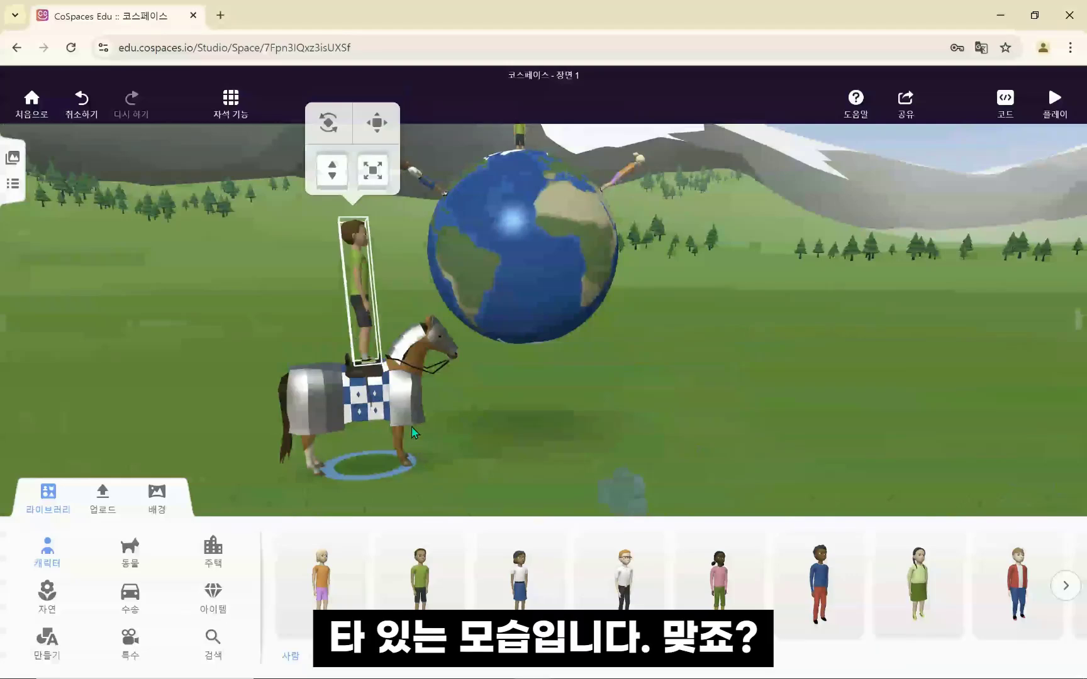
Step: Set the animation of the boy on the horse to the Ride horse posture
right_click(359, 281)
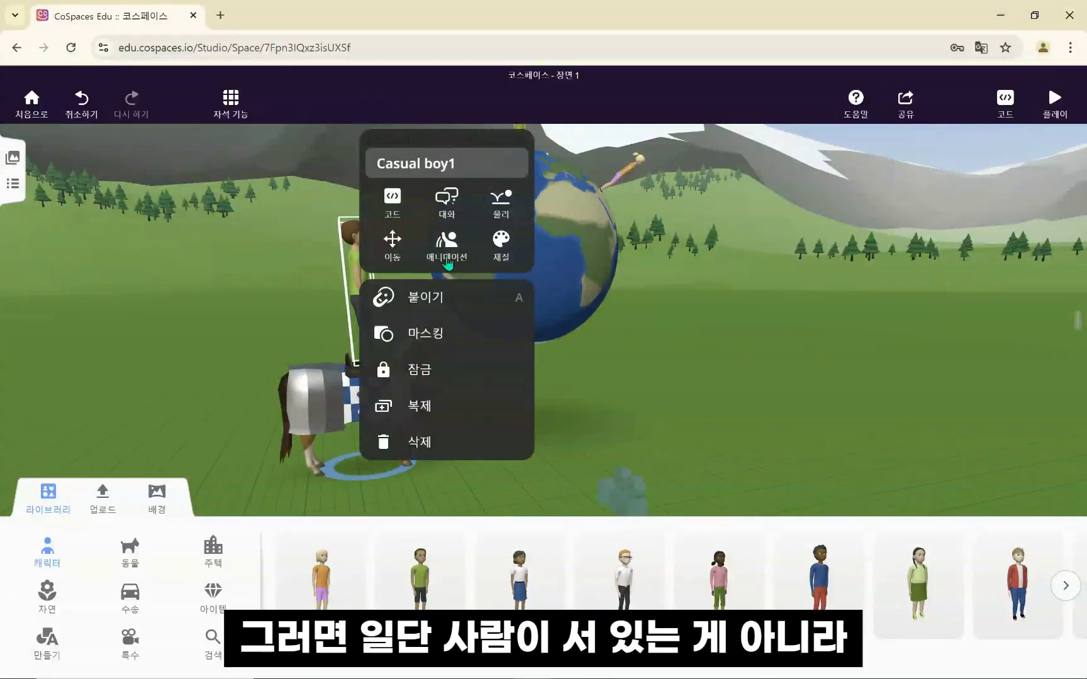
click(447, 252)
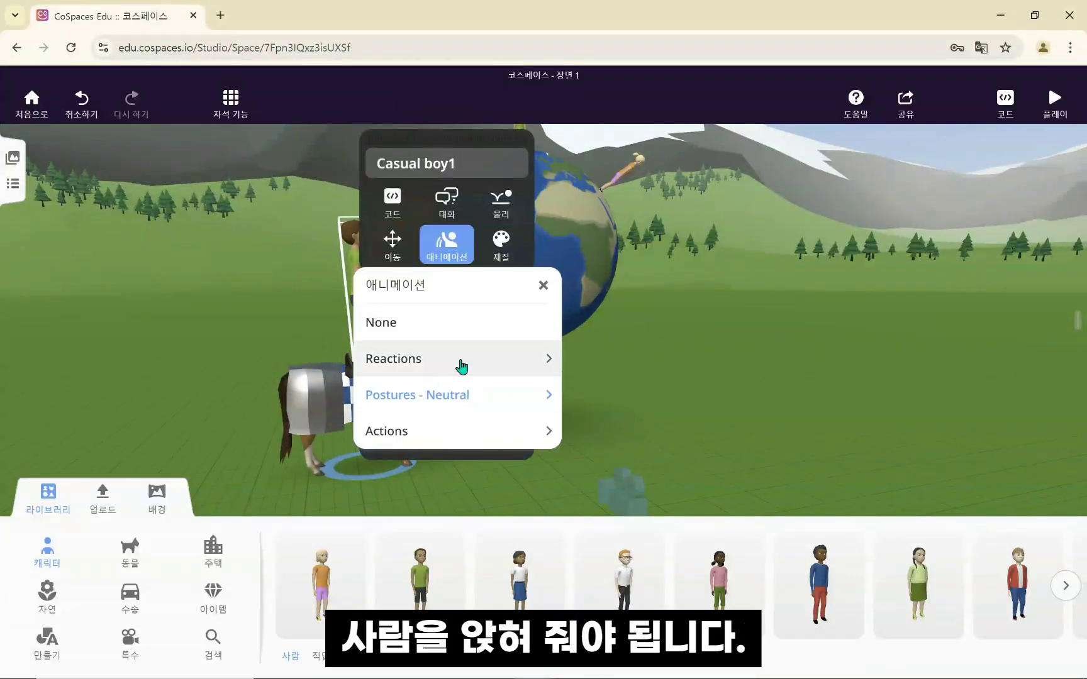
click(457, 432)
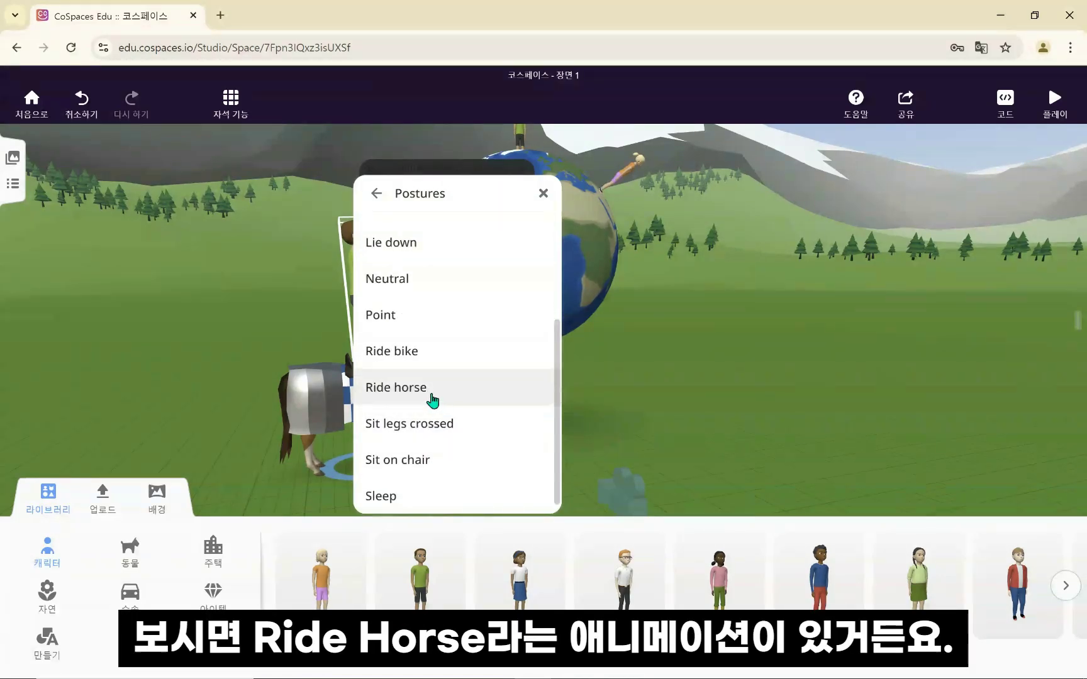
click(433, 398)
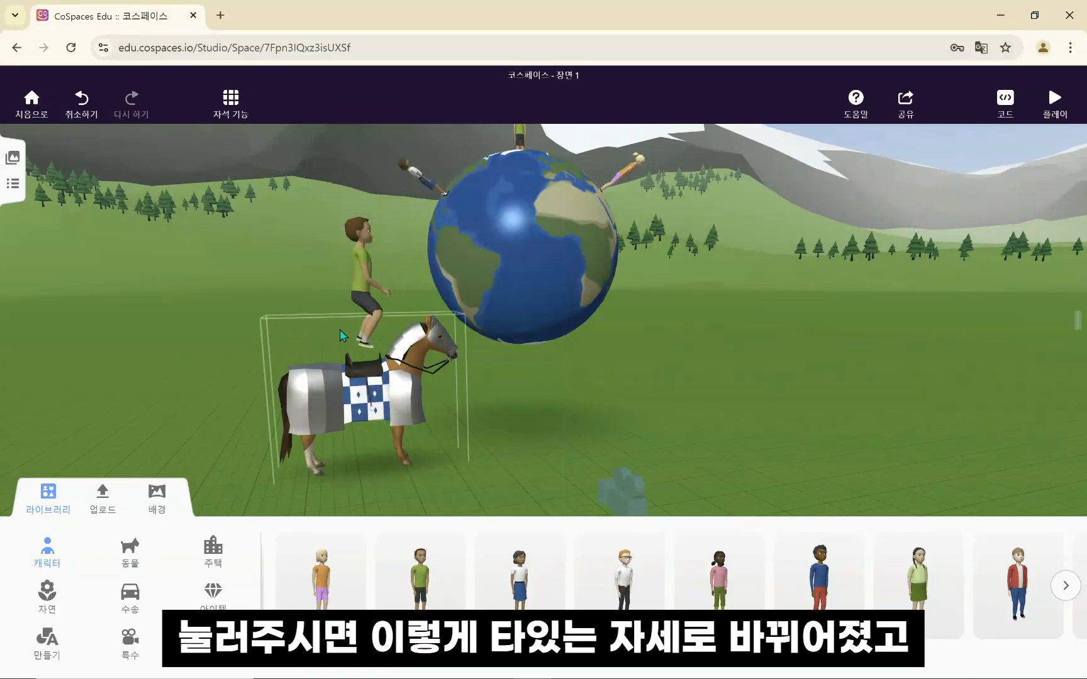
Step: Lower the boy in the riding posture until he sits in the horse's saddle
click(355, 321)
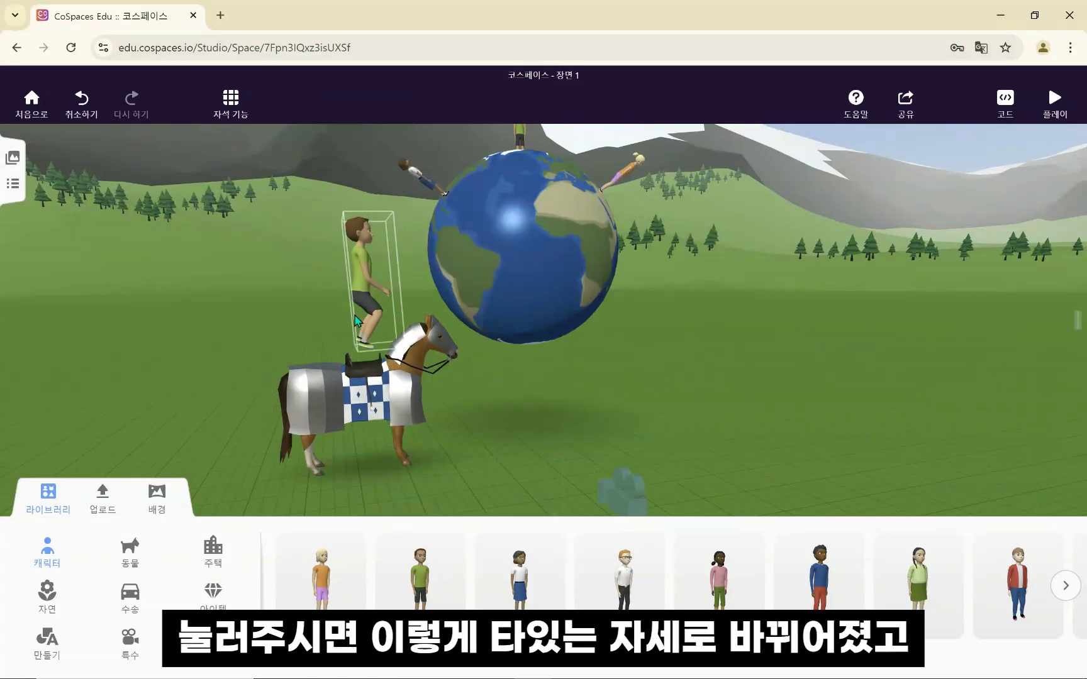
click(363, 269)
drag(345, 170, 334, 246)
click(553, 447)
drag(523, 436, 575, 459)
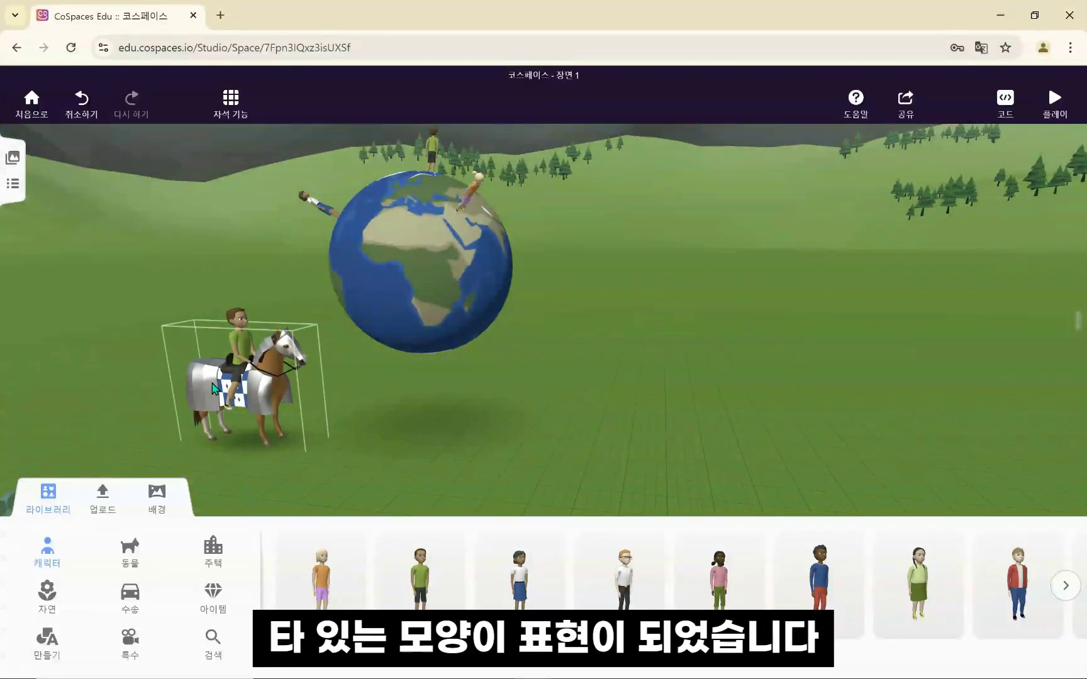
drag(217, 394, 269, 391)
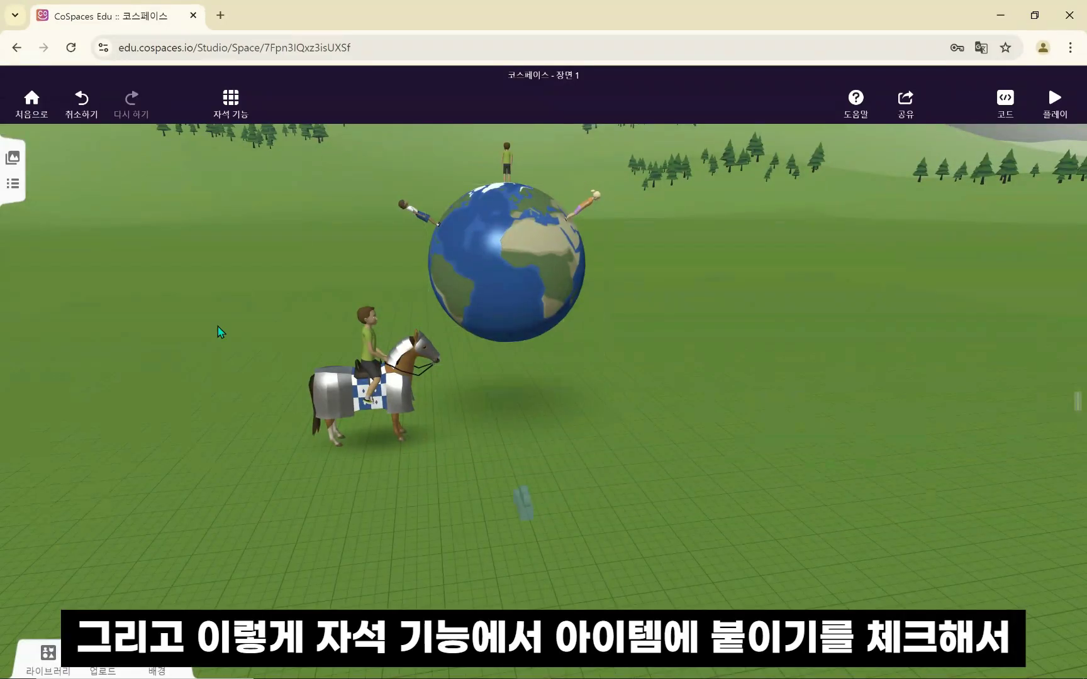
Step: Pull the riding boy off the horse and put him on the open grass beyond the Earth
click(231, 113)
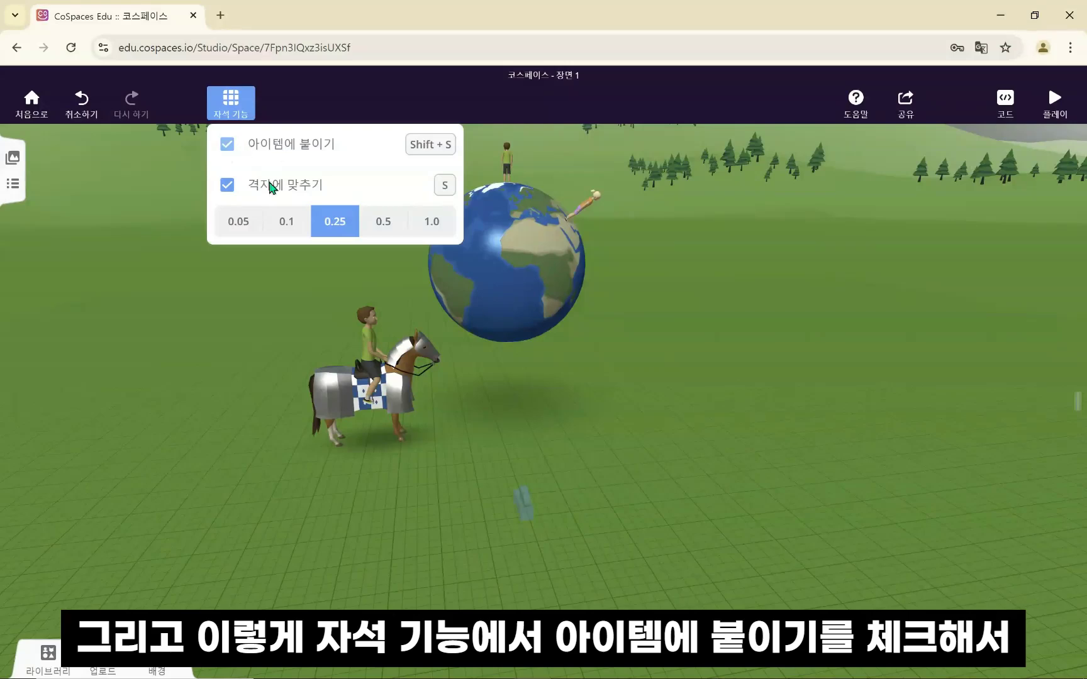
click(606, 375)
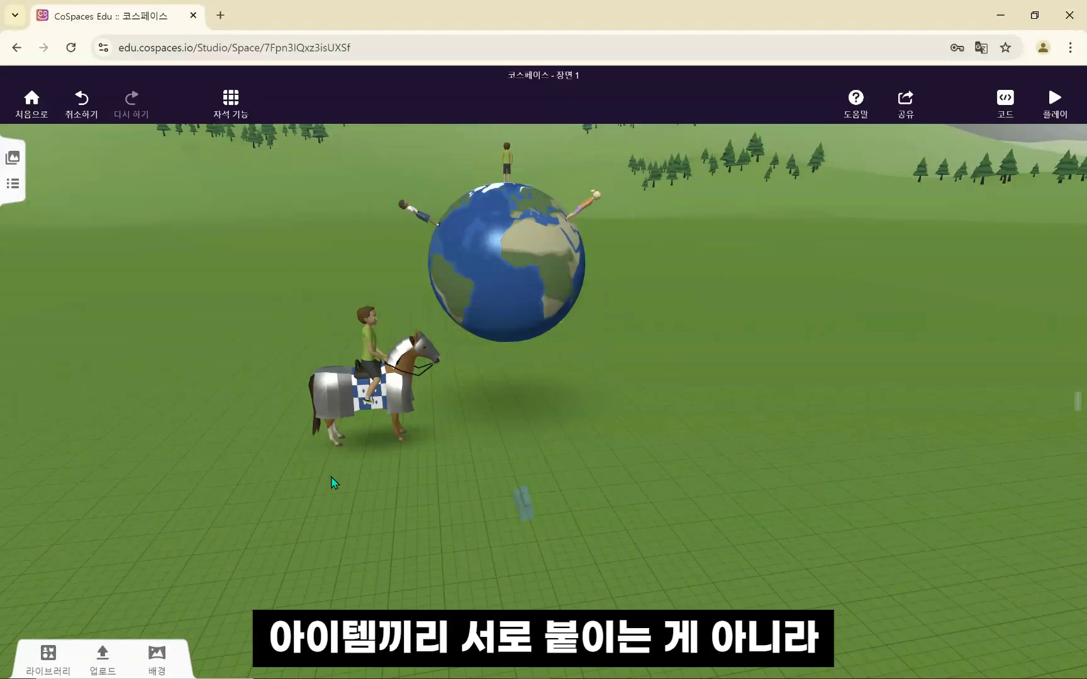
click(367, 338)
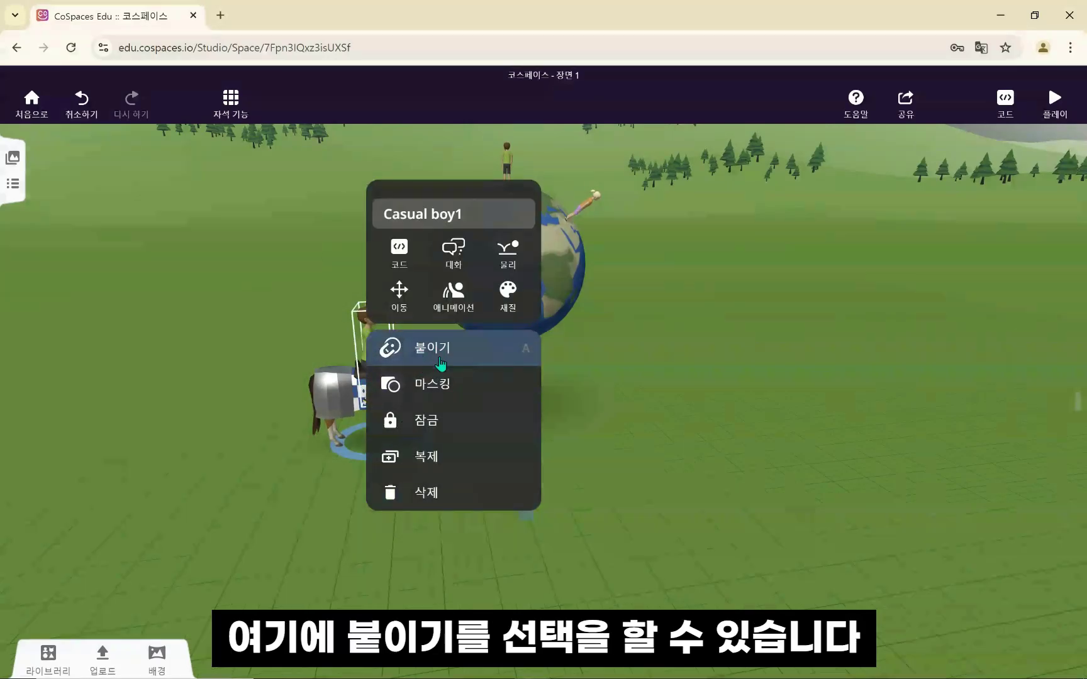
click(419, 347)
drag(367, 333, 654, 423)
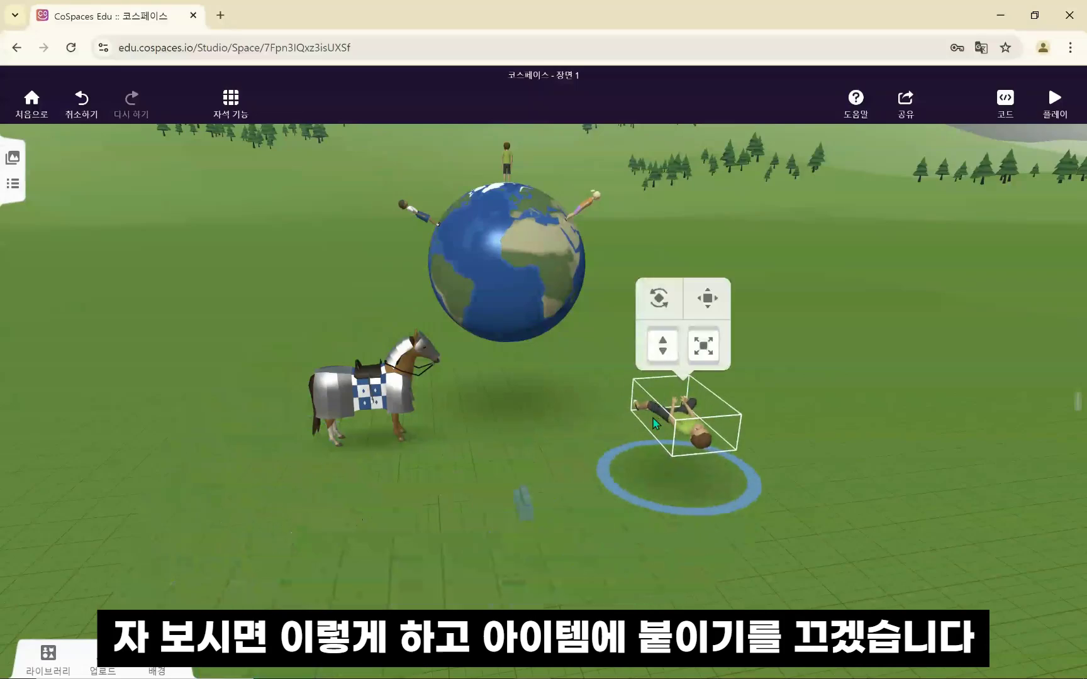
Step: Turn off snapping to items (아이템에 붙이기) and rotate the lying boy upright
click(228, 104)
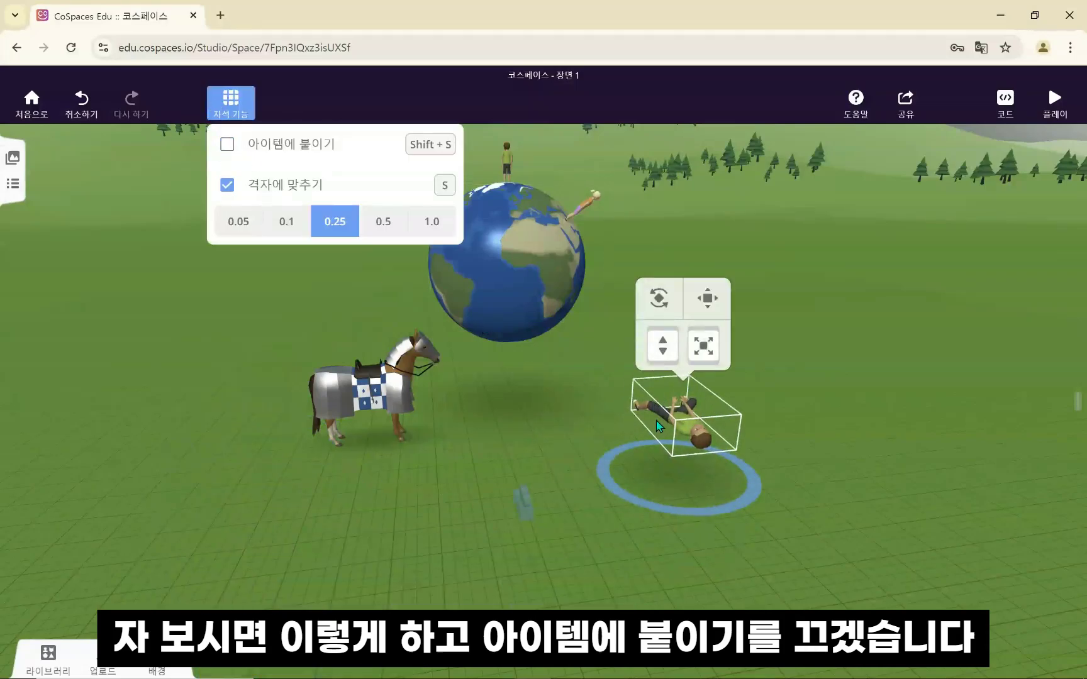
click(701, 430)
click(659, 298)
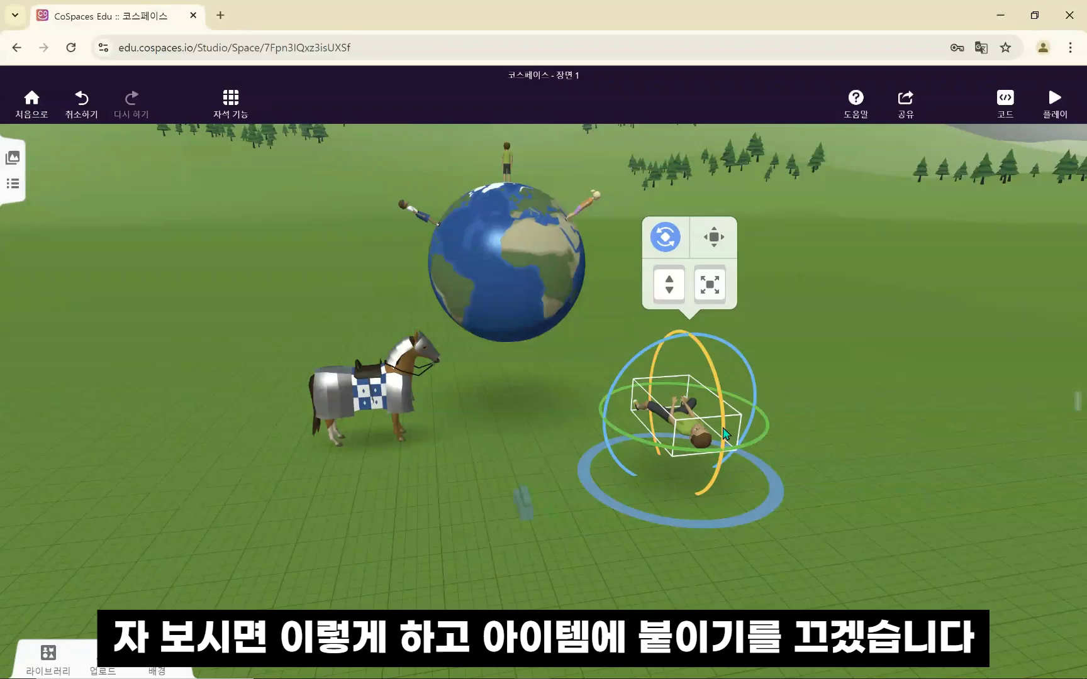
drag(723, 432, 707, 343)
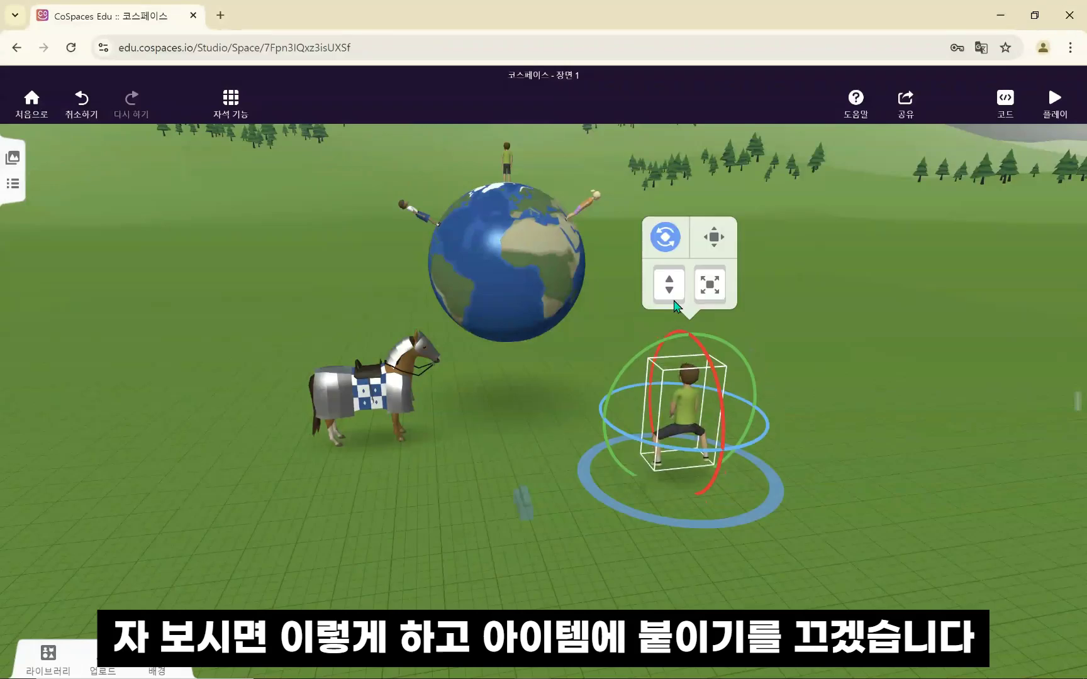
click(554, 502)
Step: Set the boy's animation to None so that he stands instead of riding
click(685, 427)
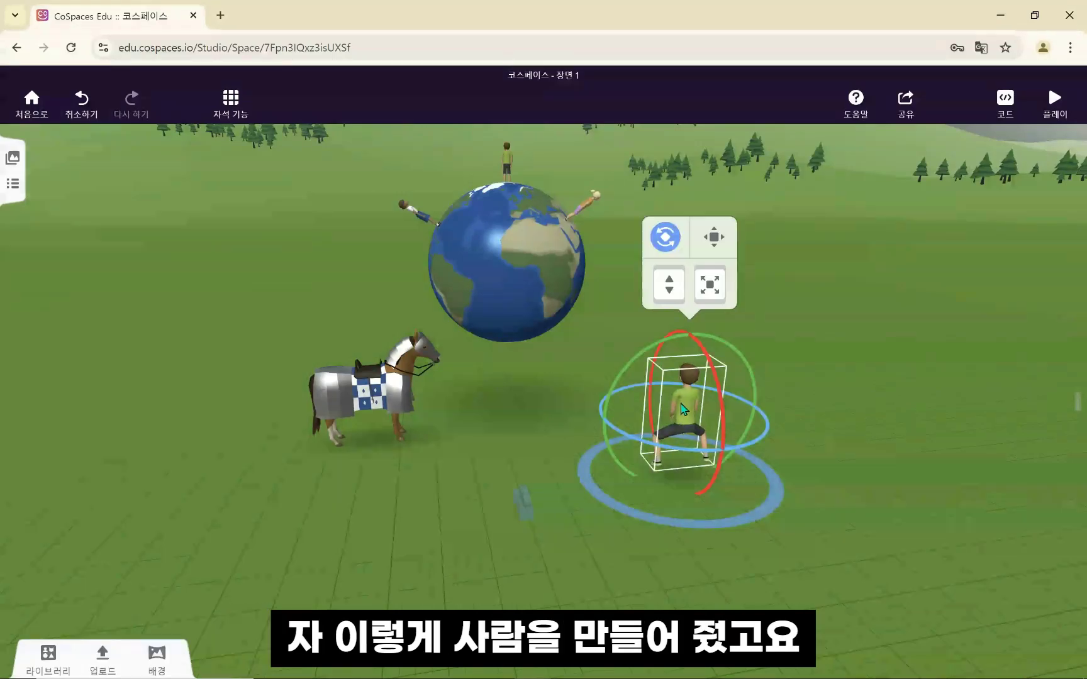
right_click(682, 410)
click(769, 364)
click(776, 444)
click(667, 502)
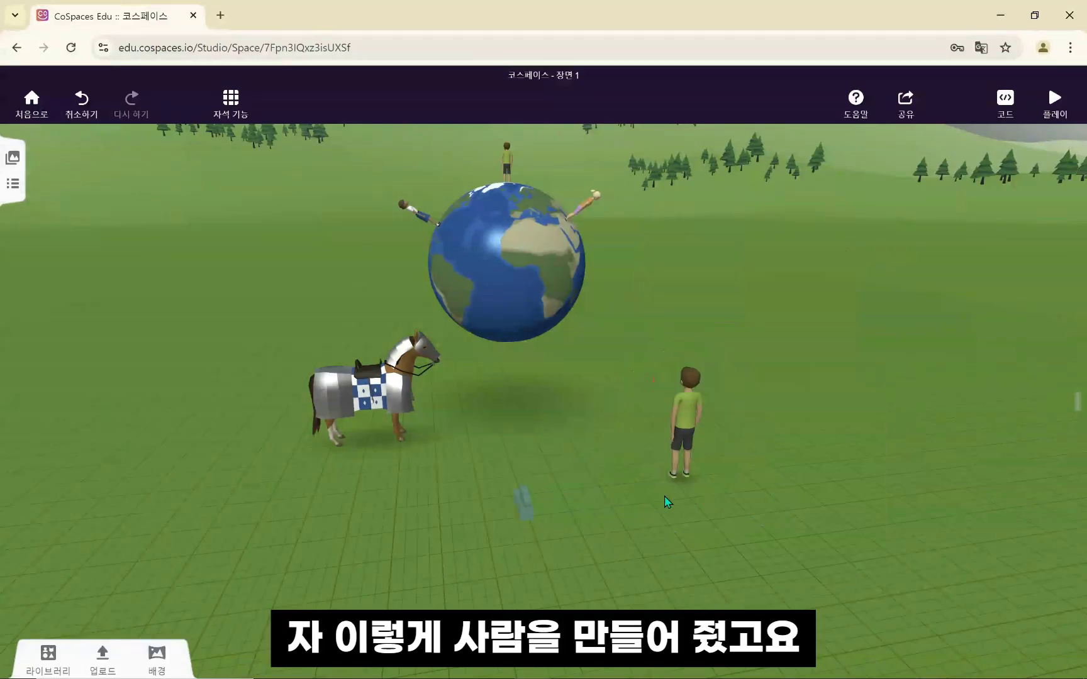
Step: Rotate the standing boy around so that he faces the viewer
click(687, 415)
drag(723, 432, 762, 269)
click(734, 525)
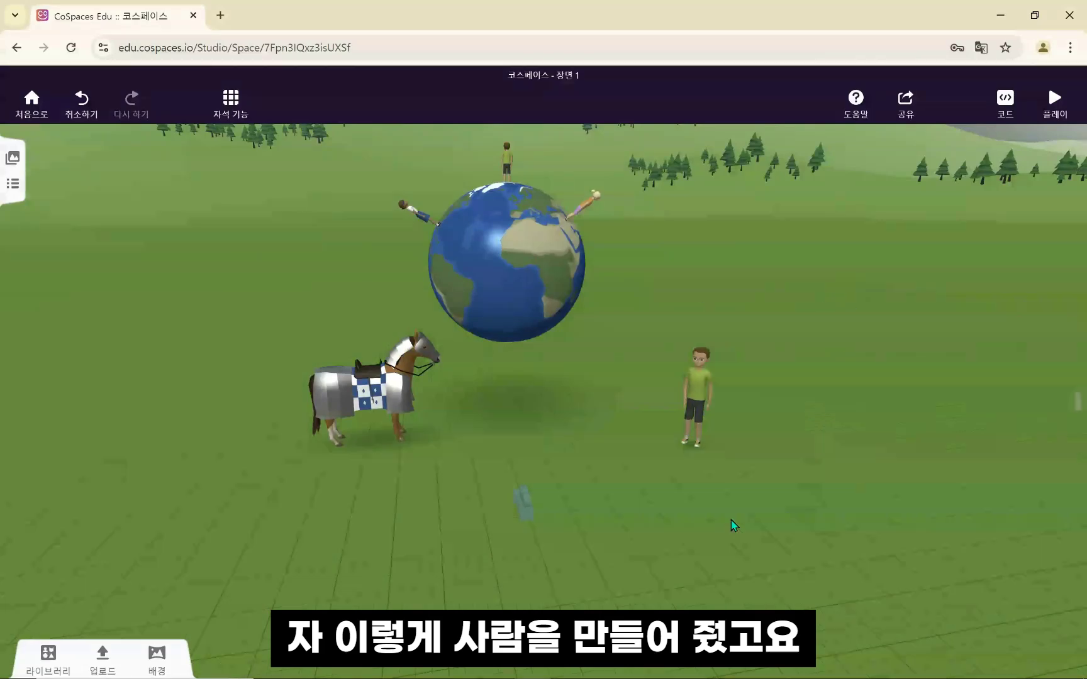
Step: Use Attach (붙이기) to fix the boy to the Top attachment point on the horse's back
double_click(699, 395)
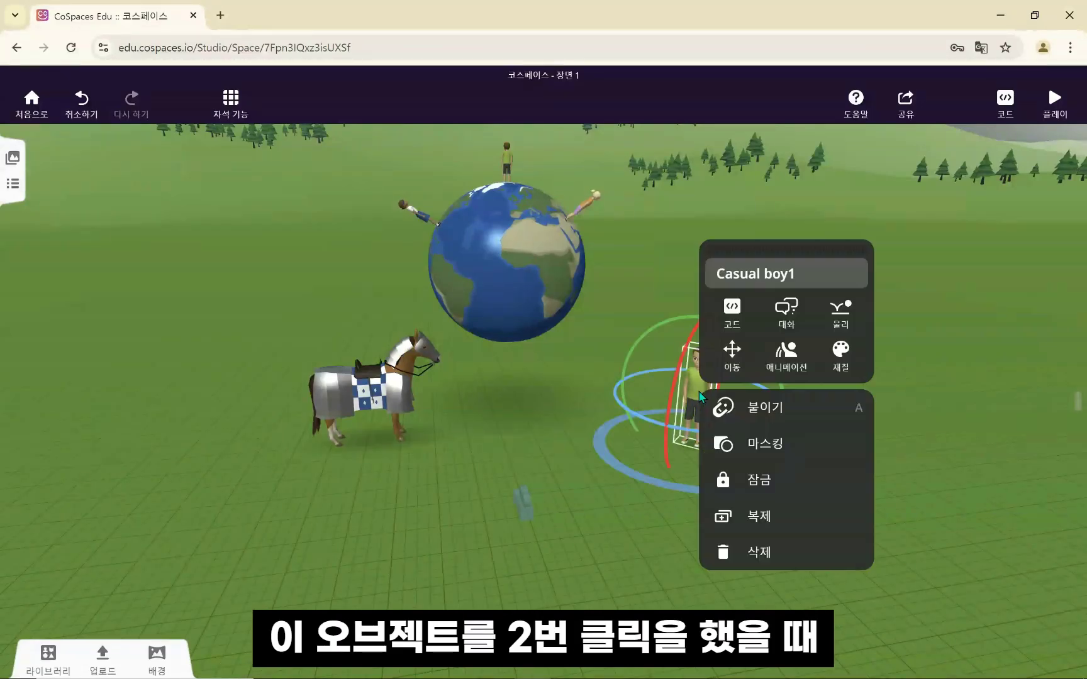
click(734, 420)
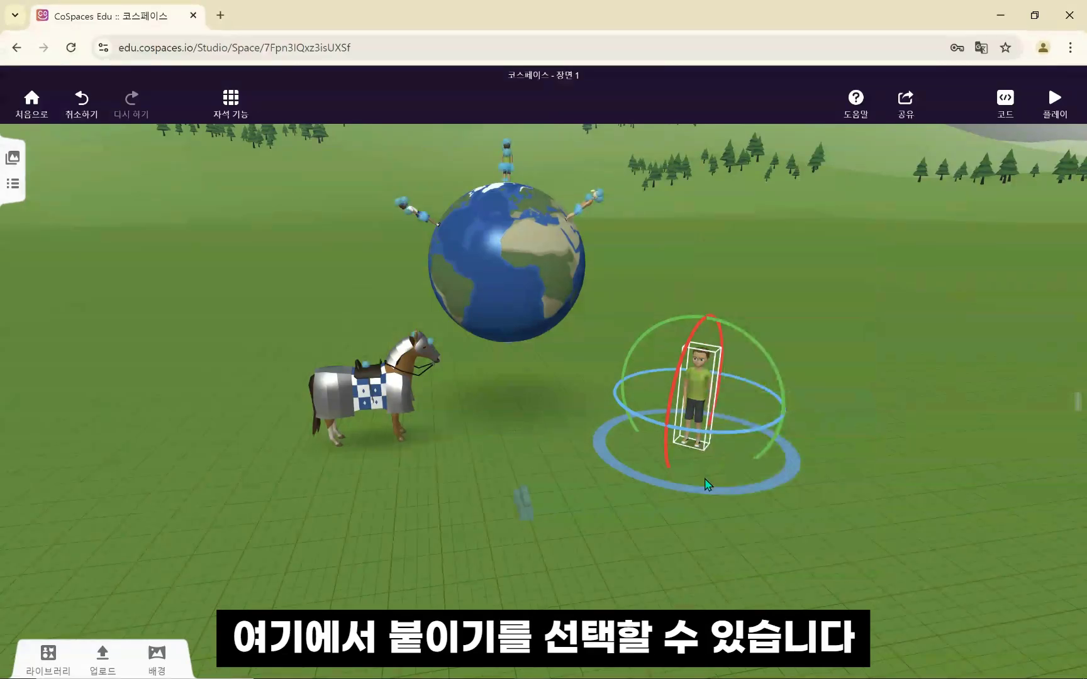
double_click(696, 404)
click(746, 429)
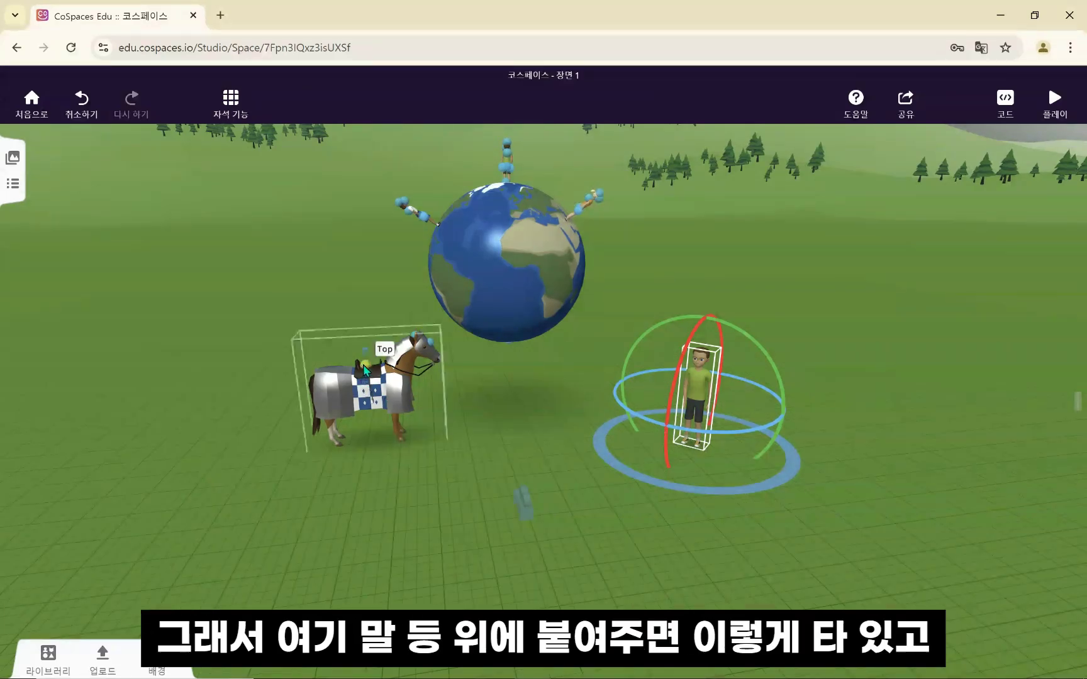
drag(365, 369, 365, 371)
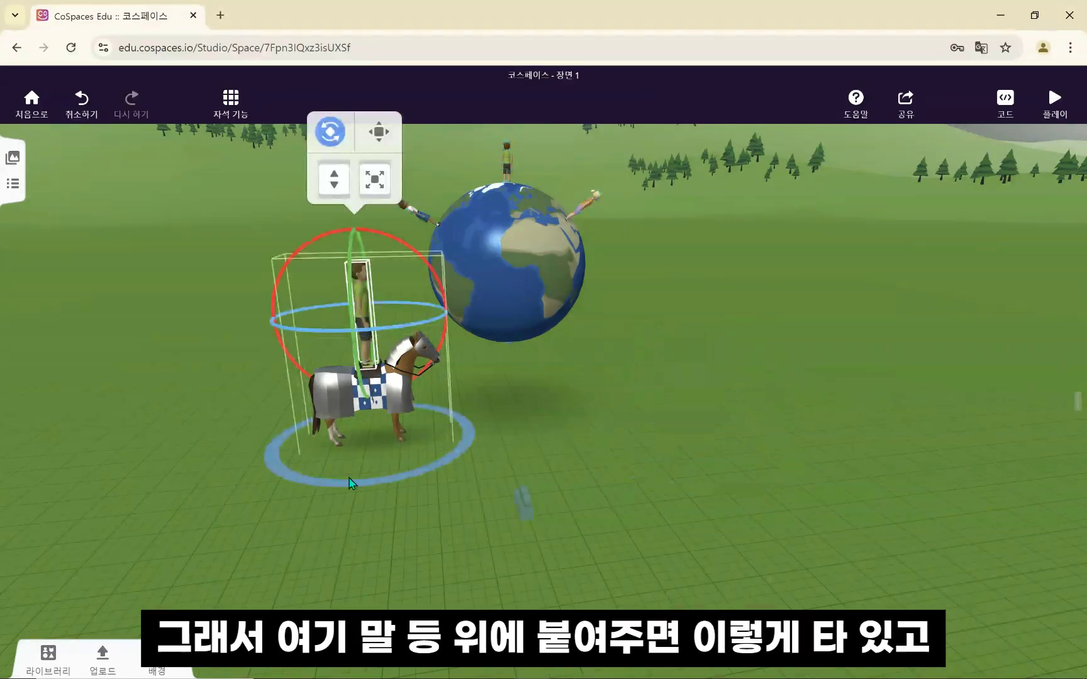
Step: Open the animation choices for the boy attached to the horse's back
right_click(361, 310)
click(445, 267)
click(485, 369)
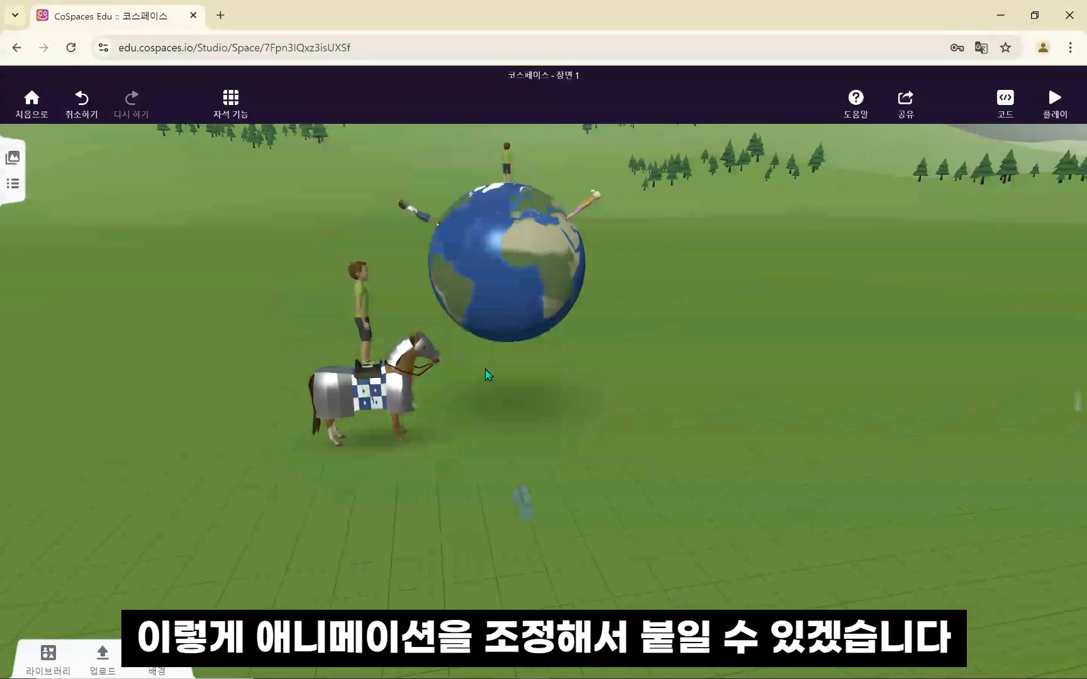
Step: Take the boy off the horse's back and stand him on the ground on the other side of the Earth
click(397, 319)
drag(398, 319, 717, 323)
right_click(714, 309)
click(774, 317)
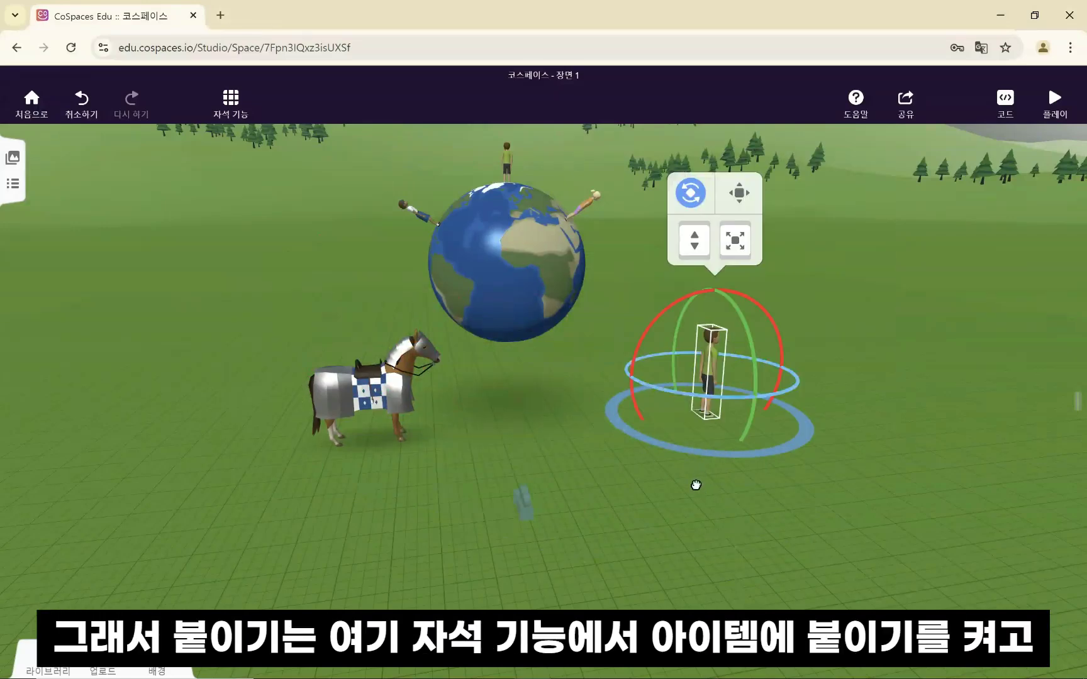
Step: Review the snapping options (자석 기능), including 아이템에 붙이기 and 격자에 맞추기
click(232, 107)
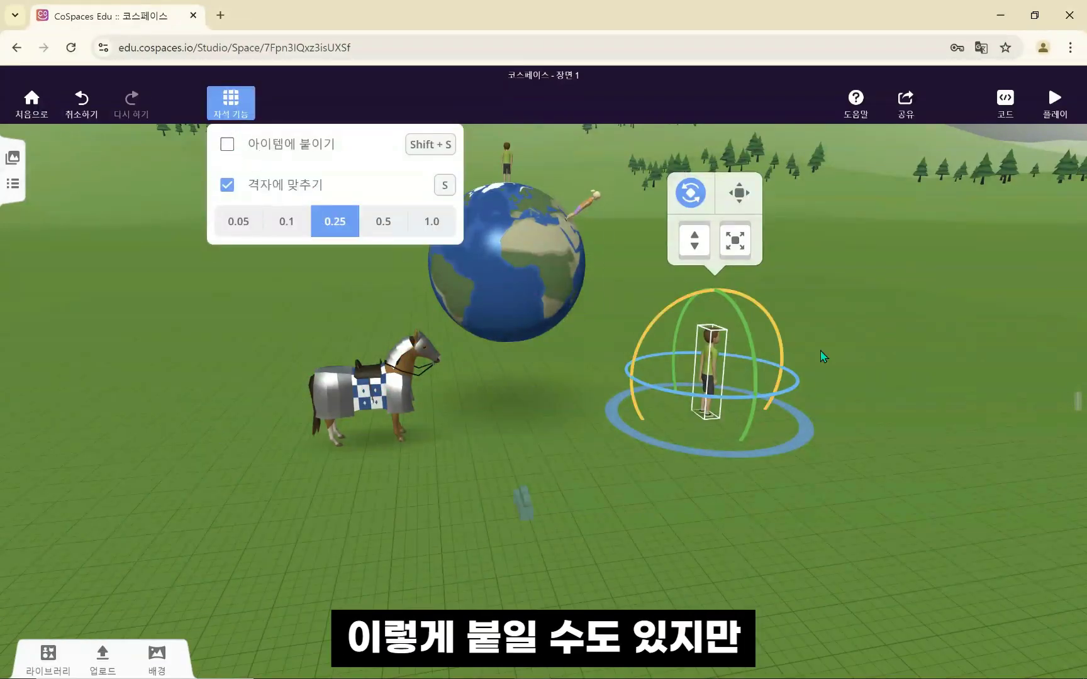
click(558, 430)
click(703, 449)
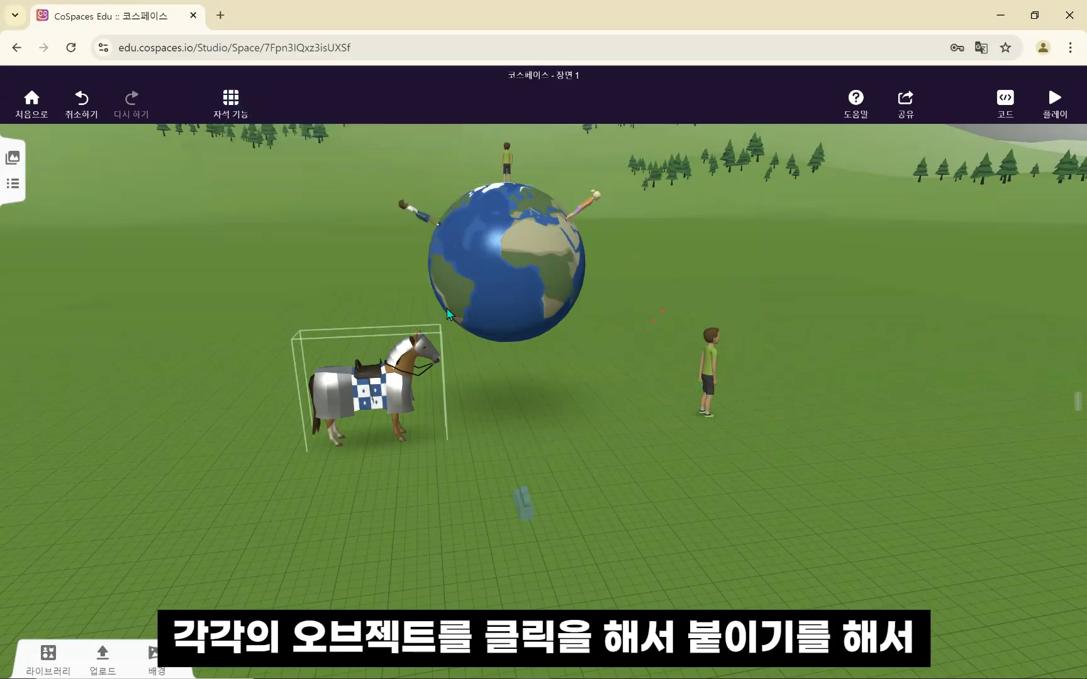
Step: Use Attach (붙이기) to move the Casual girl from the Earth to the attachment point on top of the horse's head
click(591, 204)
right_click(591, 204)
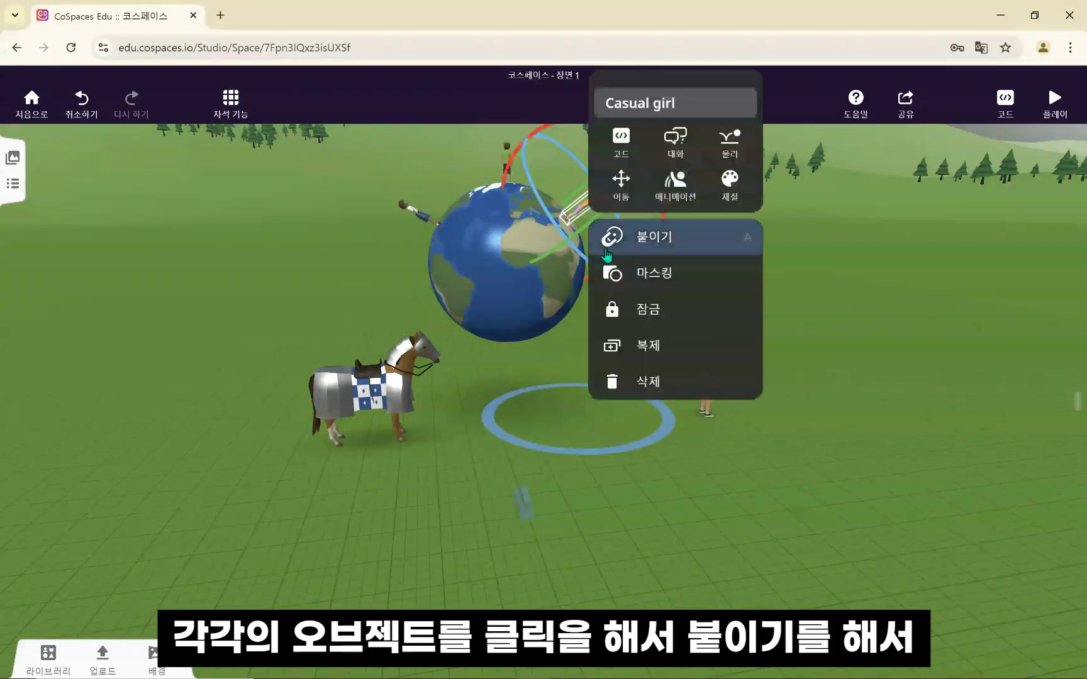
click(638, 246)
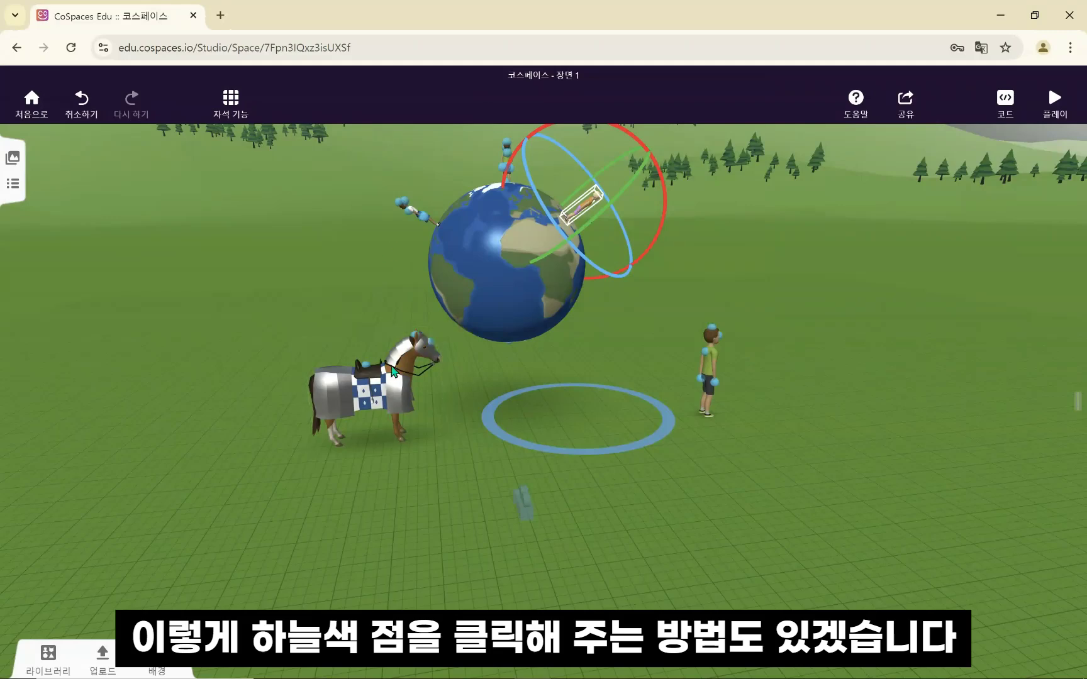
click(415, 334)
click(438, 544)
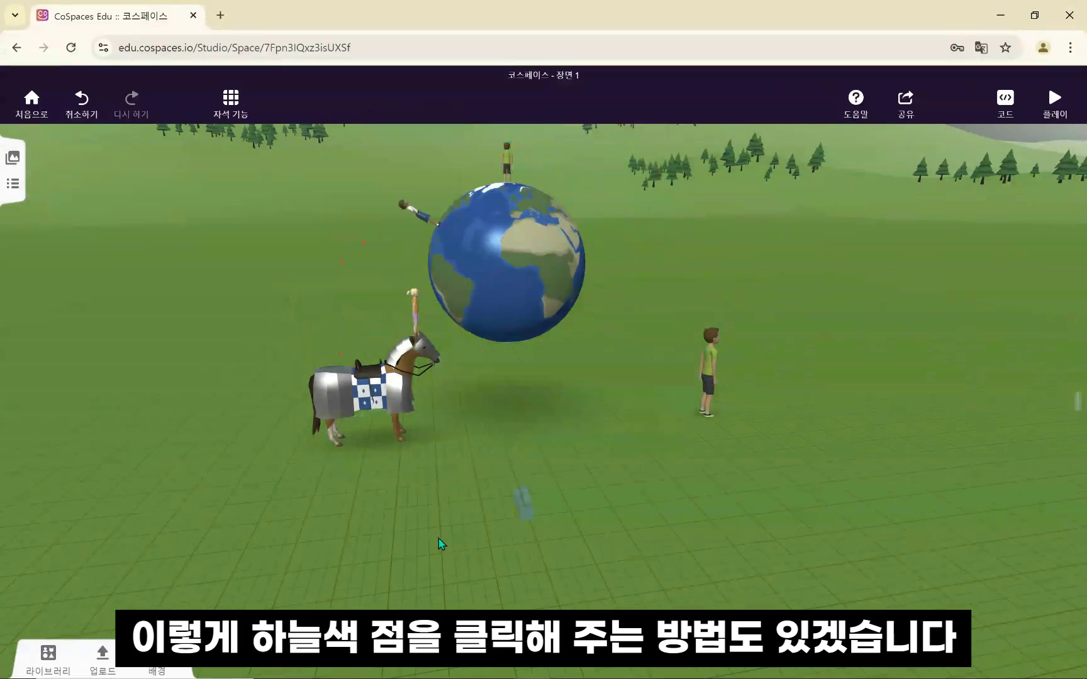
Step: Delete the girl standing on the horse's head
drag(438, 538, 448, 571)
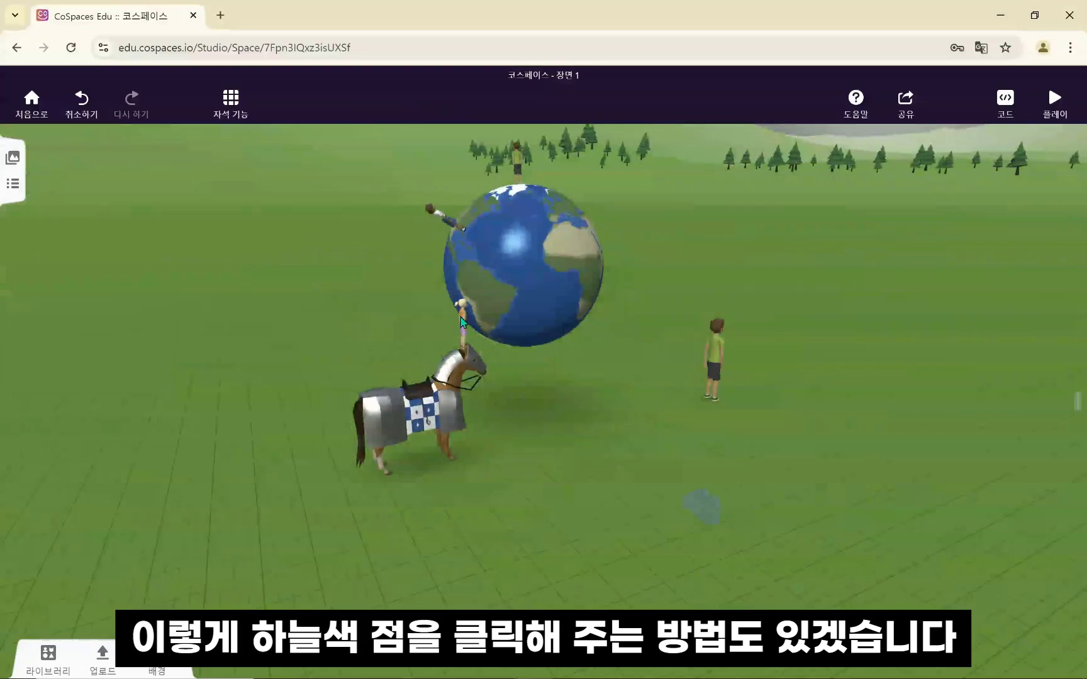
right_click(460, 317)
click(556, 481)
Step: Use Attach (붙이기) to fix the camera to the Top attachment point on the horse's back
drag(502, 519, 451, 534)
click(478, 531)
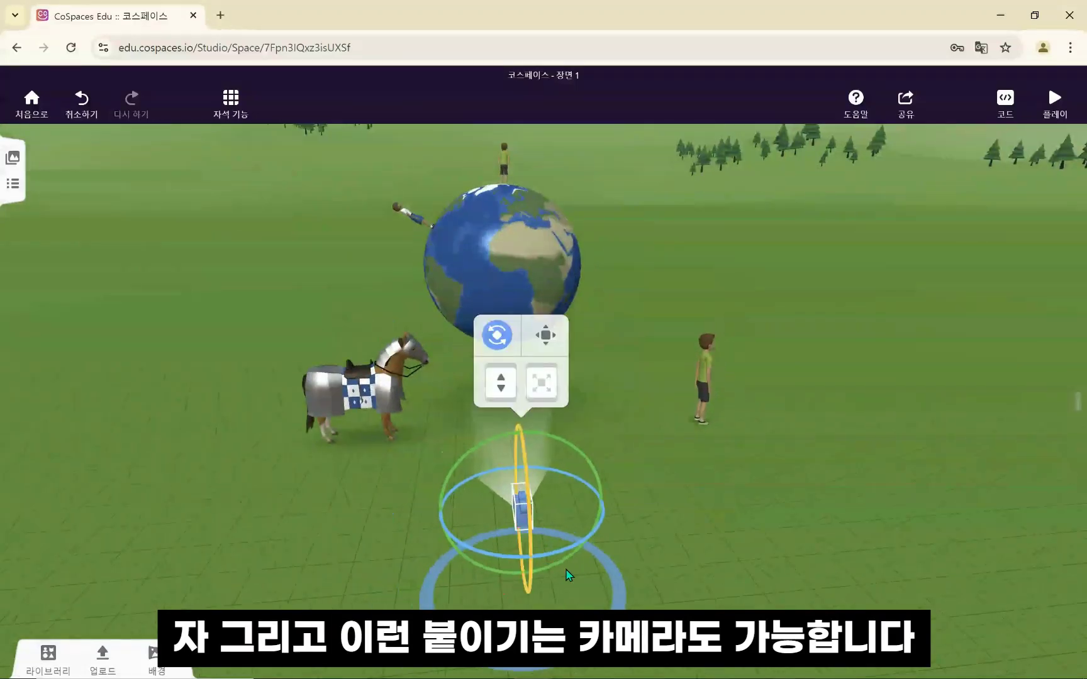
click(634, 575)
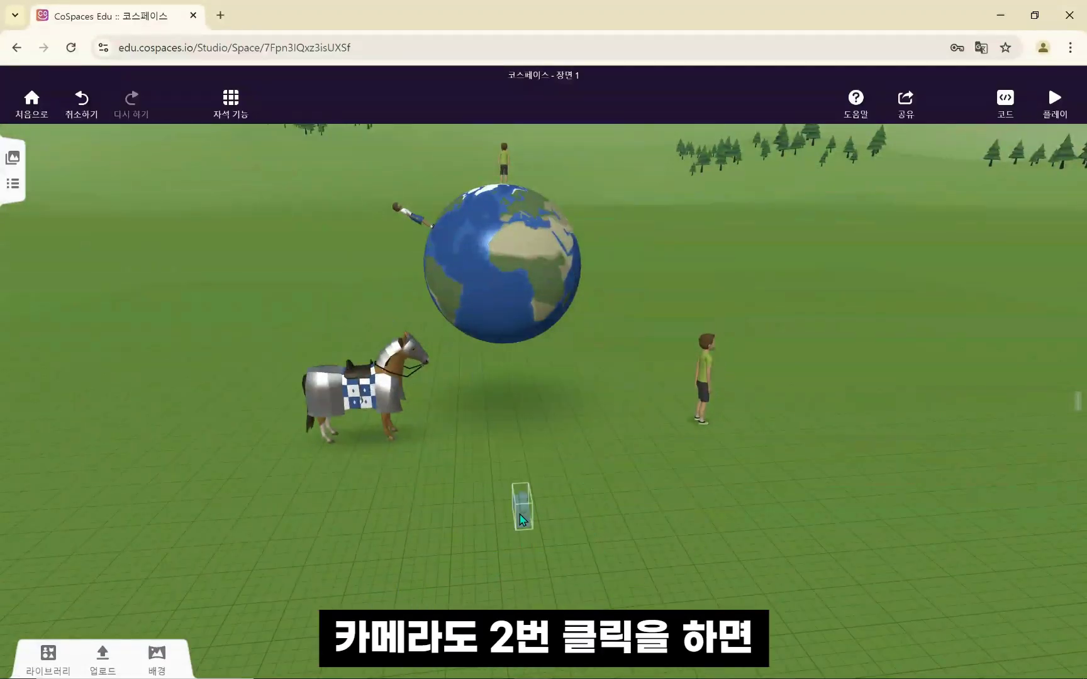
click(521, 520)
click(519, 514)
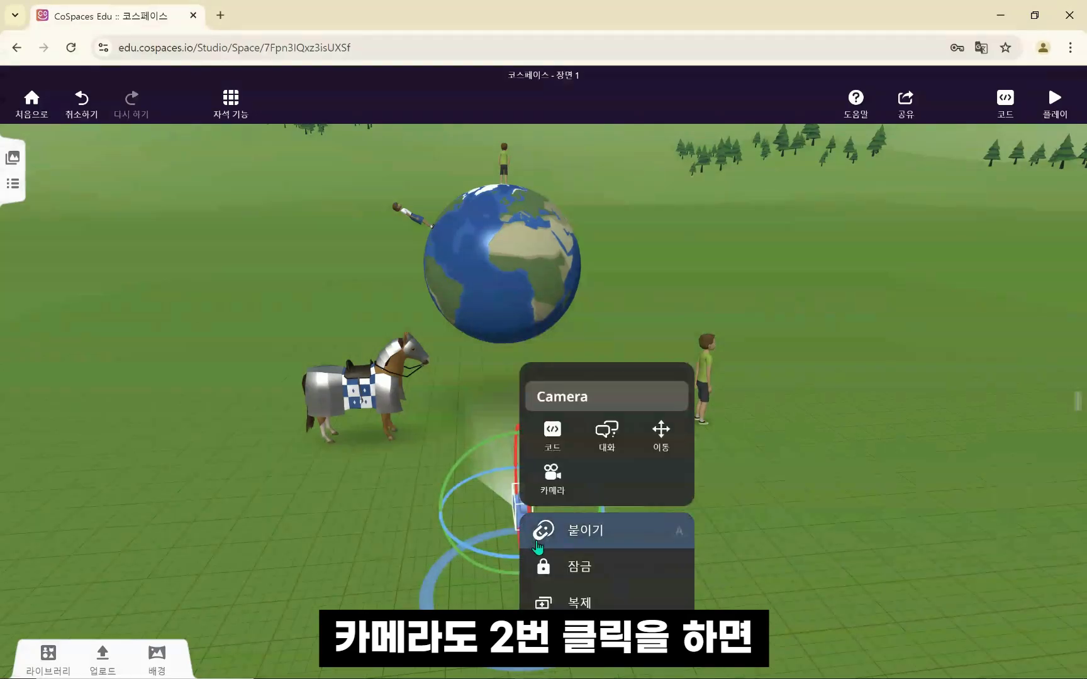
click(574, 539)
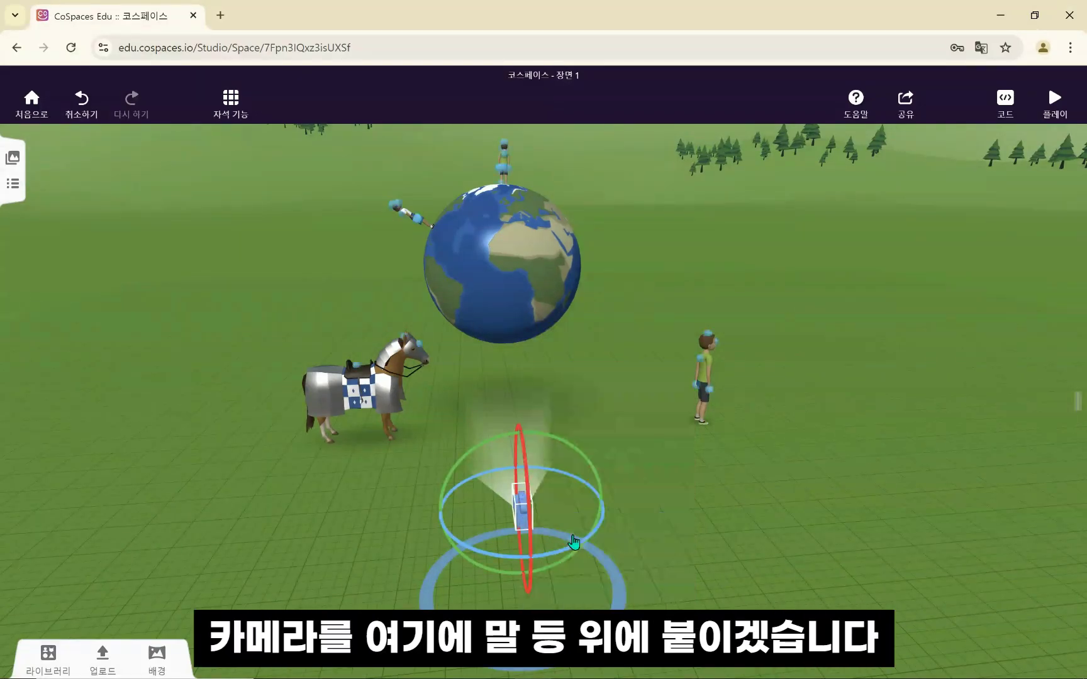
click(403, 340)
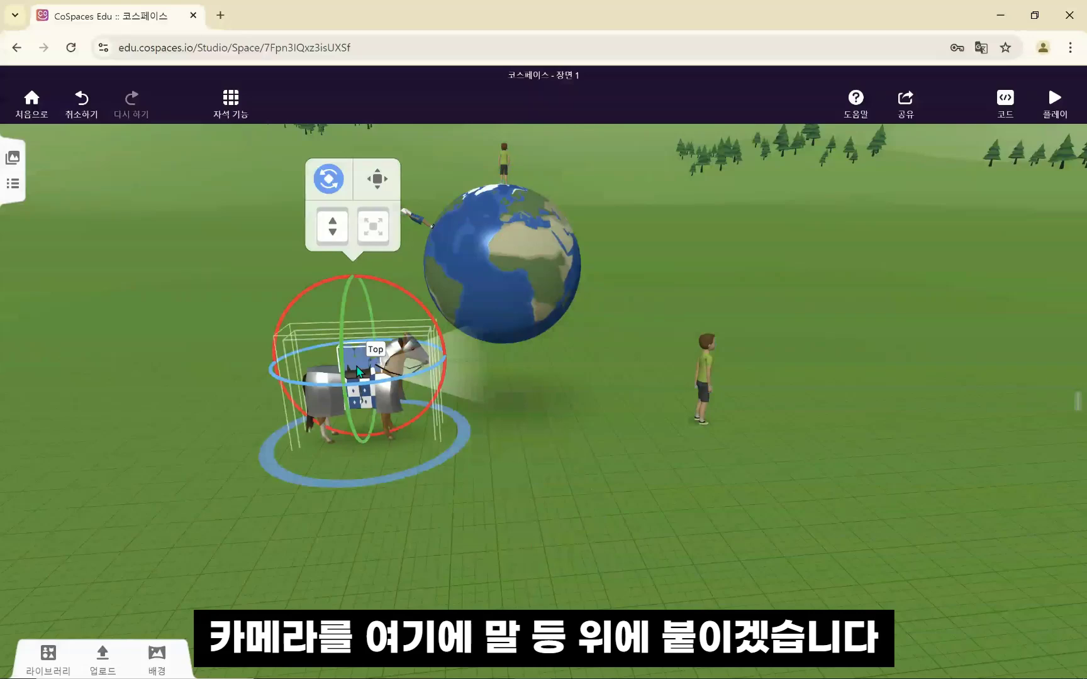
click(465, 550)
Step: Raise the attached camera so that it sits above the horse's saddle
click(356, 360)
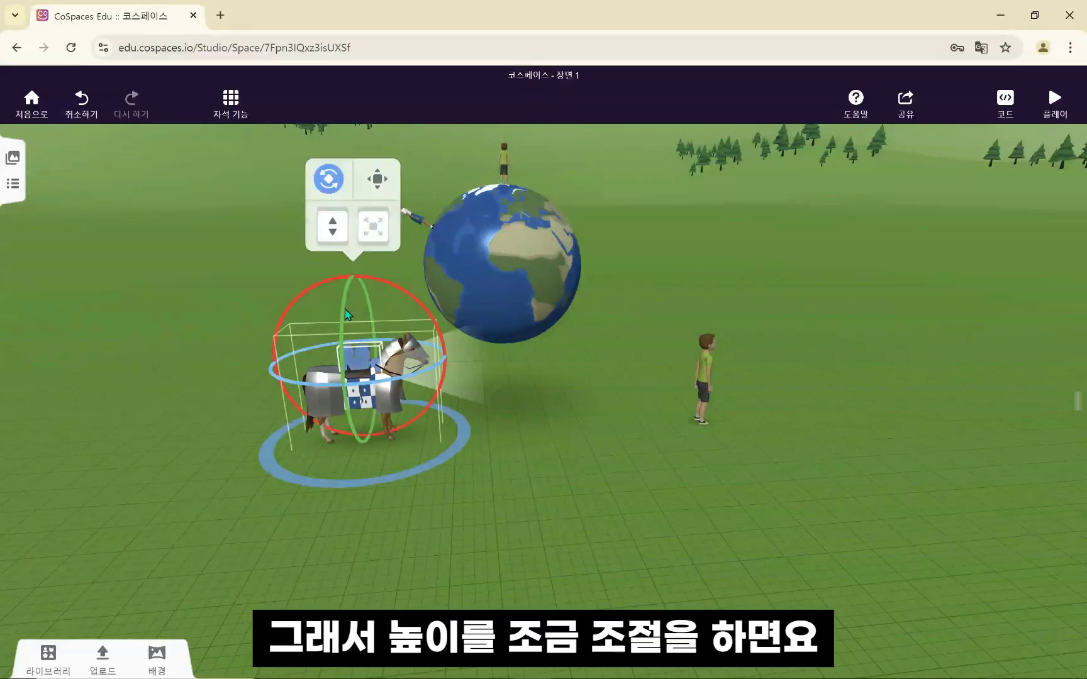
drag(329, 222, 325, 187)
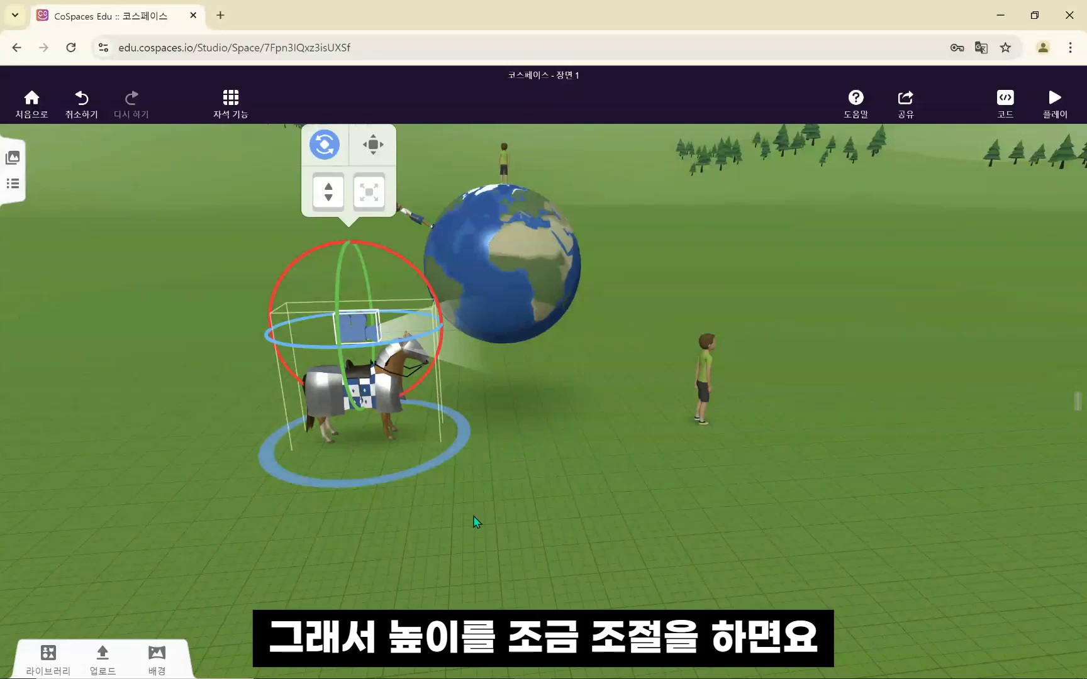
click(514, 526)
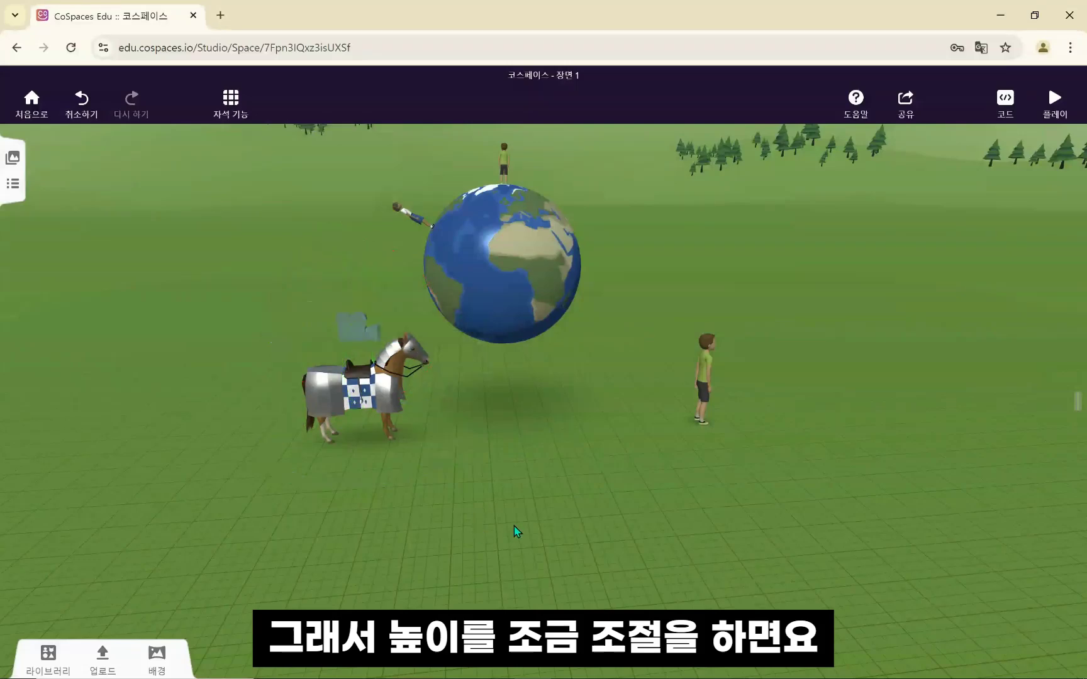
Step: Play the scene, look around from the camera on the horse's back, and return to the editor
click(1057, 101)
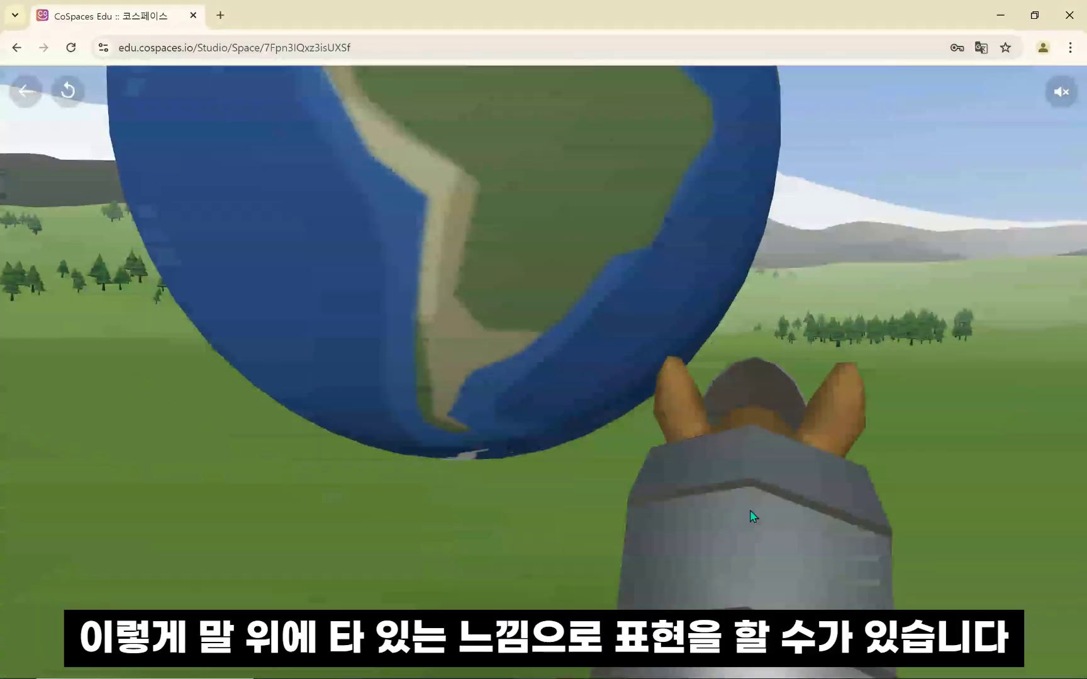
drag(750, 510, 614, 396)
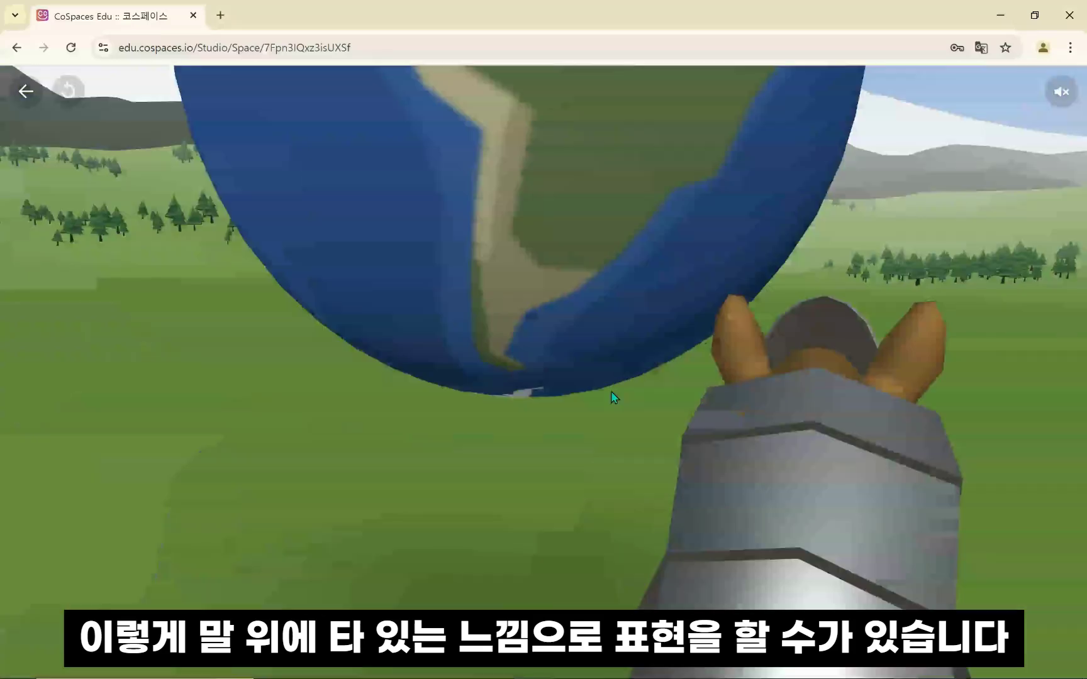
click(25, 92)
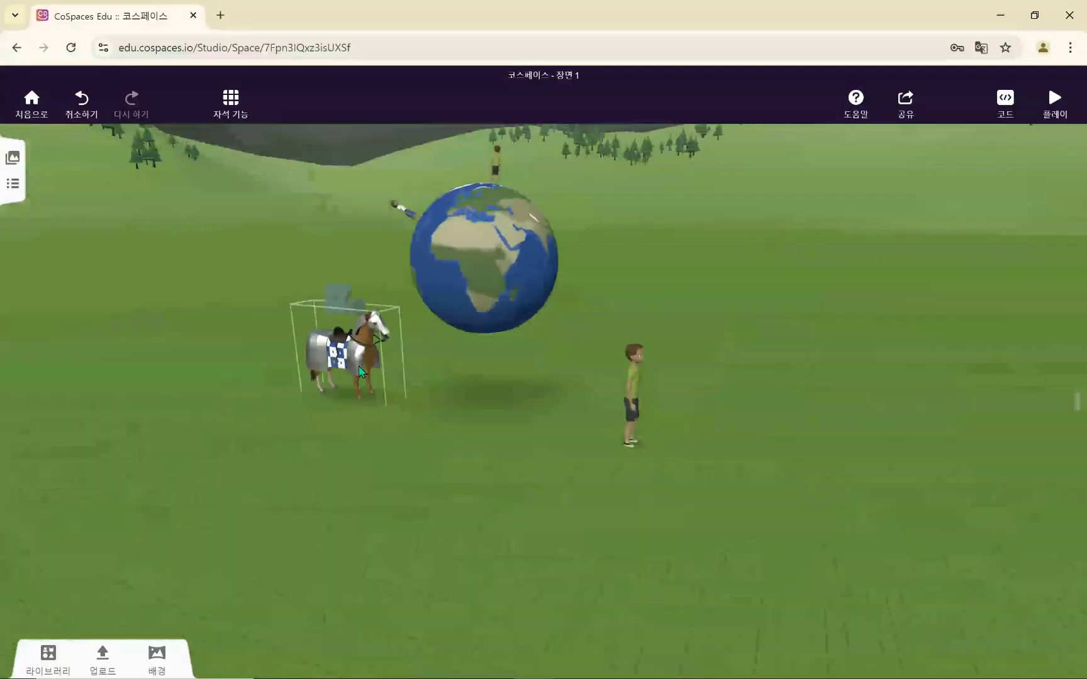
Step: Move the horse with its attached camera around the ground and place it in front of the Earth
drag(359, 367, 307, 401)
drag(424, 539, 453, 535)
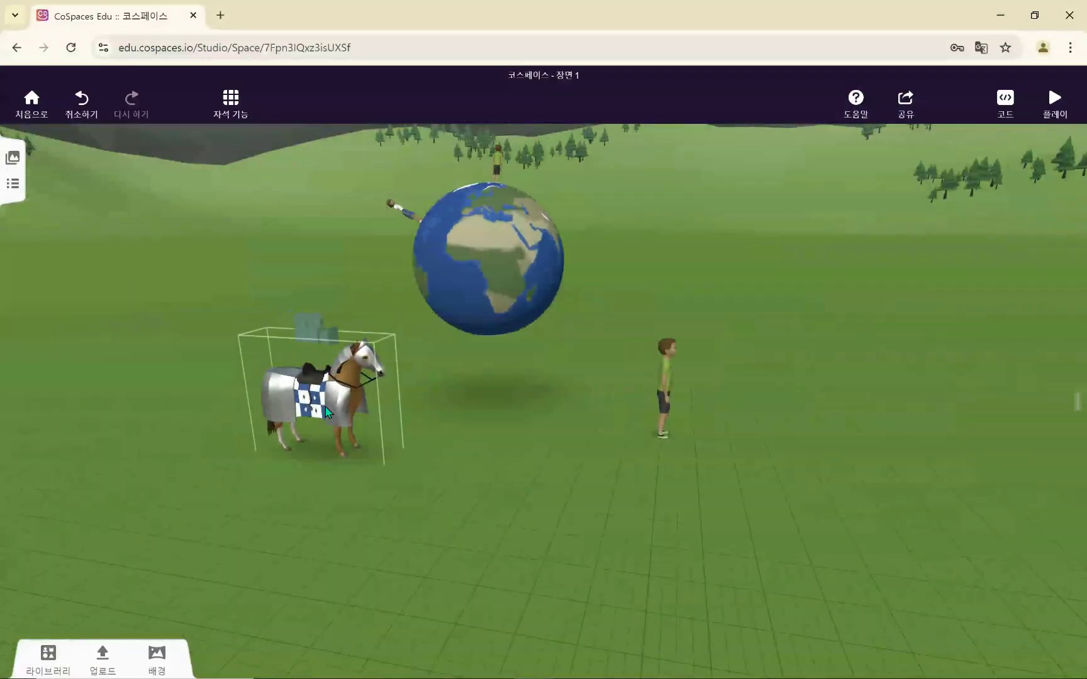
drag(326, 407, 354, 390)
drag(382, 482, 622, 492)
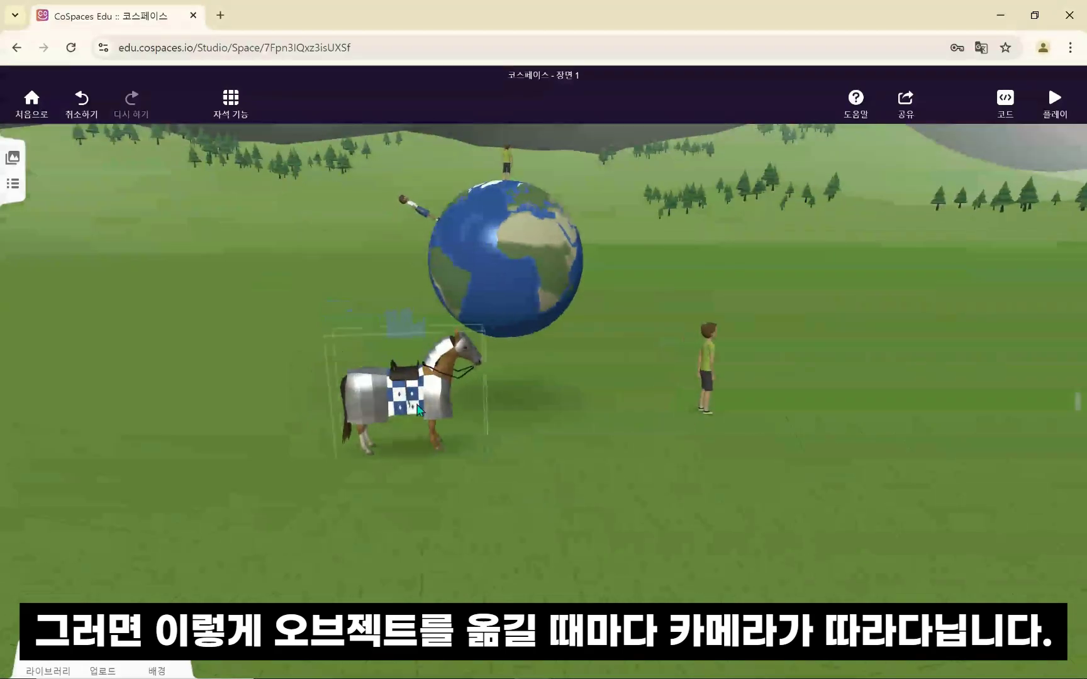
drag(418, 410, 440, 434)
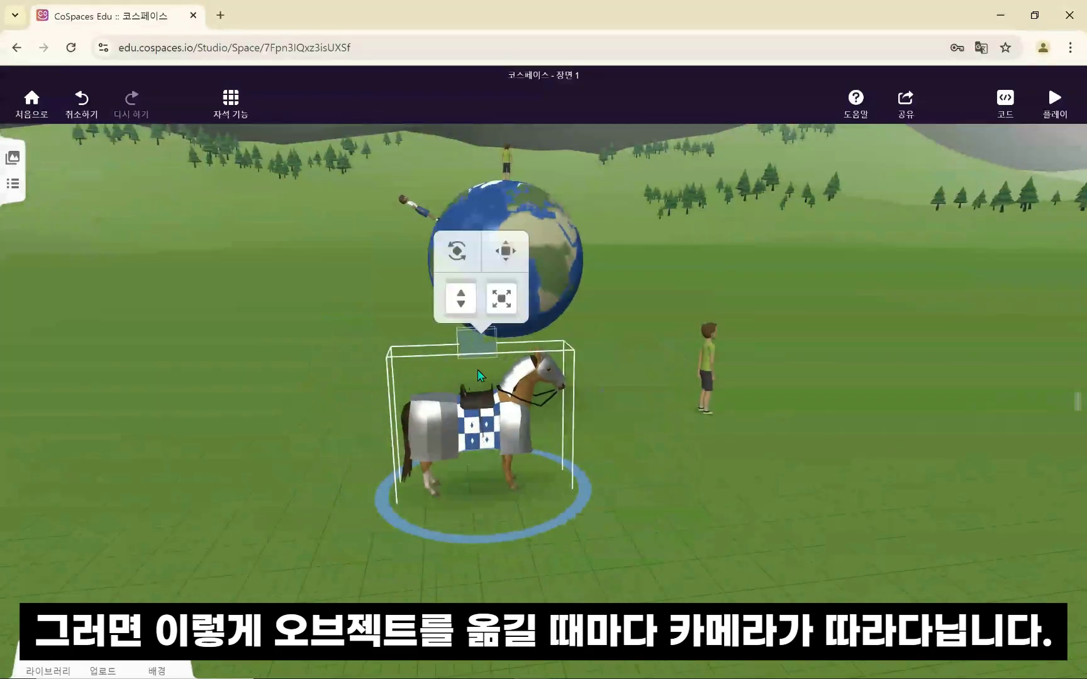
Step: Rotate the horse to face the Earth and preview the scene from its attached camera
click(456, 250)
drag(484, 476, 576, 454)
click(1036, 117)
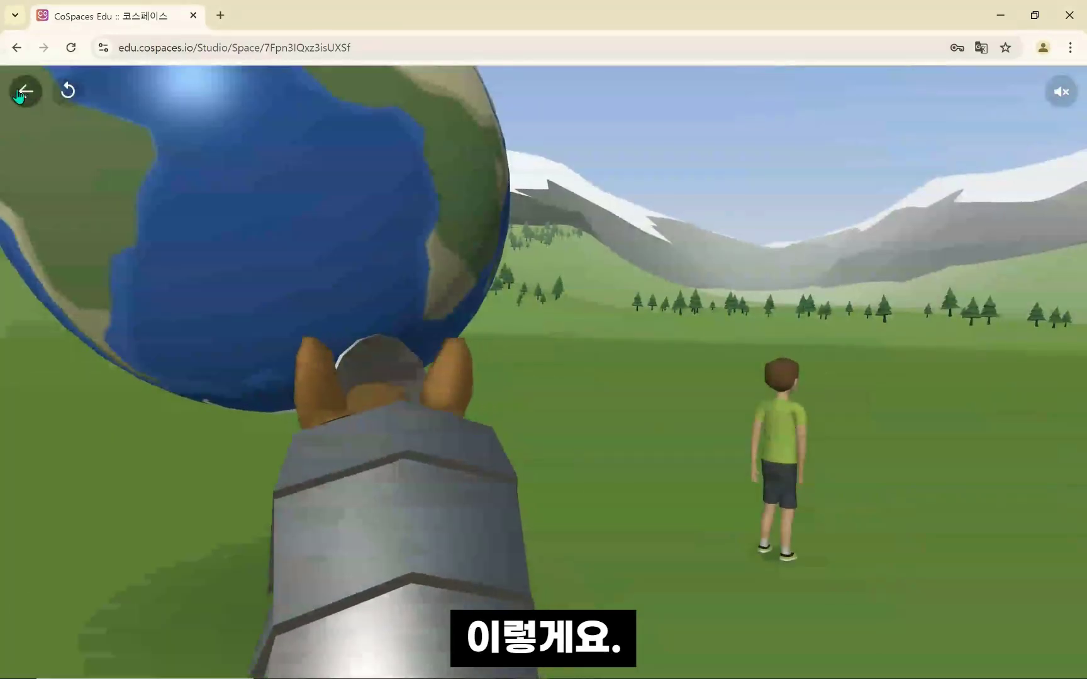
click(26, 92)
Step: Set the armored horse's animation to Run and play the scene to preview the running view
click(492, 445)
click(576, 402)
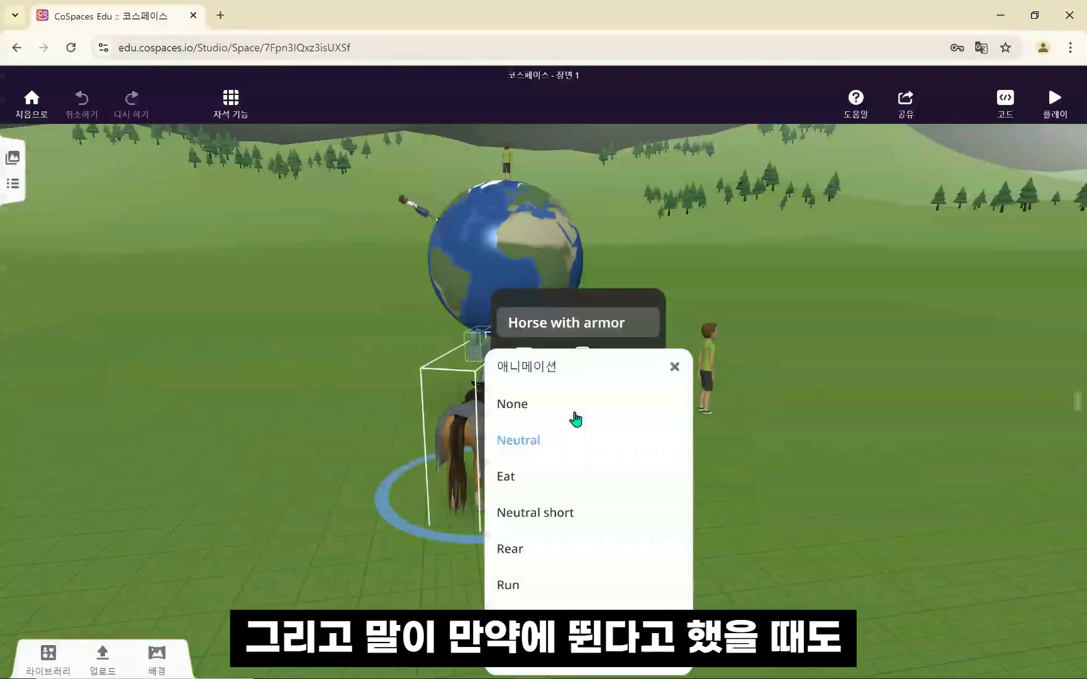
click(563, 586)
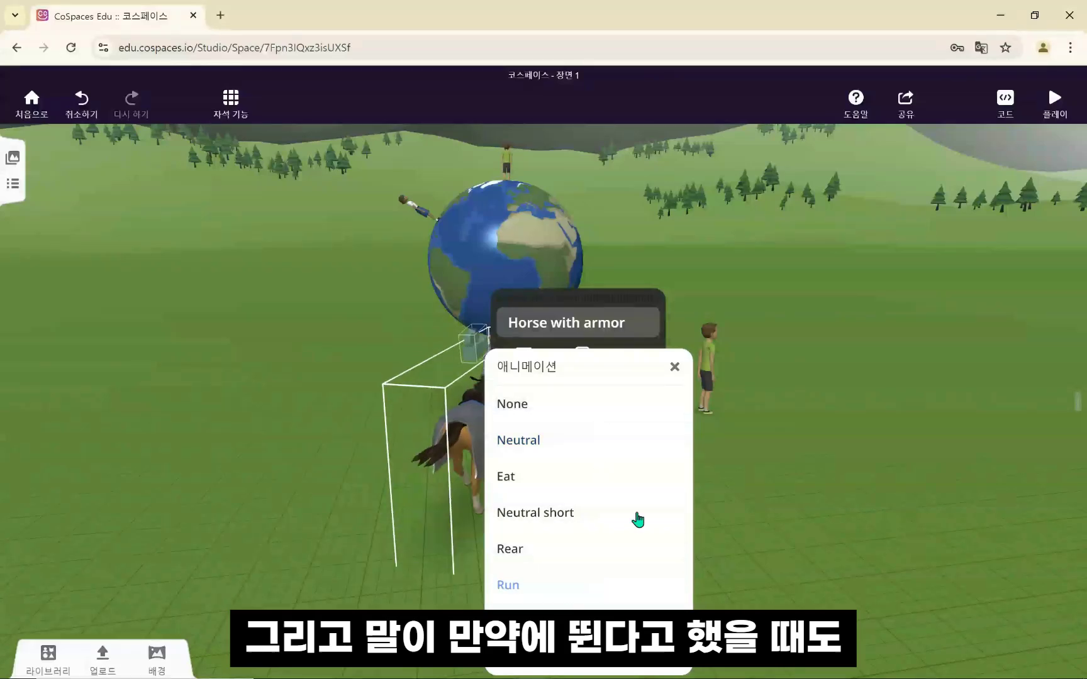
click(1061, 114)
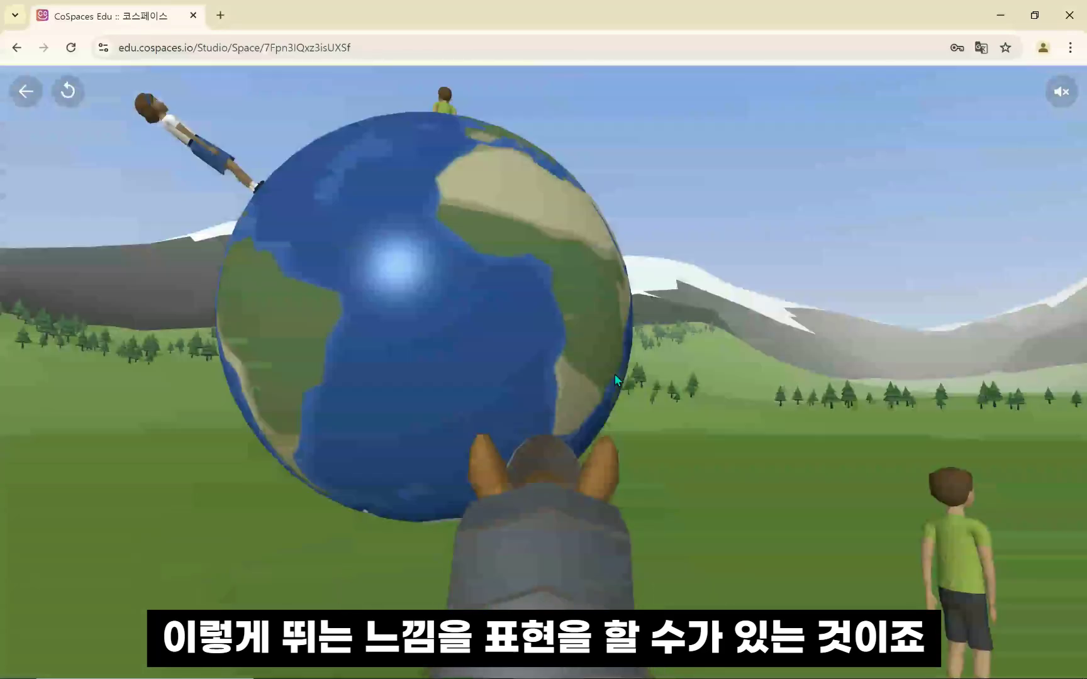
key(Escape)
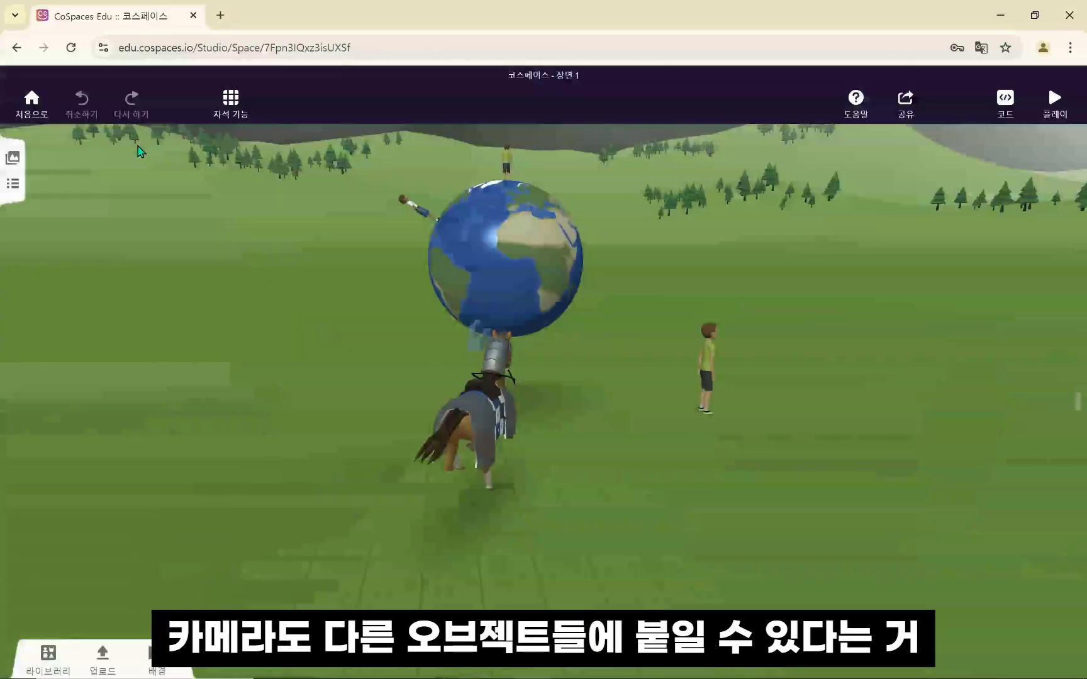
Step: Move the running horse to one side and place a free-standing camera on the ground facing the Earth
click(415, 428)
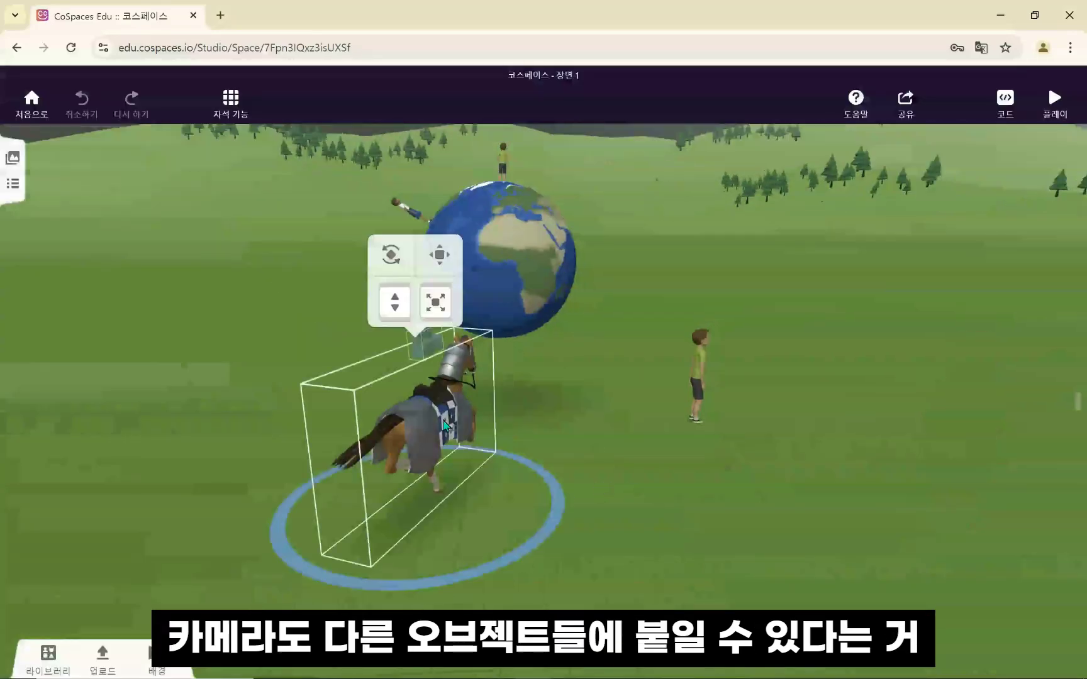
right_click(416, 422)
click(418, 359)
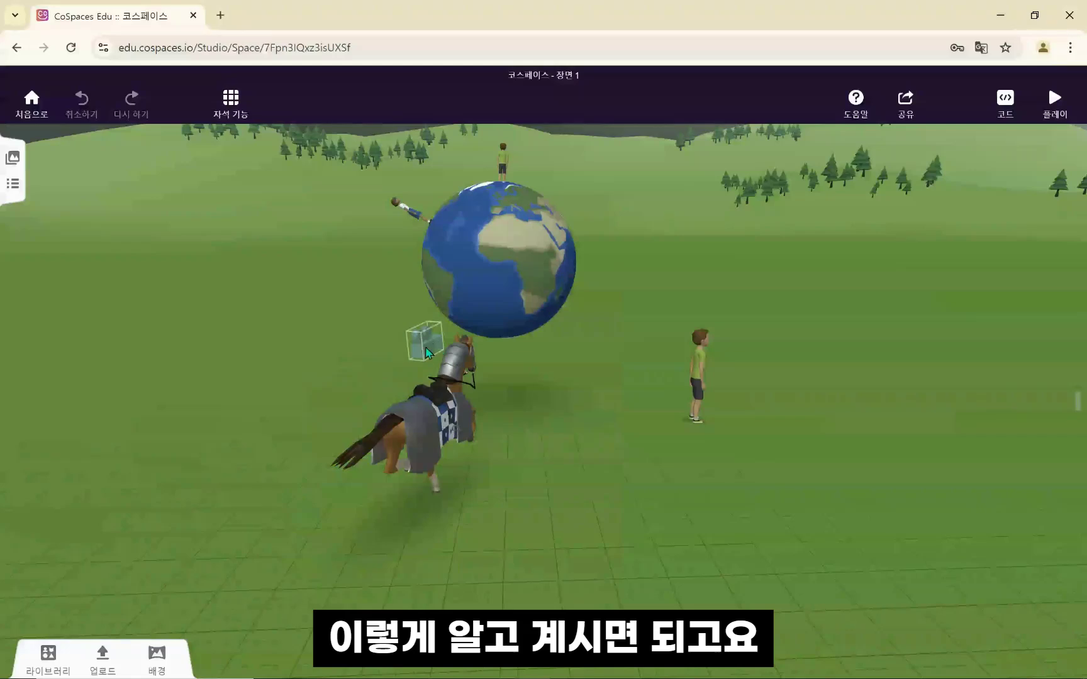
drag(431, 432, 516, 443)
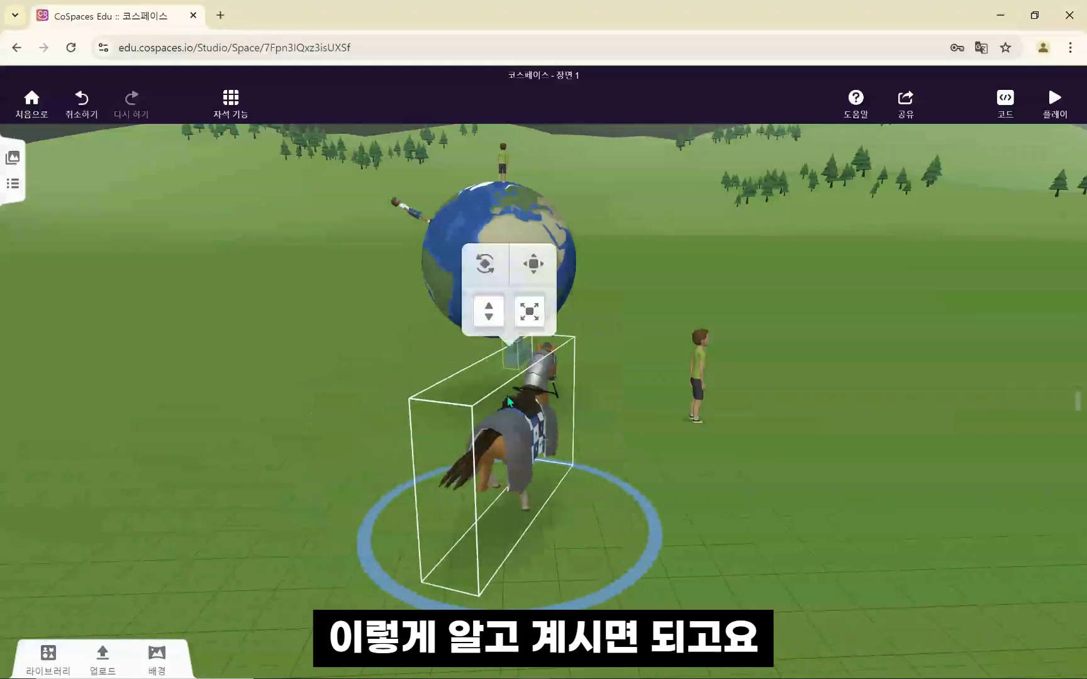
right_click(513, 363)
drag(526, 377, 472, 469)
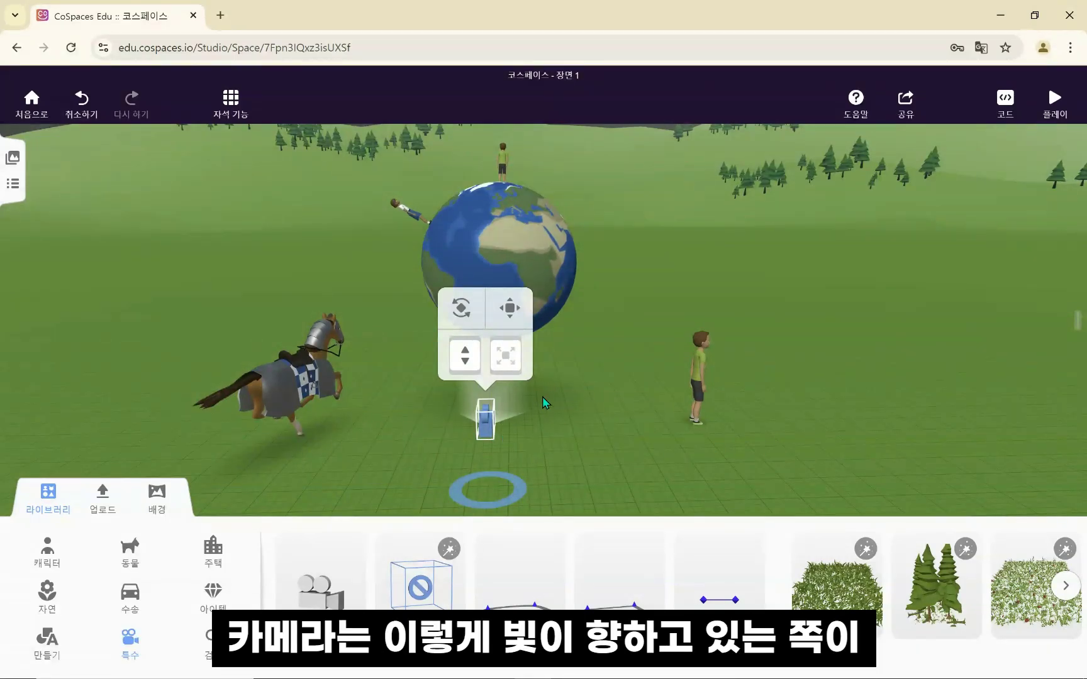
Step: Play the scene from the ground camera, move around the horse and the Earth, and return to the editor
click(1048, 100)
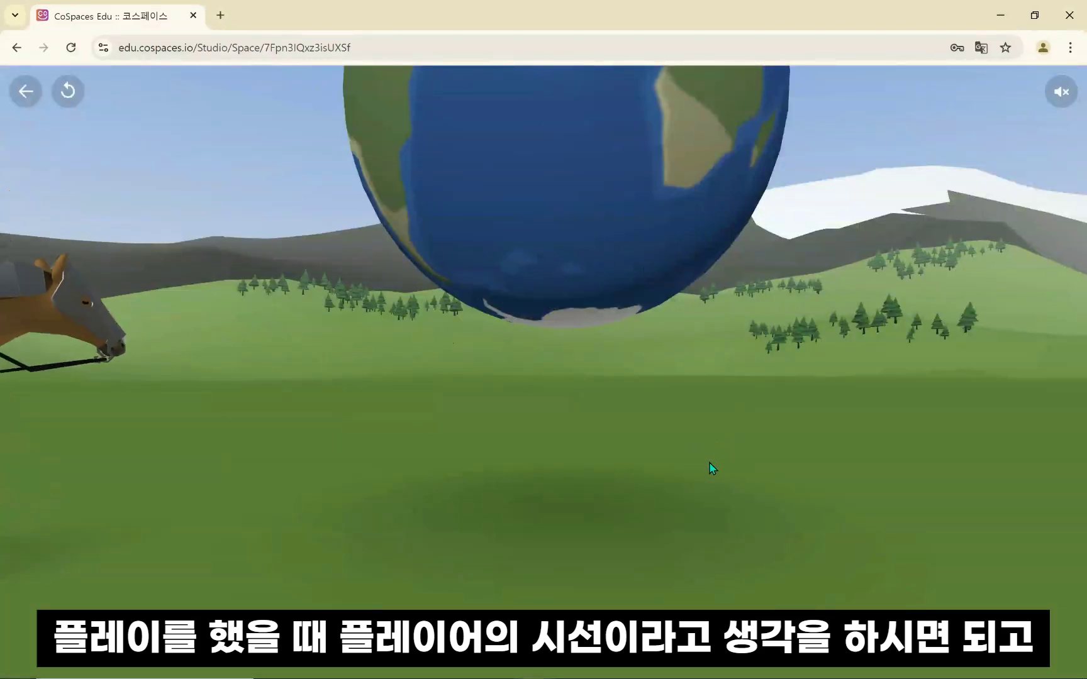
key(s)
key(a)
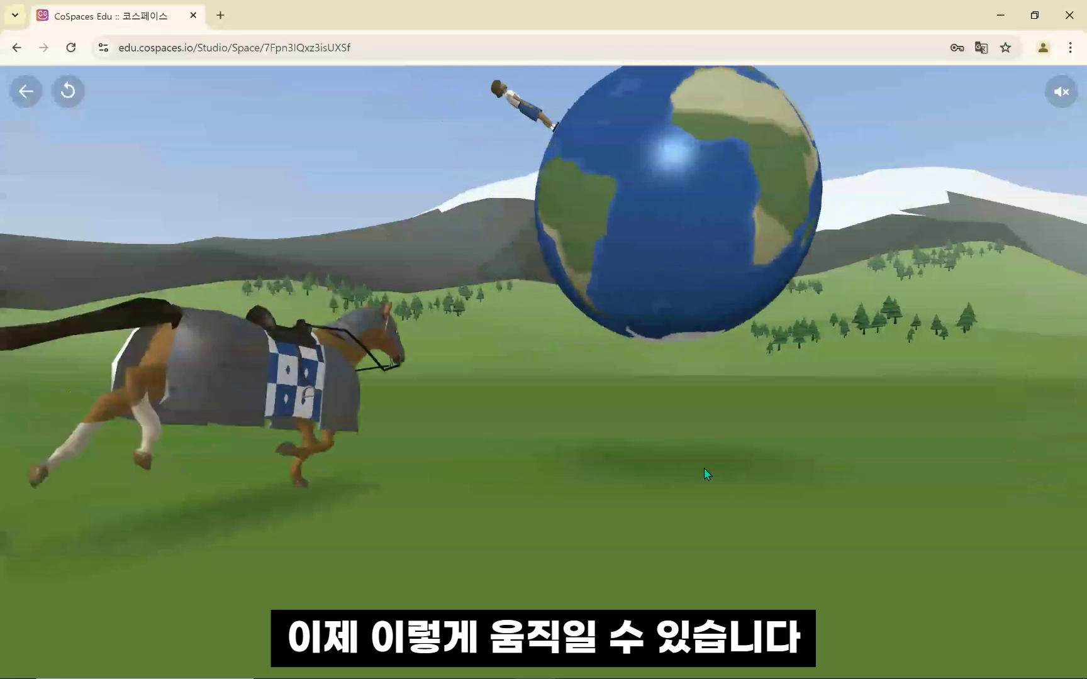
key(w)
drag(627, 479, 642, 483)
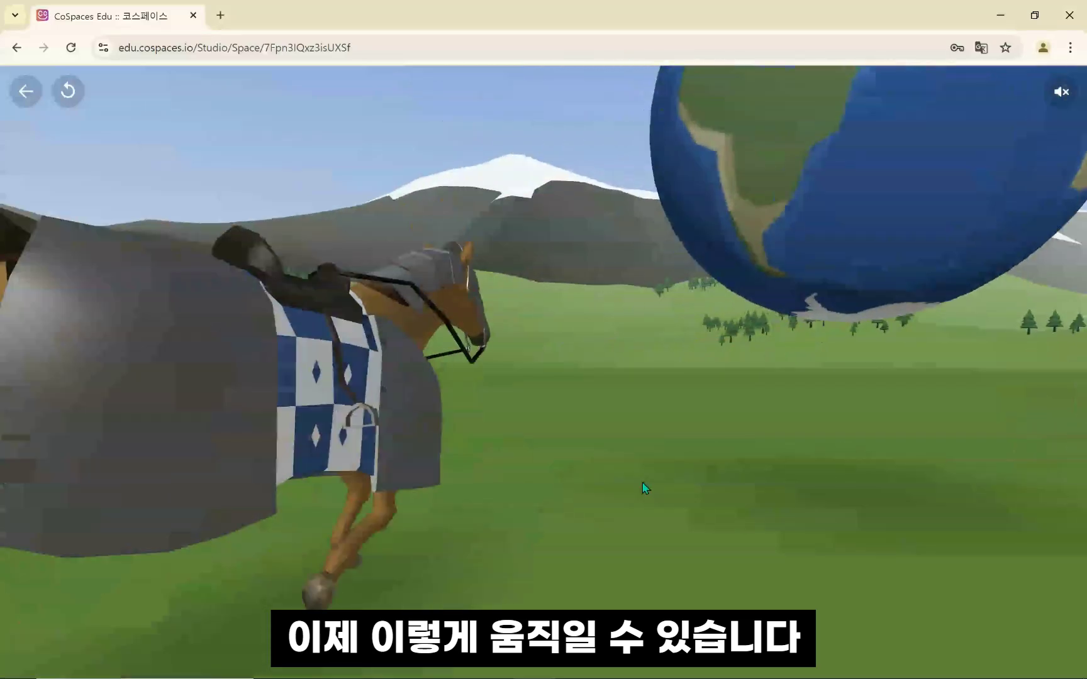
key(w)
key(a)
key(space)
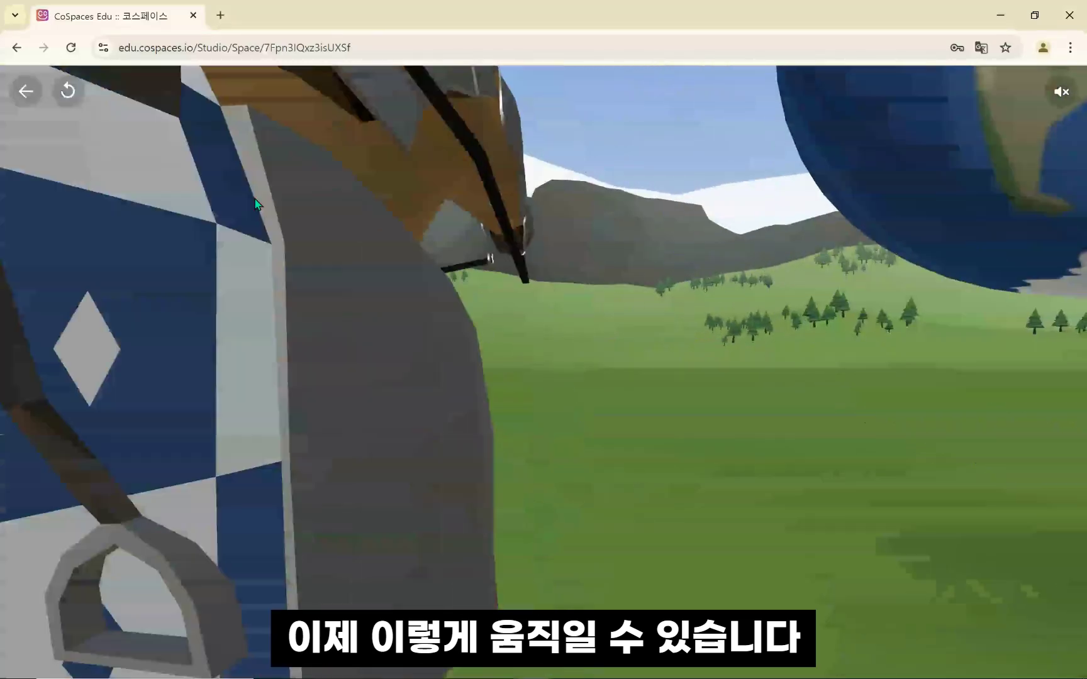
key(Escape)
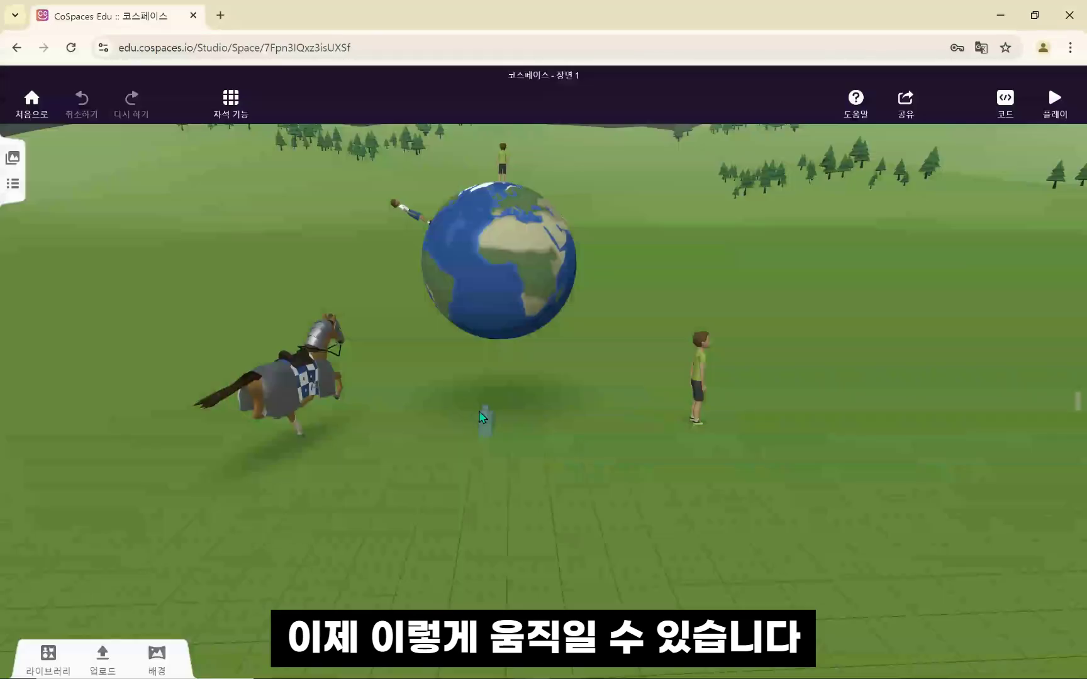
Step: Lower the ground camera slightly, try rotating it horizontally about its vertical axis, and deselect it
click(488, 429)
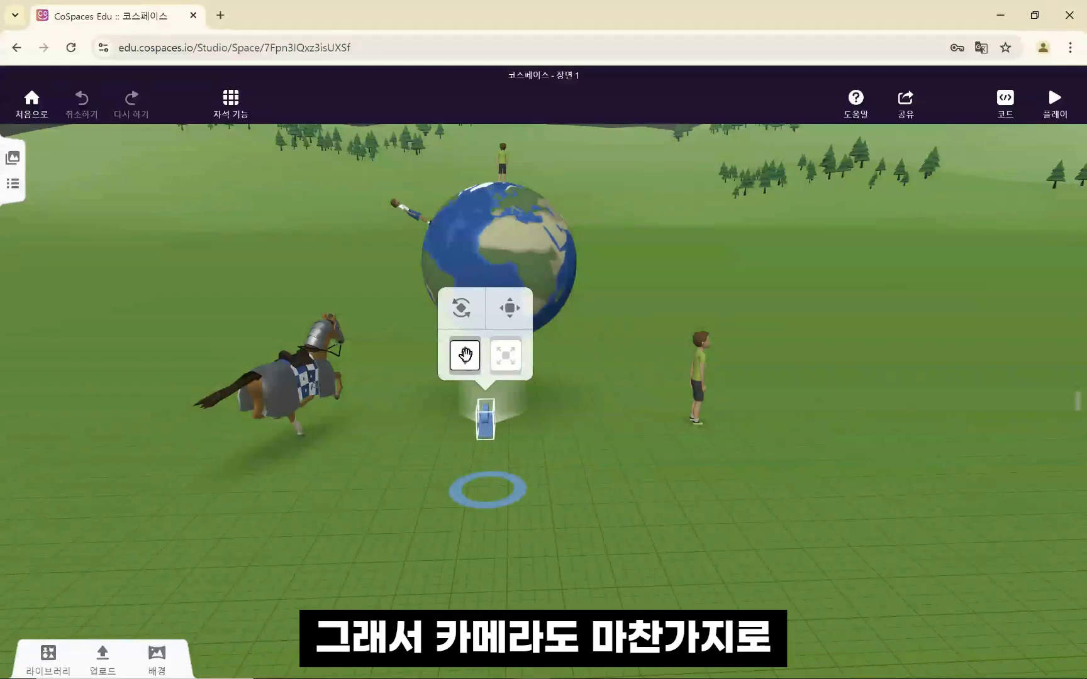
mouse_move(466, 356)
mouse_down()
mouse_move(464, 294)
mouse_move(466, 366)
mouse_up()
click(464, 321)
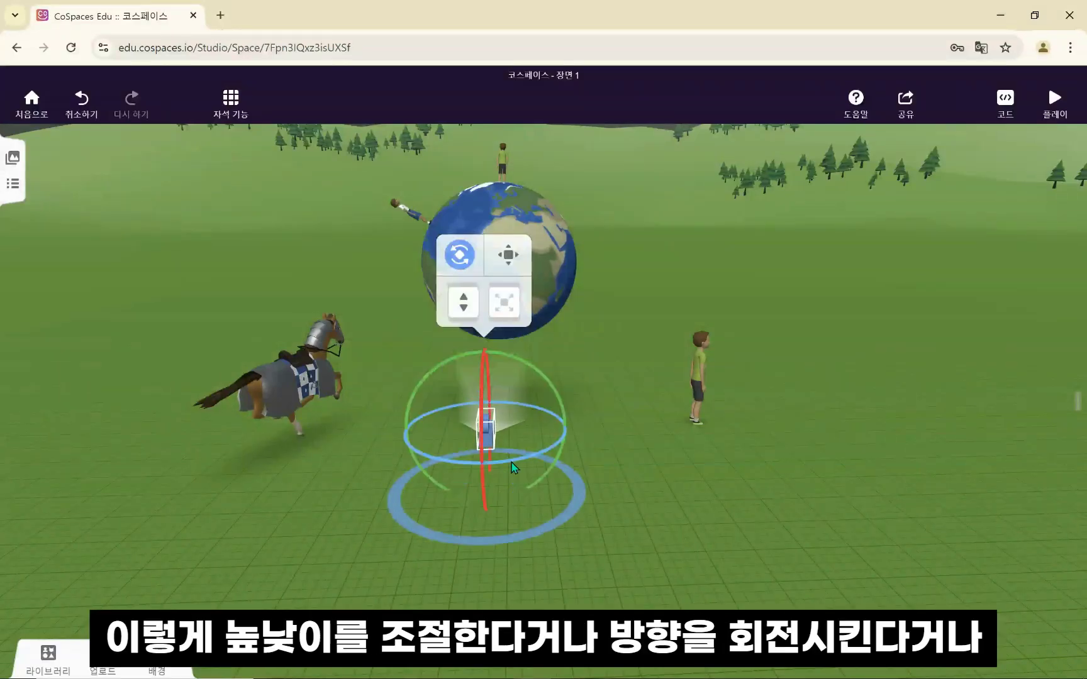
mouse_move(511, 462)
mouse_down()
mouse_move(532, 464)
mouse_move(550, 444)
mouse_move(512, 463)
mouse_up()
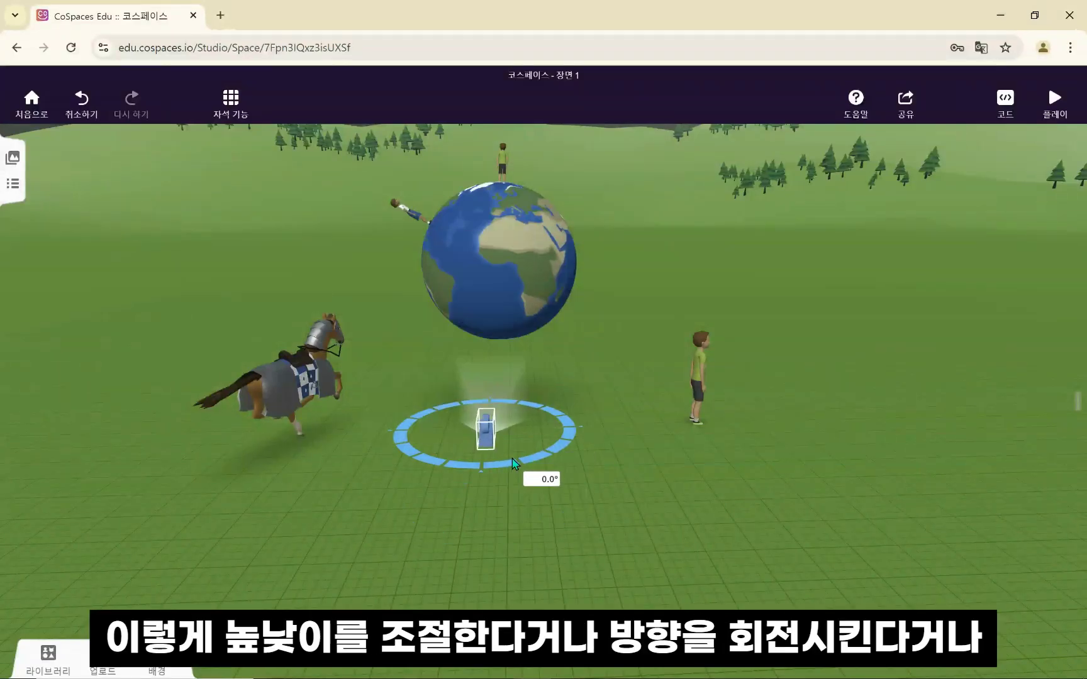
click(553, 569)
click(486, 431)
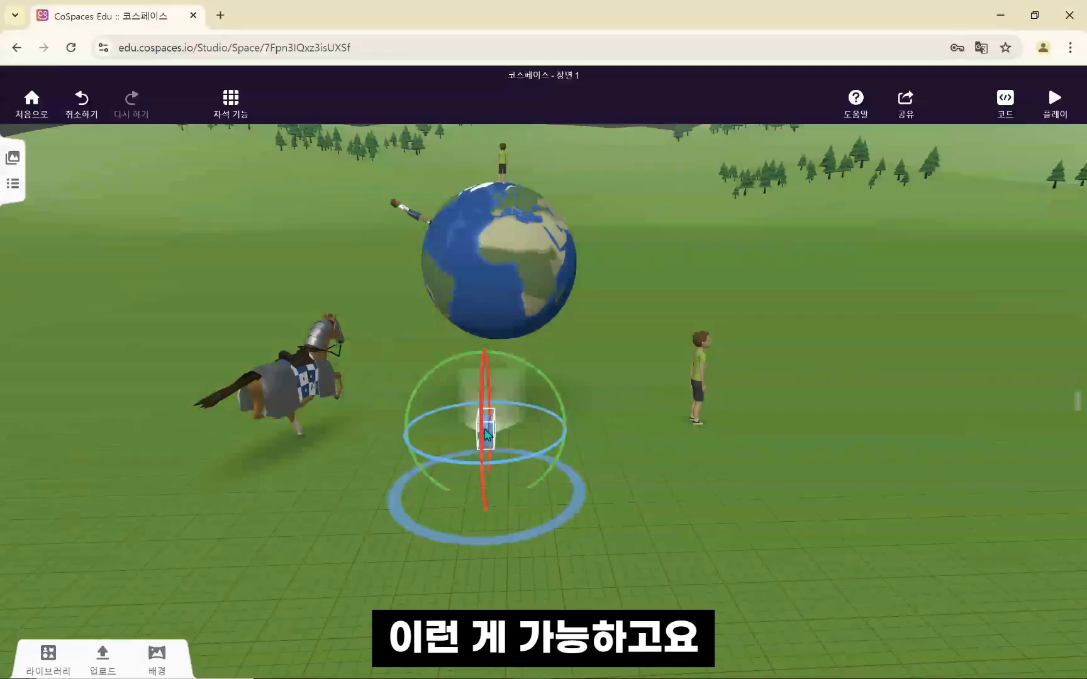
click(486, 432)
click(529, 485)
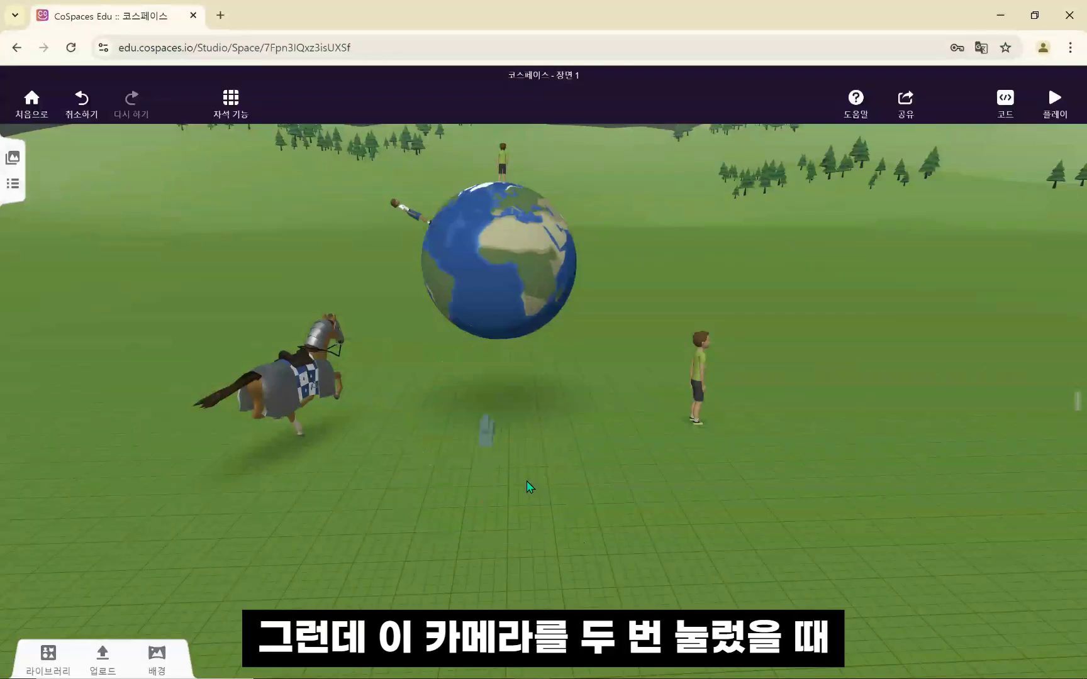
Step: Set the ground camera's movement speed (이동속도) to the maximum of 20.0 m/s, keeping the walking mode (걸음)
click(487, 434)
click(486, 434)
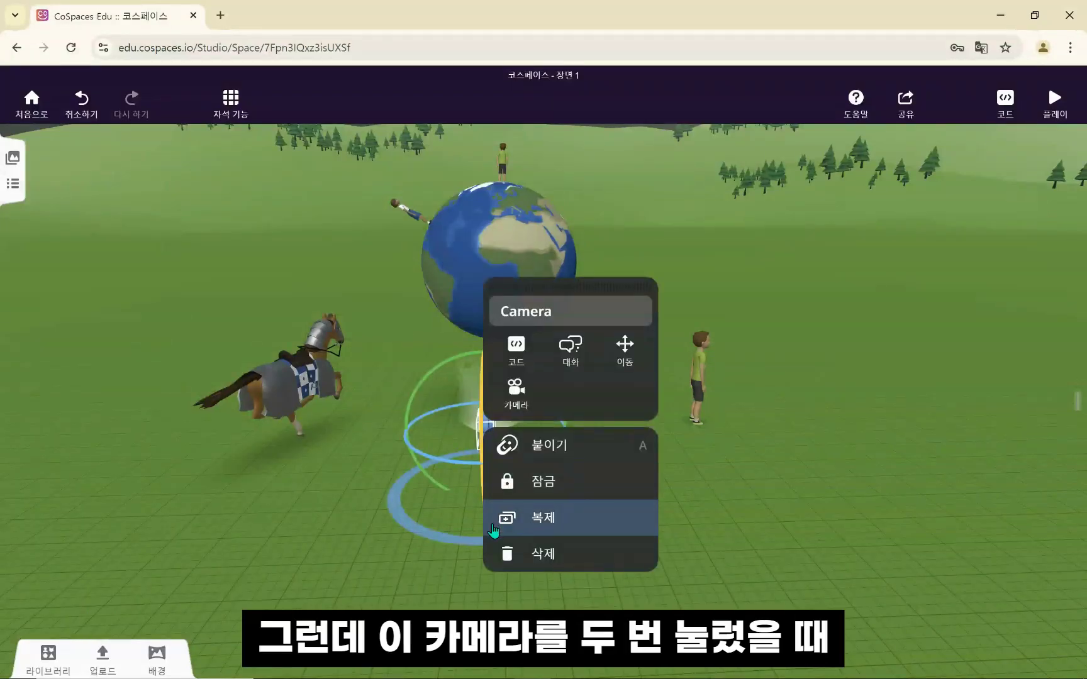
click(519, 396)
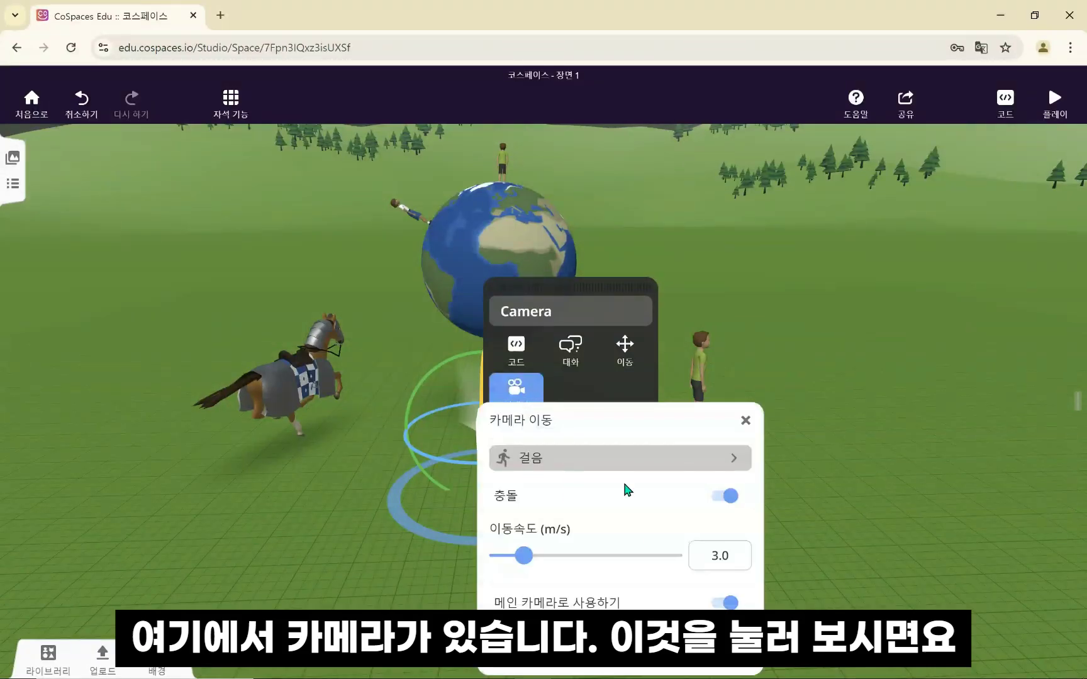
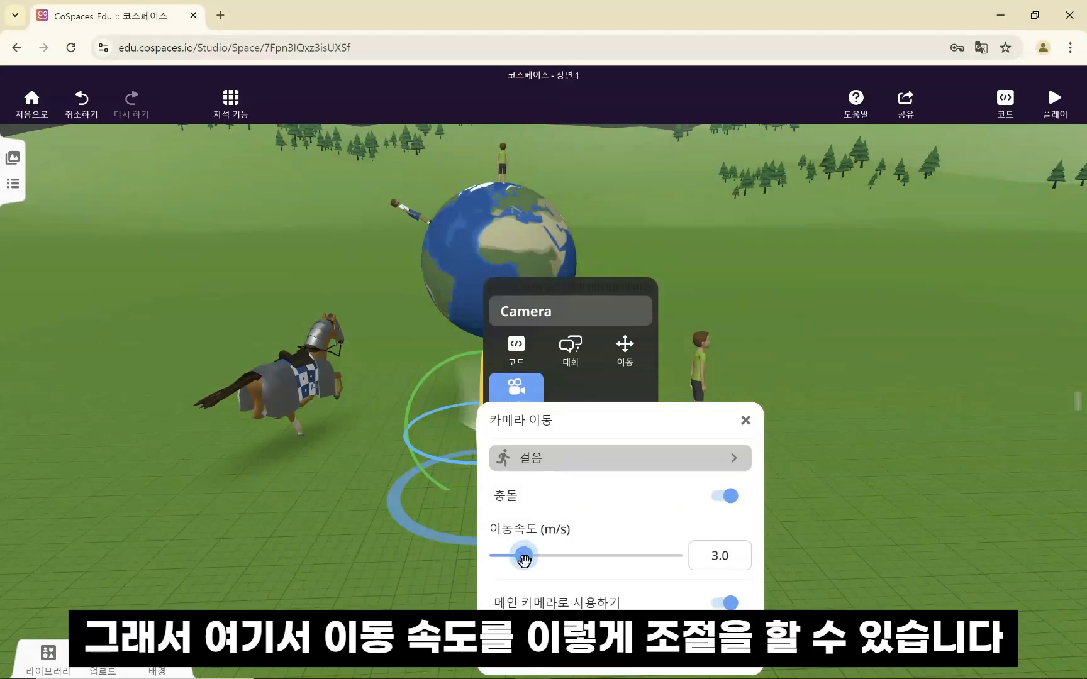
mouse_move(683, 566)
mouse_down()
mouse_move(512, 562)
mouse_move(661, 564)
mouse_up()
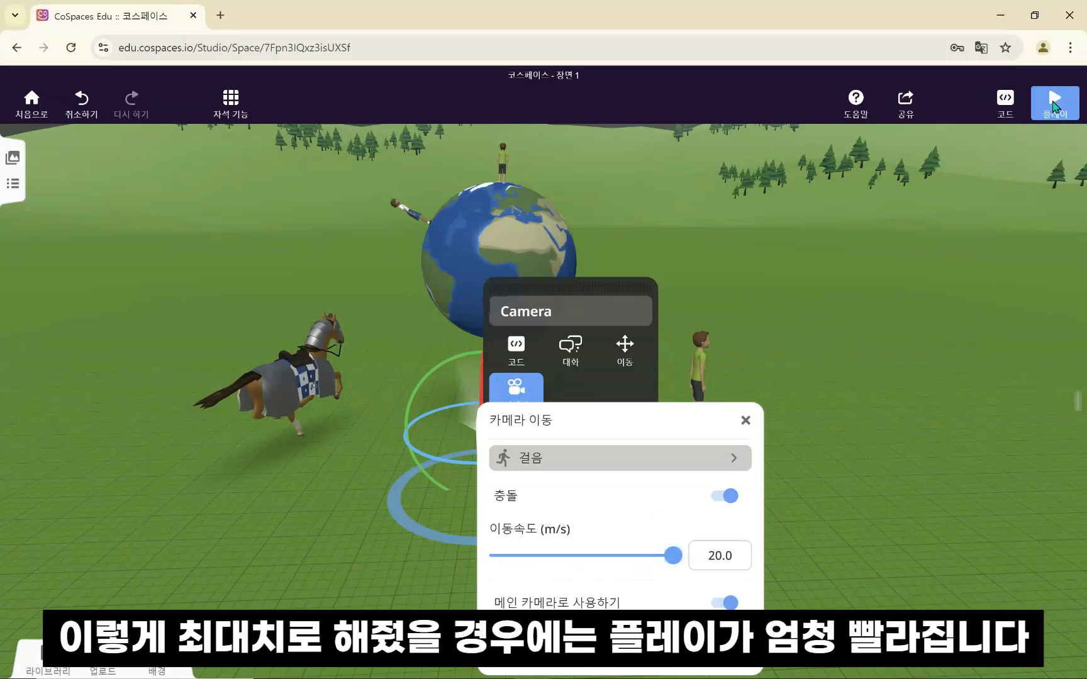
Step: Play the scene at maximum camera speed, walk and look around, and return to the editor
click(1053, 103)
key(w)
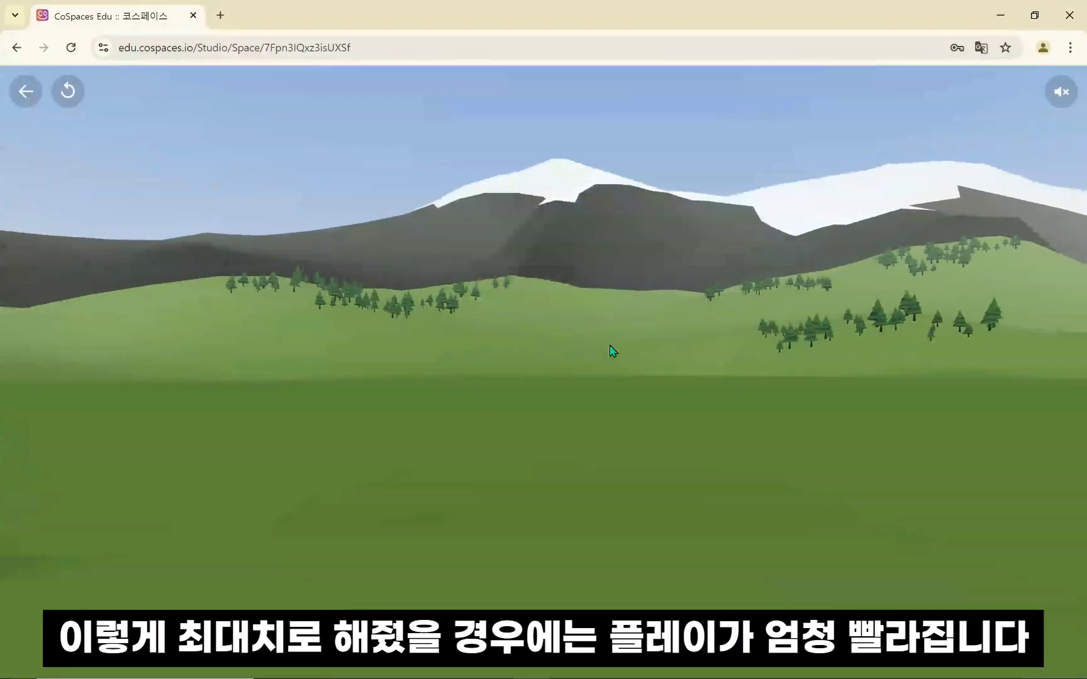
drag(609, 345, 1072, 367)
key(w)
key(w)
drag(618, 366, 201, 378)
key(w)
click(26, 93)
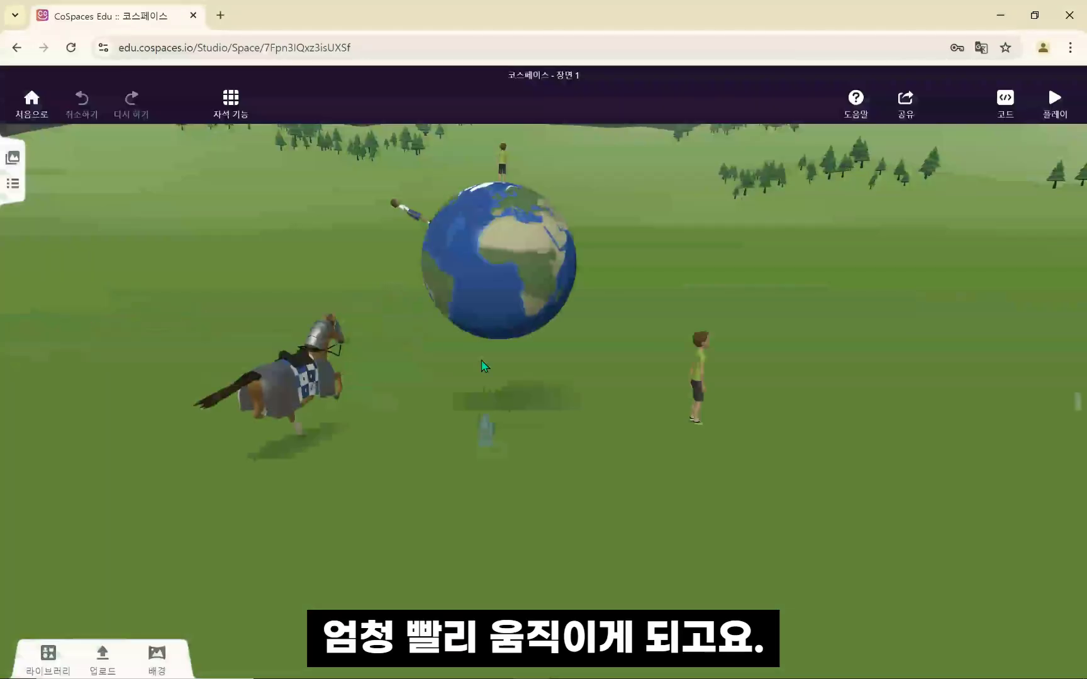
Step: Set the ground camera's movement speed (이동속도) to 11.2 m/s and close its settings
click(485, 431)
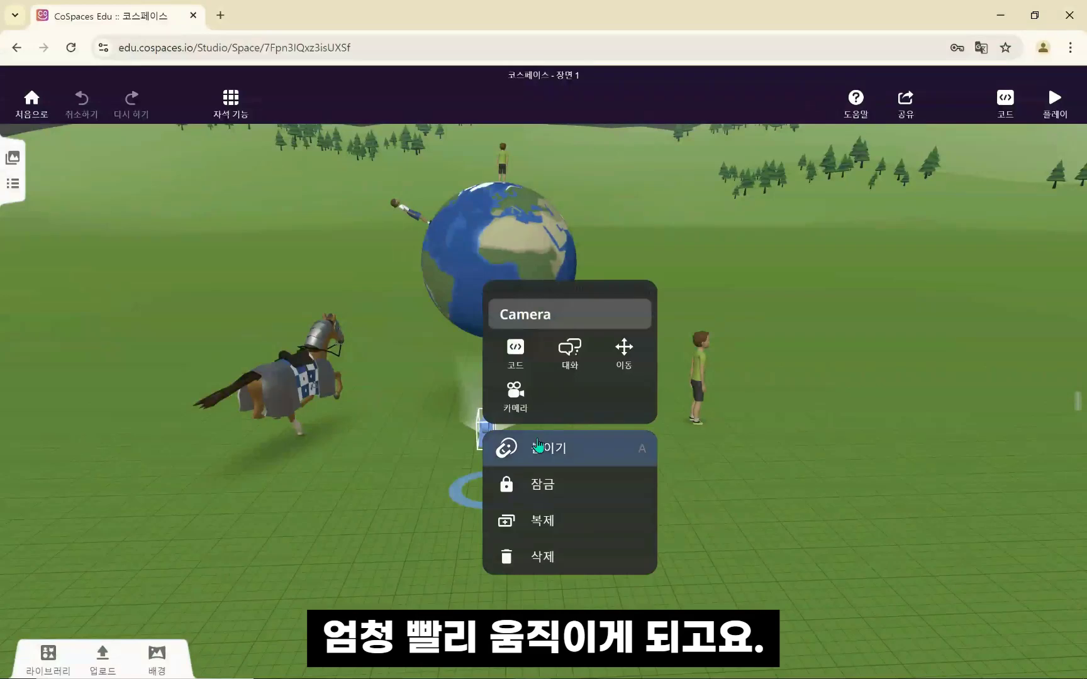
click(515, 393)
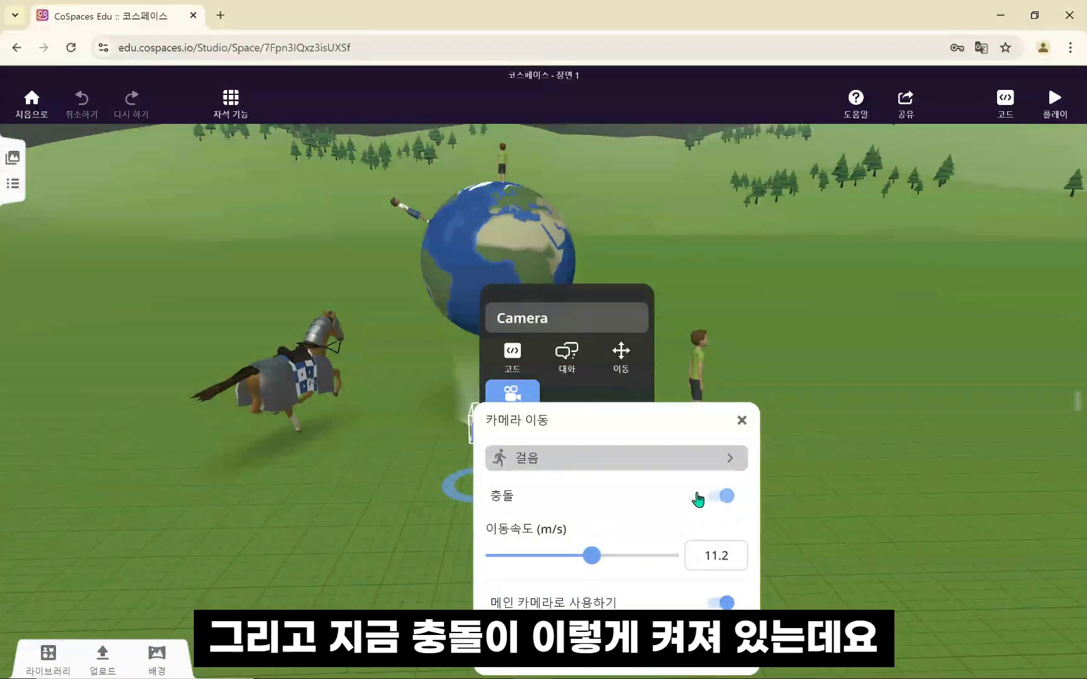
click(741, 421)
click(709, 473)
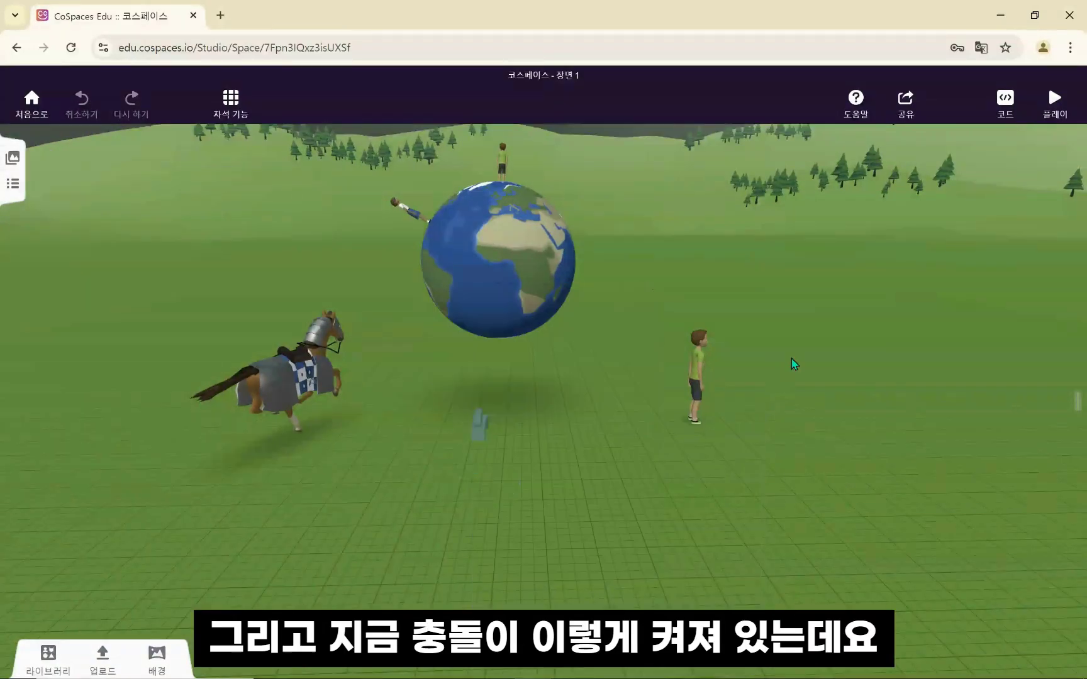
Step: Play the scene and walk the camera into the horse from several sides to test collision, and return to the editor
click(1052, 105)
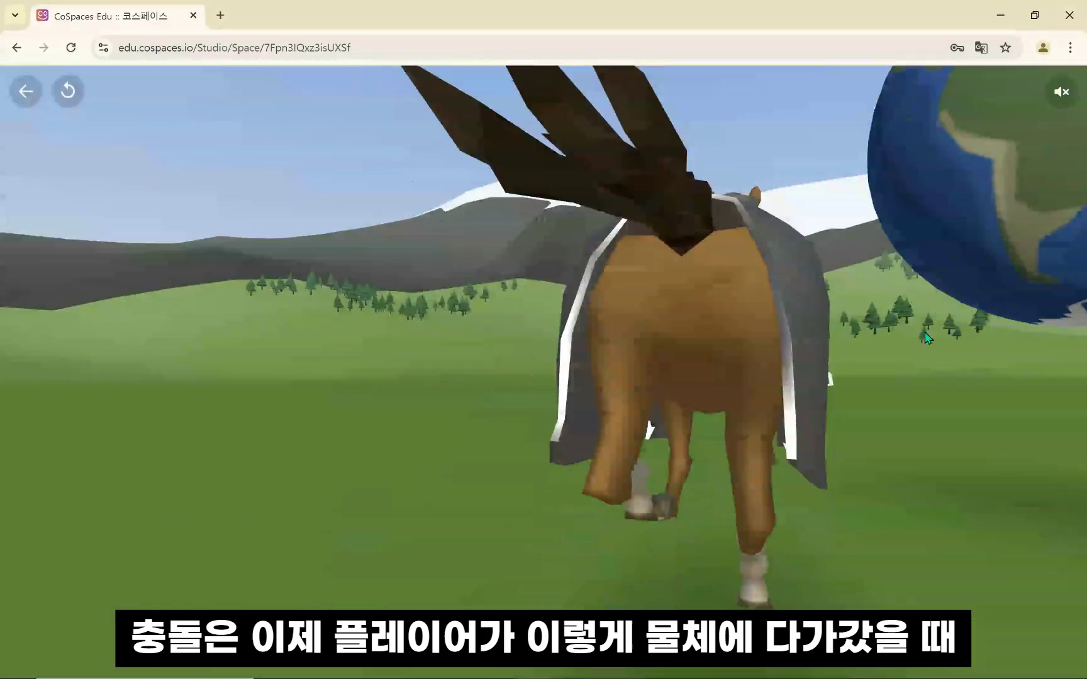
drag(906, 463, 919, 462)
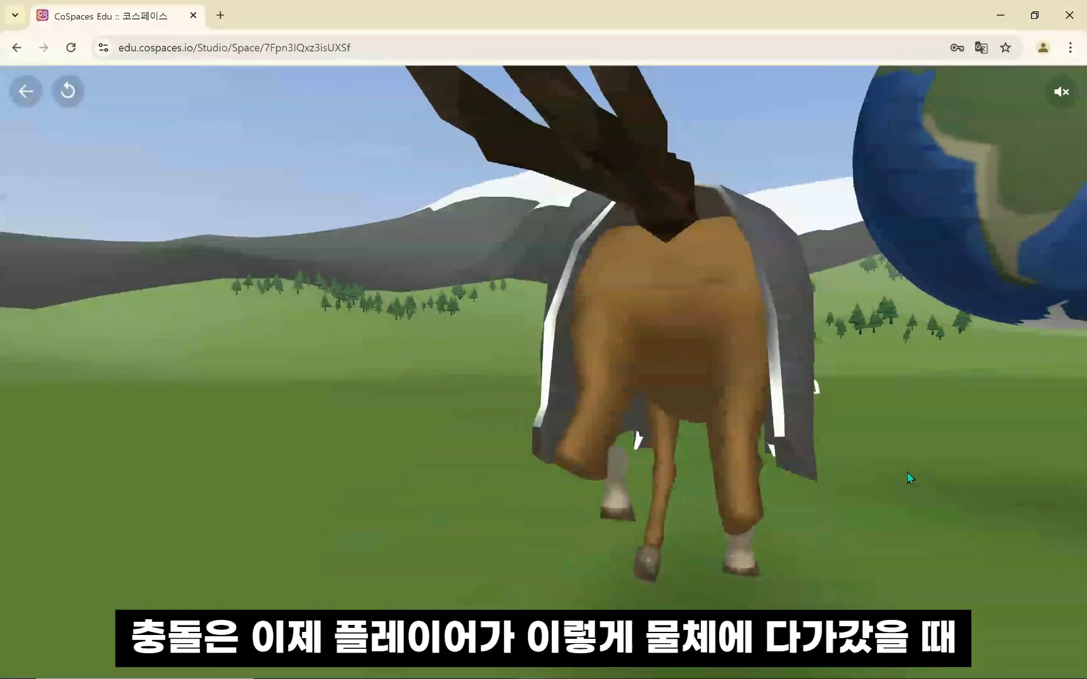
key(w)
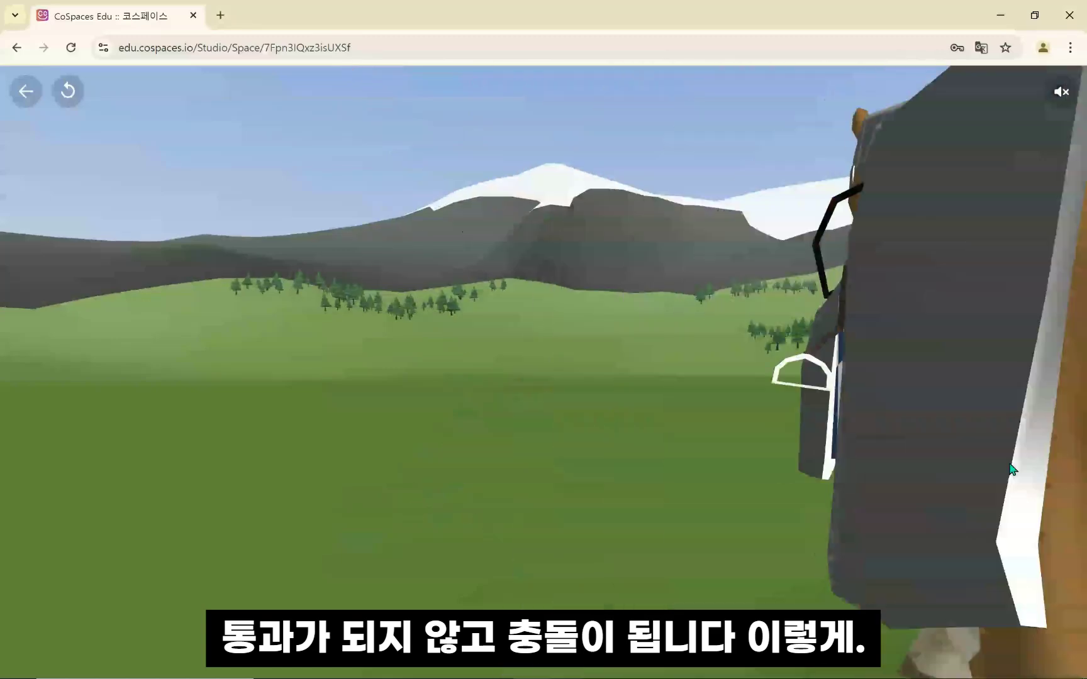
drag(1008, 466, 963, 462)
key(d)
key(a)
key(w)
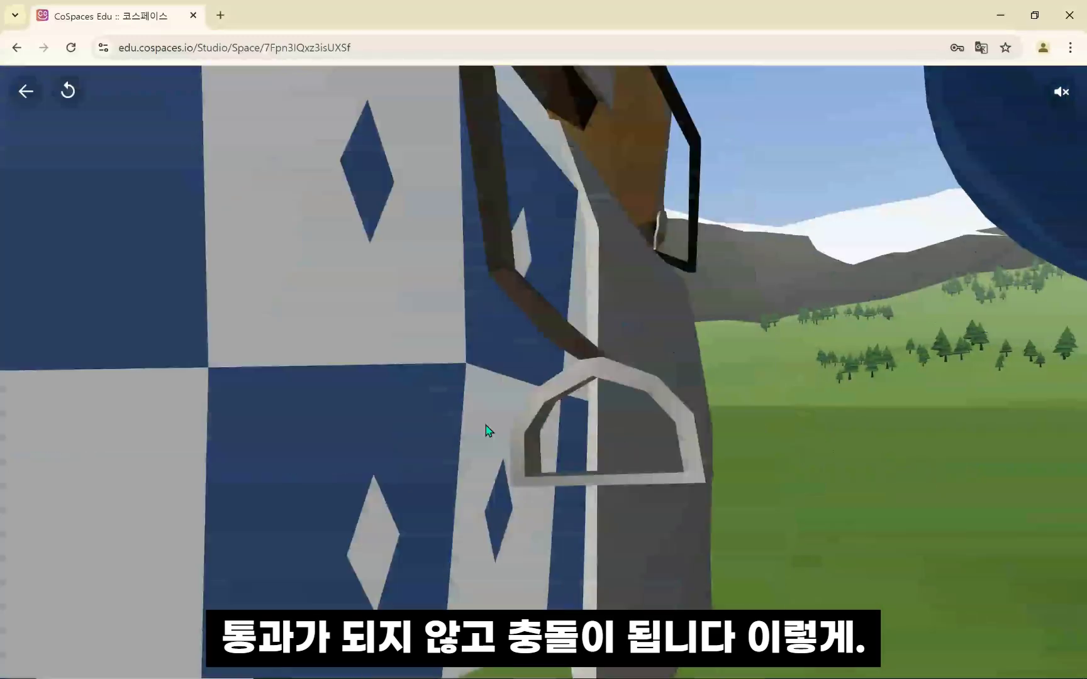
key(s)
key(s)
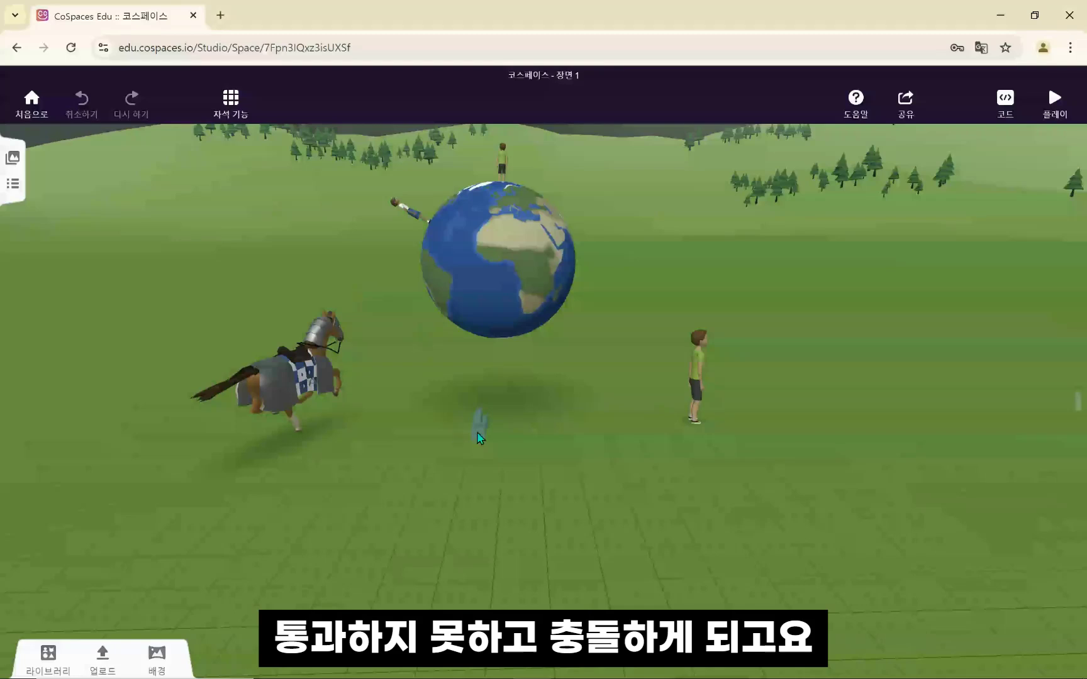
Step: Change the ground camera's movement mode to fixed position (고정 위치)
click(478, 439)
click(506, 387)
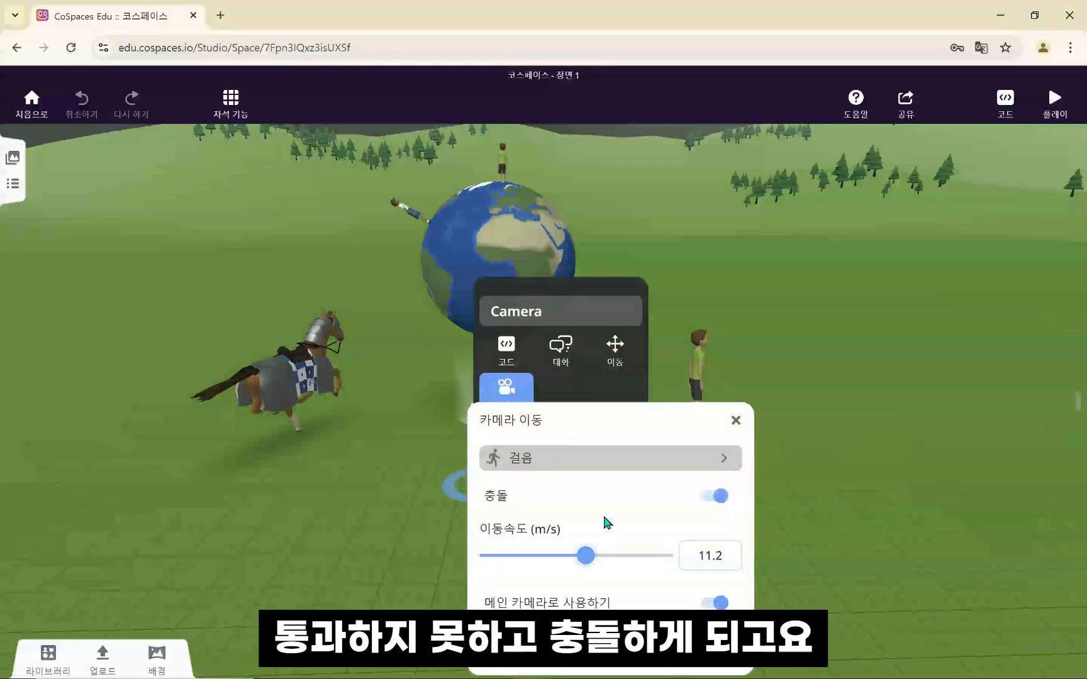
click(667, 466)
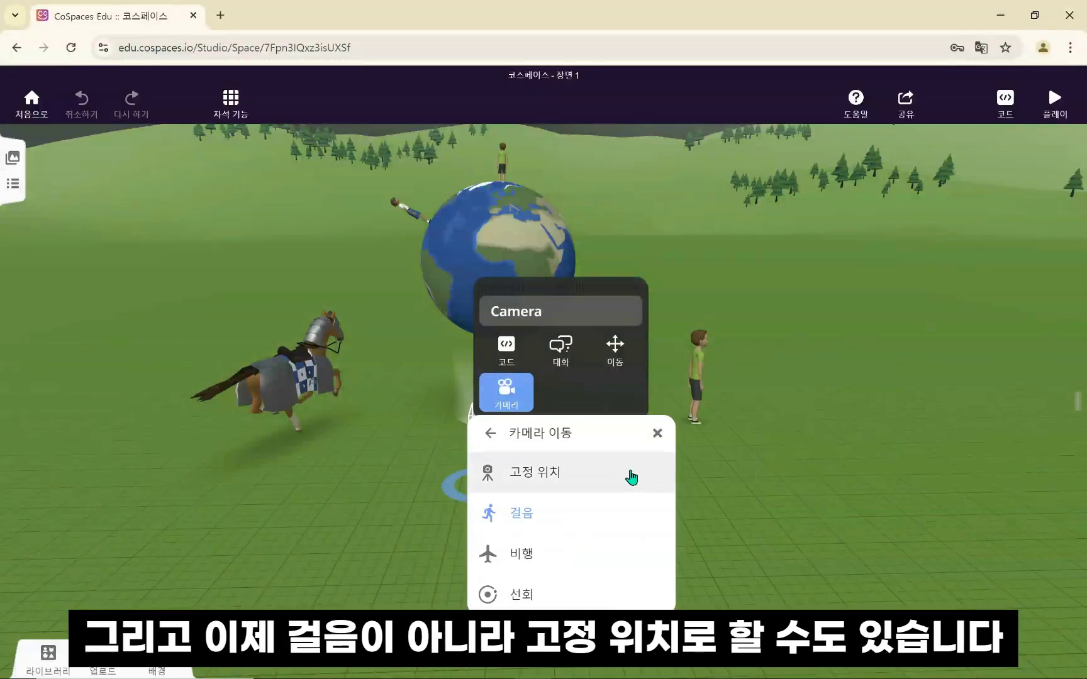
click(626, 478)
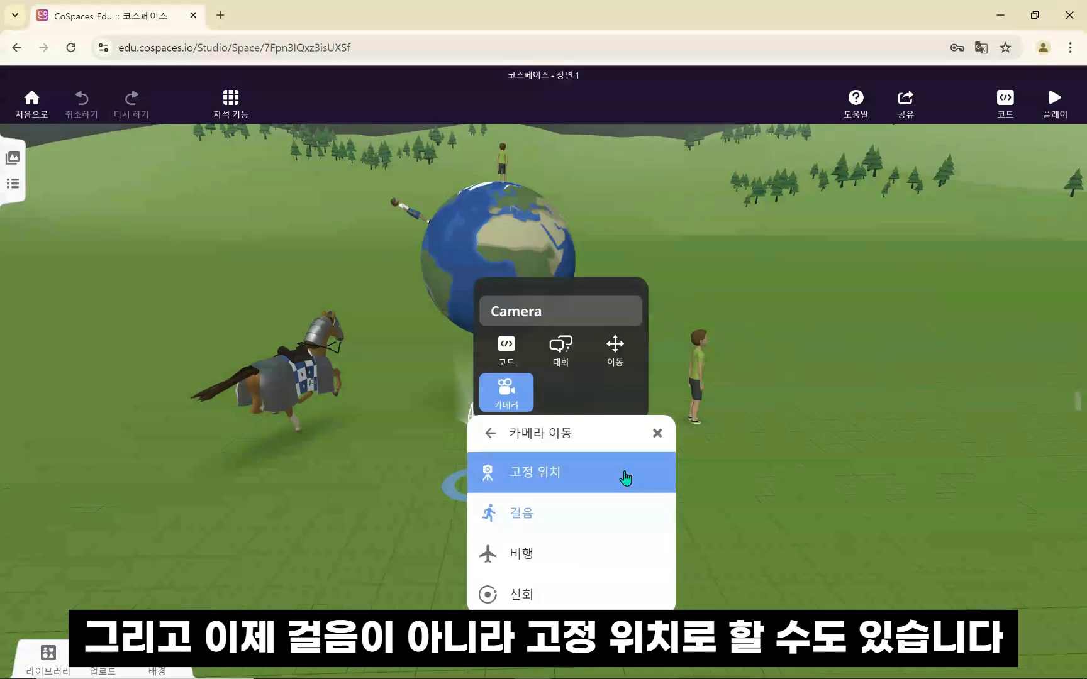
click(798, 451)
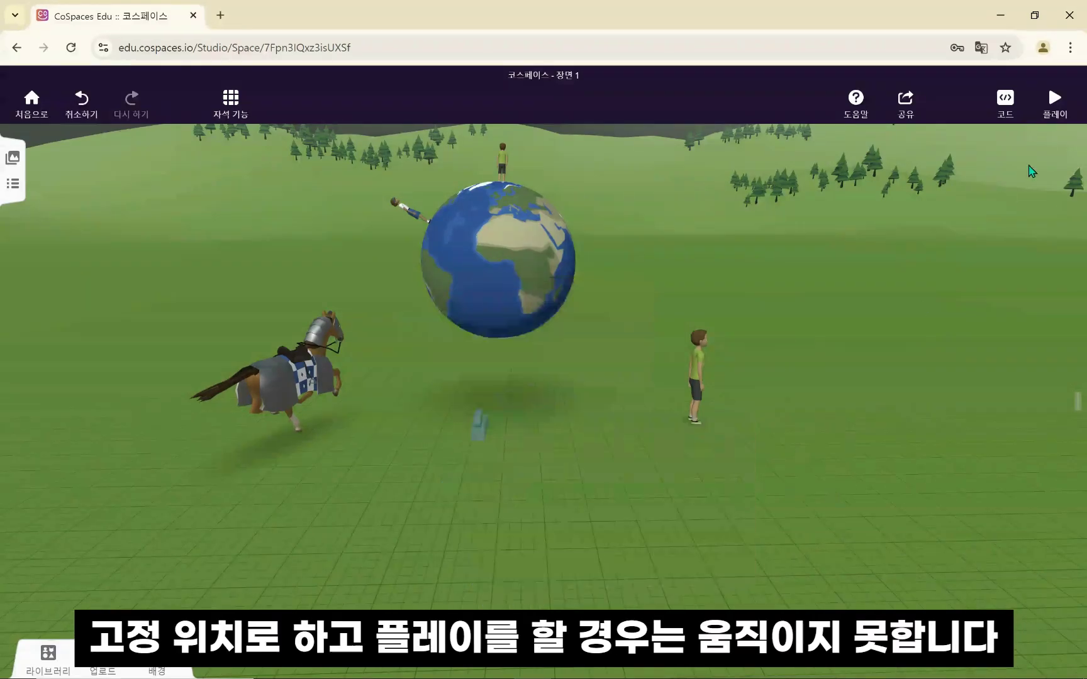
Step: Play the scene with the fixed camera, look around from its spot, and return to the editor
click(1045, 102)
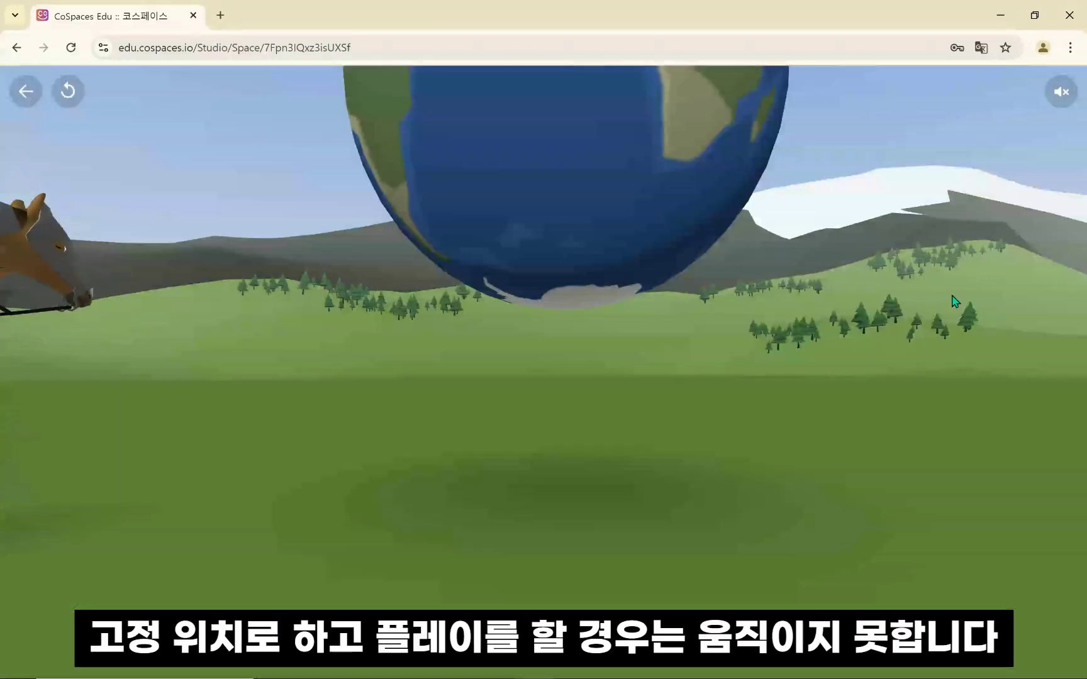
drag(1003, 194, 733, 362)
click(25, 94)
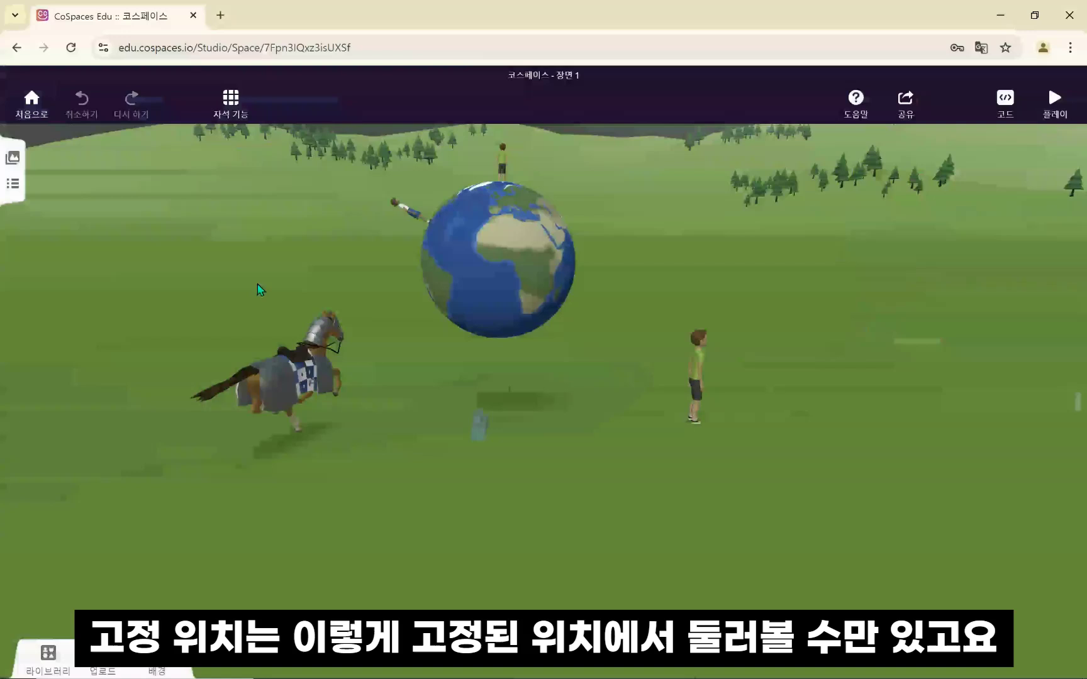
Step: Change the ground camera's movement mode to flying (비행)
click(478, 422)
click(506, 385)
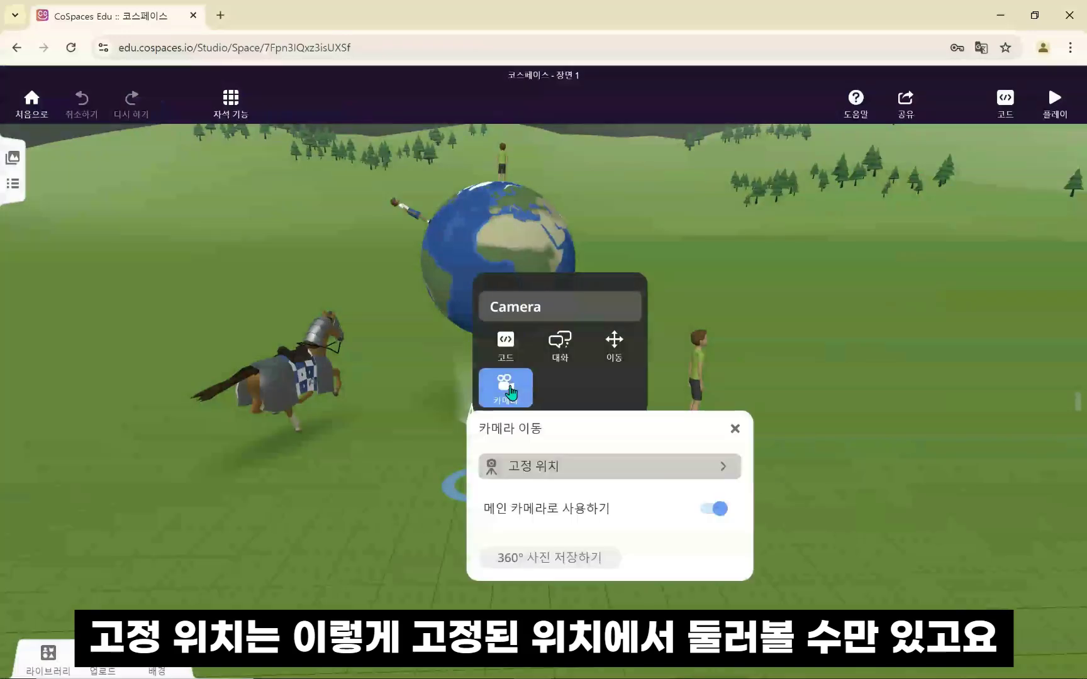
click(574, 465)
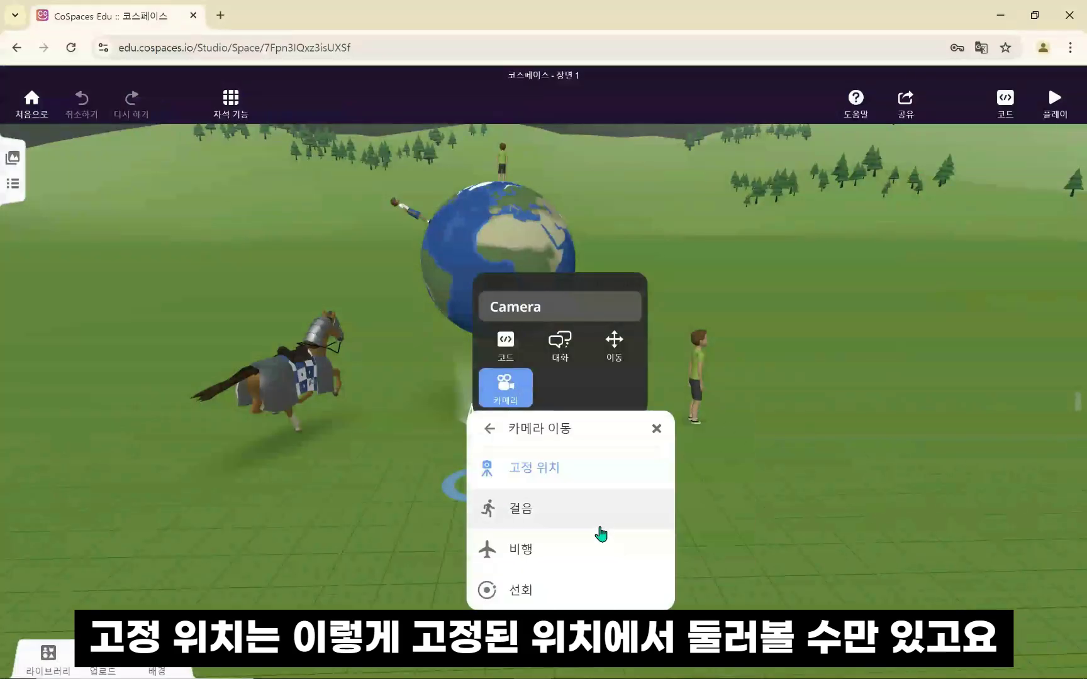
click(566, 551)
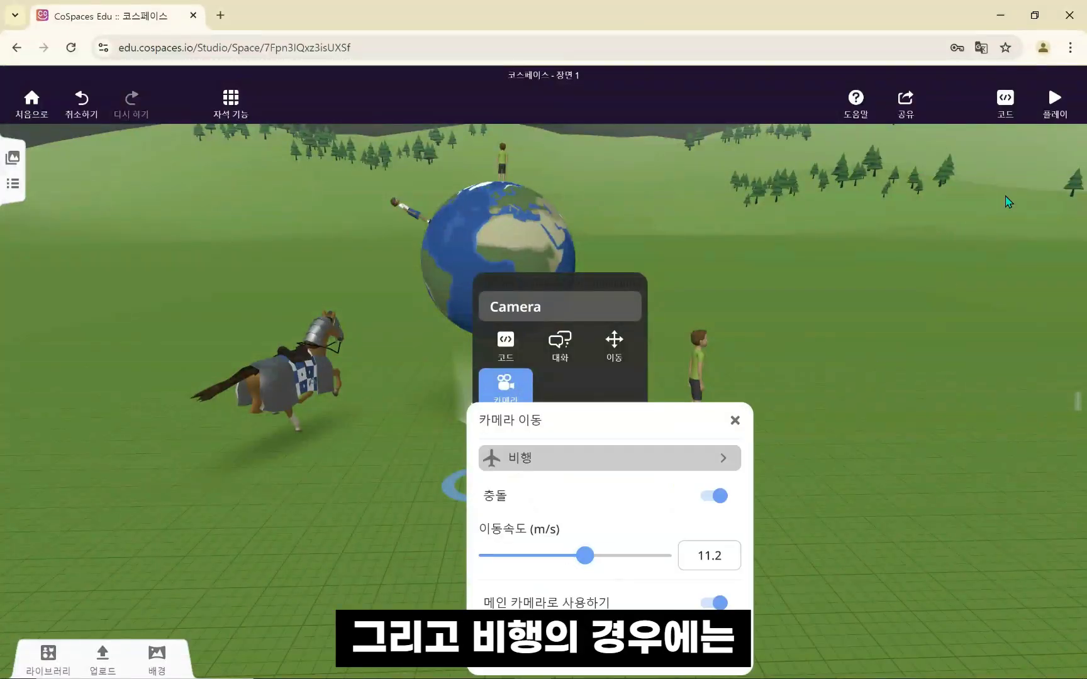
Step: Play the scene with the flying camera, fly up to view the Earth and horse from above, and return to the editor
click(1051, 117)
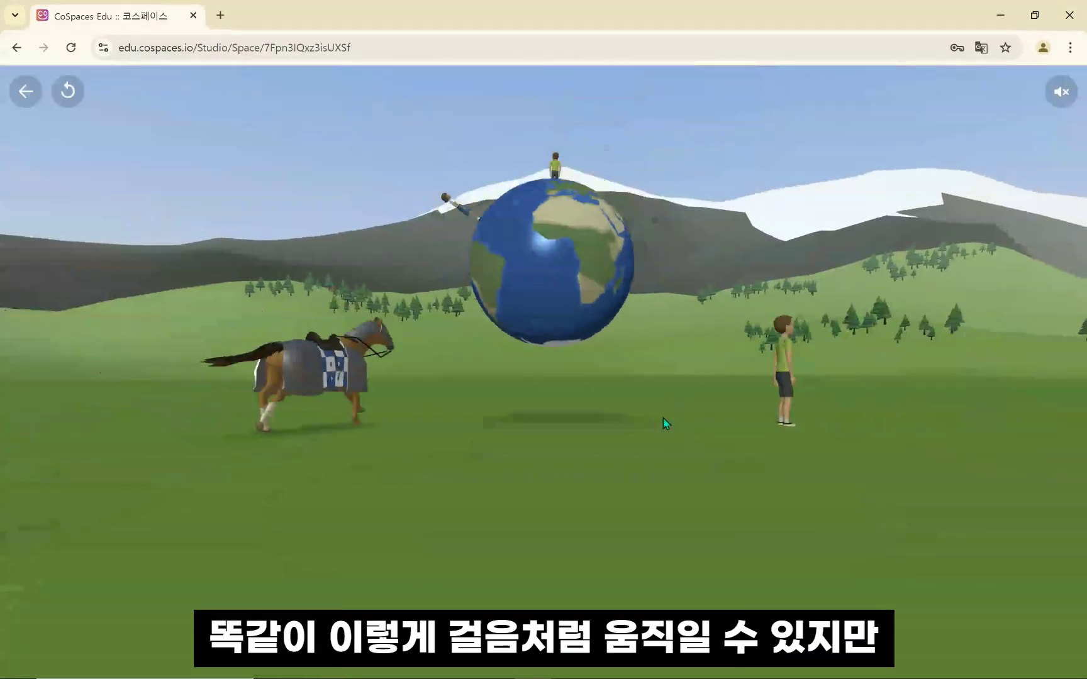
key(w)
key(s)
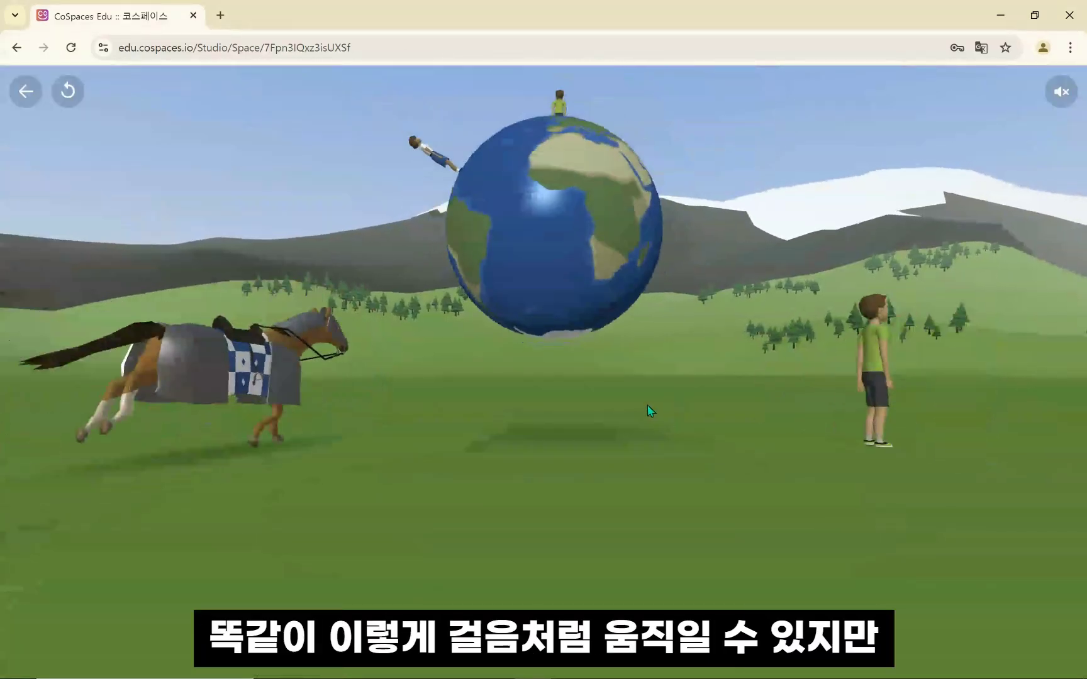
drag(627, 382, 708, 292)
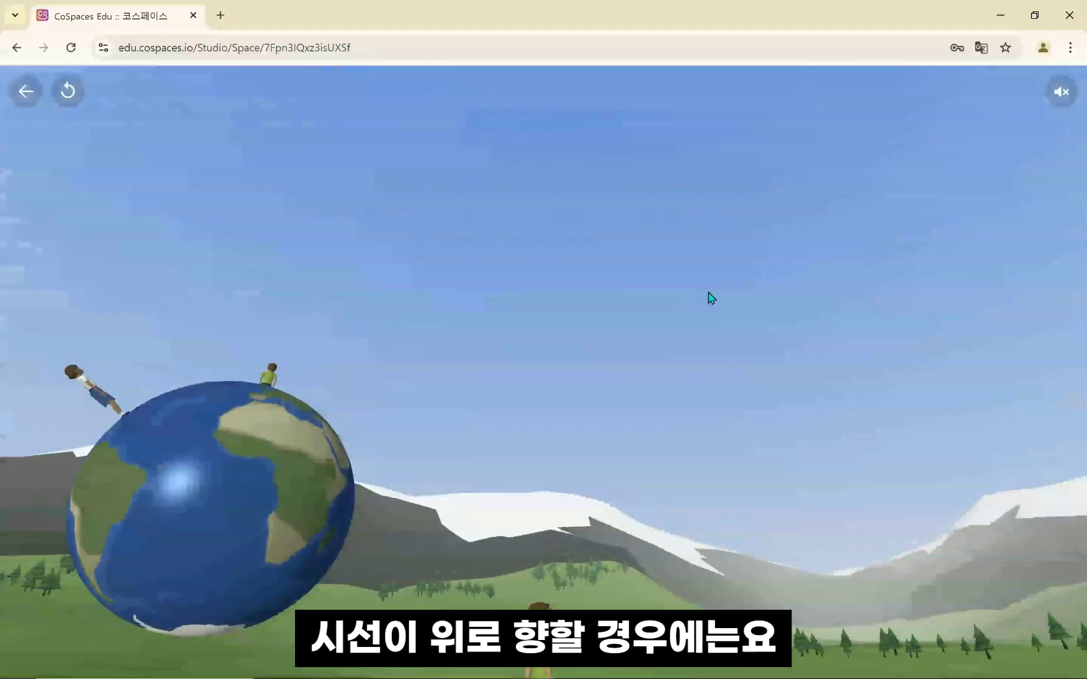
key(w)
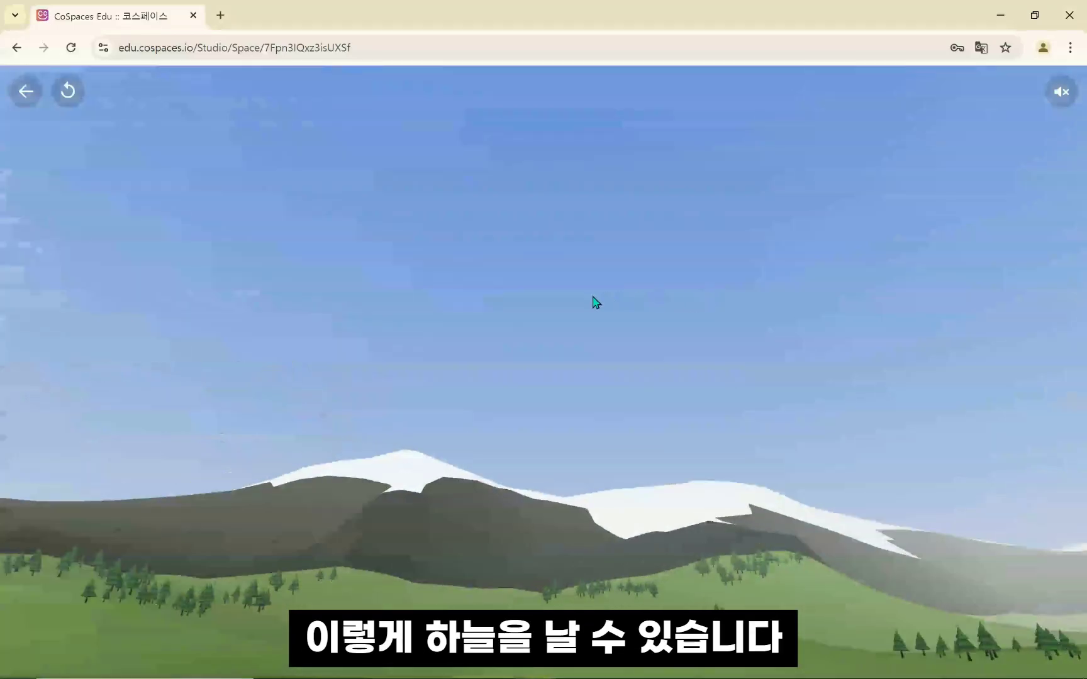
drag(594, 303, 671, 438)
scroll(583, 443, down, 5)
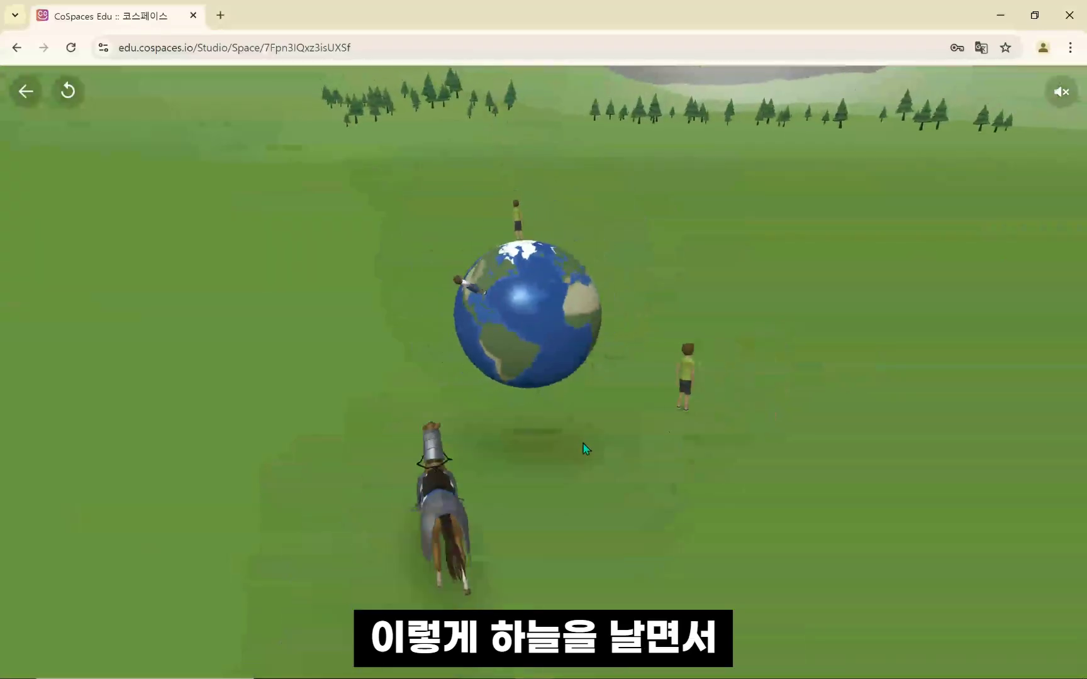
drag(551, 457, 609, 461)
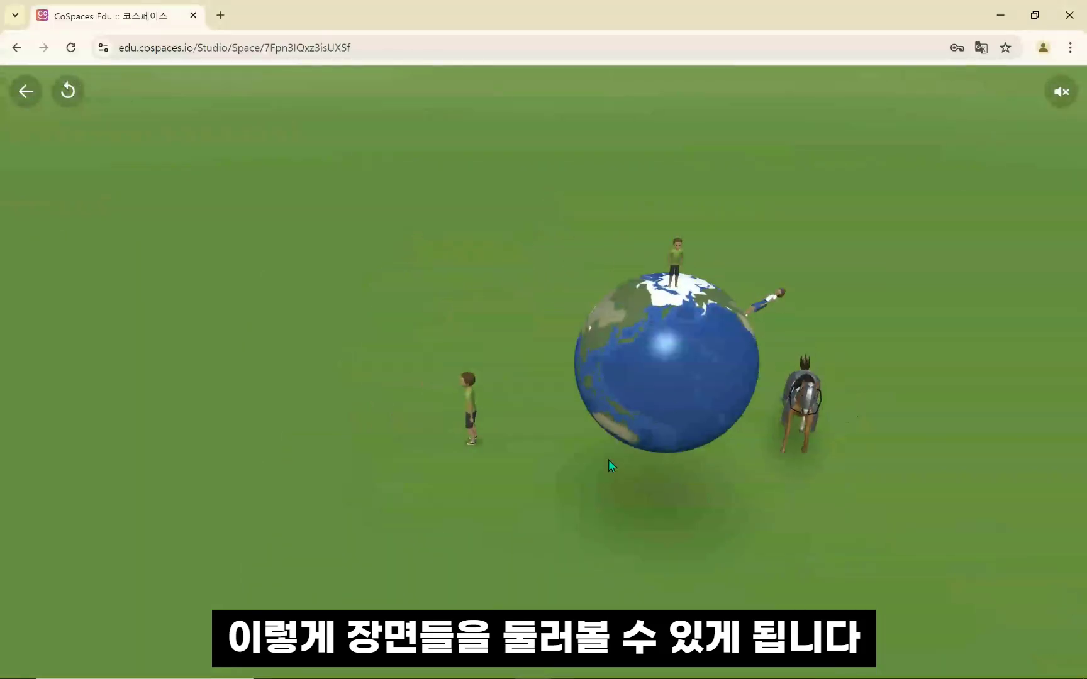
click(26, 91)
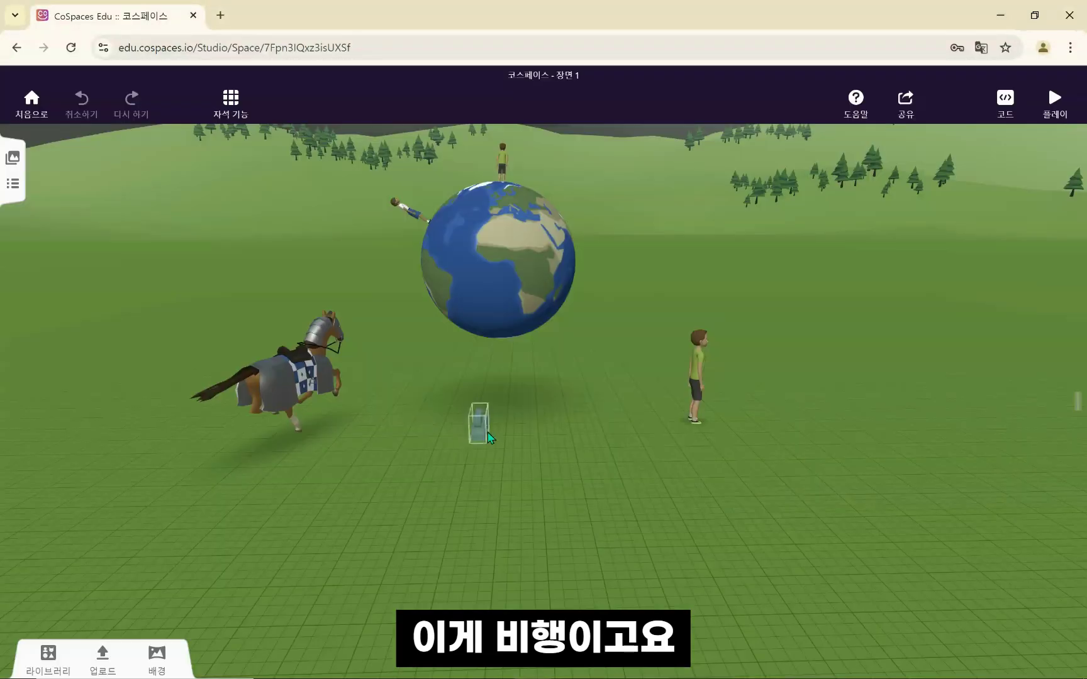
Step: Change the ground camera's movement mode to orbit (선회)
click(488, 432)
click(520, 388)
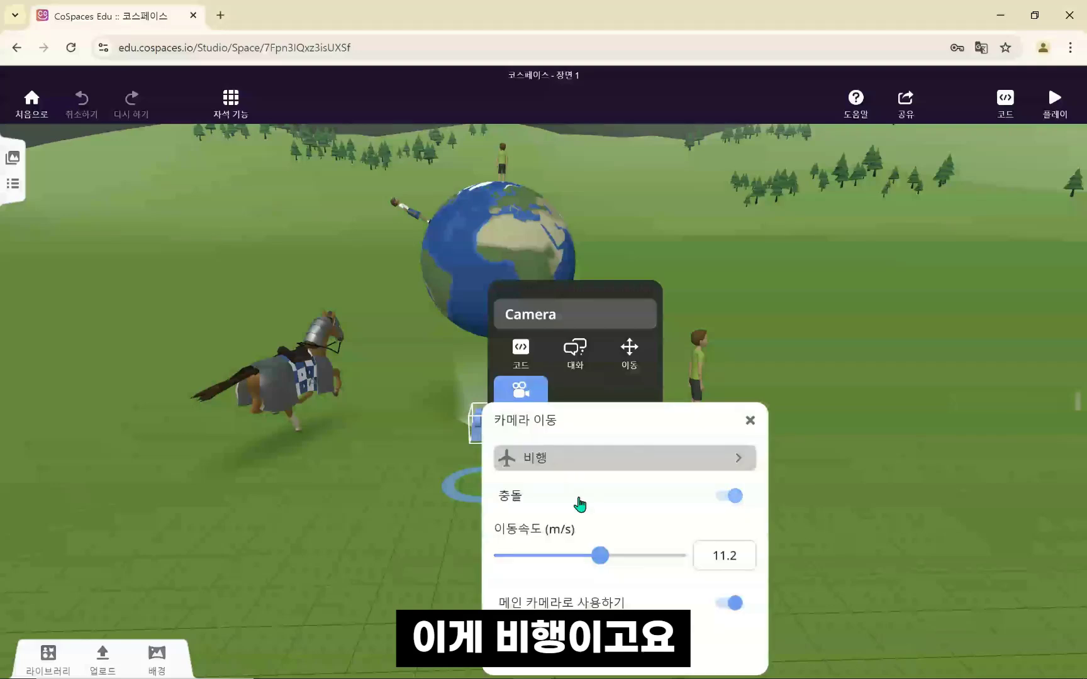
click(578, 471)
click(563, 593)
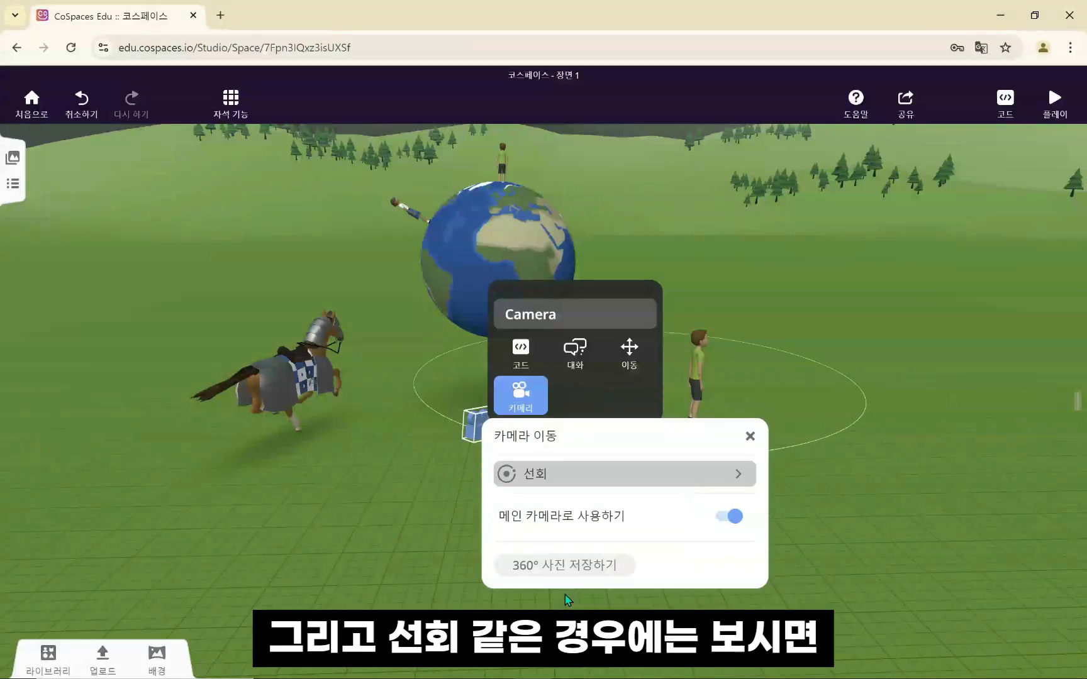
click(810, 531)
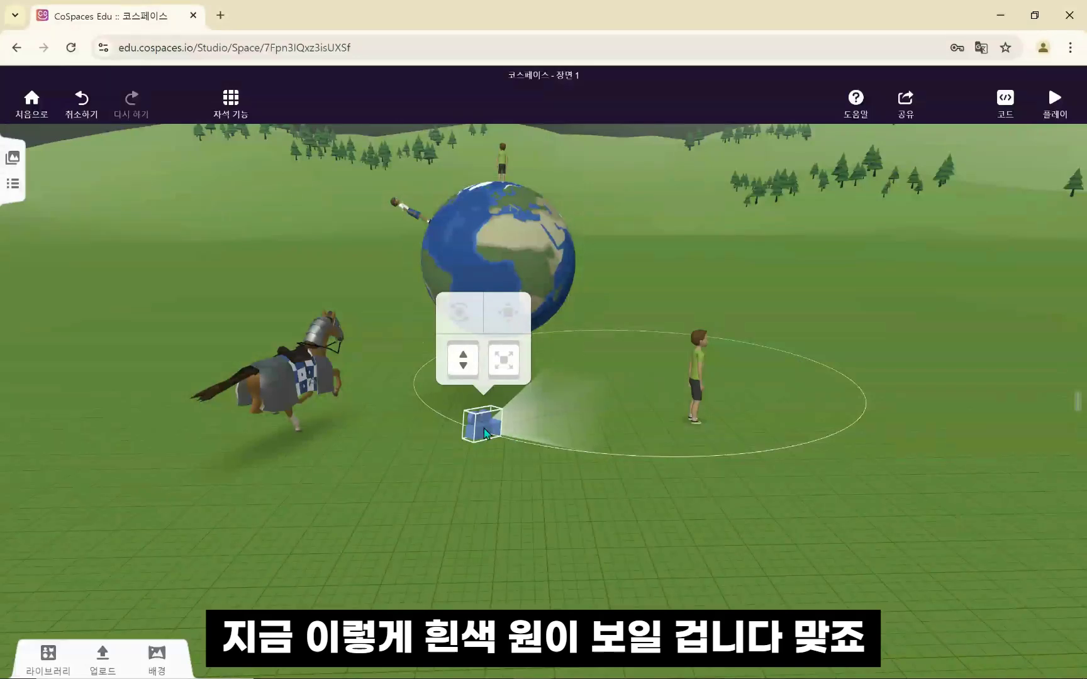
Step: Move the camera toward the front to widen its orbit circle, play the scene from the orbiting camera, and return to the editor
drag(485, 433, 695, 591)
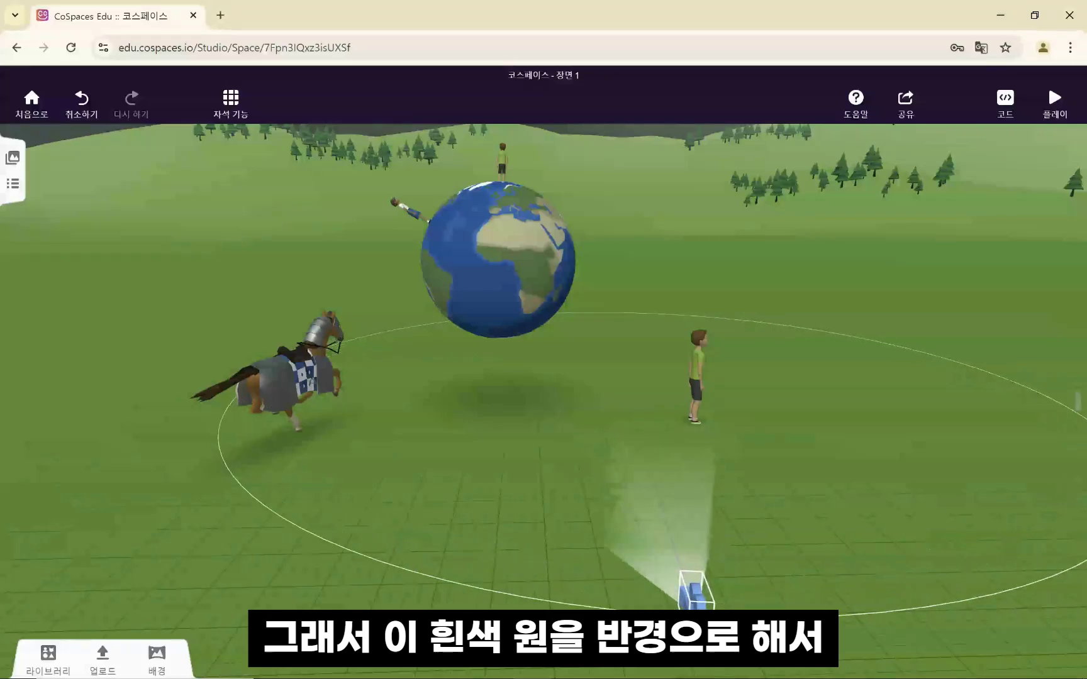
click(1055, 101)
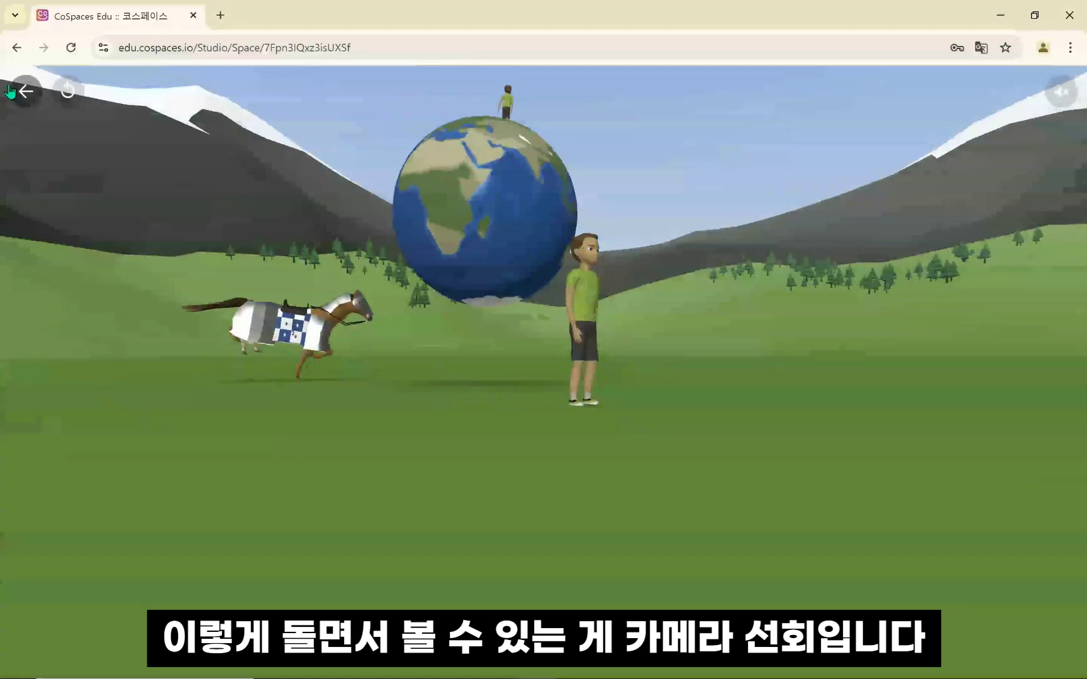
click(18, 91)
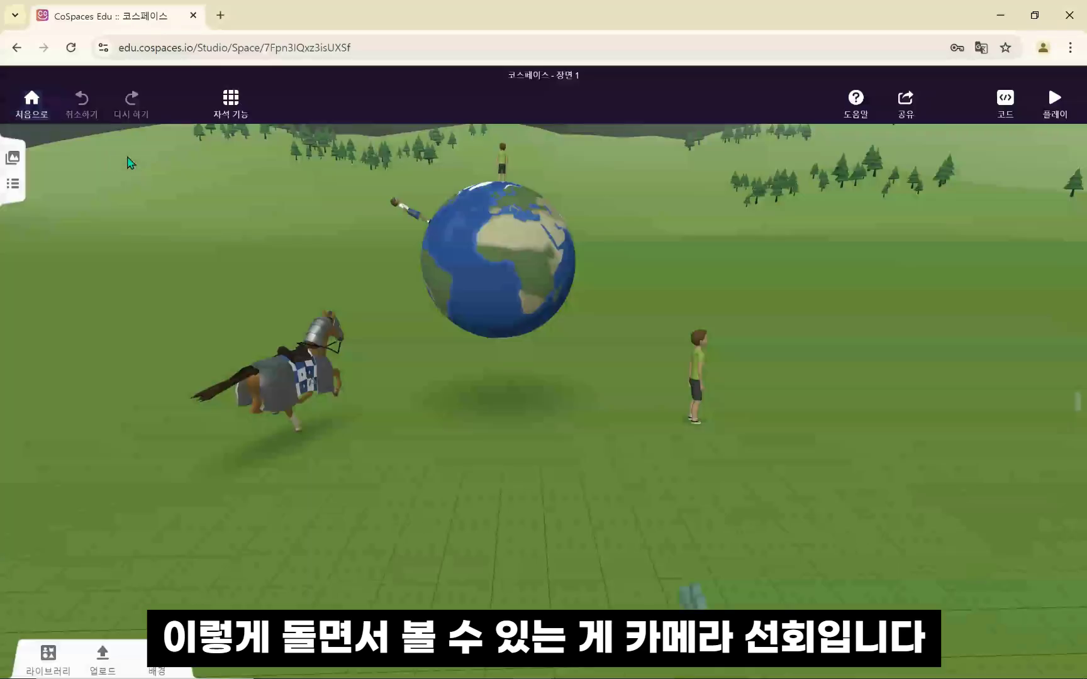
Step: Change the ground camera's movement mode to walking (걸음)
click(697, 598)
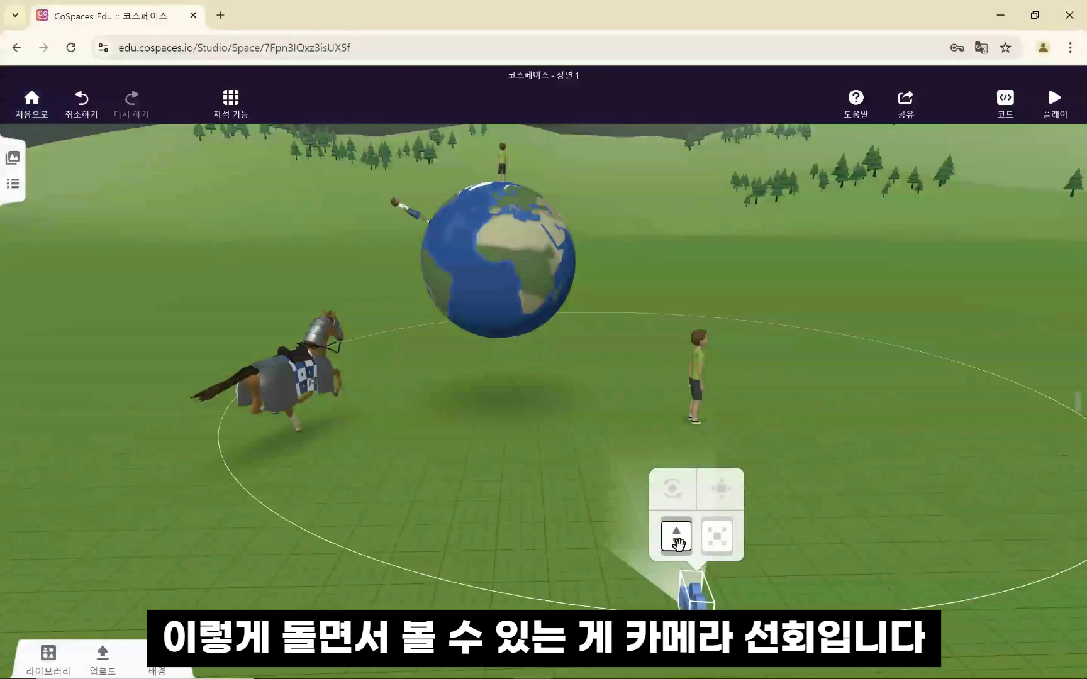
right_click(682, 568)
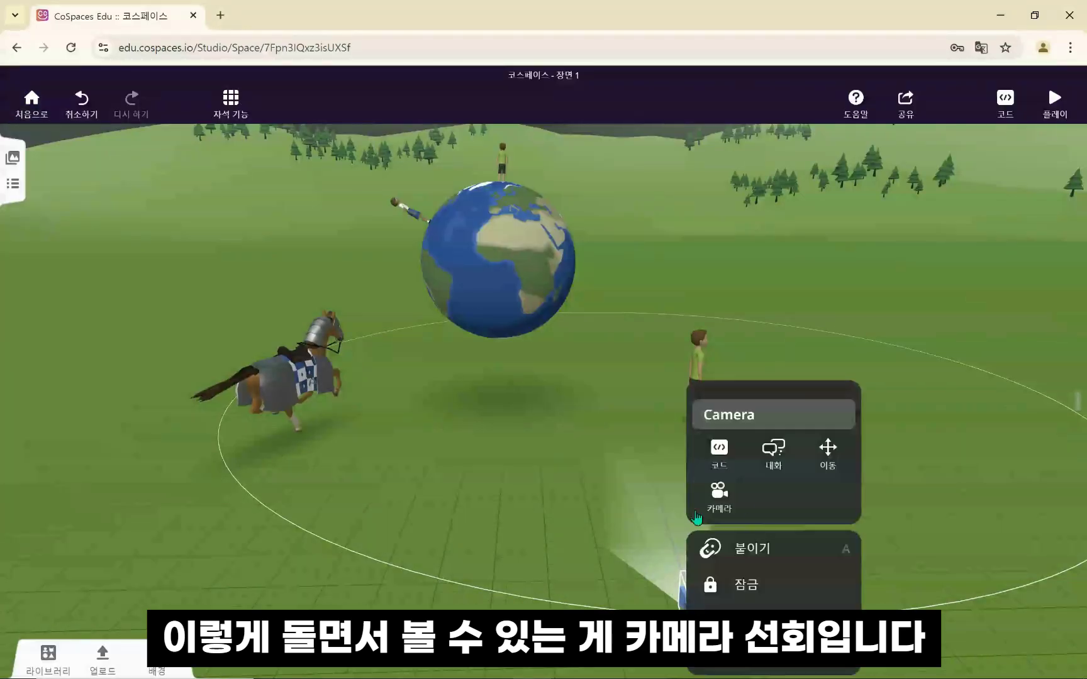
click(719, 490)
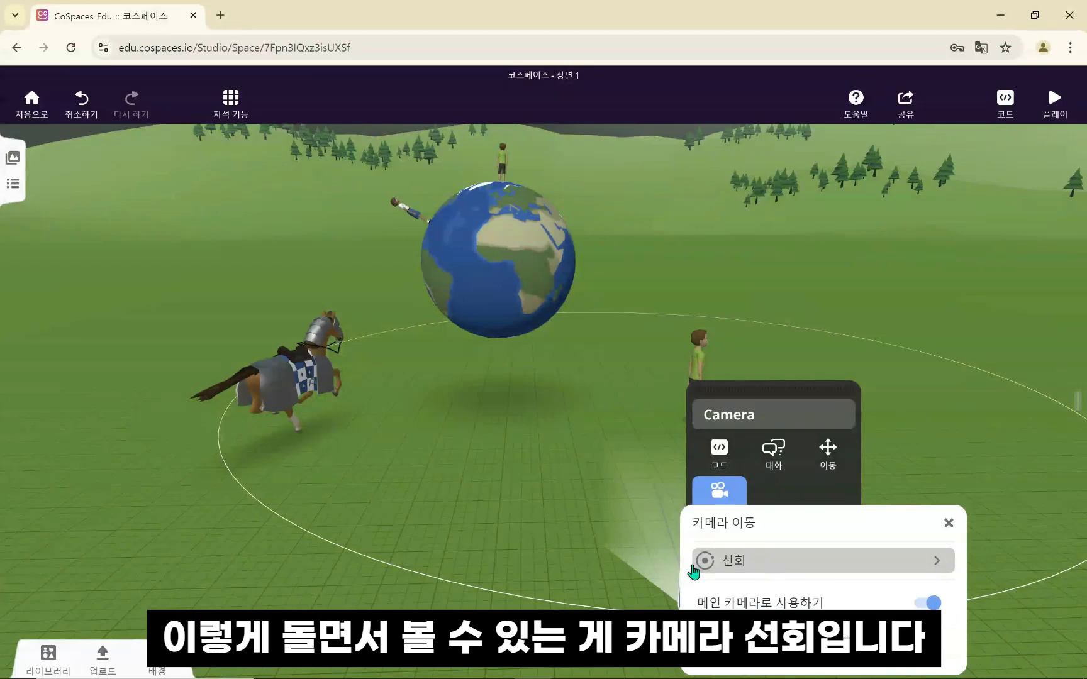
click(785, 562)
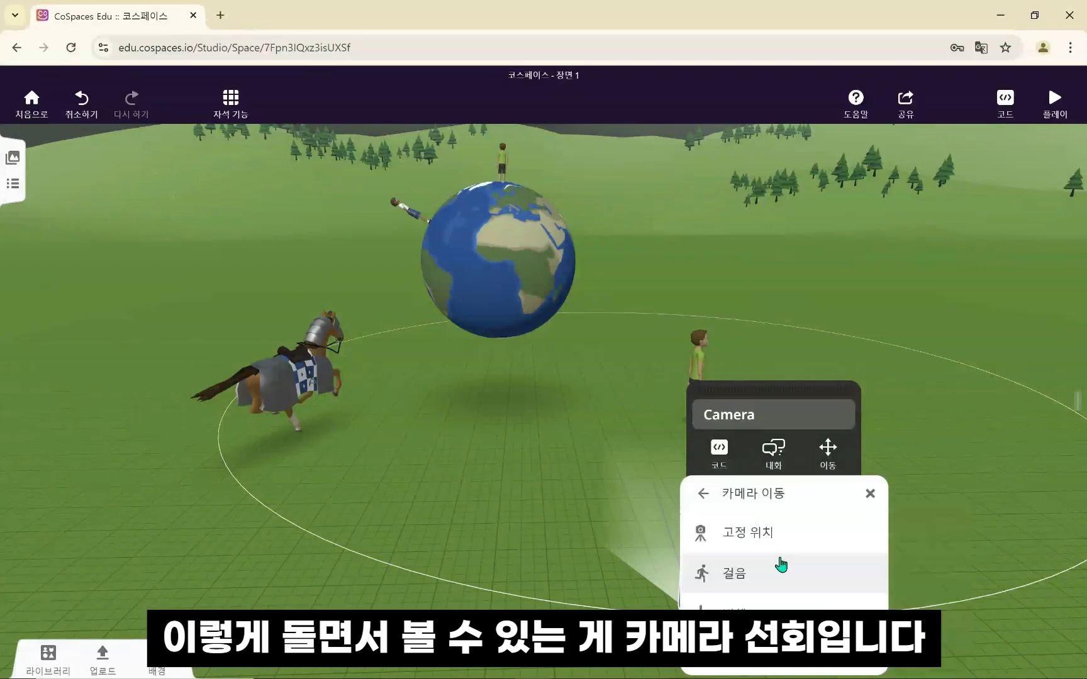
click(758, 581)
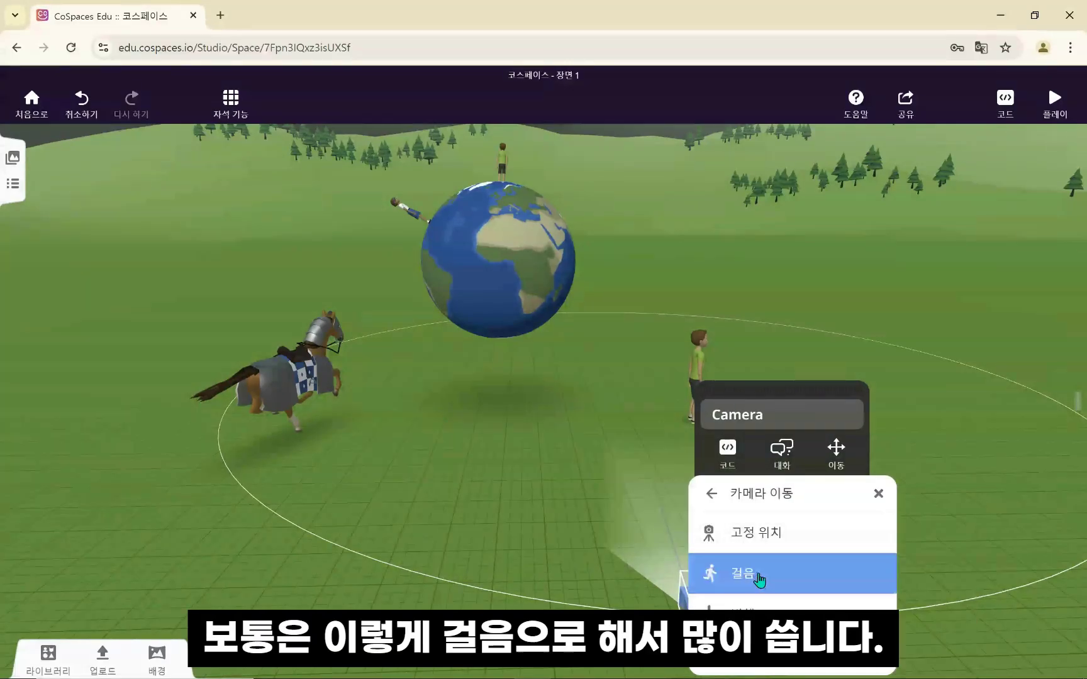
Step: Move the walking camera slightly across the ground in front of the horse and deselect it
drag(529, 526, 469, 533)
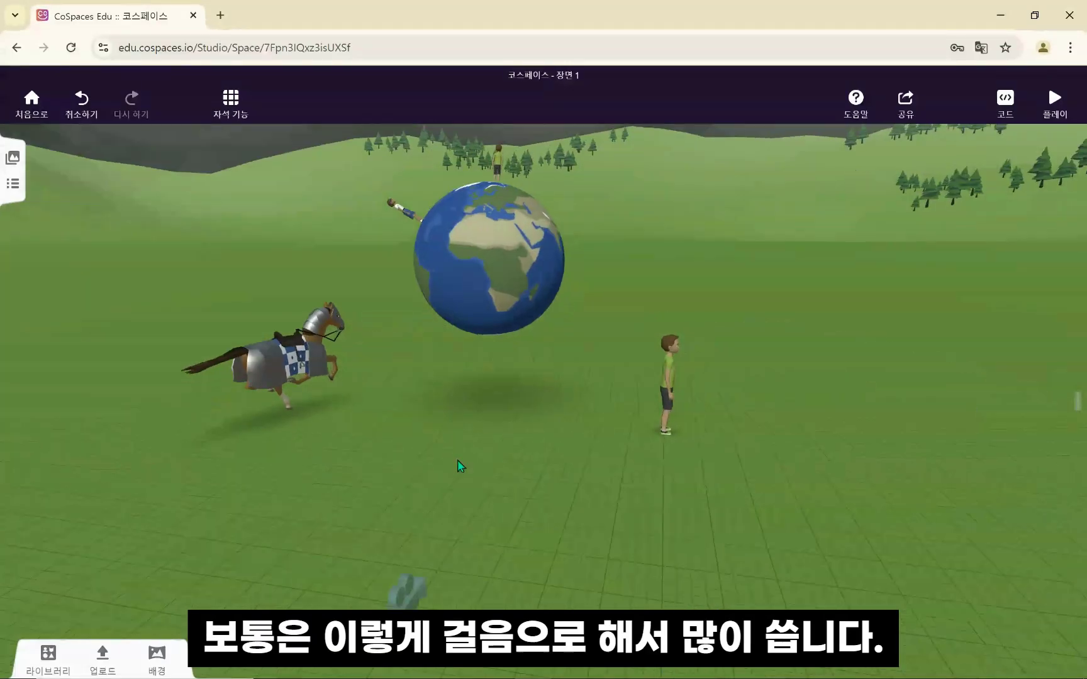
drag(416, 604, 383, 577)
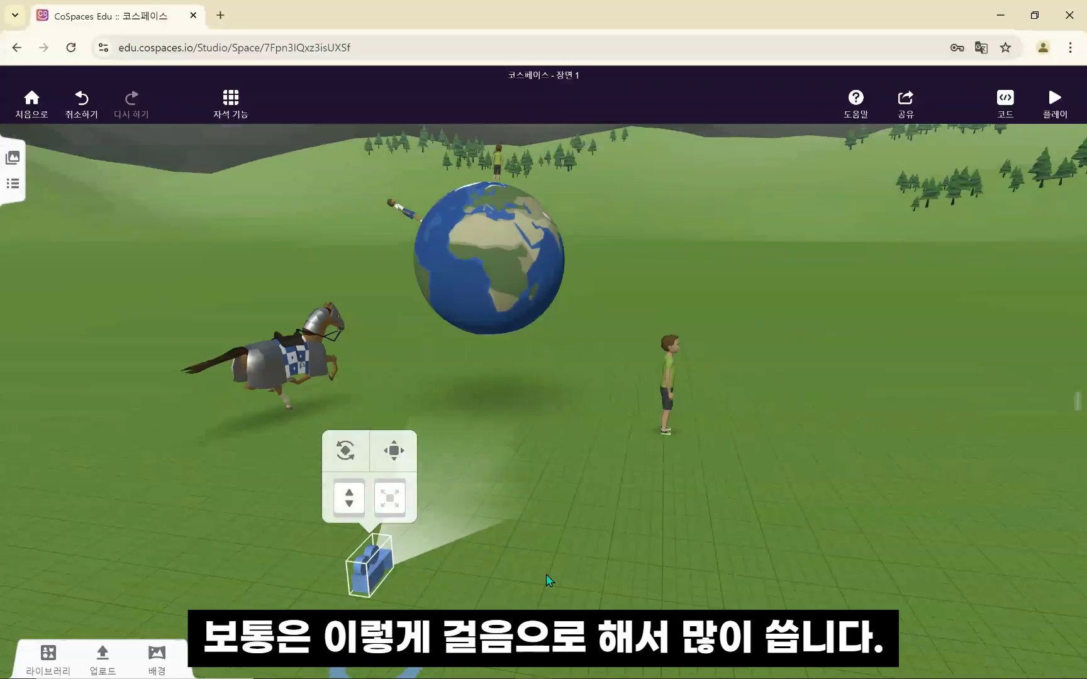
click(609, 581)
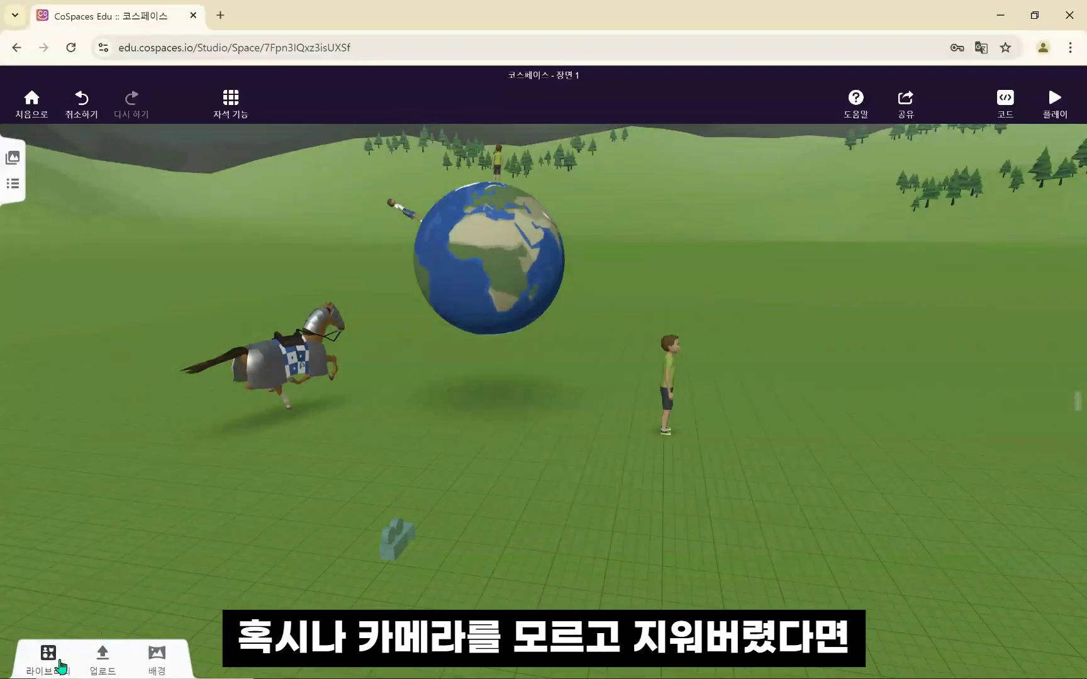
Step: Open the library's special (특수) category to find the camera object
click(61, 663)
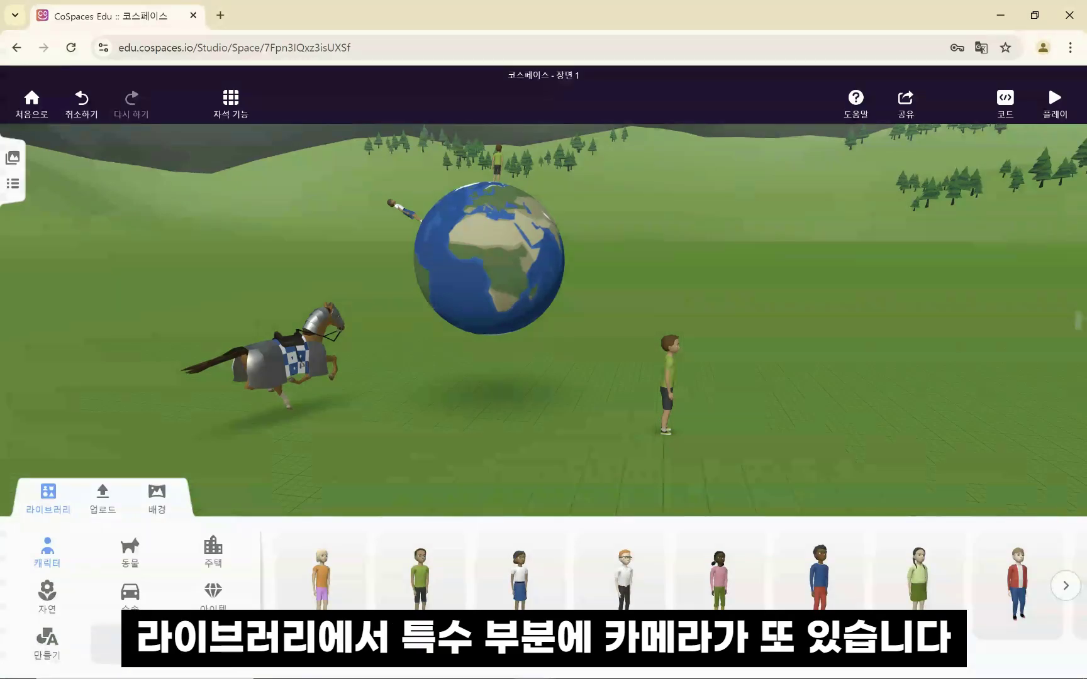
click(131, 645)
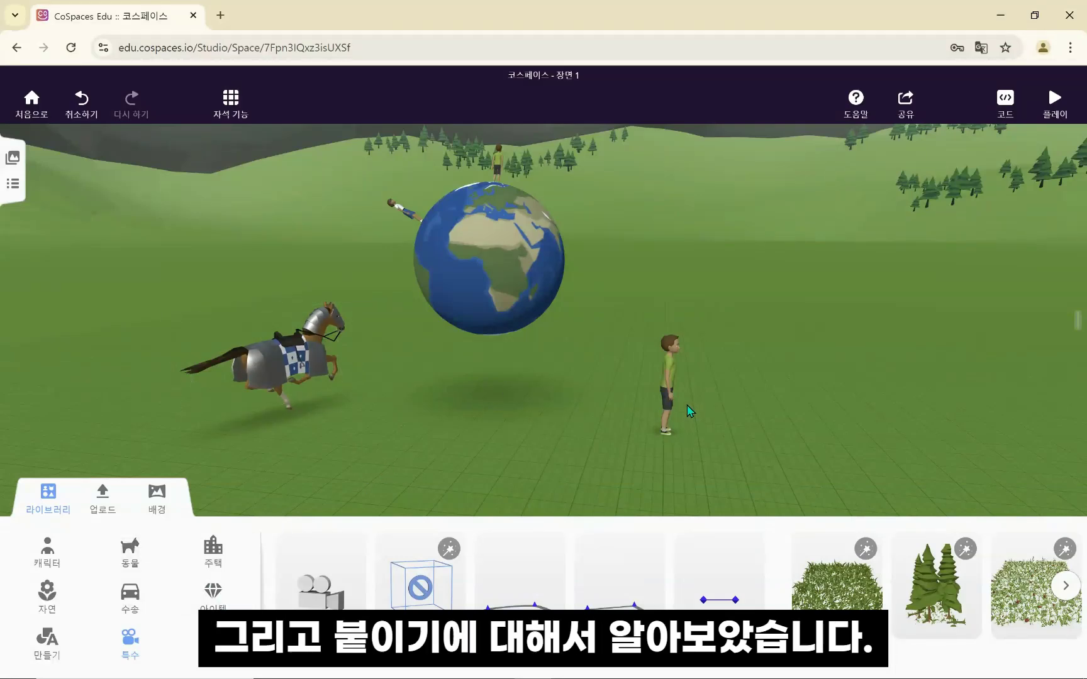
Step: Review the magnet options (자석 기능) and the attach option (붙이기) of the boy standing on the ground, then close them unchanged
click(232, 107)
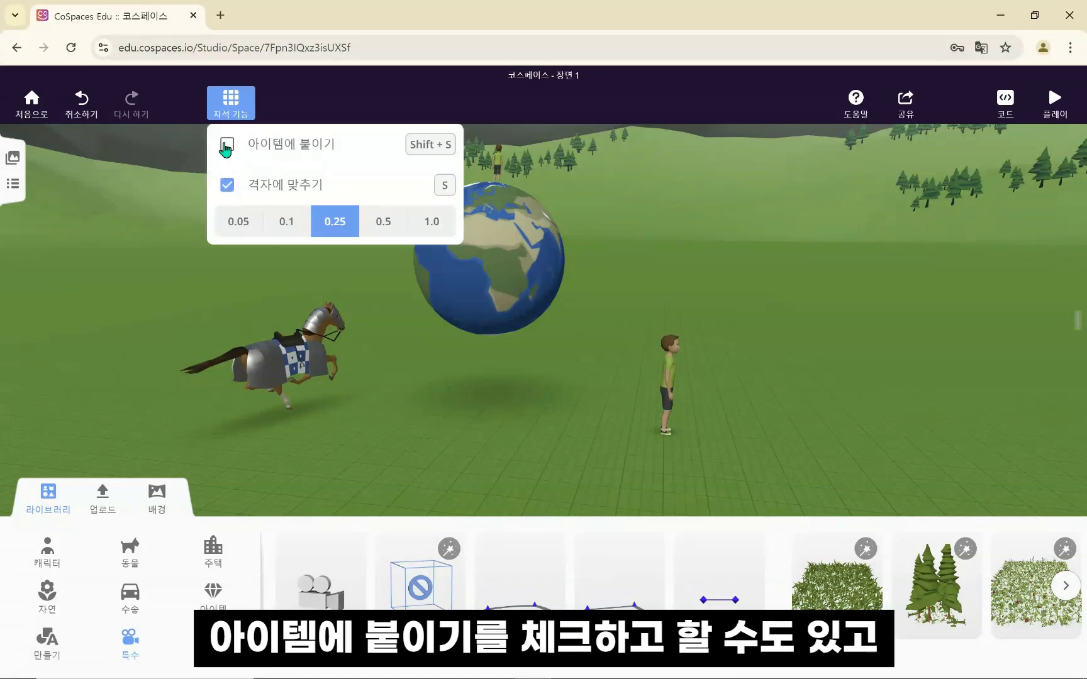
click(527, 372)
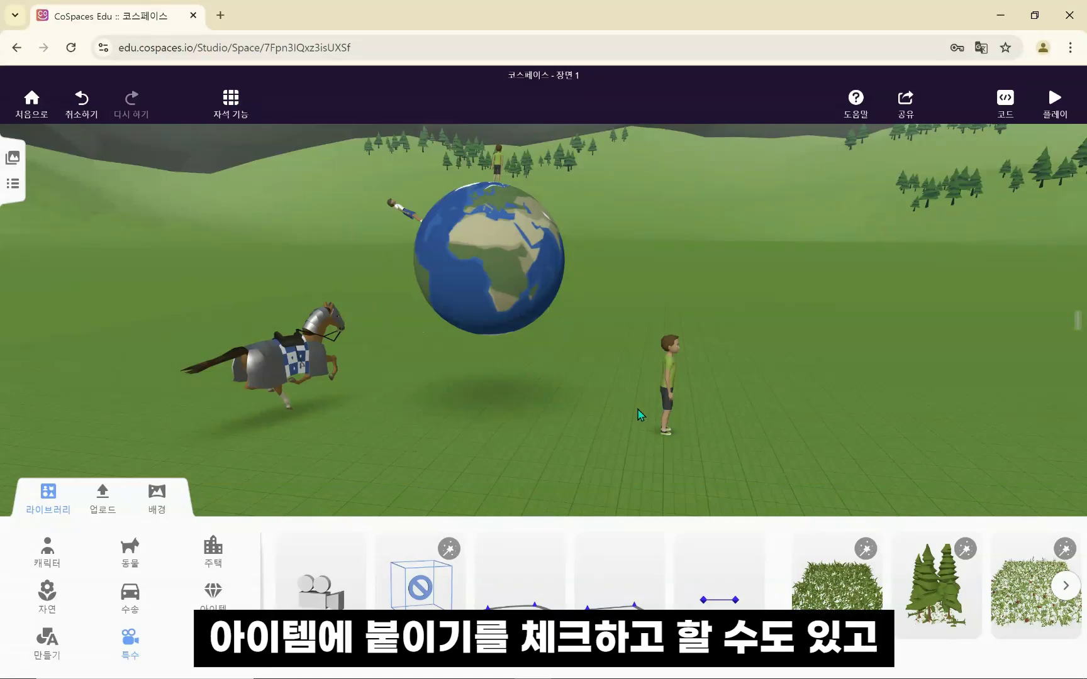
double_click(670, 374)
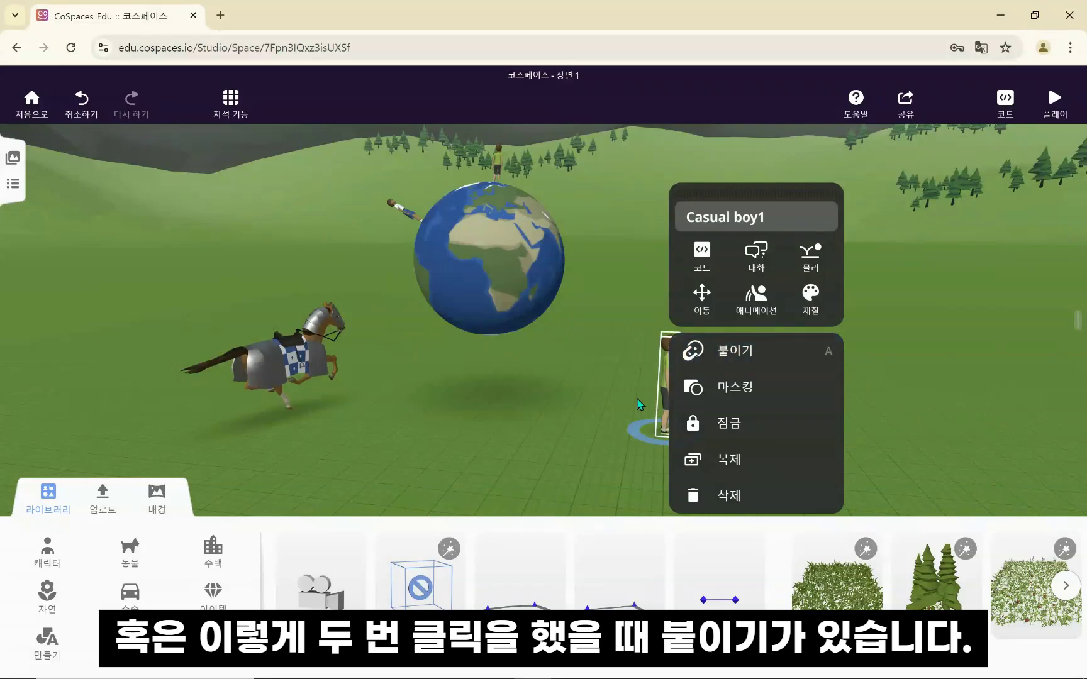
drag(573, 408, 616, 407)
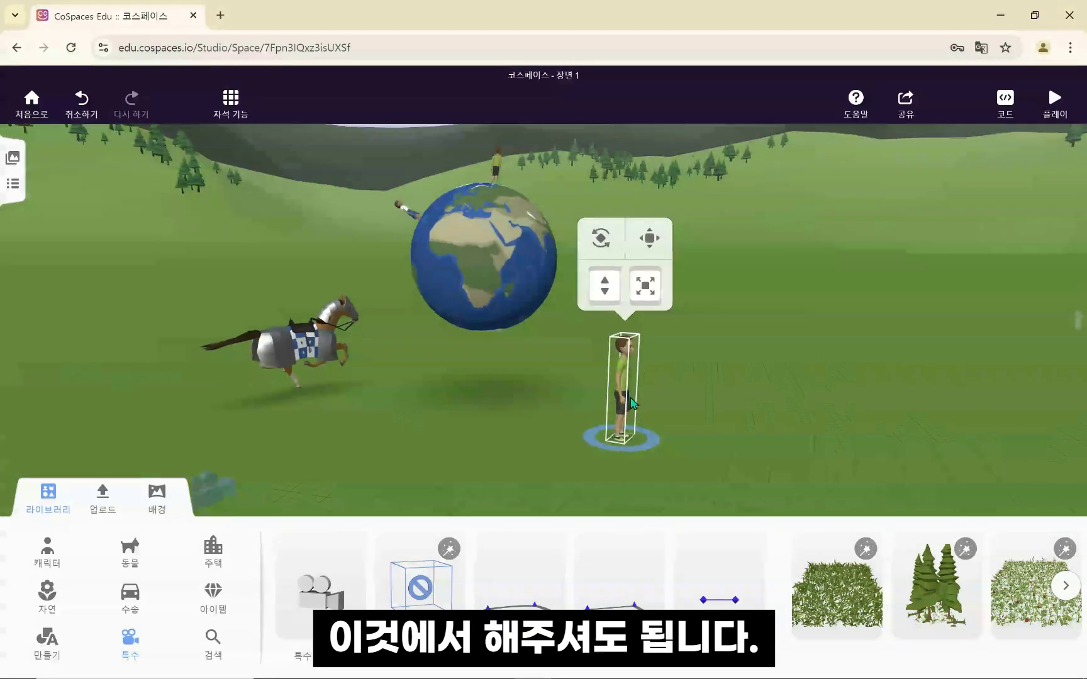
click(554, 414)
Step: Reposition the camera on the ground in front of the Earth, between the horse and the boy, and deselect it
drag(527, 437, 534, 443)
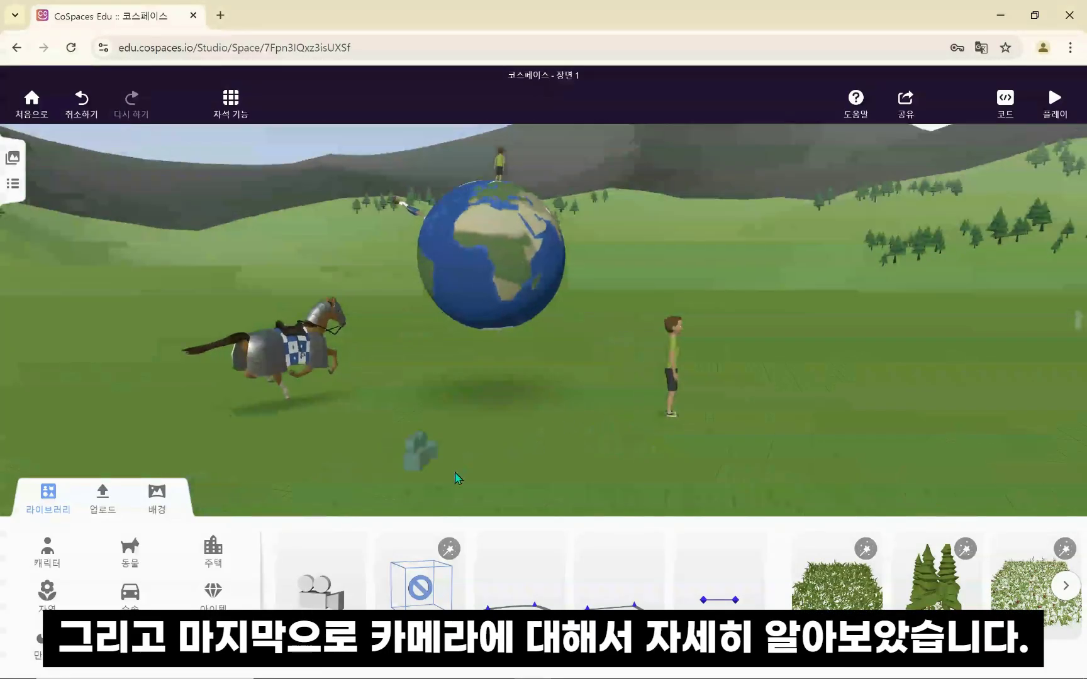
click(415, 441)
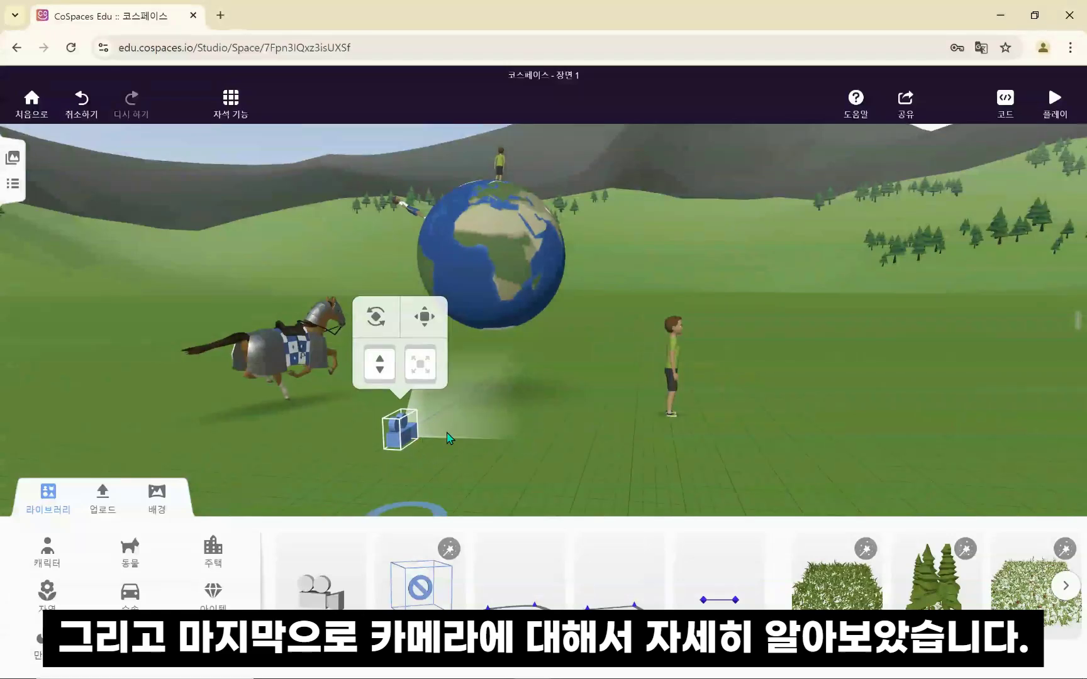
drag(545, 460, 559, 458)
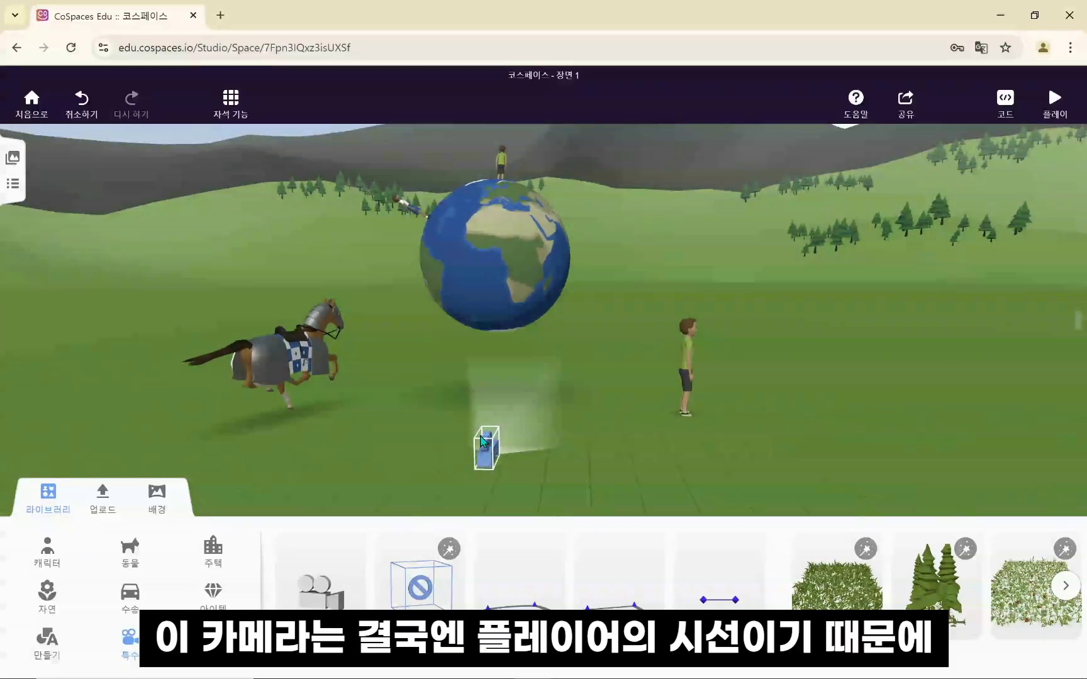
drag(483, 457, 451, 439)
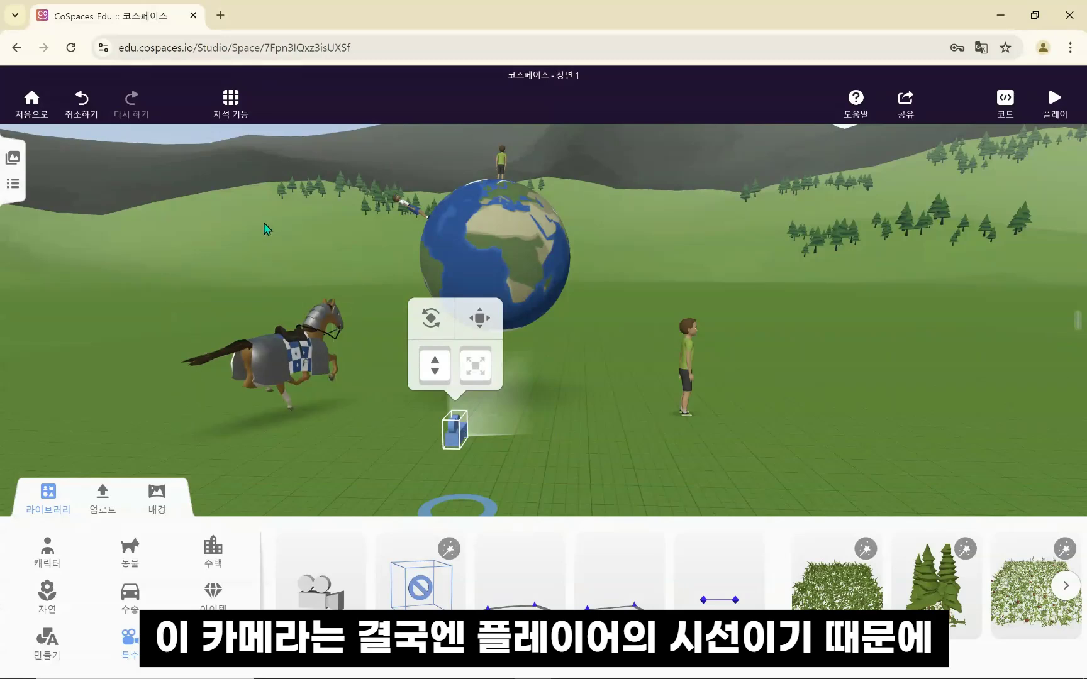
click(618, 446)
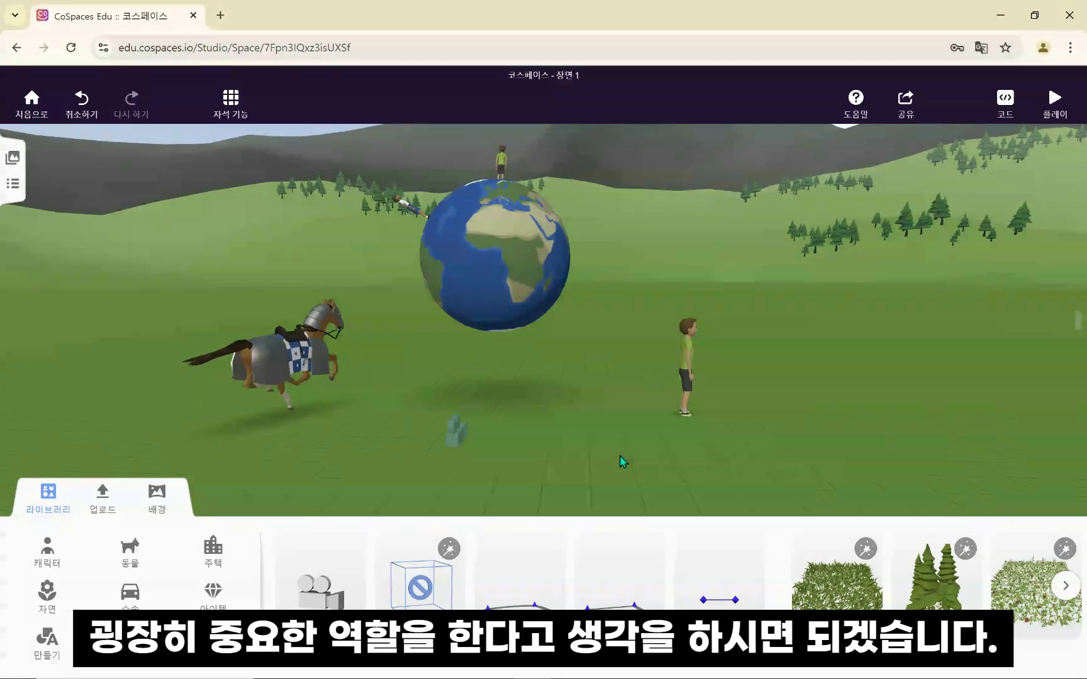
scroll(612, 468, down, 3)
drag(469, 426, 453, 420)
click(668, 452)
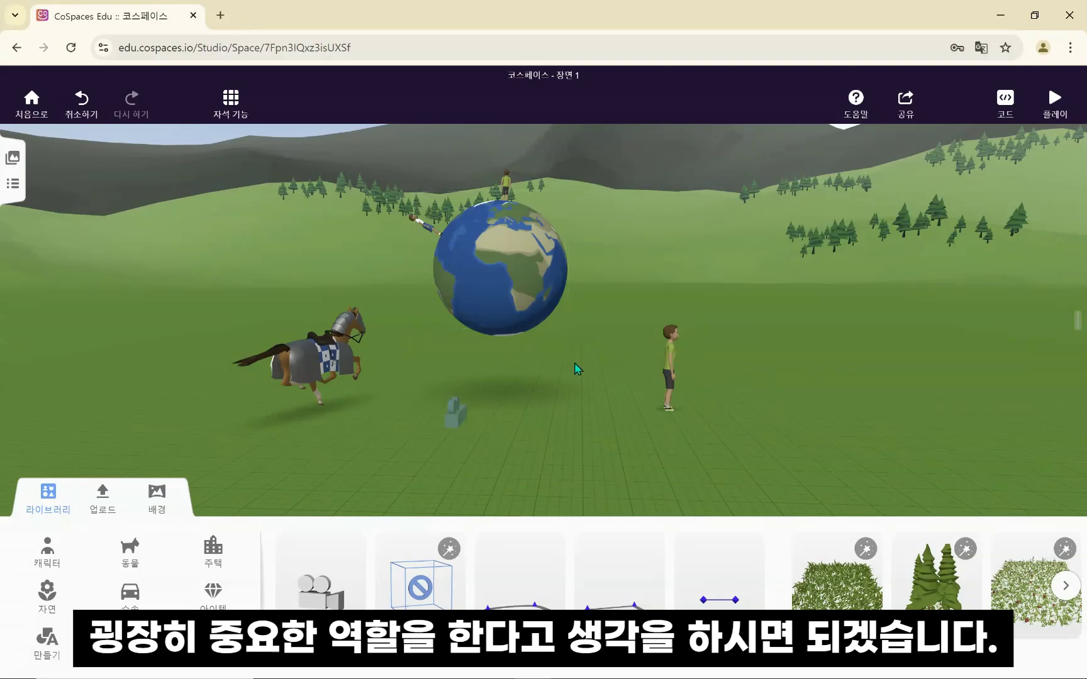
drag(578, 369, 602, 440)
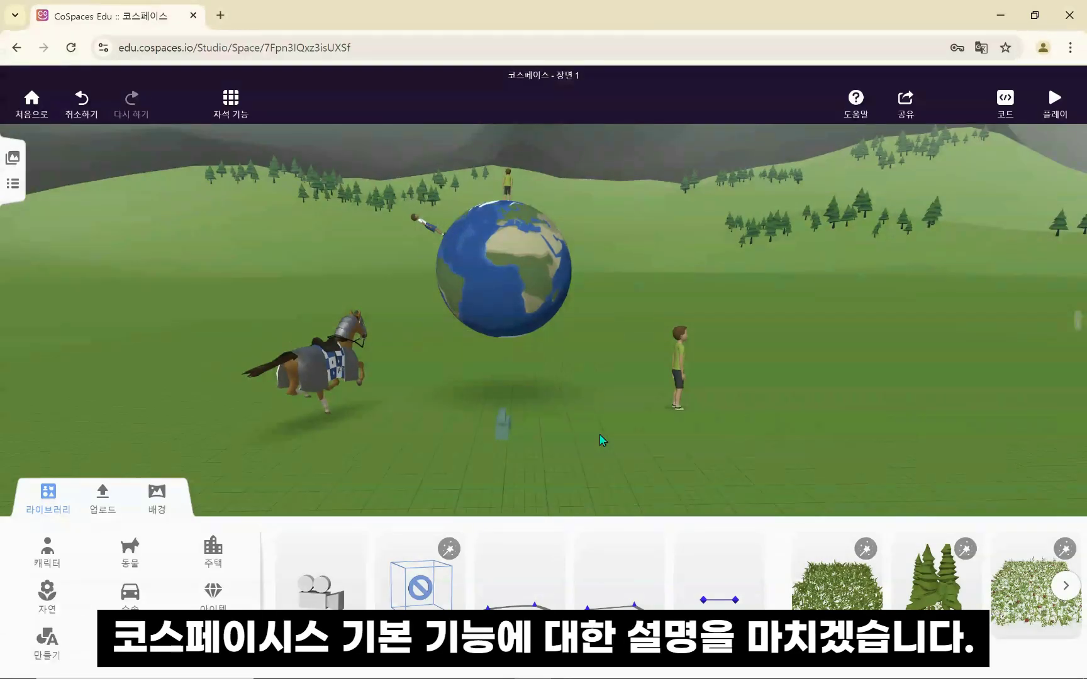